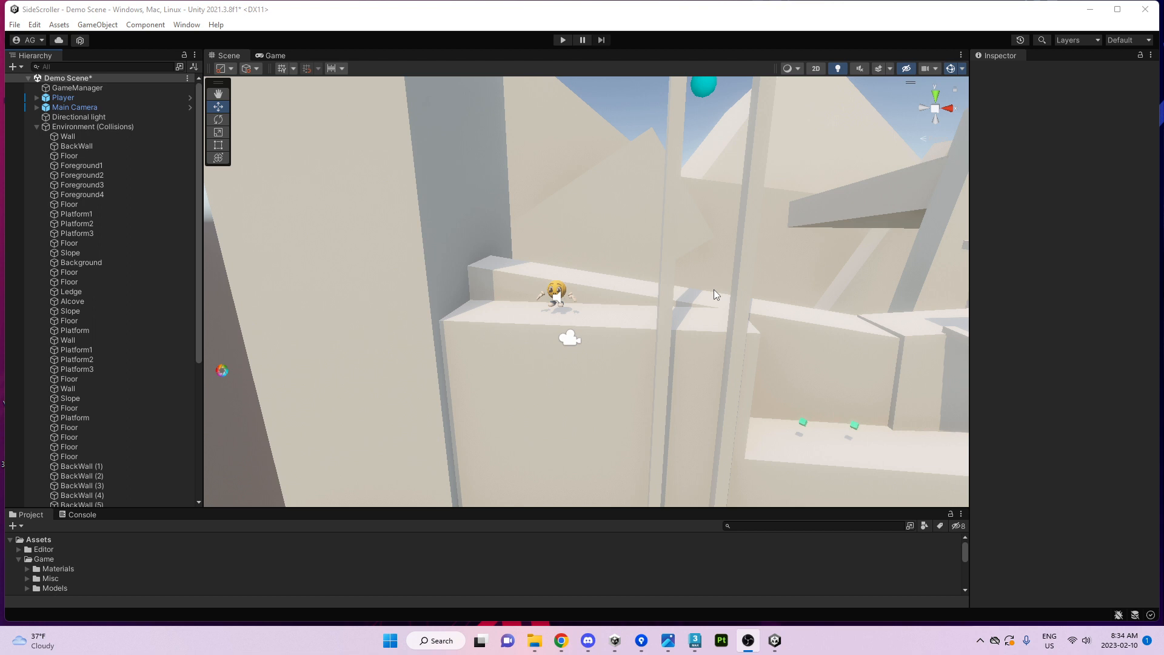
Collapse the Environment and Design groups and delete the Postprocessing object from Demo Scene.
left_click(37, 126)
left_click(38, 139)
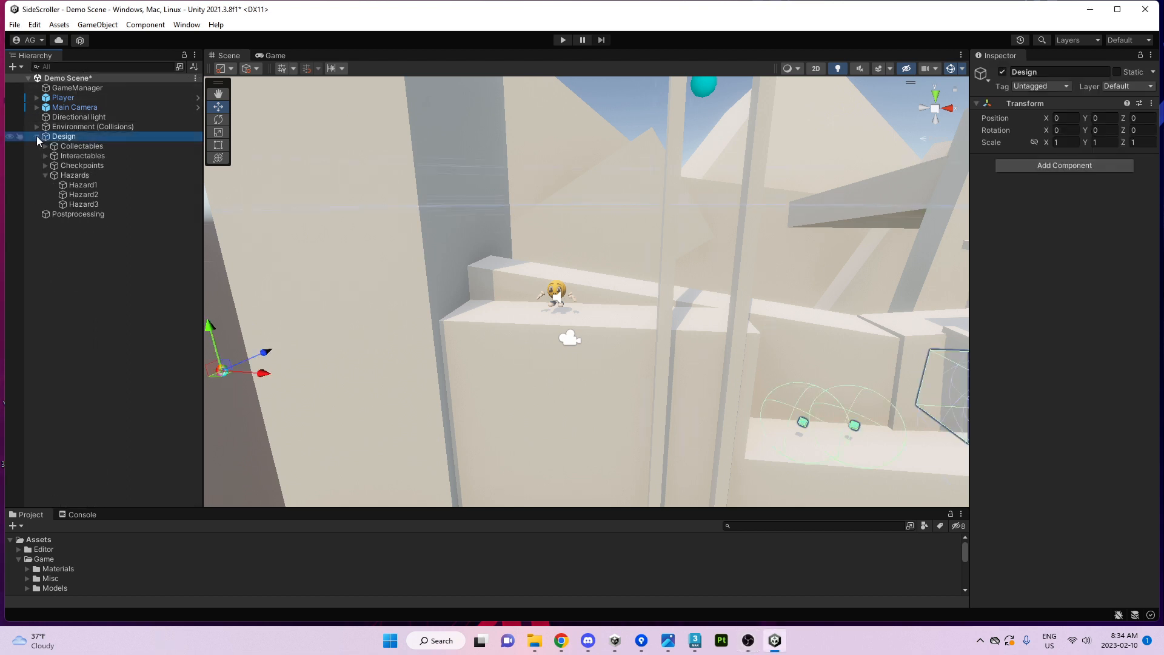
left_click(38, 138)
left_click(83, 147)
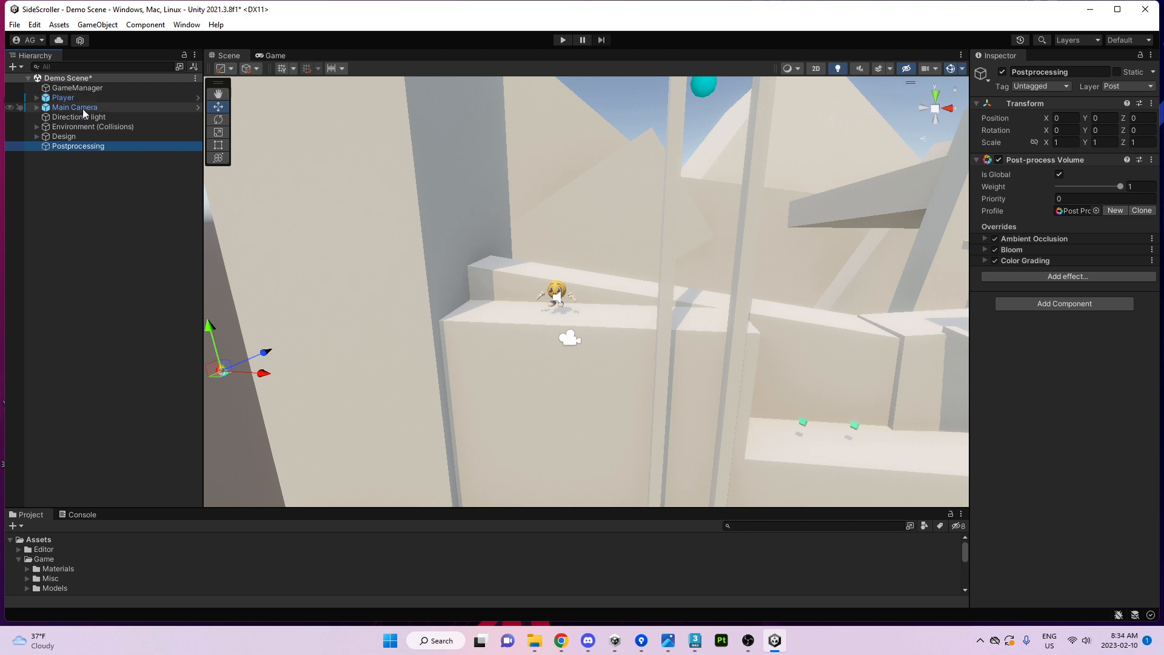
right_click_drag(756, 384, 740, 348)
key("Delete")
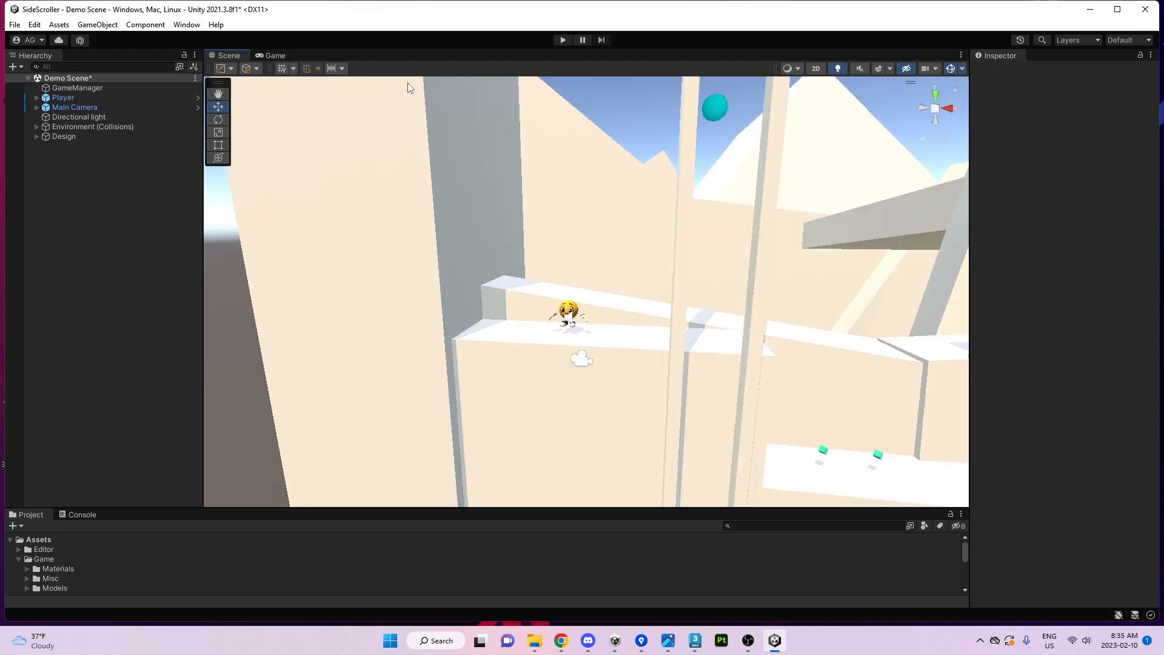
Remove the Post-process Layer component from the Main Camera in the Inspector.
left_click(73, 109)
scroll(1068, 445, "down", 6)
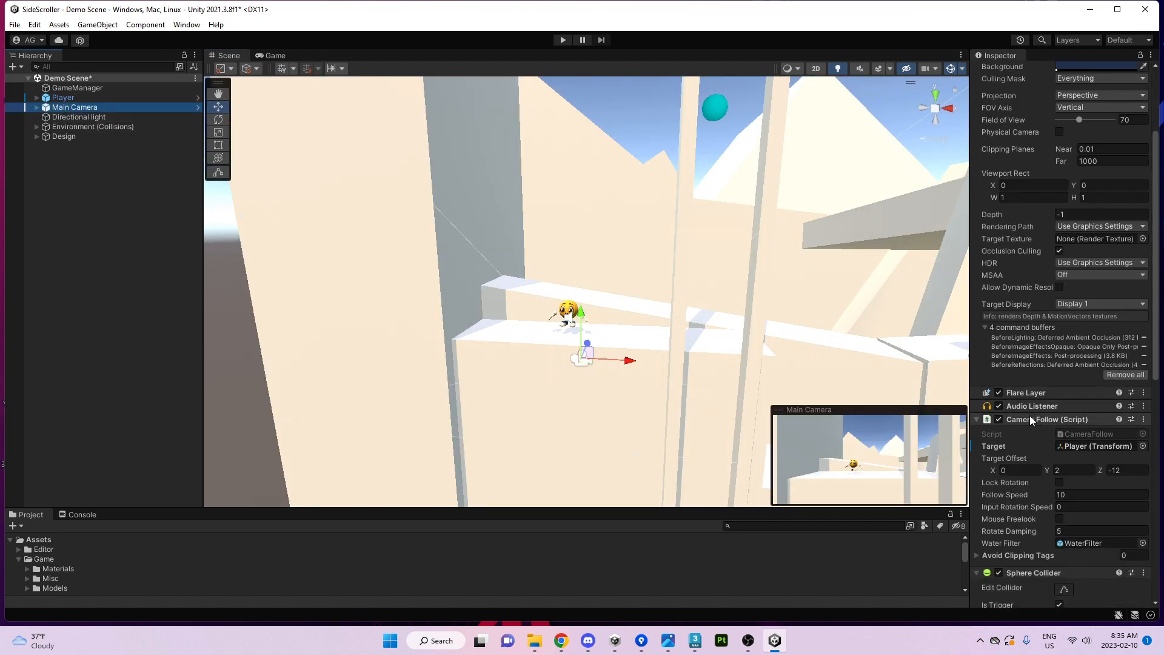
scroll(1055, 486, "down", 4)
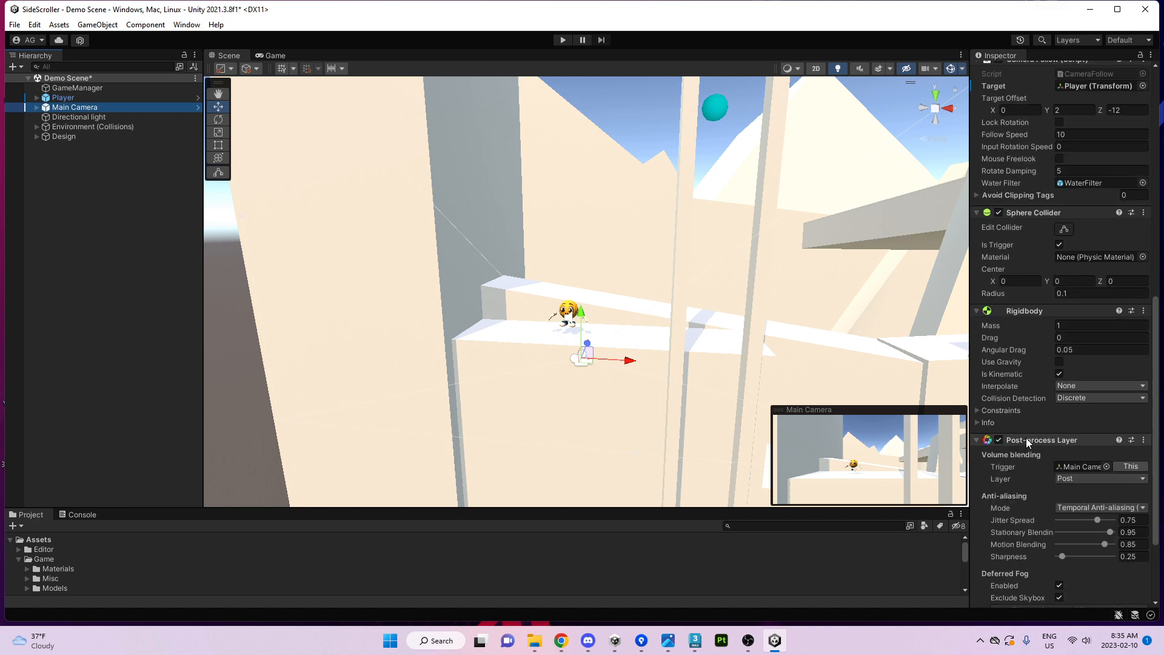
scroll(1025, 443, "down", 1)
right_click(1025, 409)
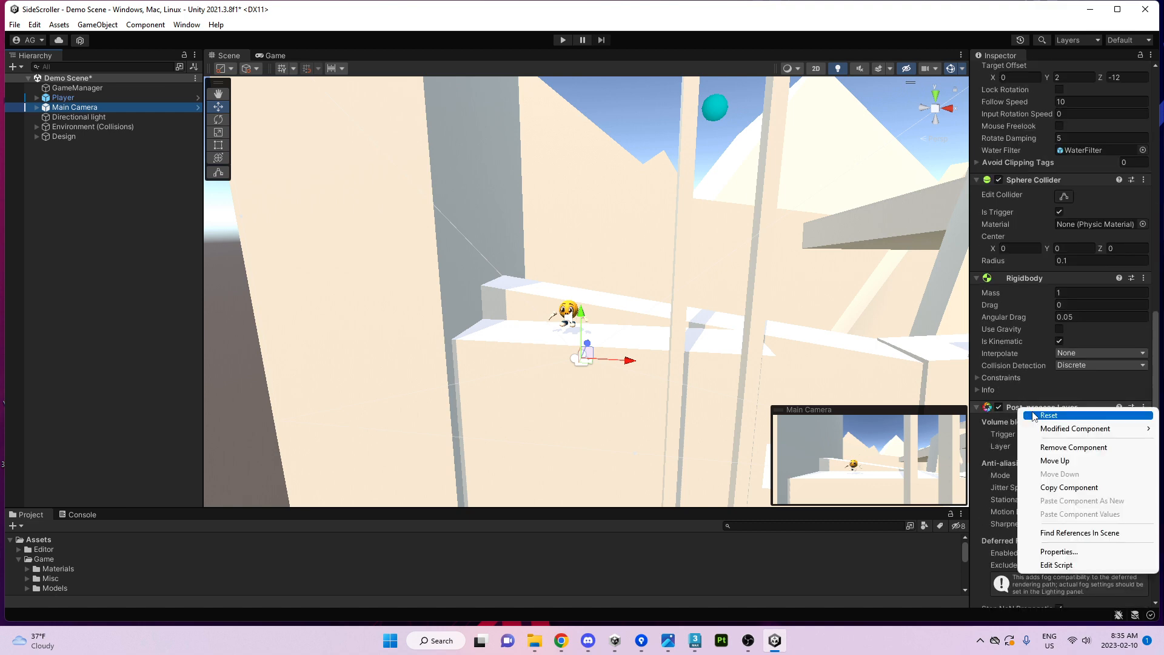
left_click(1070, 447)
scroll(1049, 391, "up", 5)
scroll(665, 229, "up", 1)
scroll(615, 252, "down", 1)
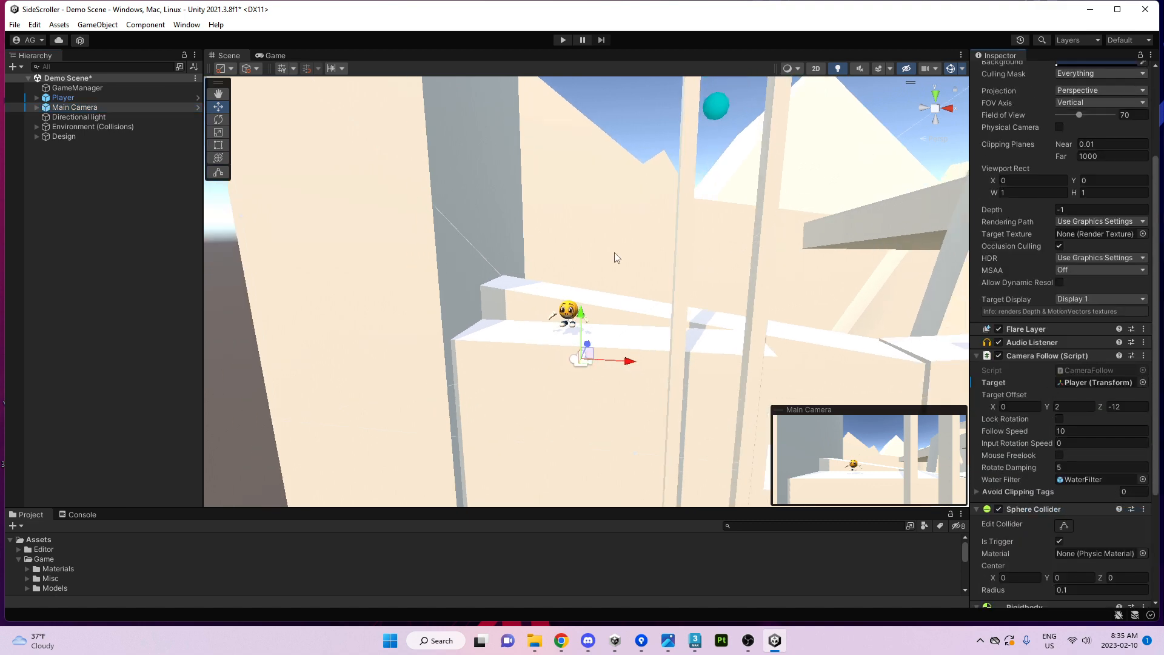
right_click_drag(612, 279, 657, 273)
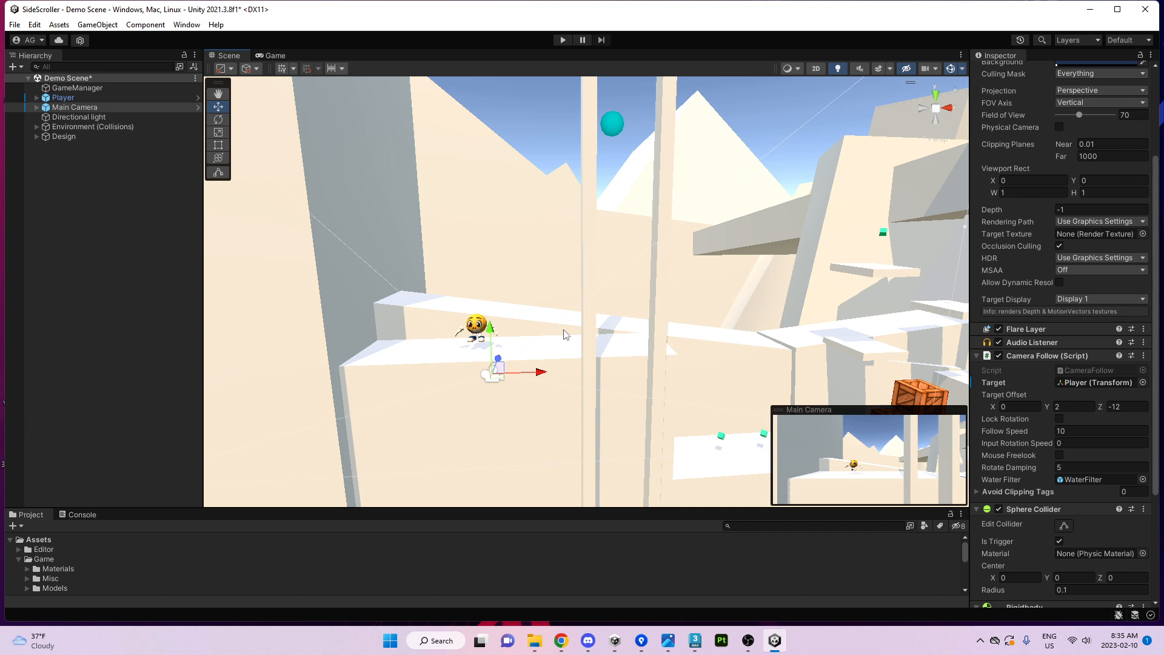
left_click(187, 25)
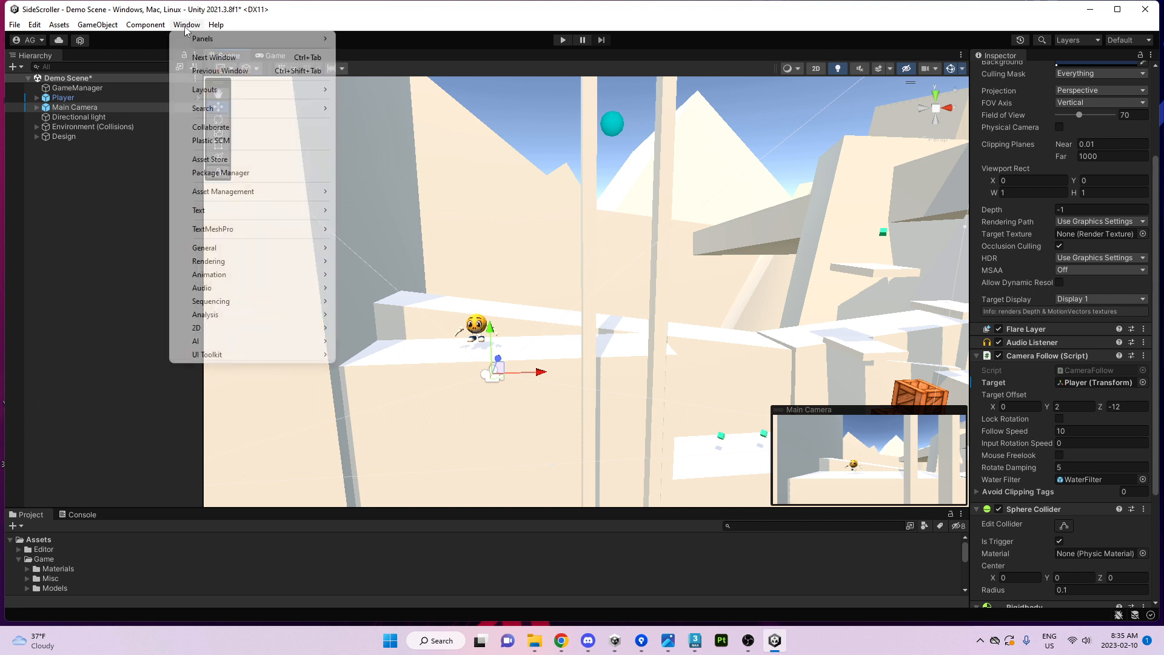
left_click(241, 176)
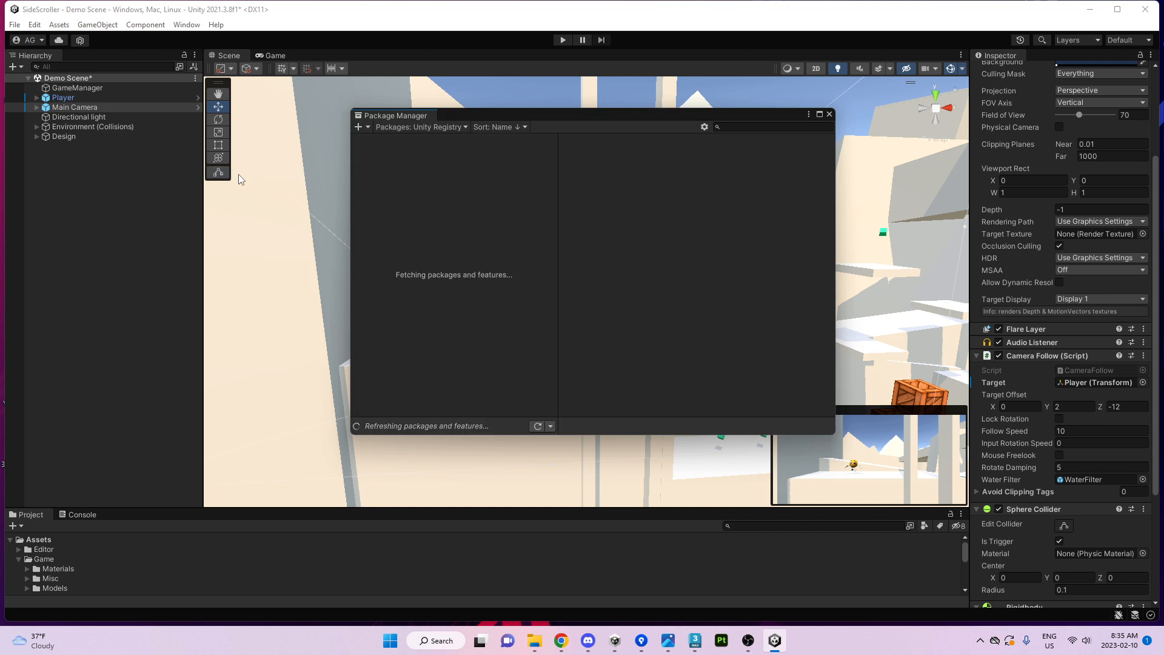
left_click(436, 129)
left_click(550, 216)
left_click(769, 126)
type("pos")
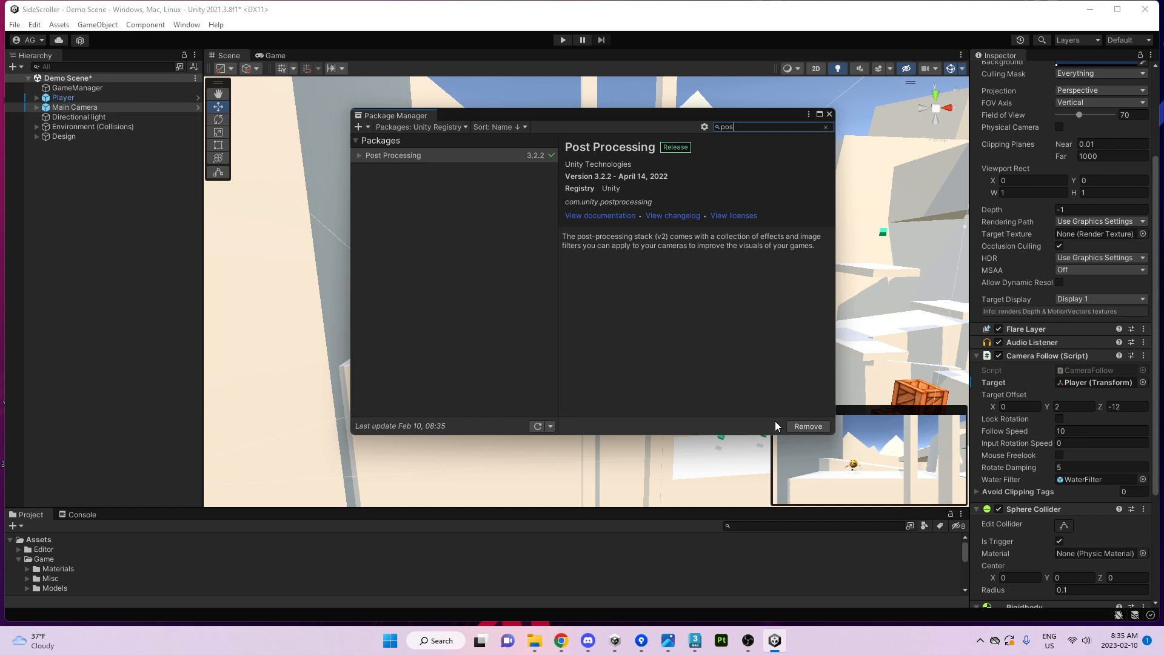
left_click(829, 114)
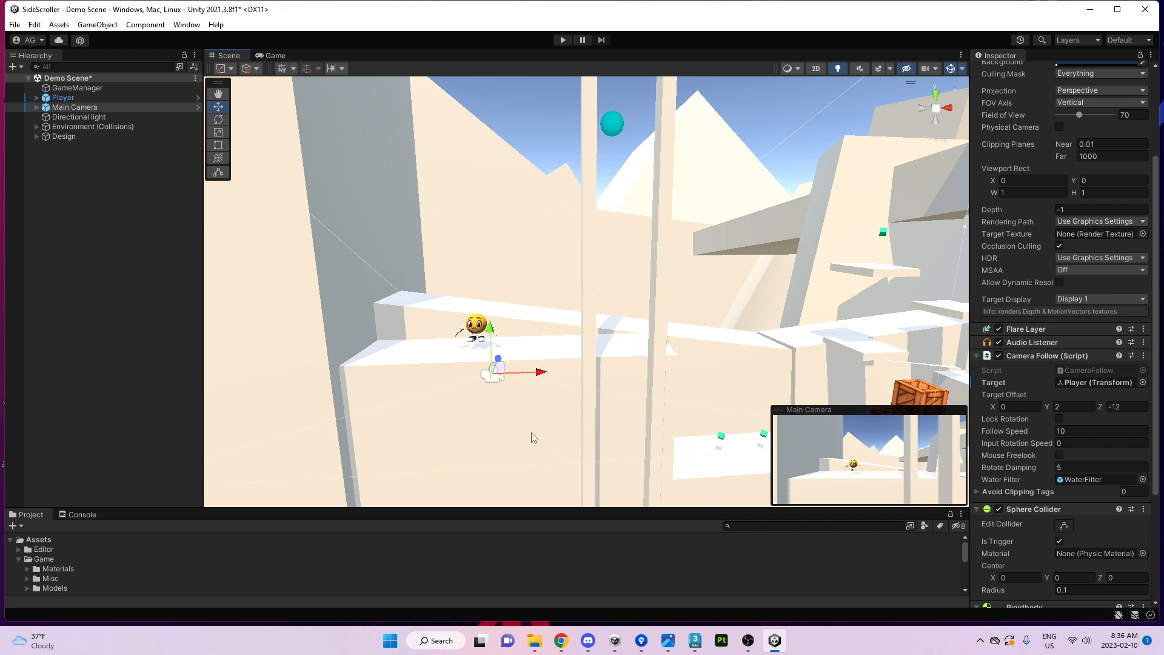
Deselect the Main Camera so the Inspector is empty.
left_click(67, 177)
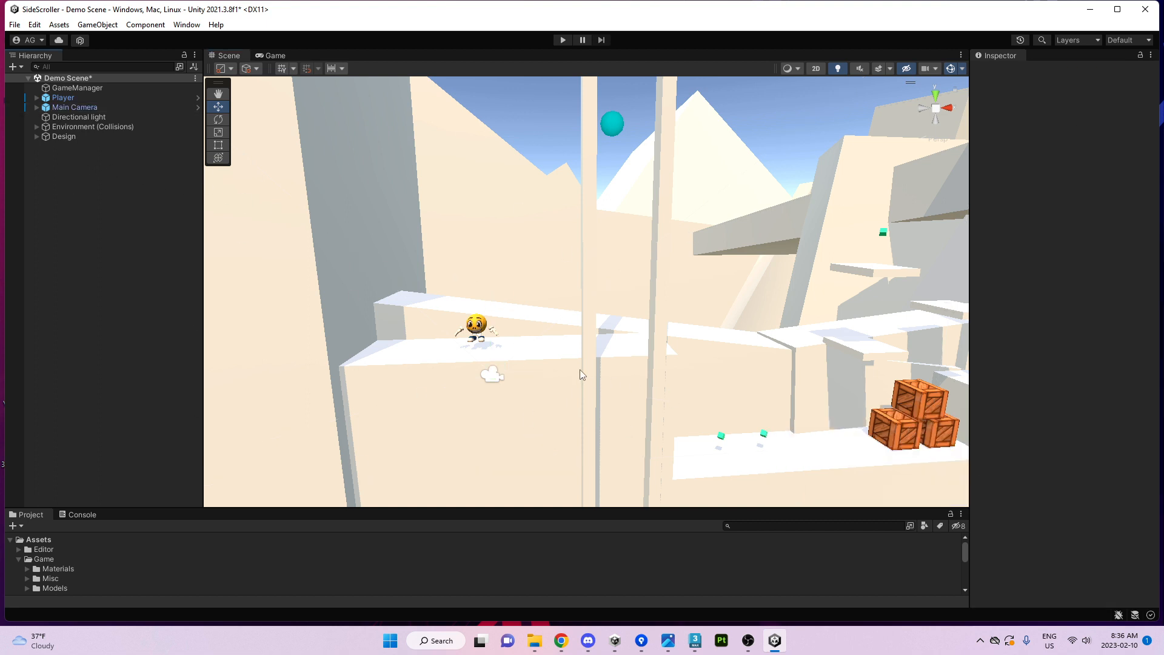
Create a new Post-process Volume object from the GameObject menu.
left_click(94, 25)
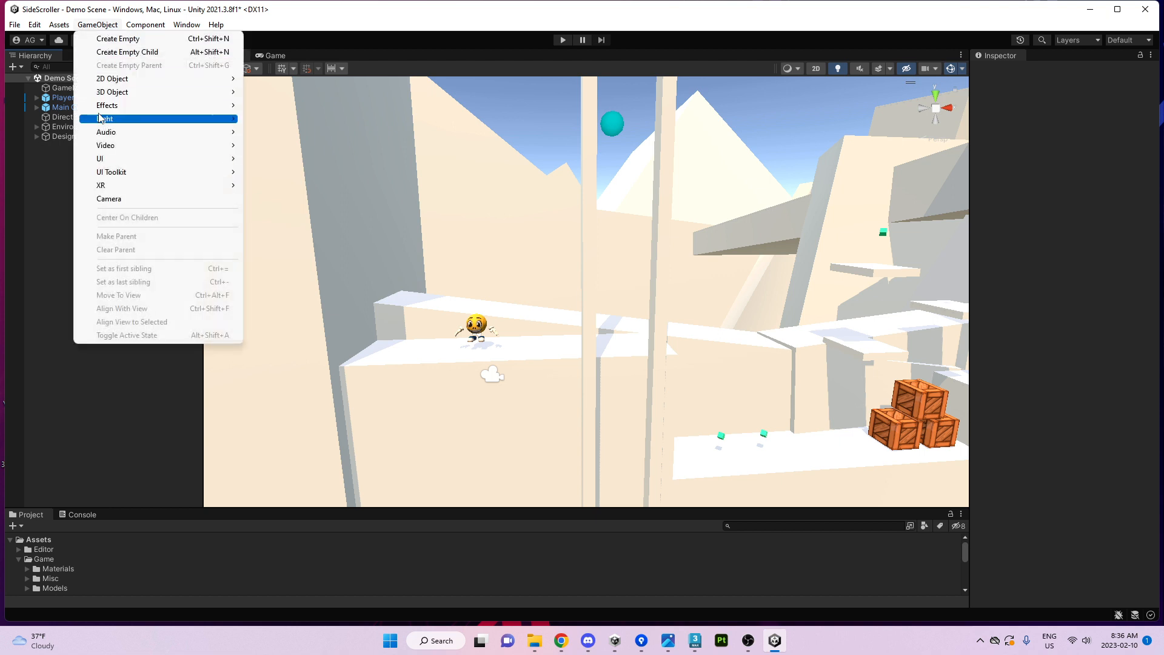
mouse_move(112, 92)
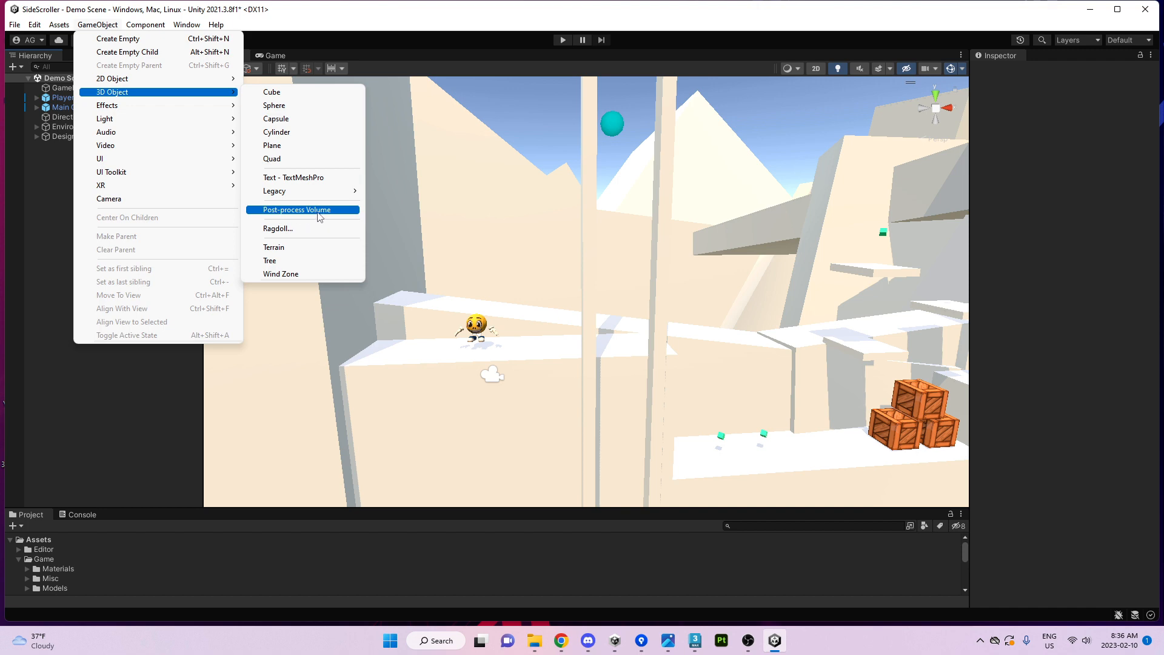
left_click(280, 216)
Move the Post-process Volume beside the player, to position 26.34, 9.3681, -7.44.
right_click_drag(671, 328, 670, 287)
left_click_drag(669, 286, 599, 349)
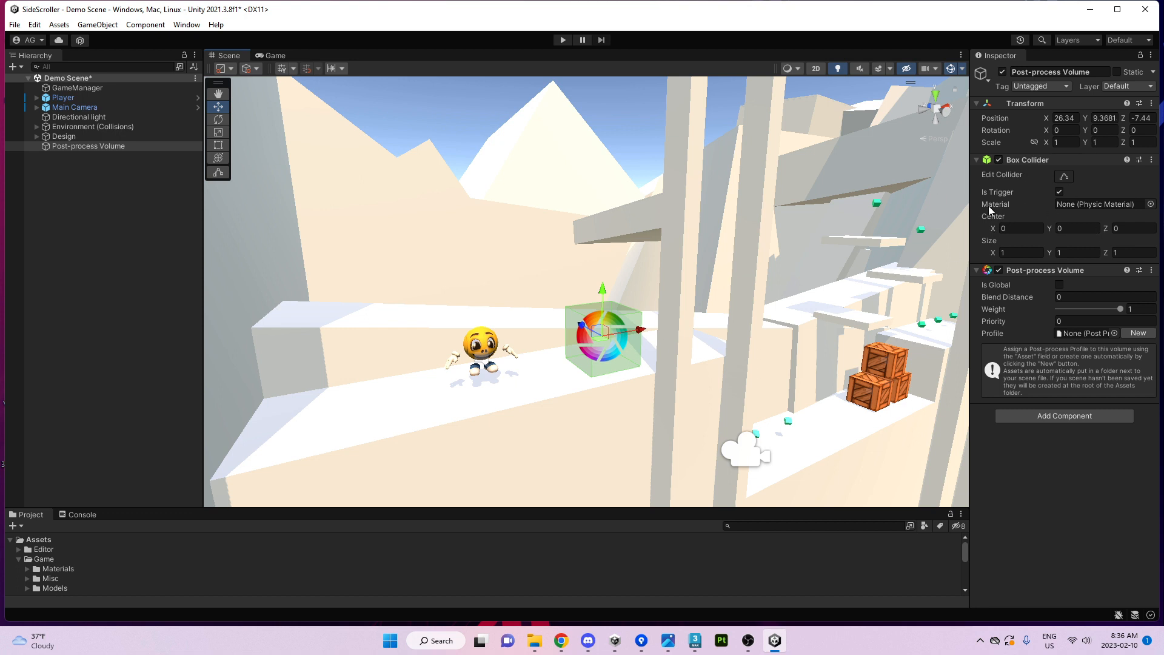
mouse_move(670, 357)
right_mouse_down()
mouse_move(575, 400)
mouse_move(656, 370)
right_mouse_up()
key("s")
key("w")
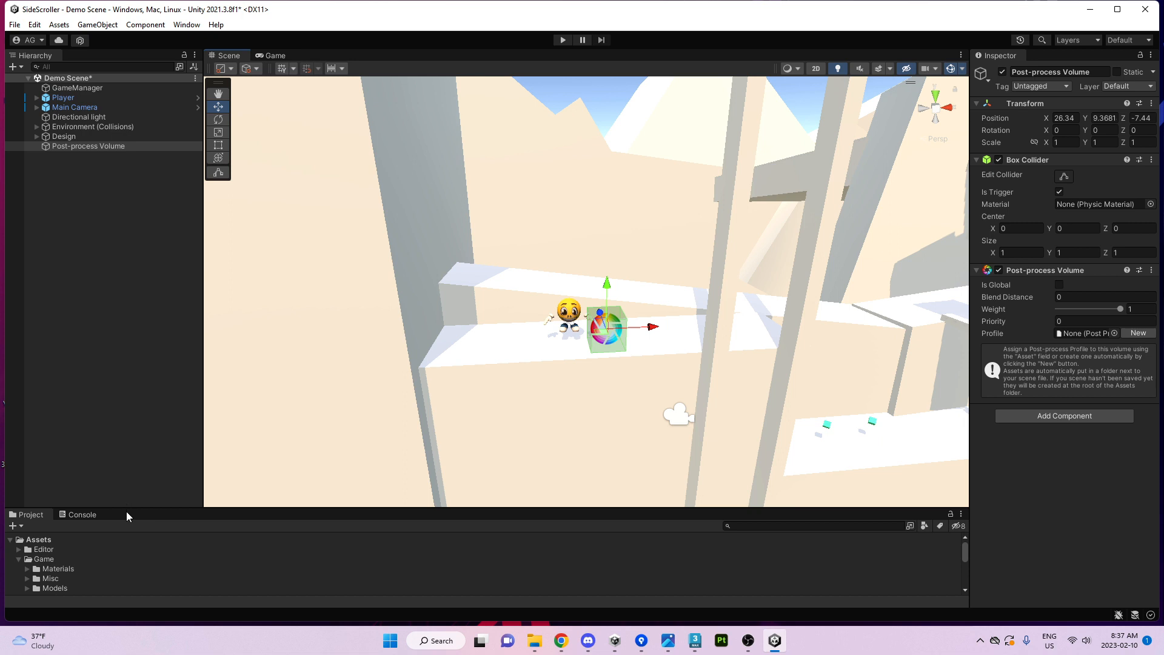
Give the volume a new Post-process Volume Profile saved in the Demo Scene_Profiles folder.
left_click_drag(129, 510, 142, 411)
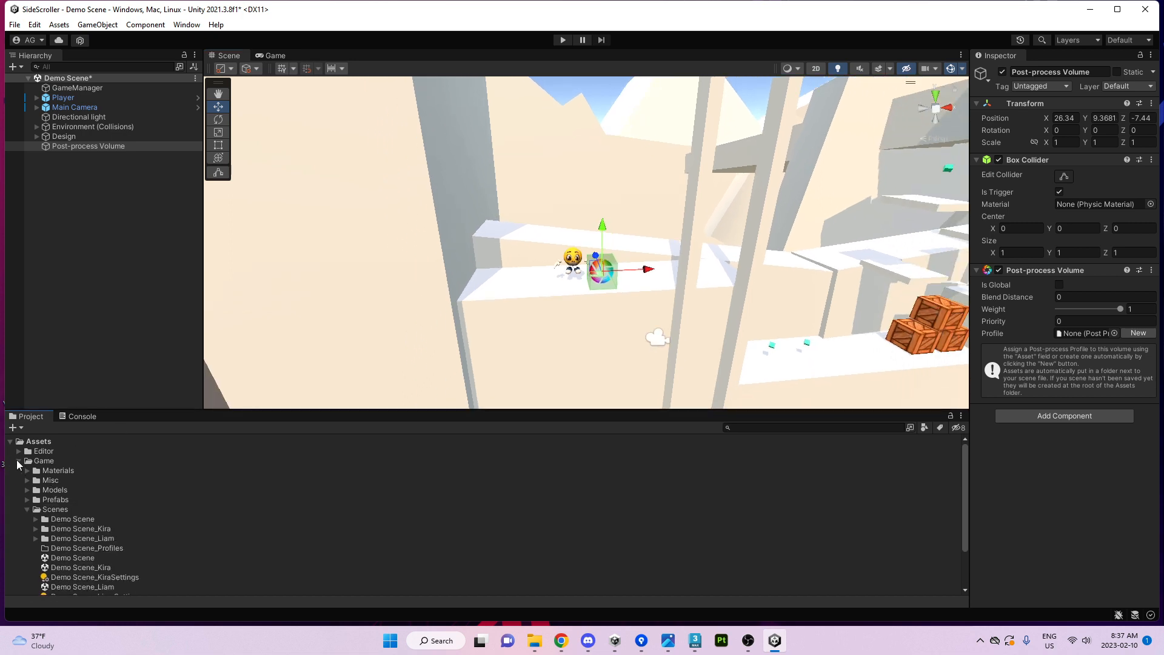
left_click(19, 461)
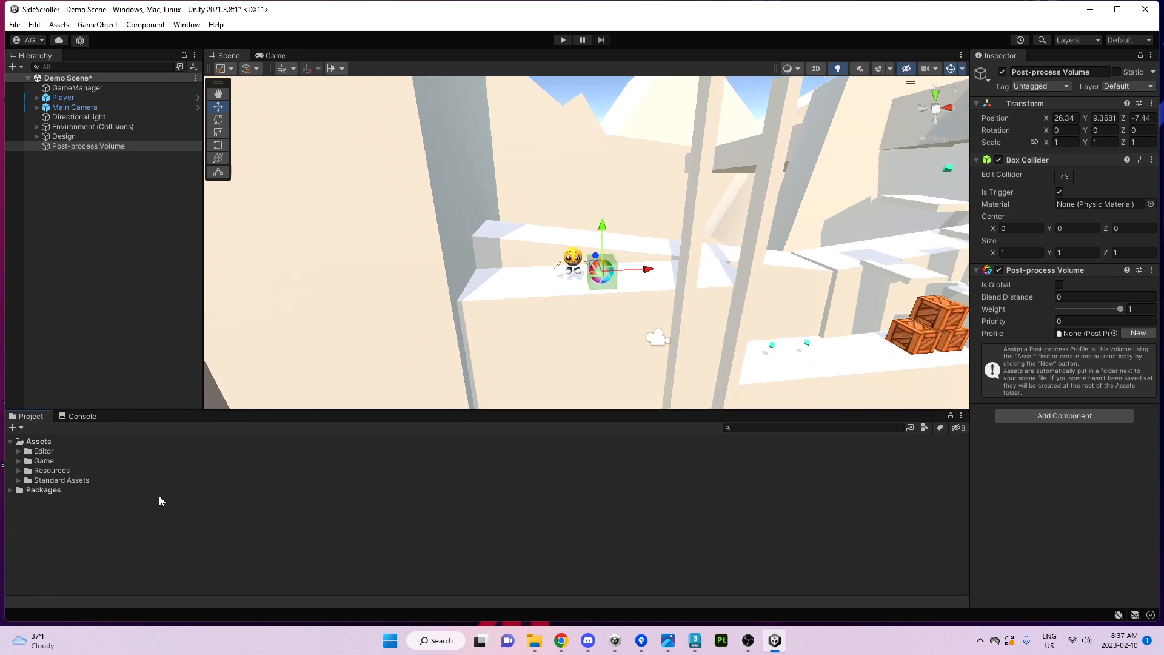
left_click(1139, 333)
left_click(1068, 333)
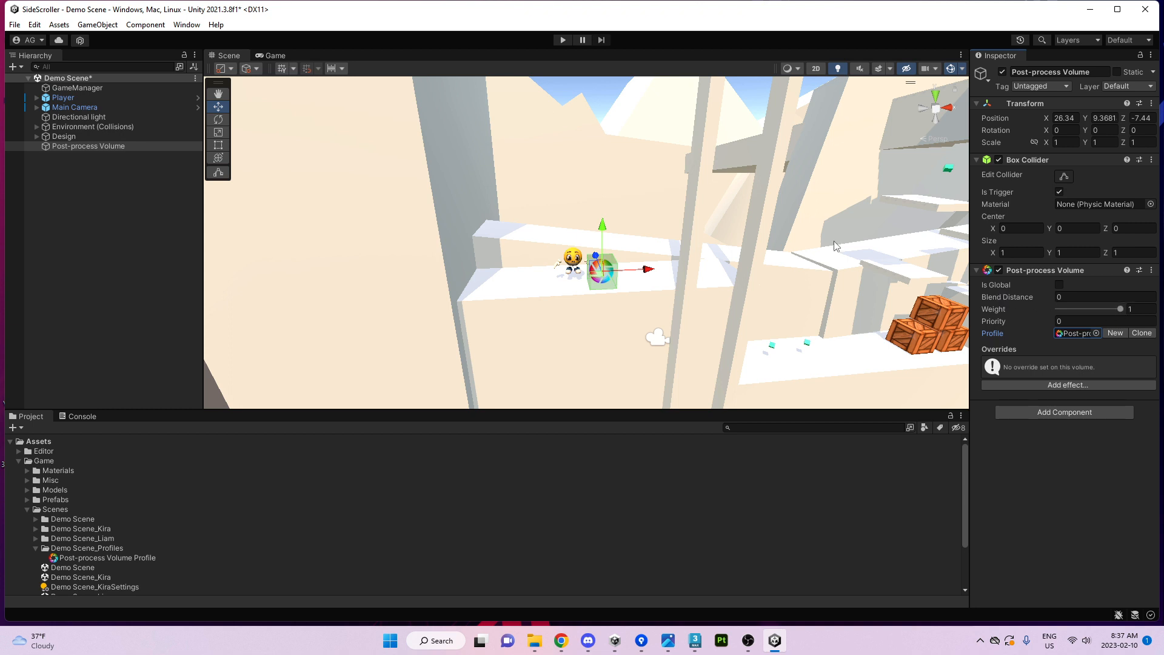
left_click(64, 107)
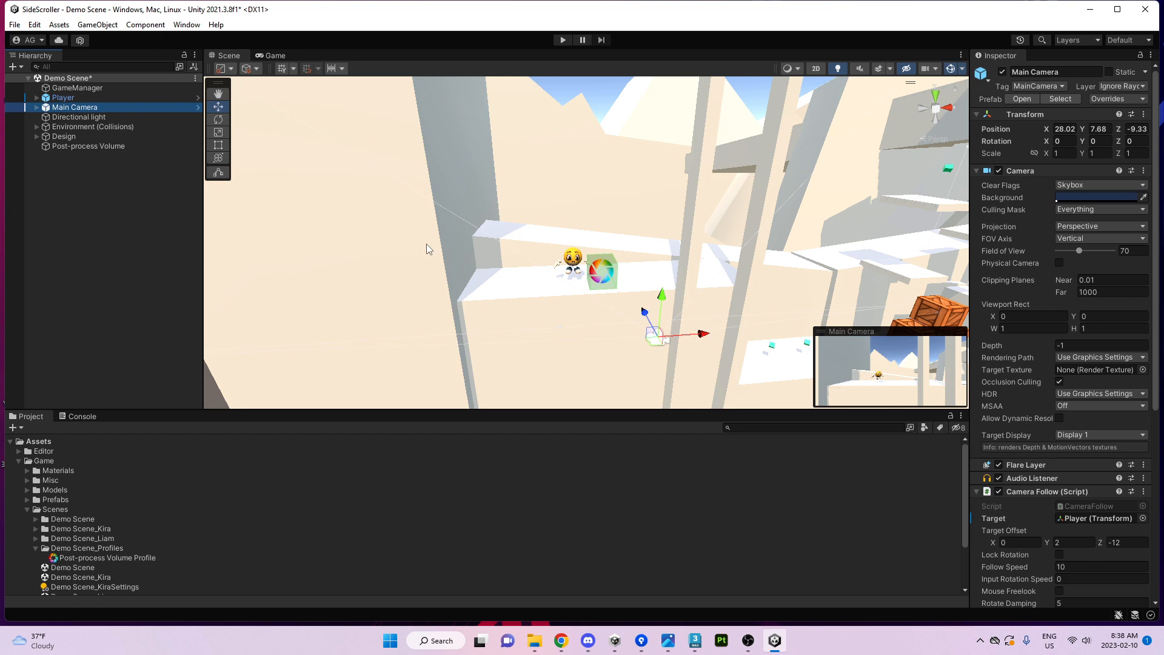
Collapse the camera's Camera Follow, Sphere Collider and Rigidbody components and add a Post-process Layer.
scroll(1047, 400, "down", 4)
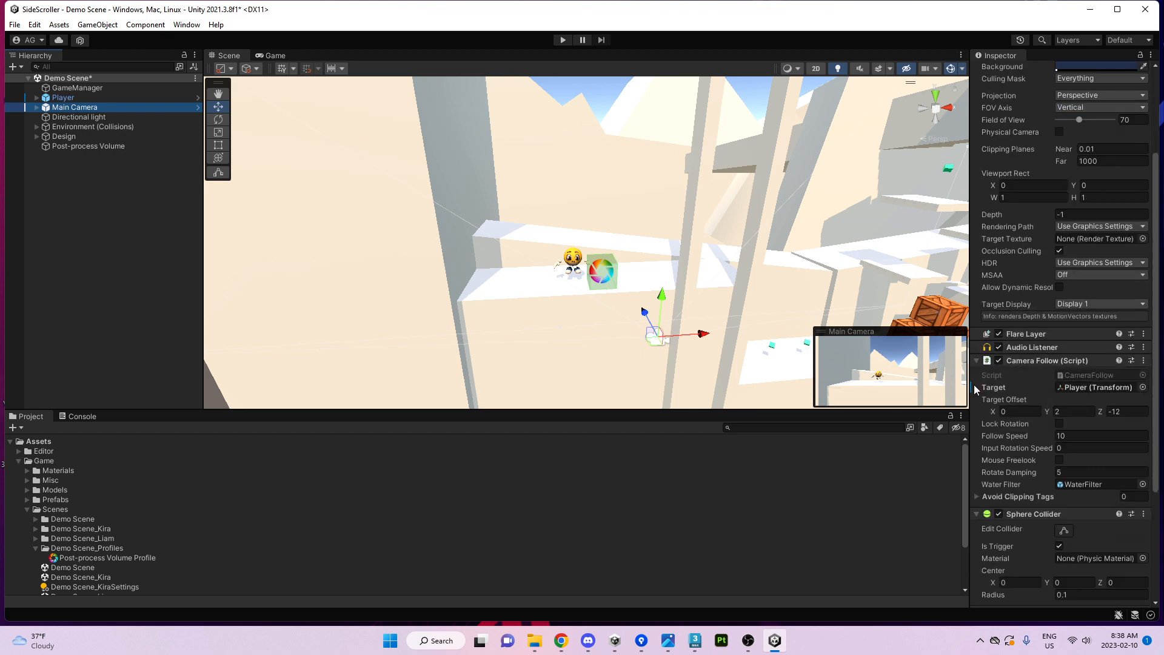
left_click(977, 361)
left_click(977, 374)
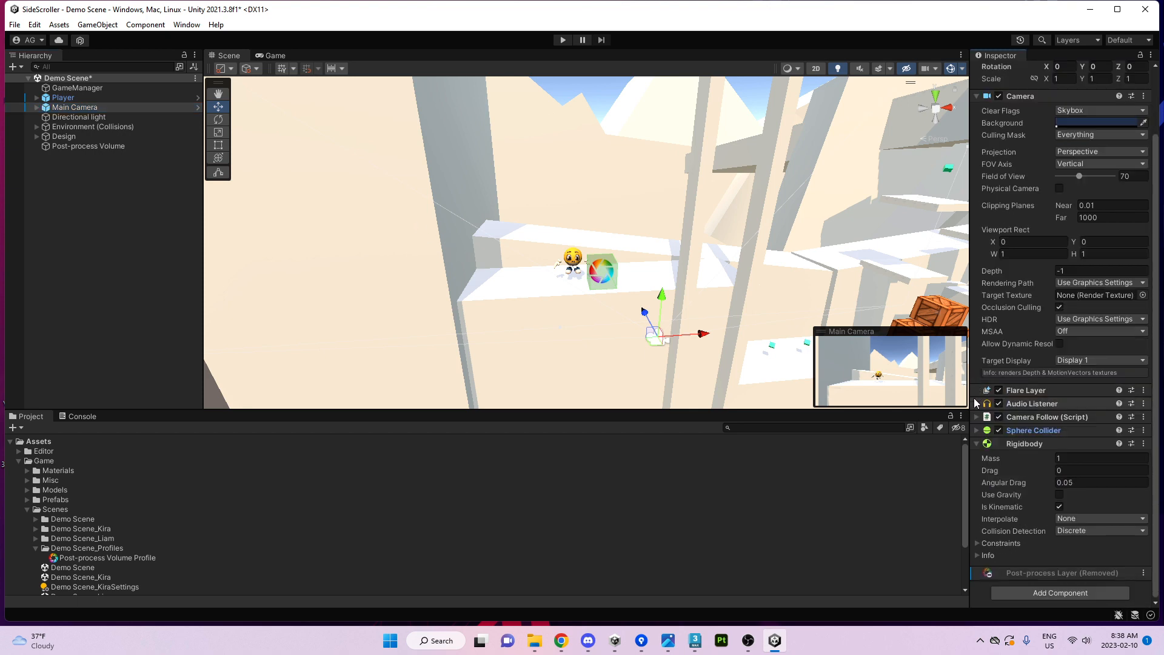
left_click(976, 443)
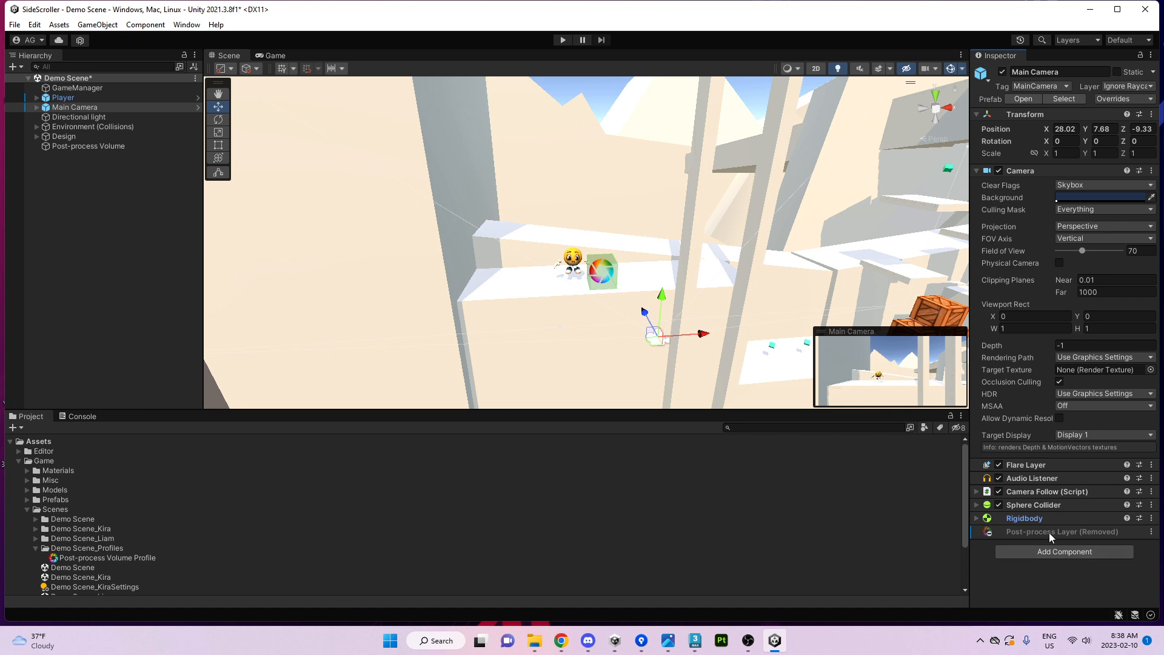
left_click(1028, 552)
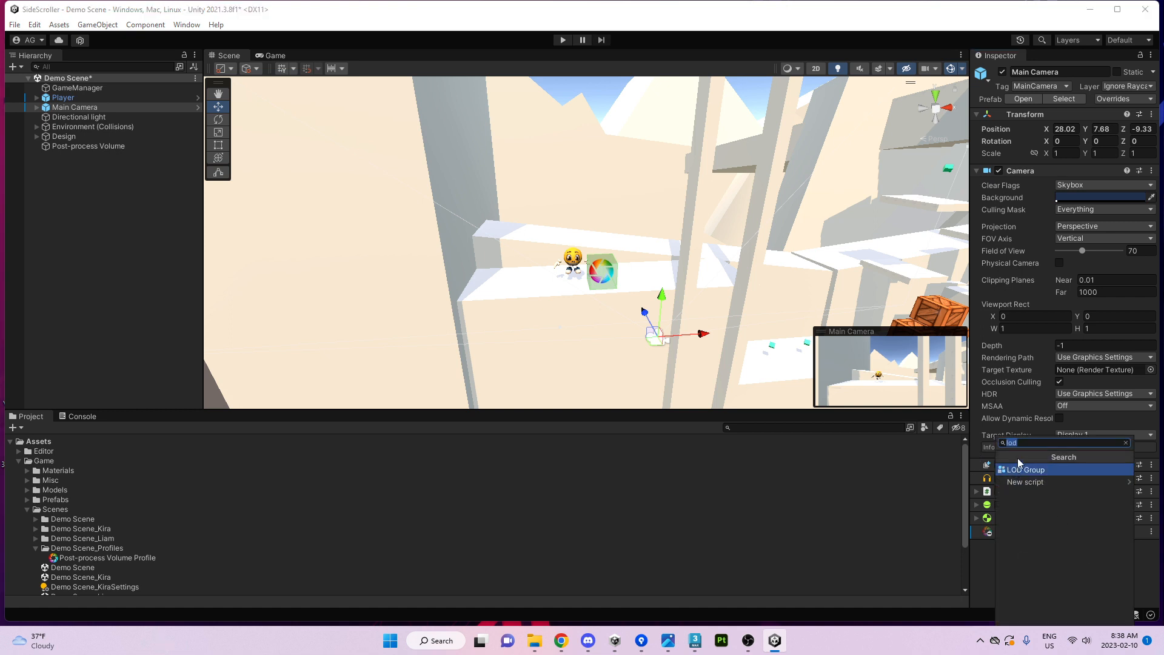
type("post")
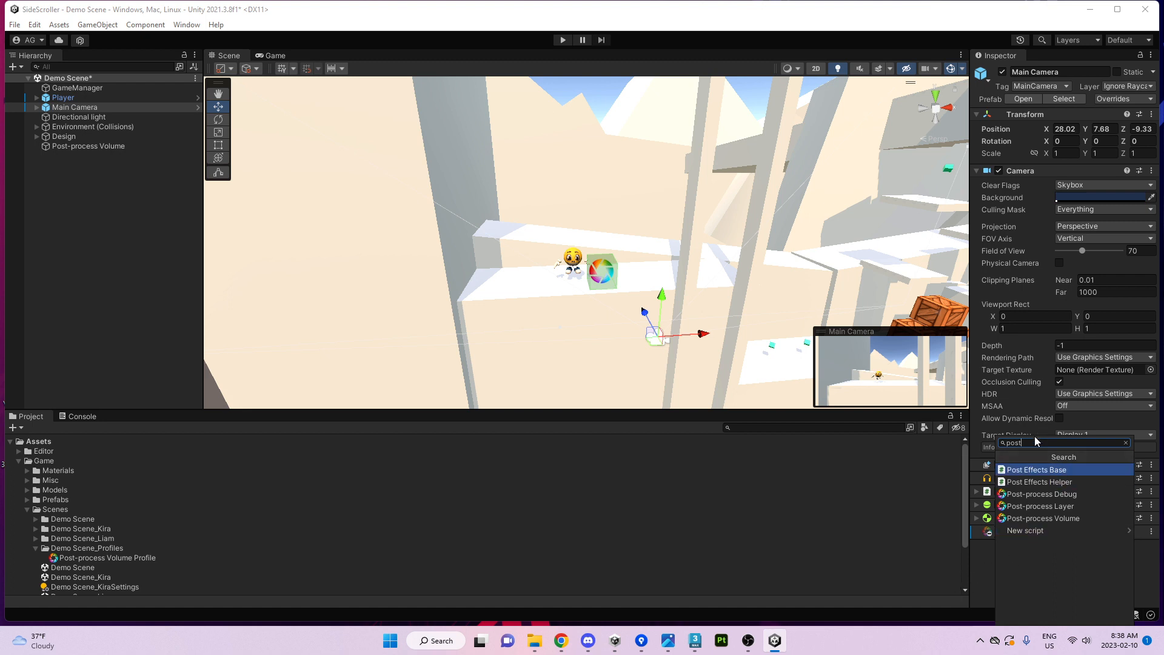
left_click(1048, 507)
scroll(1078, 468, "down", 5)
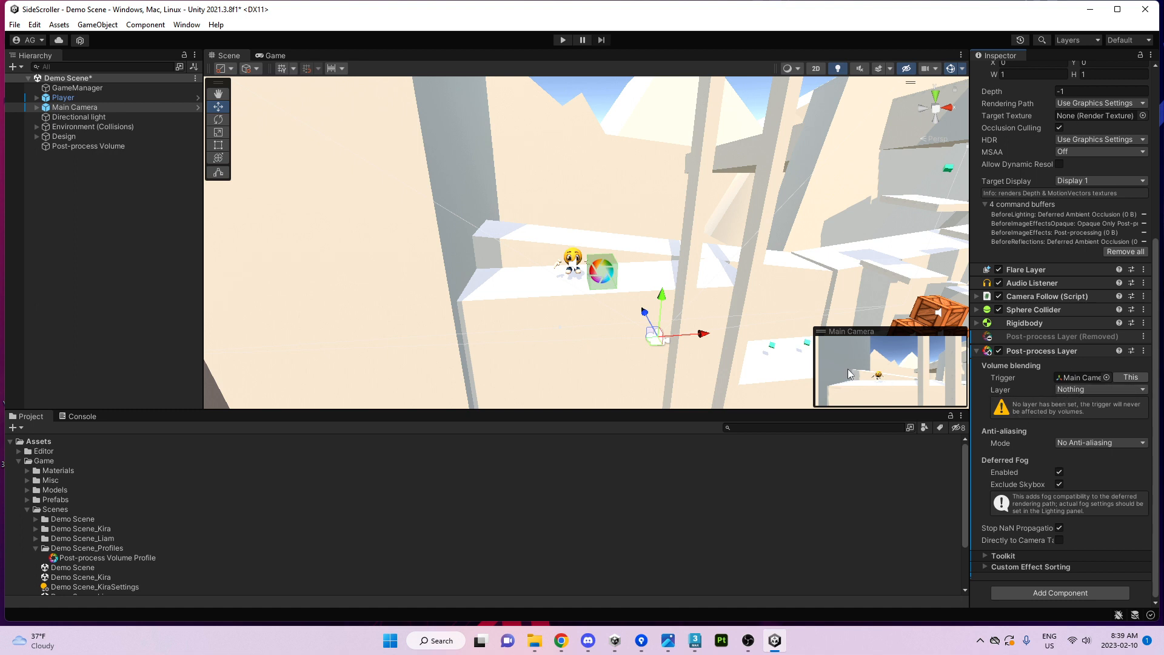
left_click(90, 147)
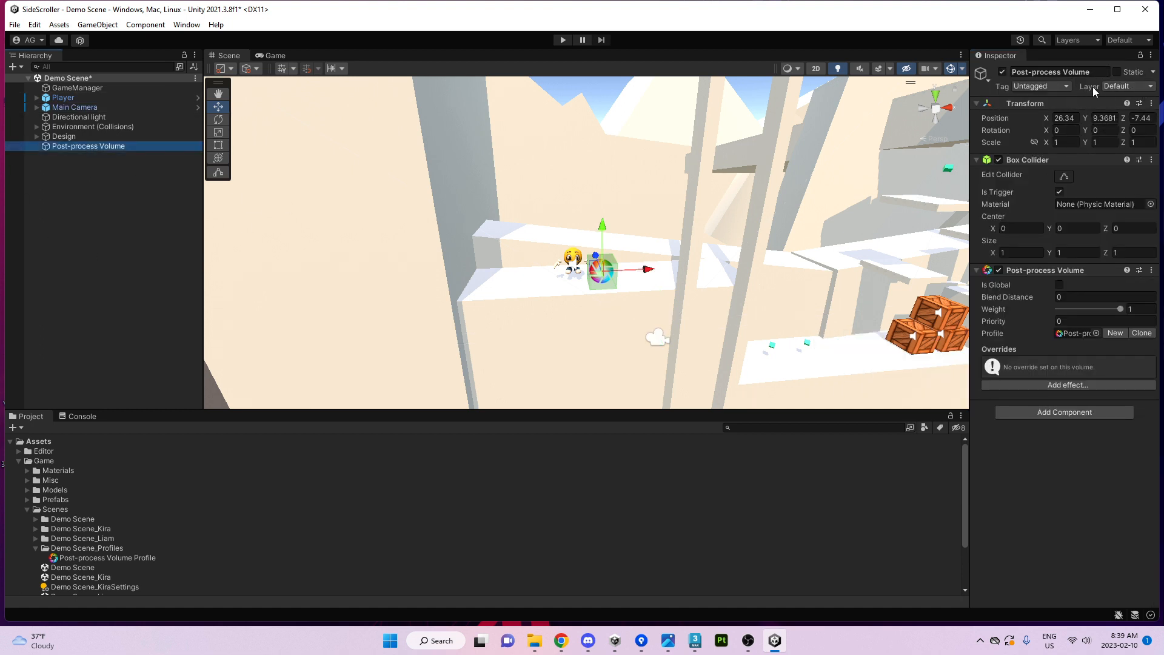
Add a new user layer 8 named Post in the Tags and Layers settings.
left_click(1118, 86)
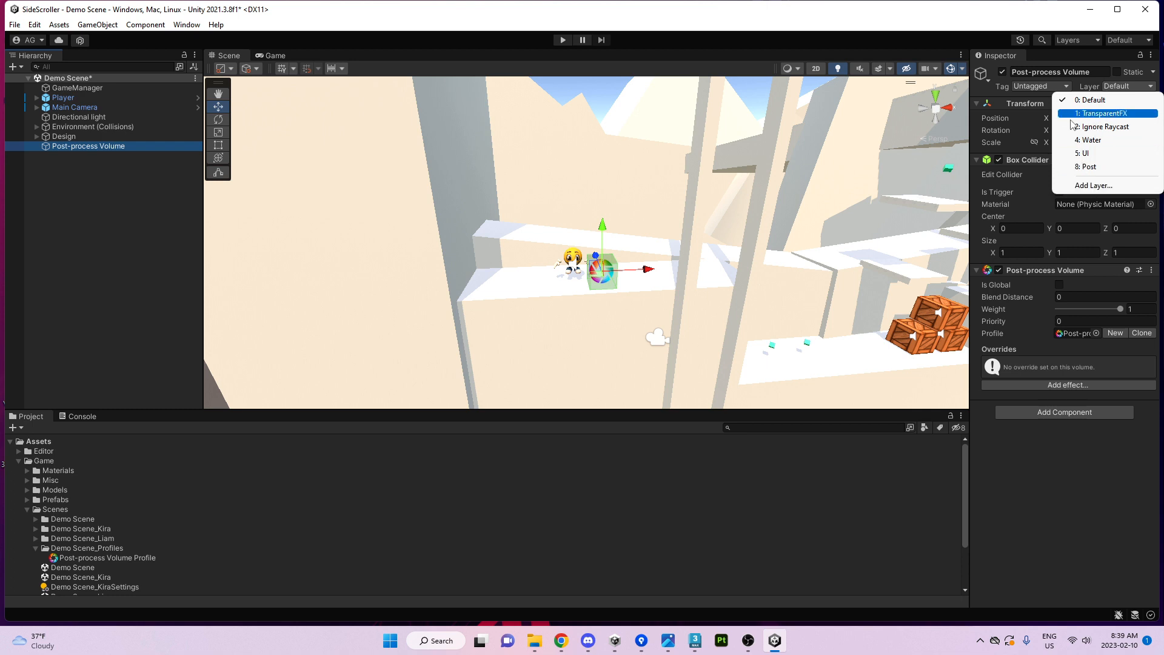
left_click(1097, 187)
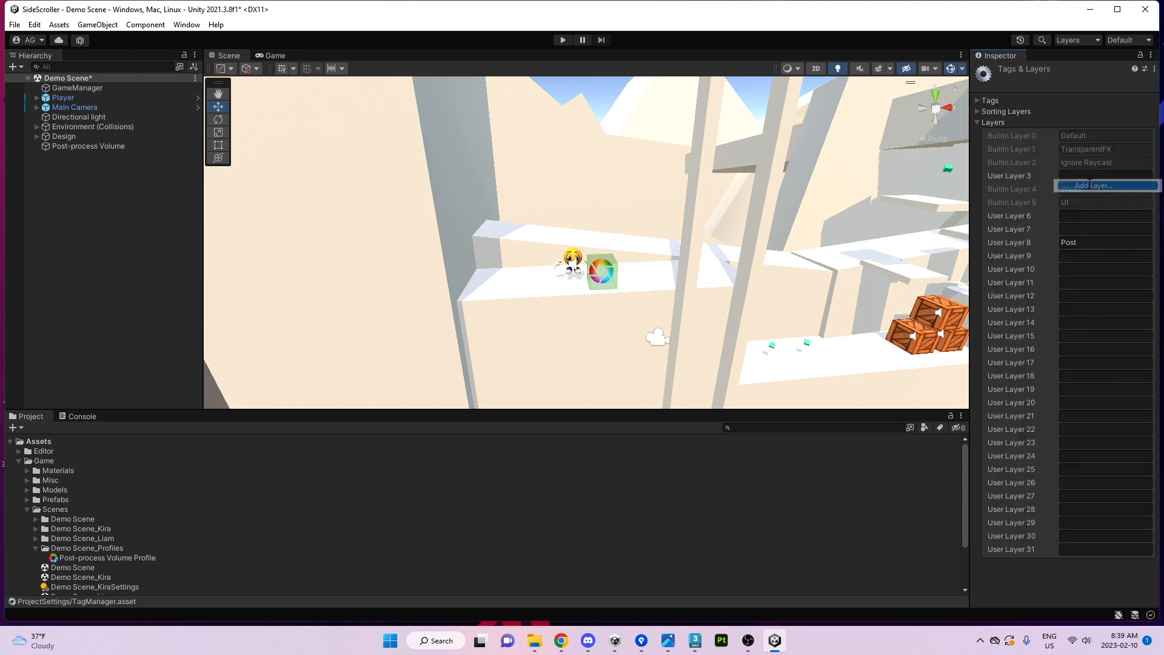
left_click(1080, 257)
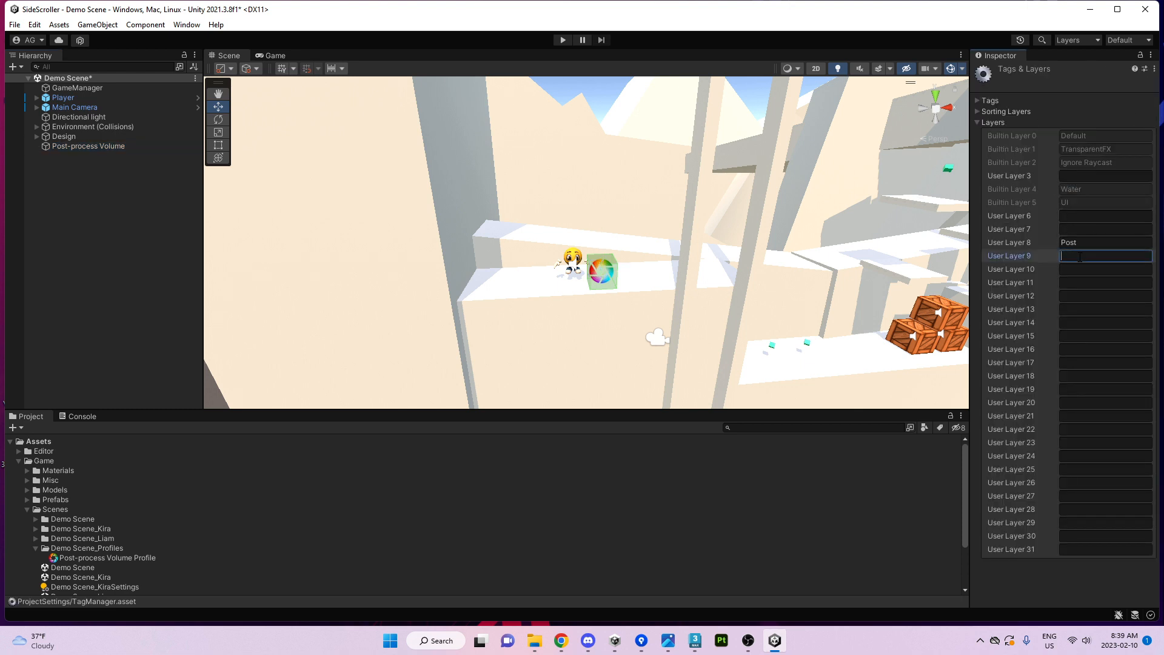
left_click(70, 150)
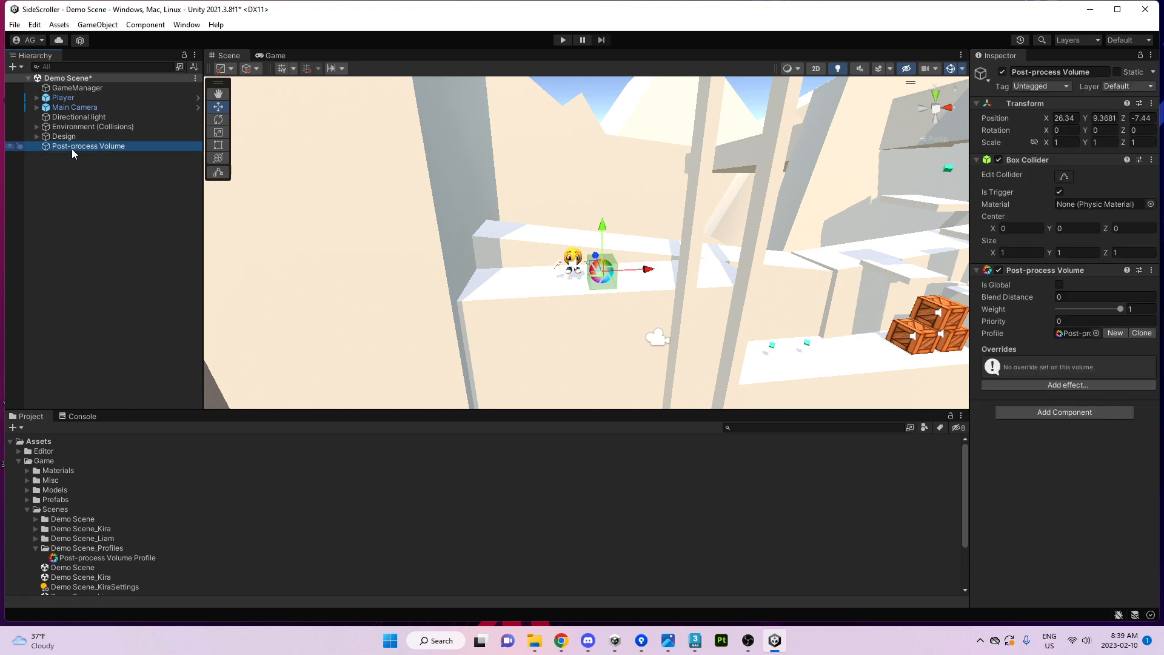
left_click(1109, 91)
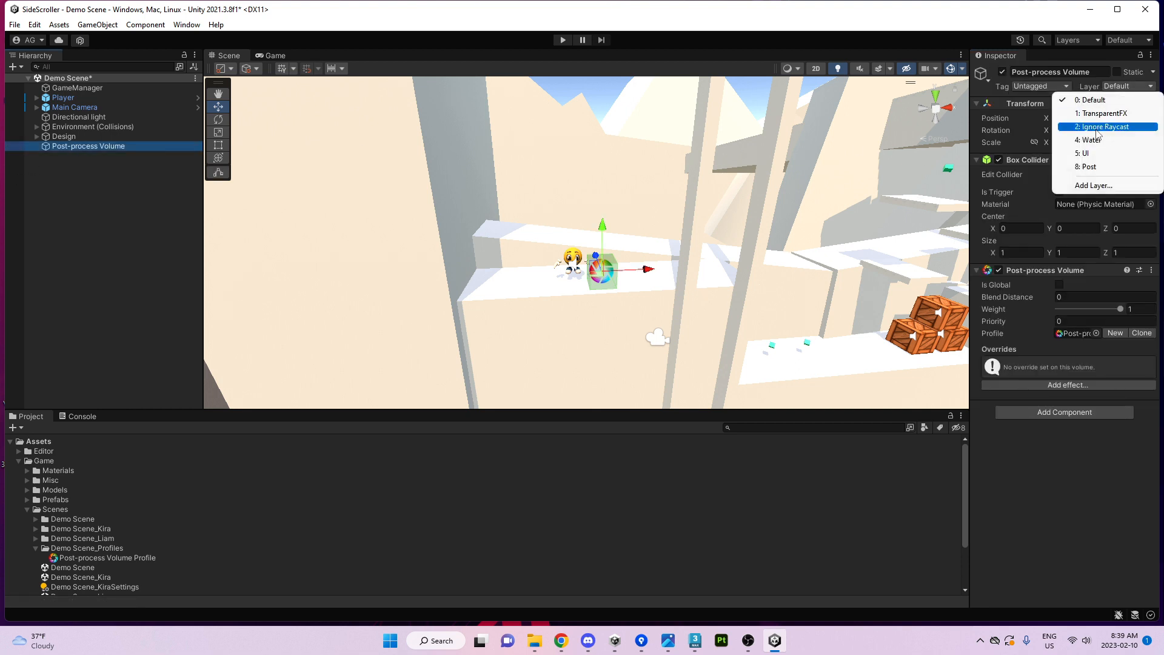
left_click(1095, 185)
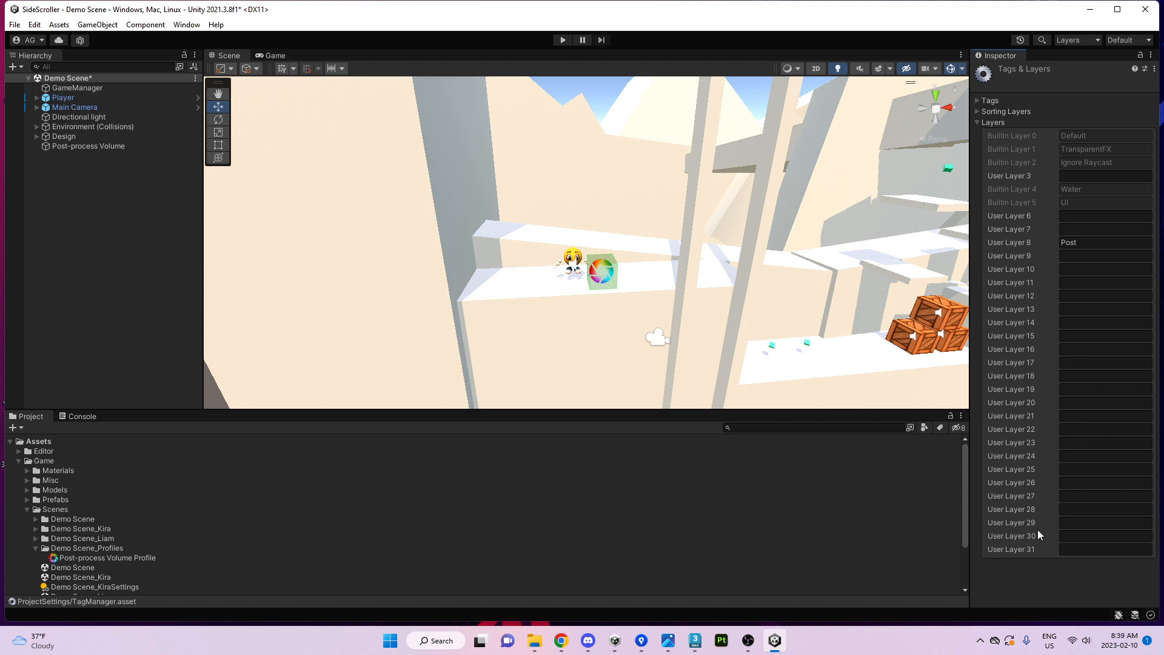
left_click(980, 111)
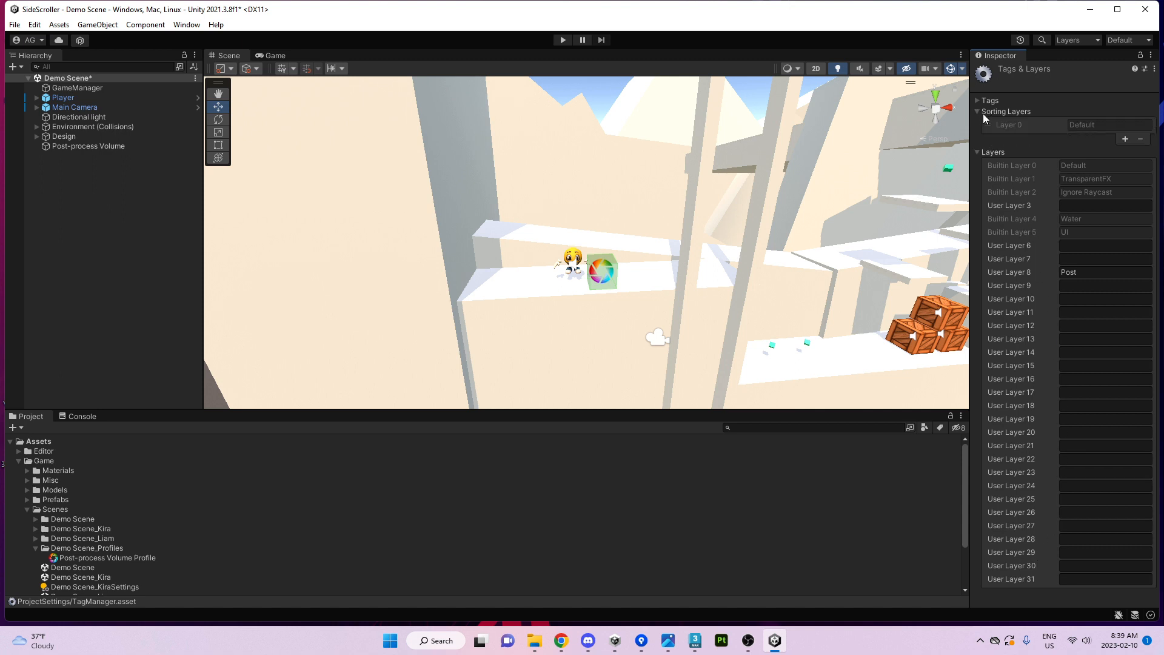
left_click(978, 101)
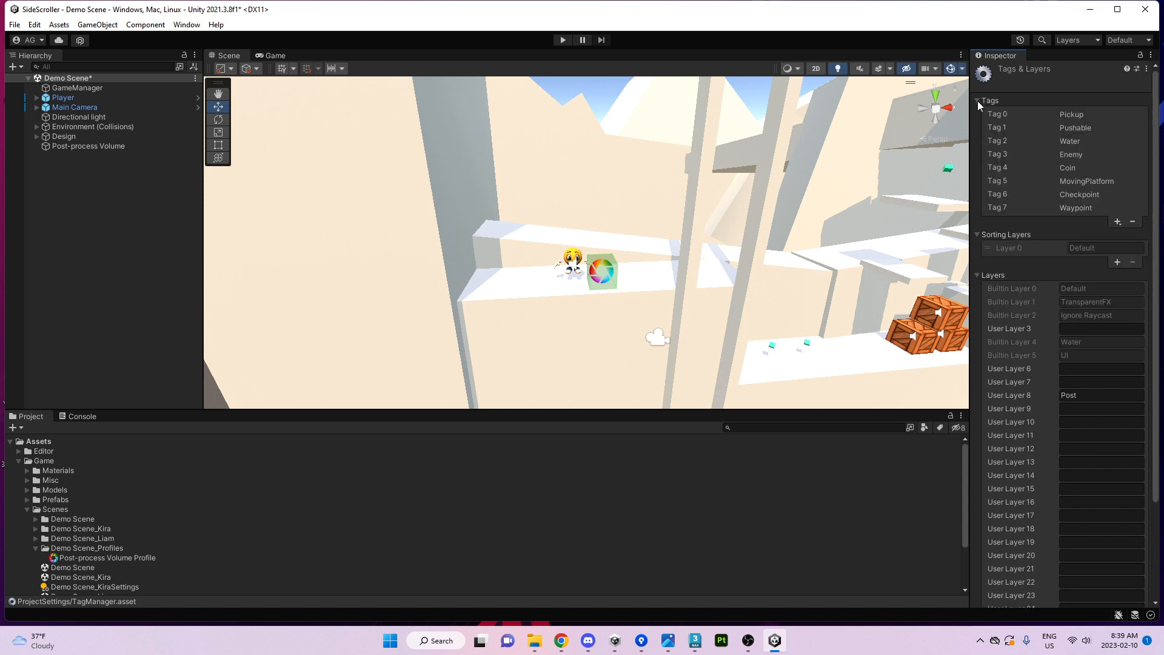
left_click(977, 101)
left_click(978, 113)
left_click(980, 122)
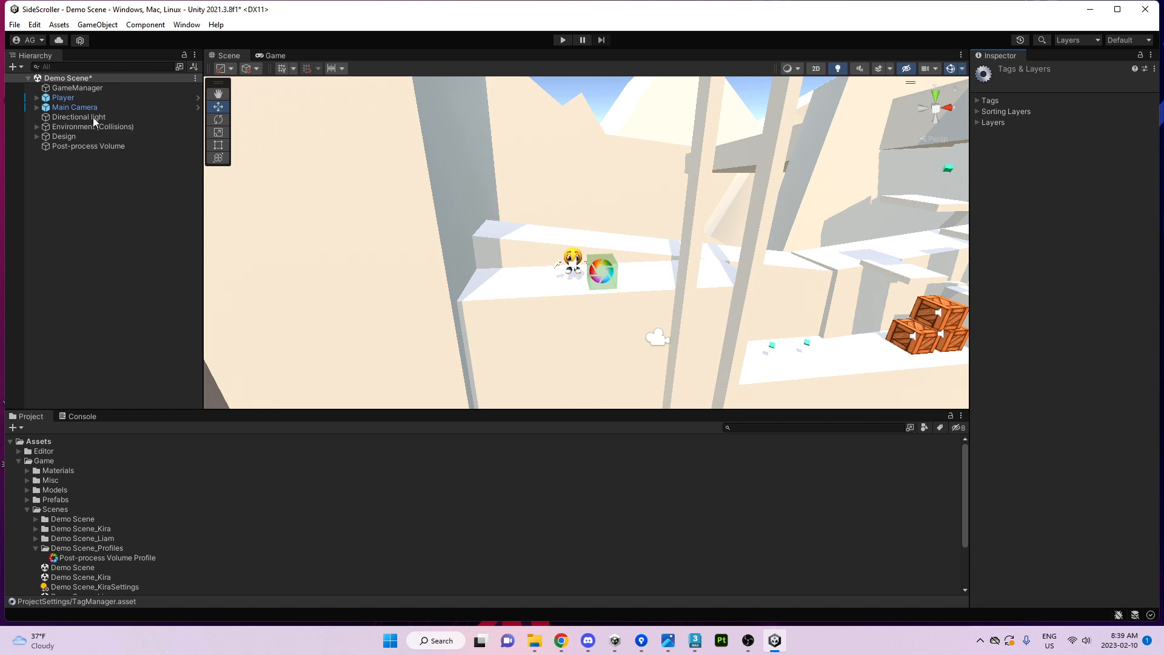
Put the Post-process Volume object on the Post layer.
left_click(72, 136)
left_click(84, 146)
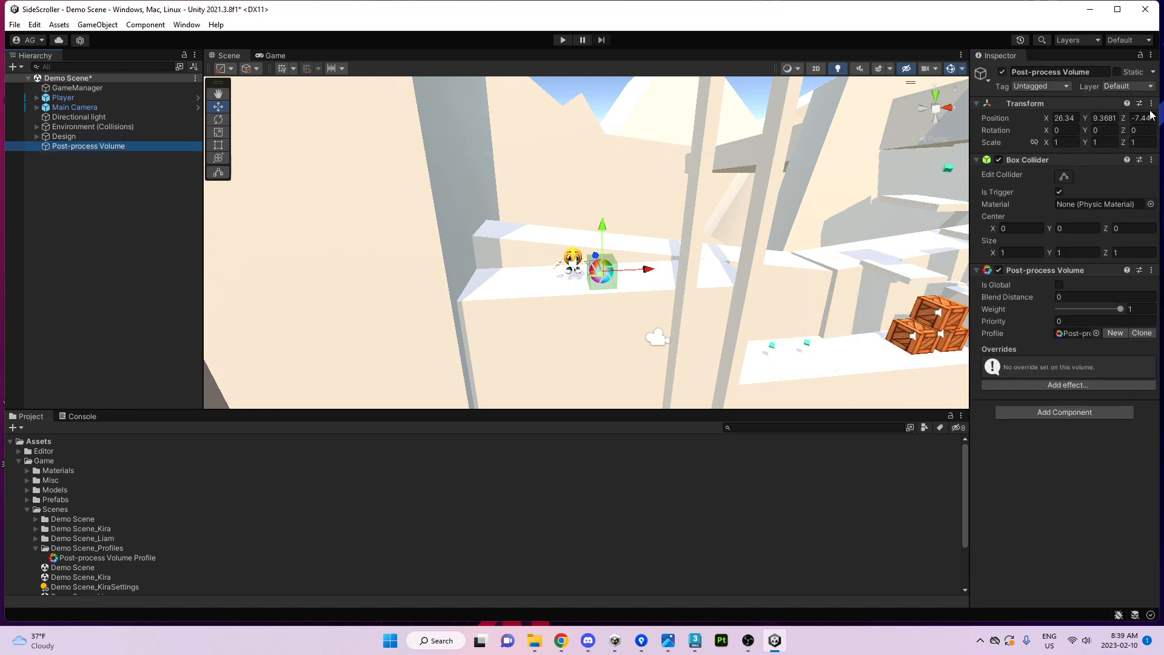
left_click(1128, 87)
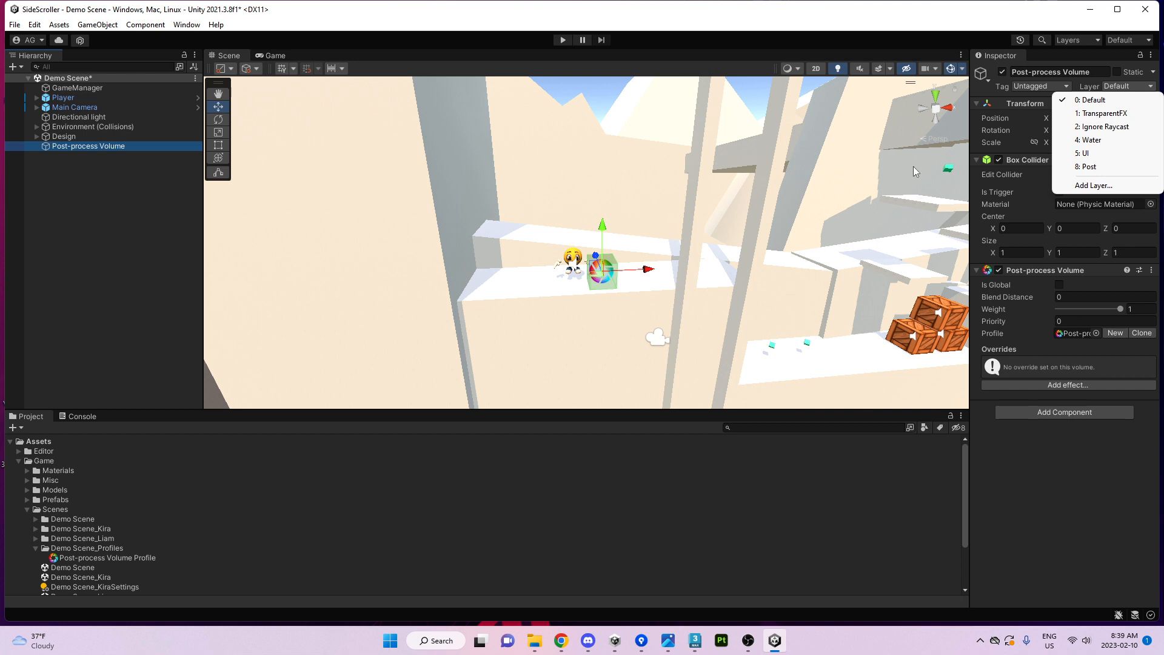
left_click(1090, 166)
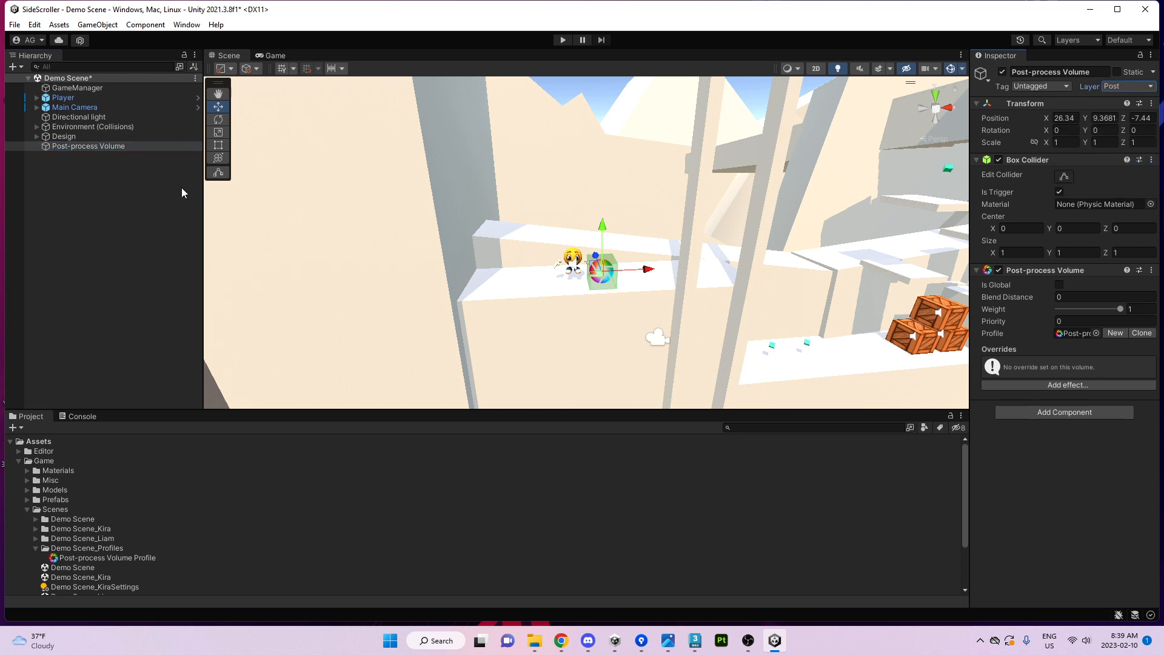
left_click(89, 108)
scroll(1039, 340, "down", 10)
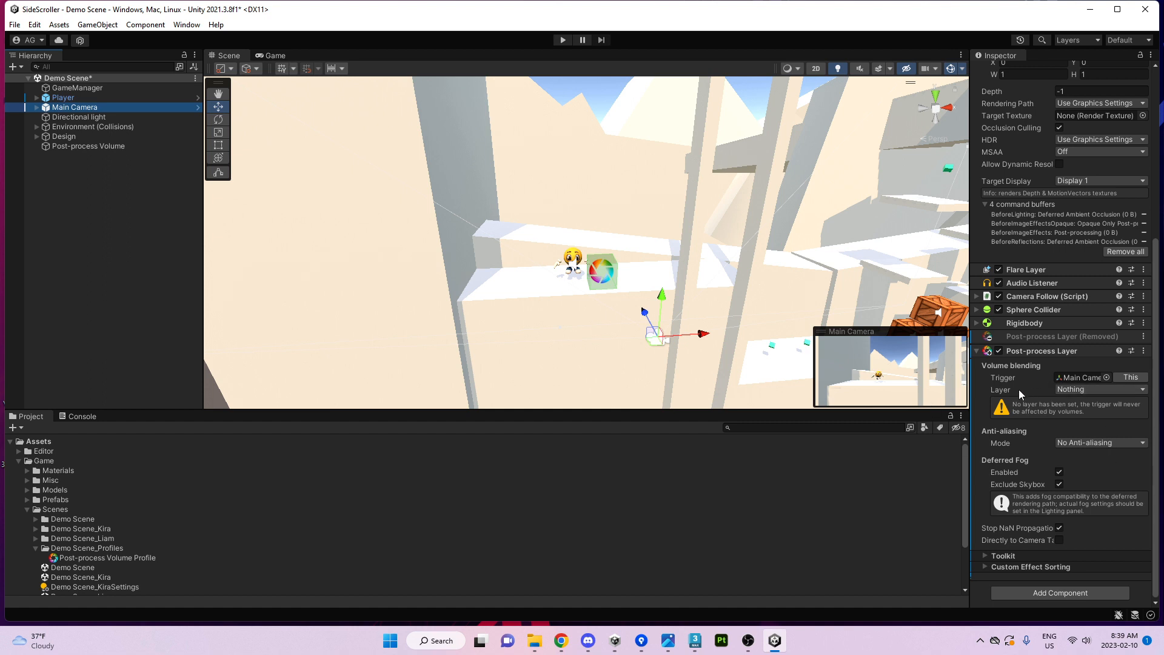
Set the Post-process Layer's volume blending mask to the Post layer only.
left_click(1056, 392)
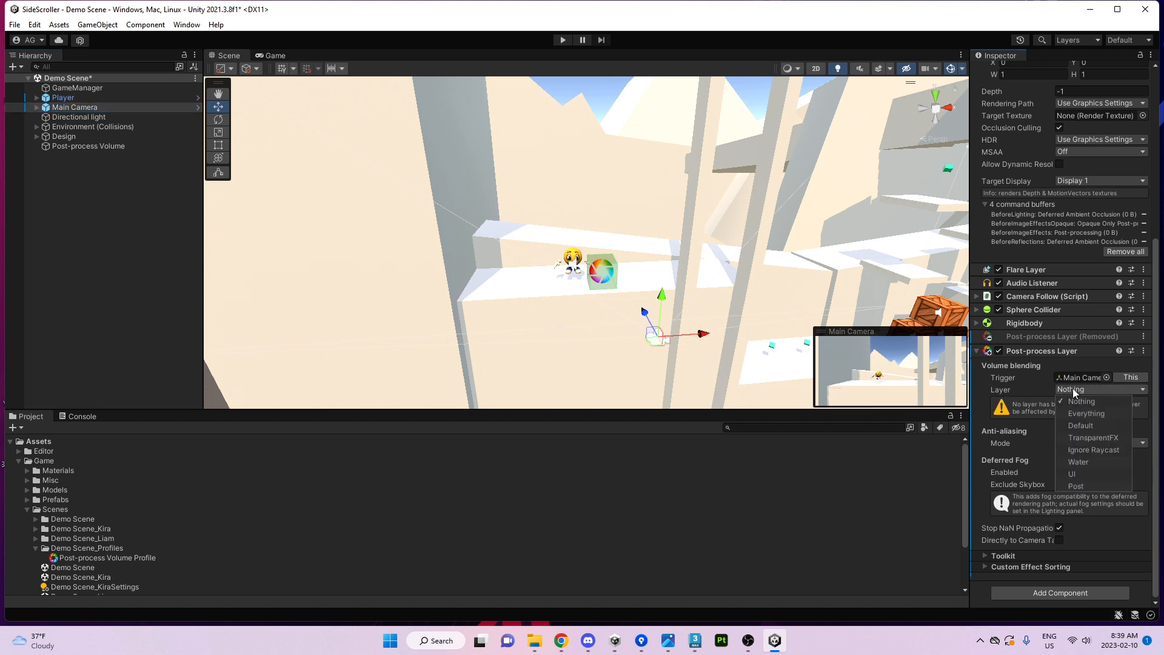
left_click(1076, 487)
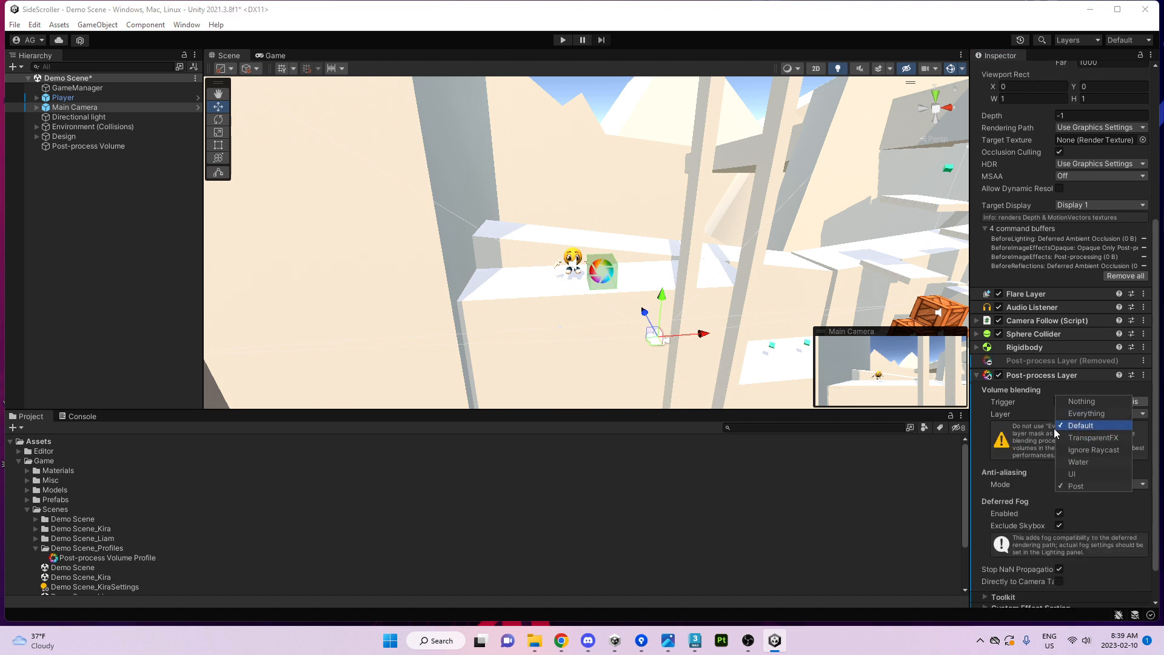
left_click(1083, 426)
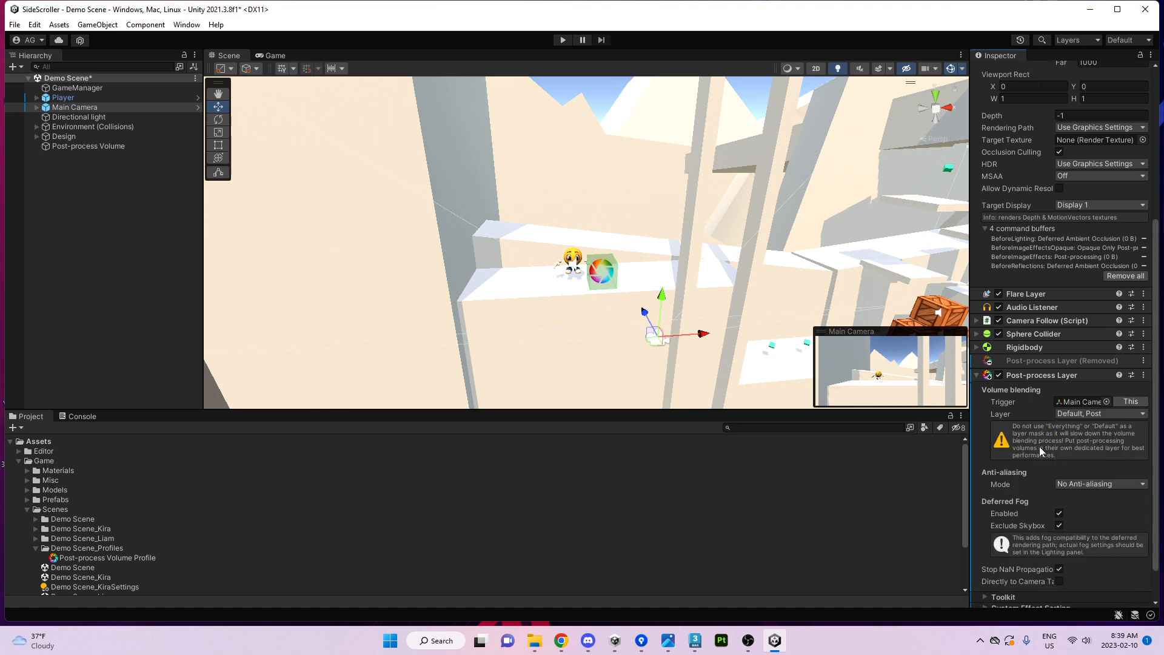
left_click(1072, 415)
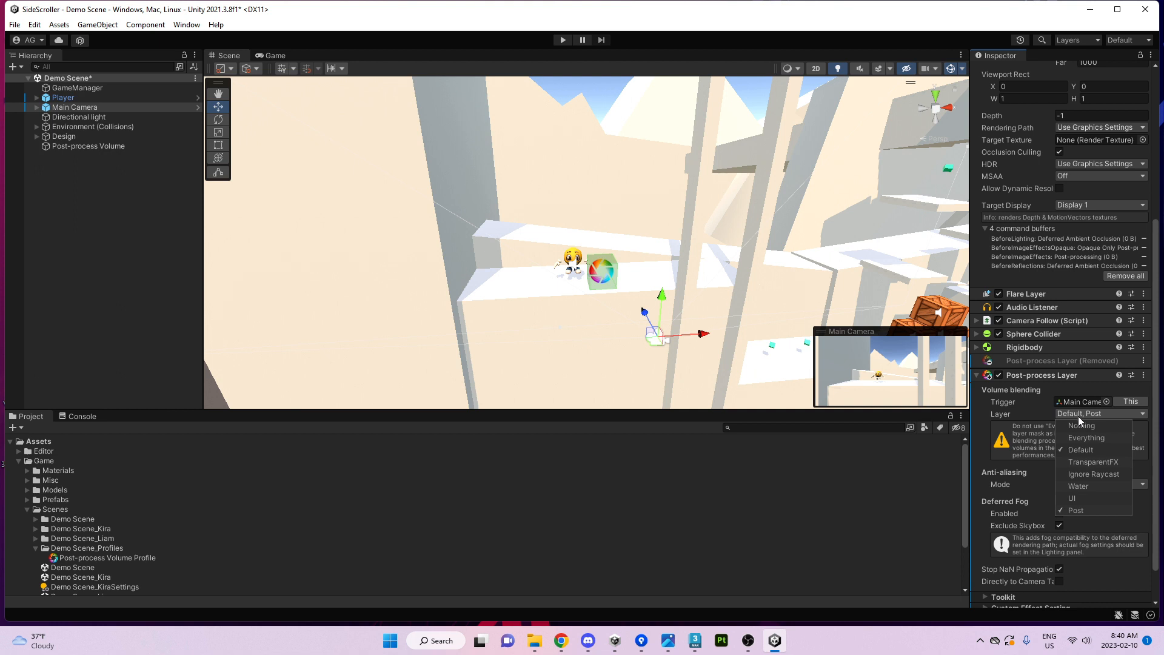
left_click(1081, 449)
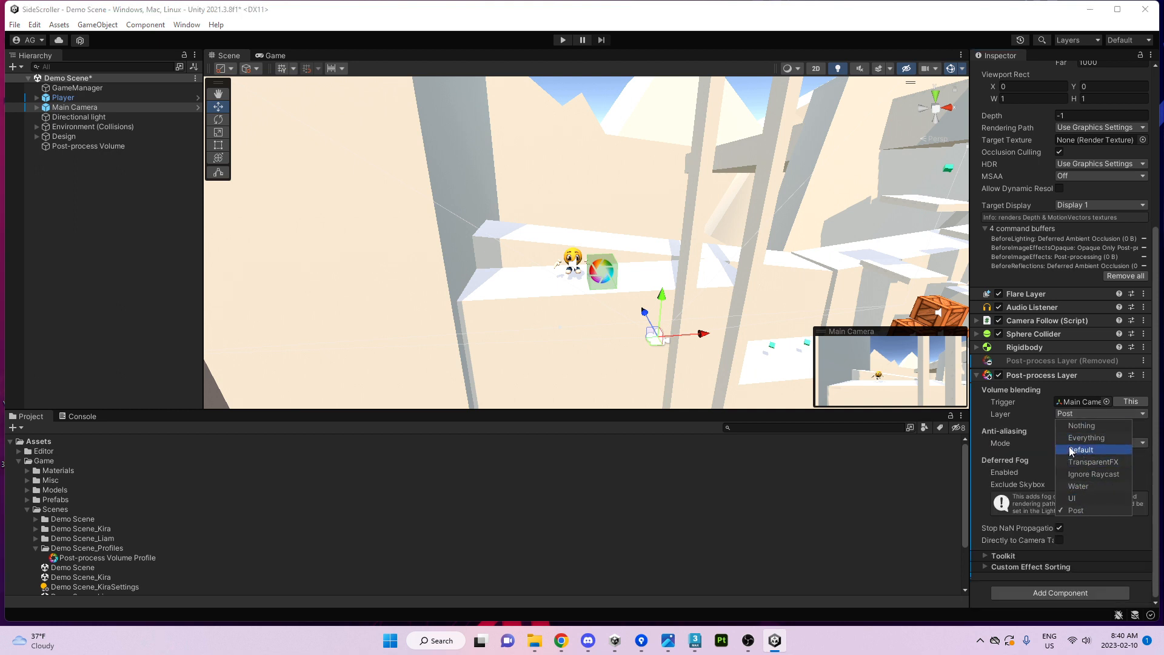
left_click(1003, 430)
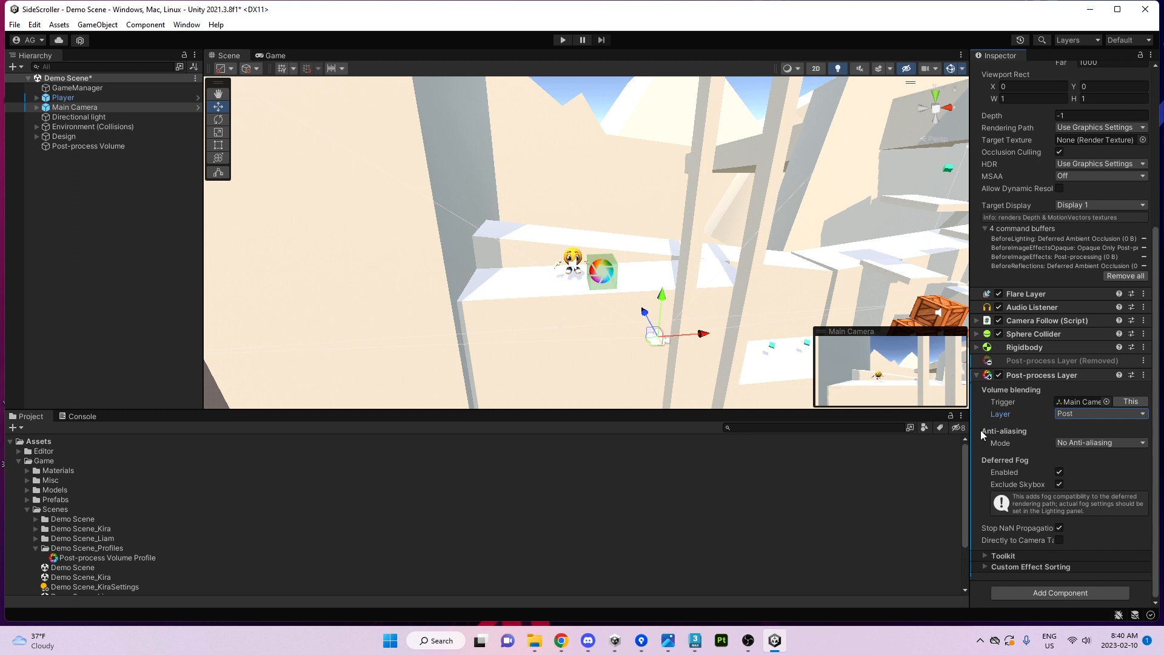
left_click(1081, 442)
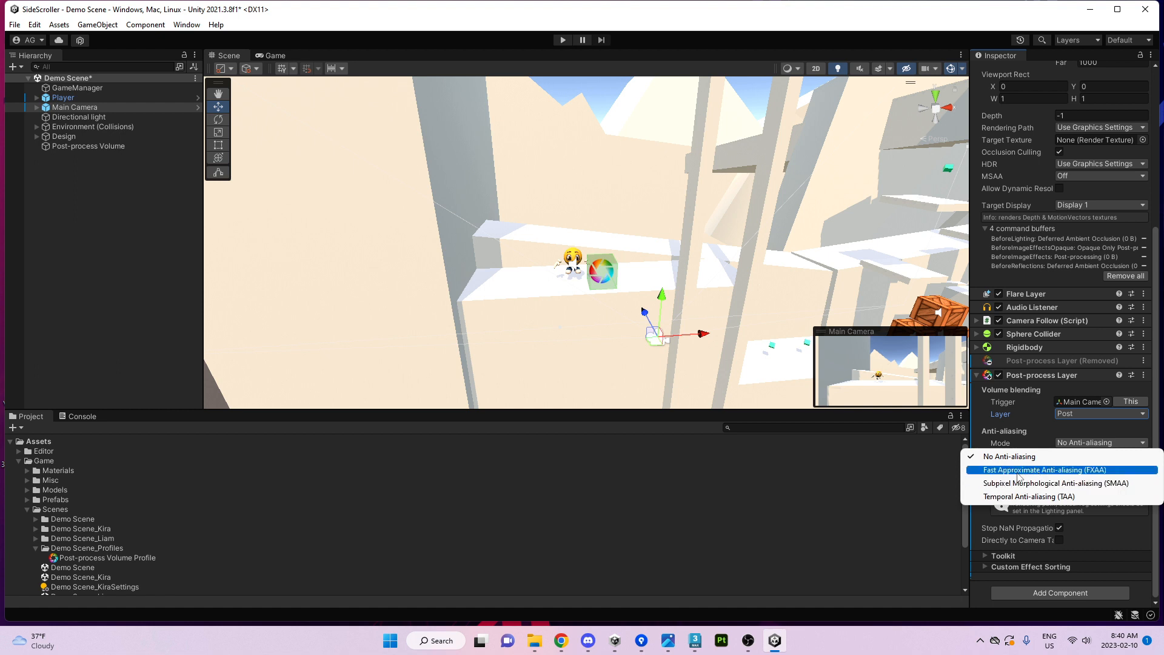
Switch the camera's anti-aliasing mode to Fast Approximate Anti-aliasing (FXAA).
left_click(1036, 471)
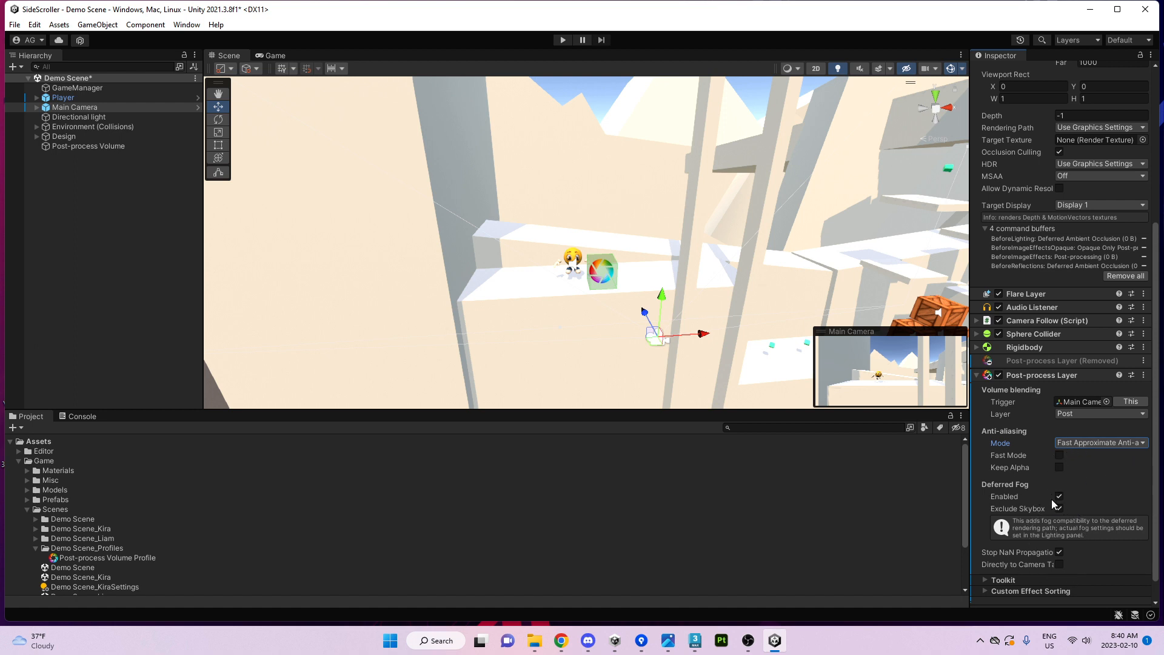
scroll(1066, 540, "down", 2)
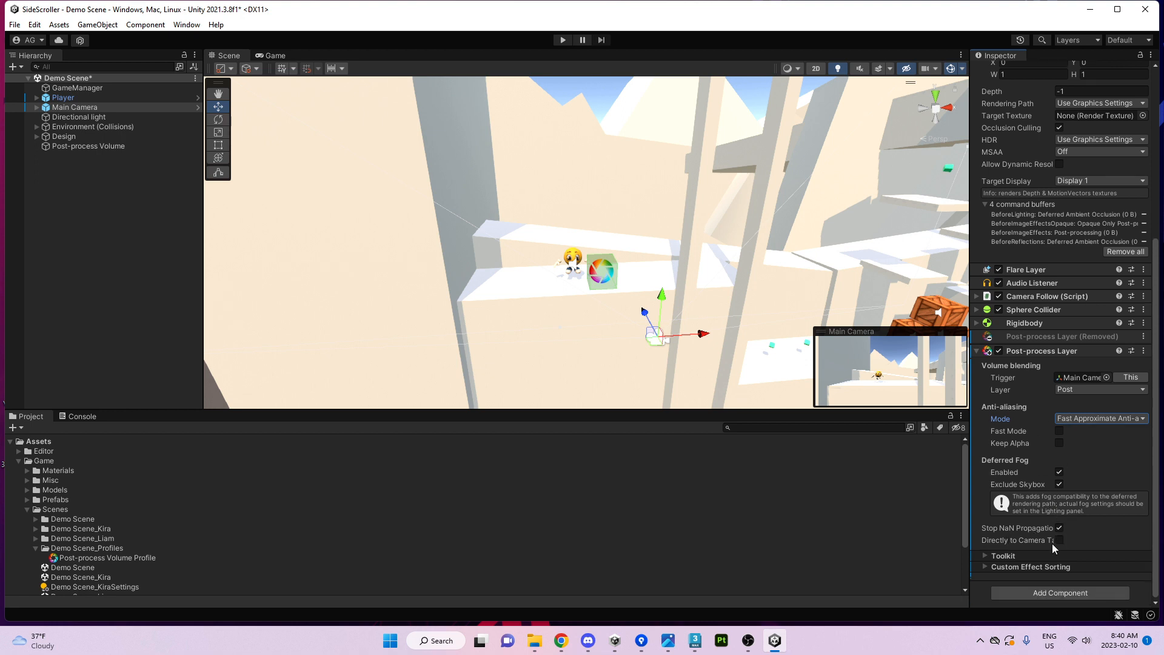
right_click_drag(752, 297, 702, 286)
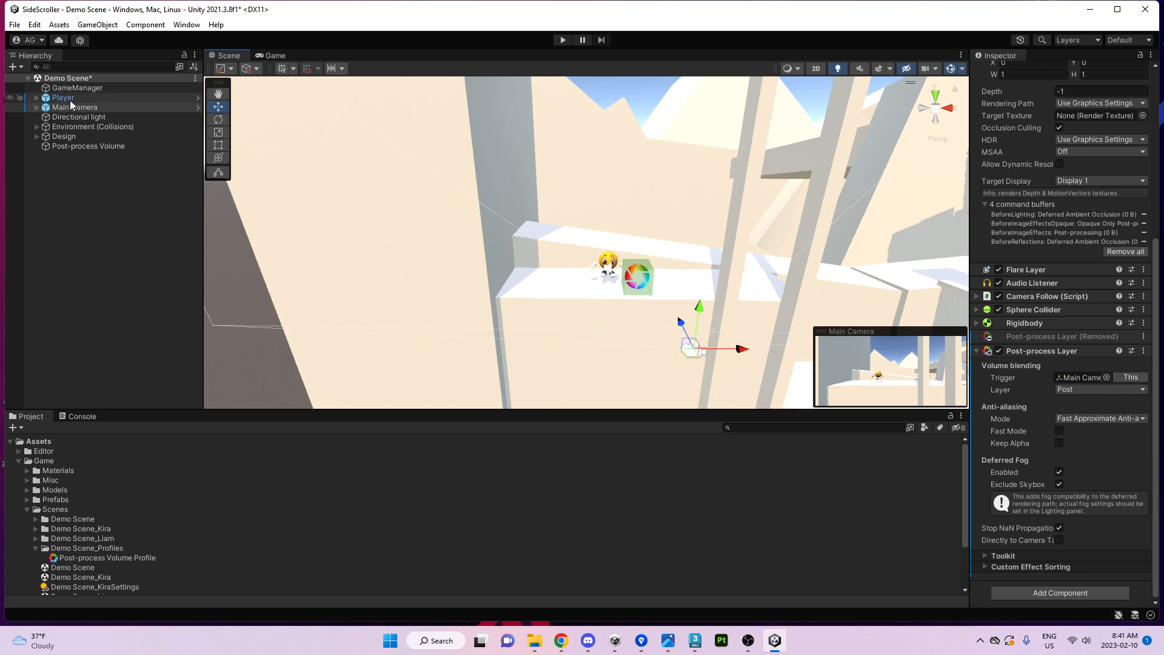
Add an Ambient Occlusion override to the volume with Intensity 2.27, previewed in the Game view.
left_click(77, 146)
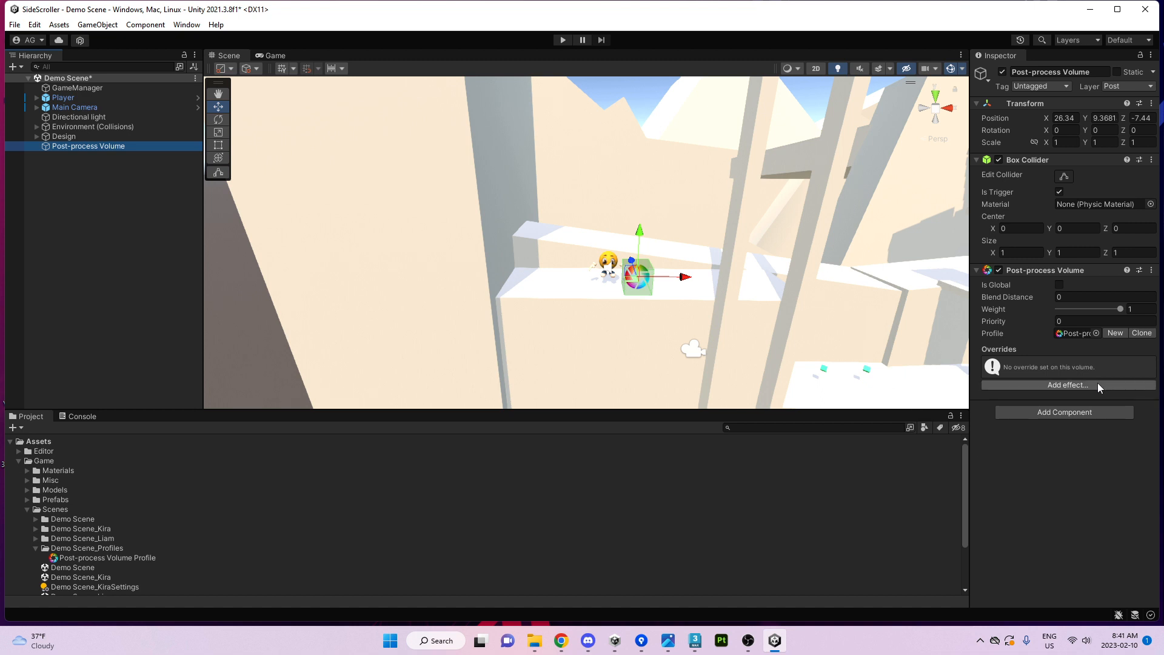
left_click(1081, 384)
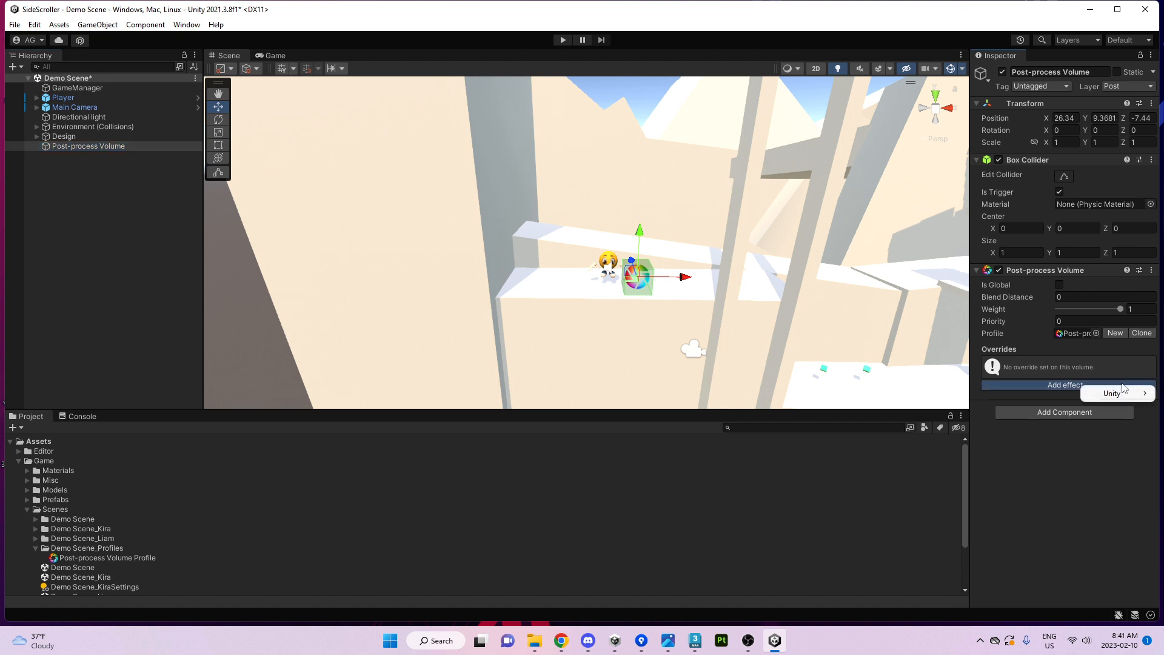
mouse_move(1124, 393)
left_click(1020, 395)
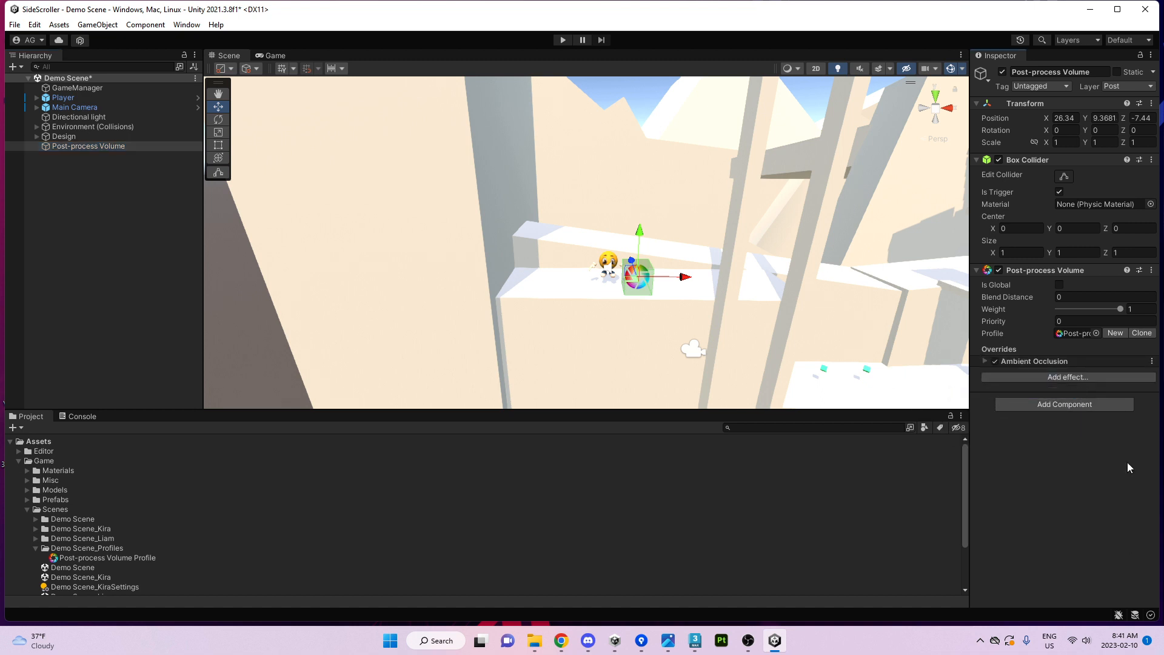
left_click(985, 361)
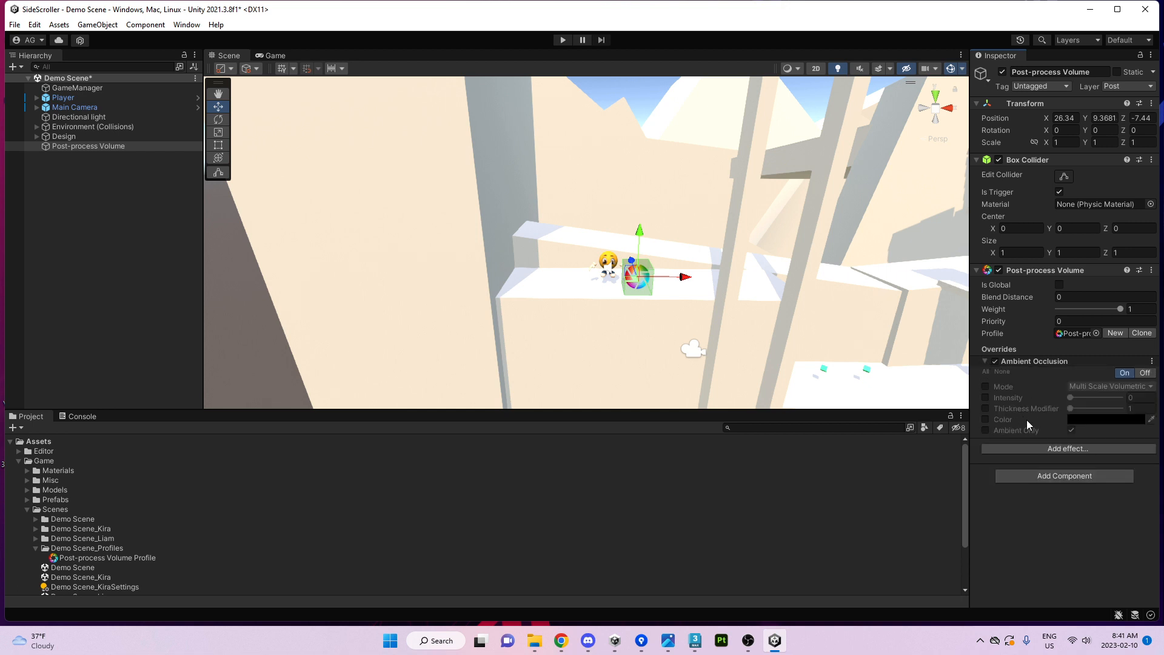
left_click(986, 398)
left_click_drag(1087, 397, 1105, 399)
left_click(270, 56)
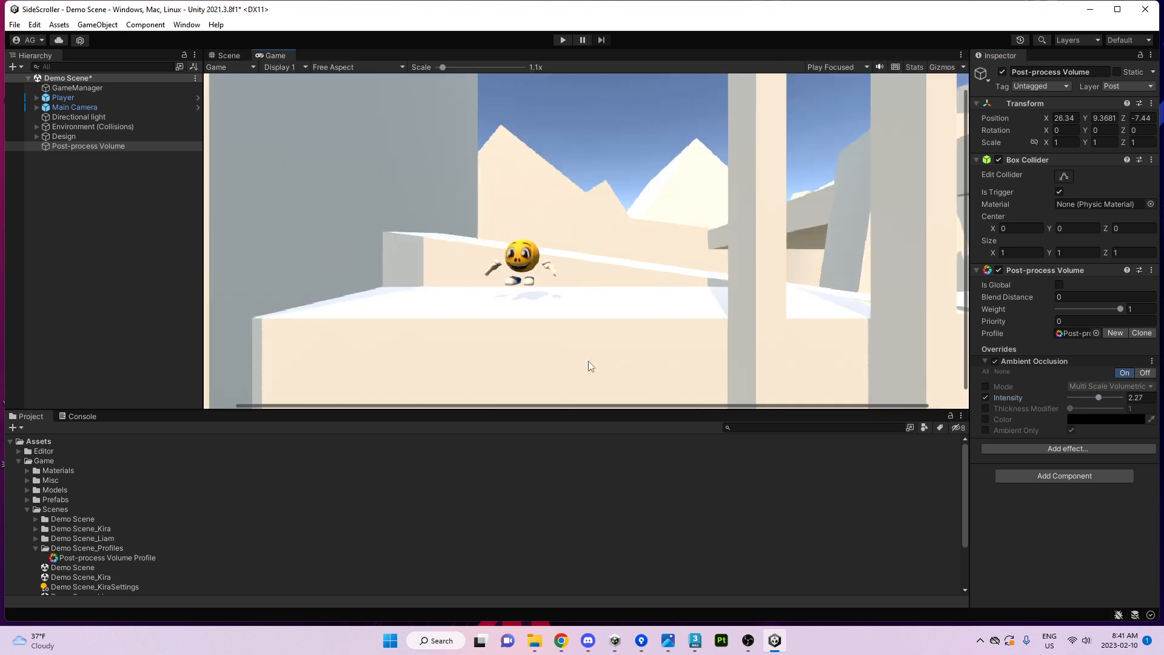
Return to the Scene view, make it taller, and orbit it to show the crates.
left_click(228, 55)
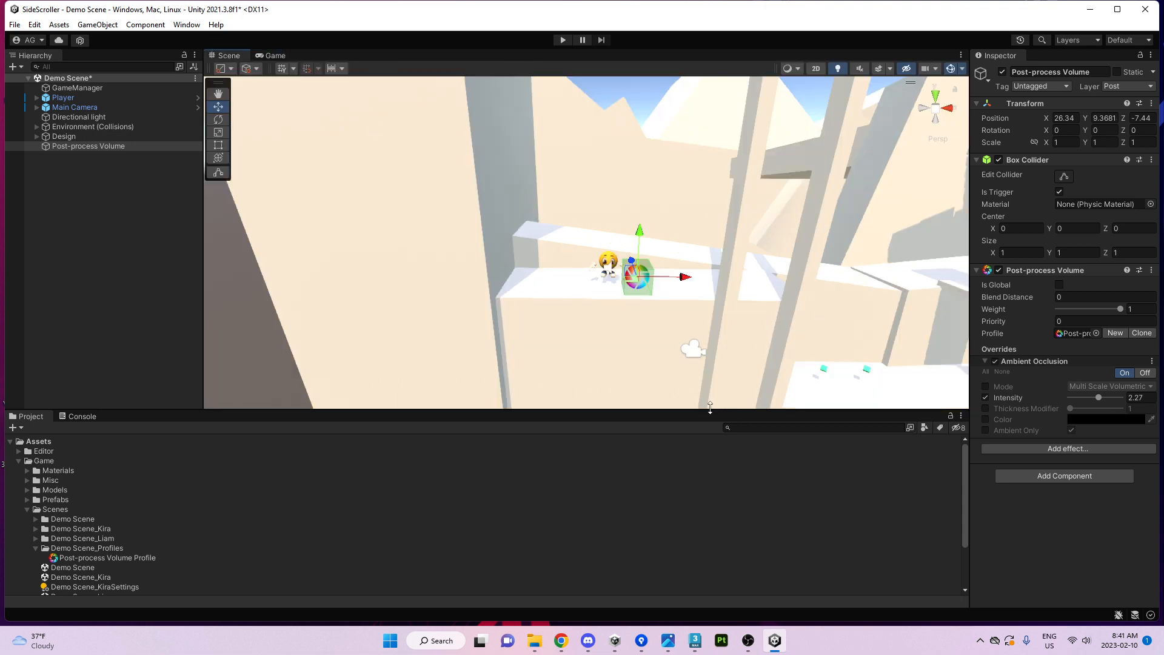
left_click_drag(709, 411, 704, 470)
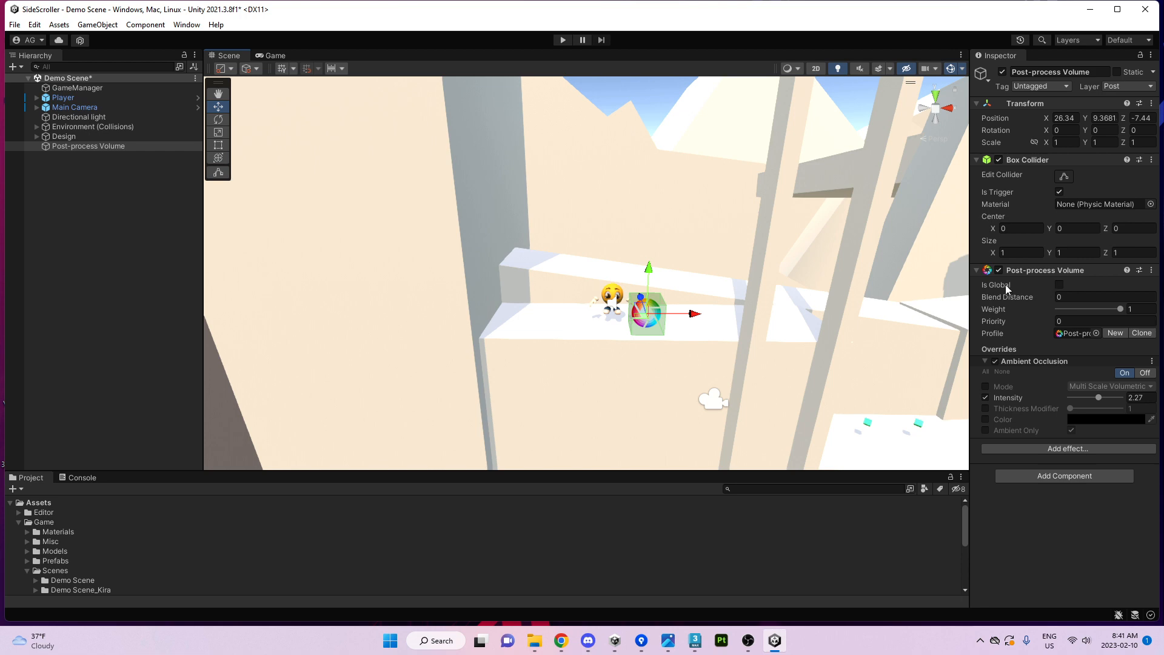
right_click_drag(676, 290, 770, 353)
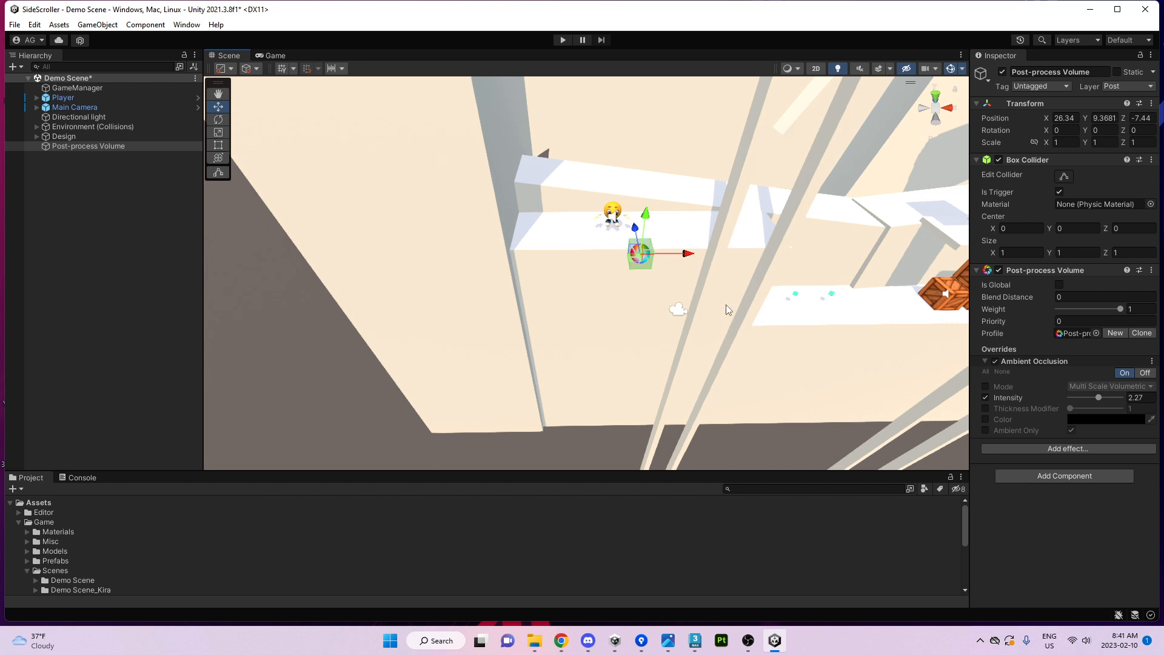
Check Is Global so the Post-process Volume applies everywhere.
left_click(1060, 287)
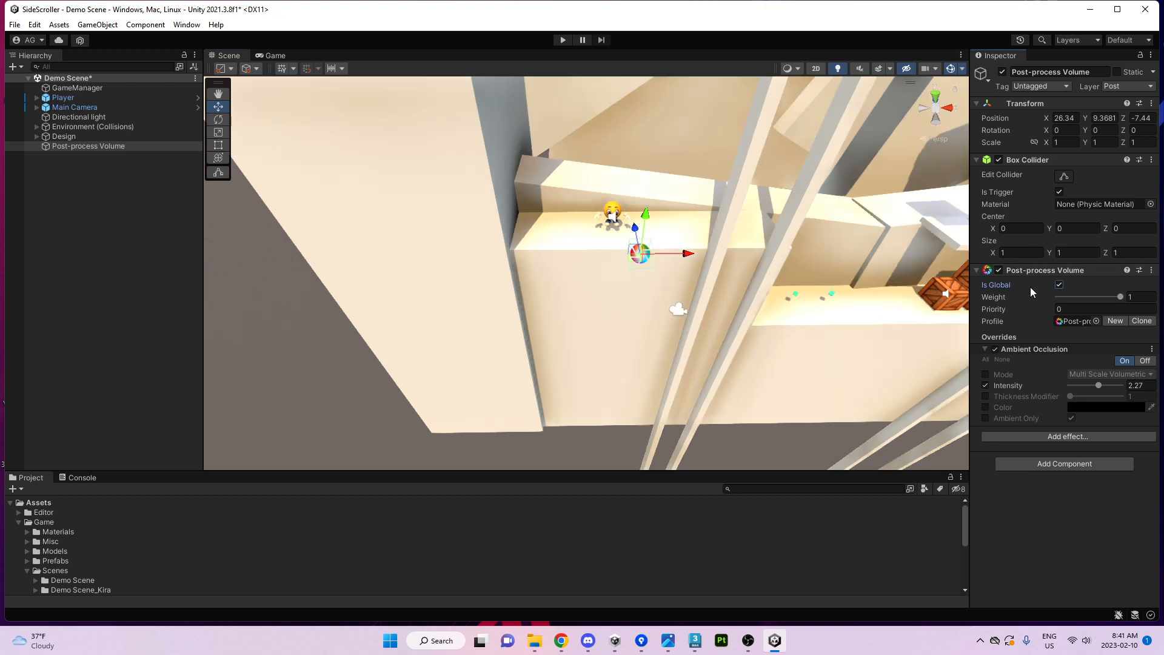
right_click_drag(706, 335, 721, 297)
left_click(1060, 285)
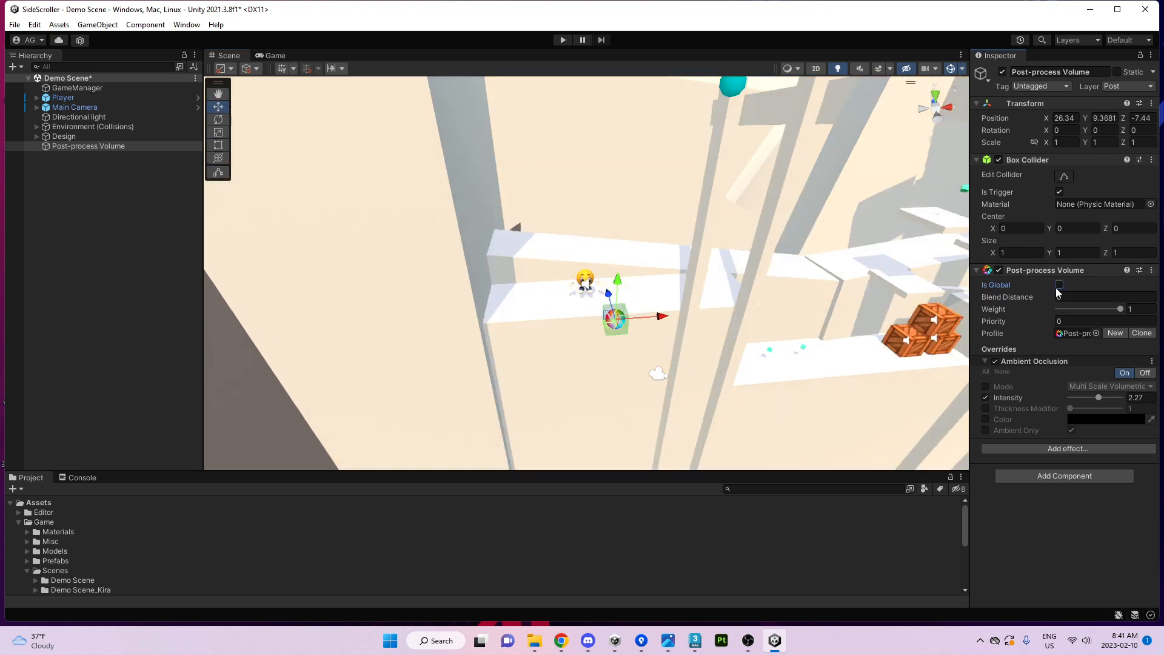
left_click(1060, 285)
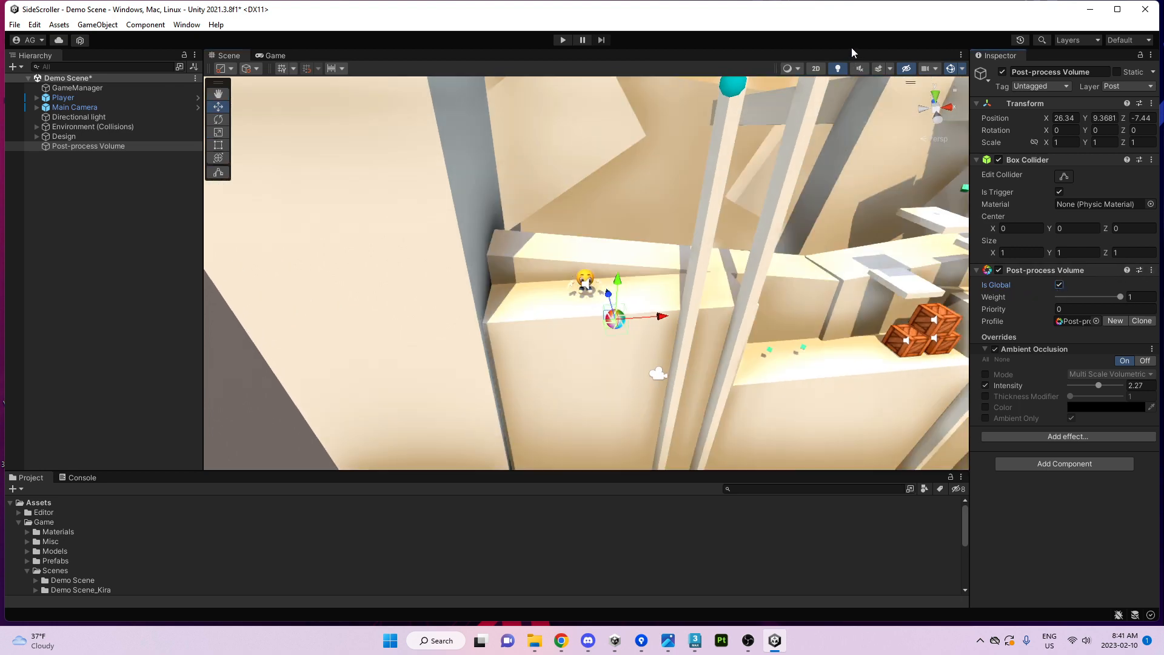
Compare the Scene view with effects off and on, glance at the Game view, and leave post-processing on.
left_click(880, 69)
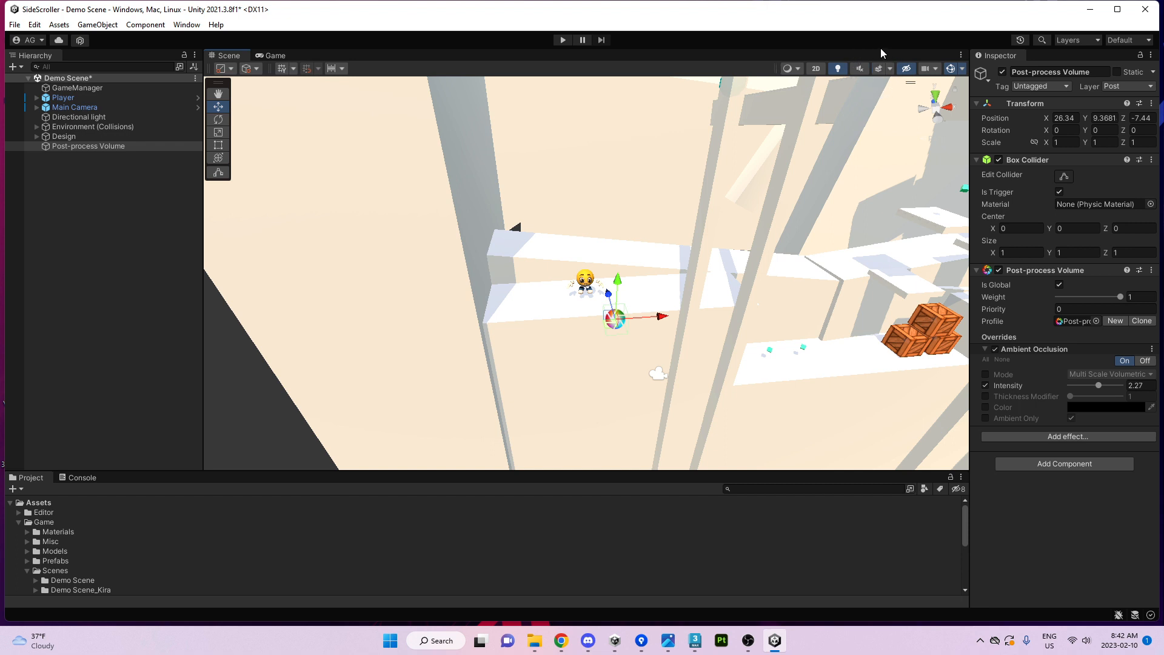
left_click(280, 56)
left_click(227, 55)
left_click(890, 71)
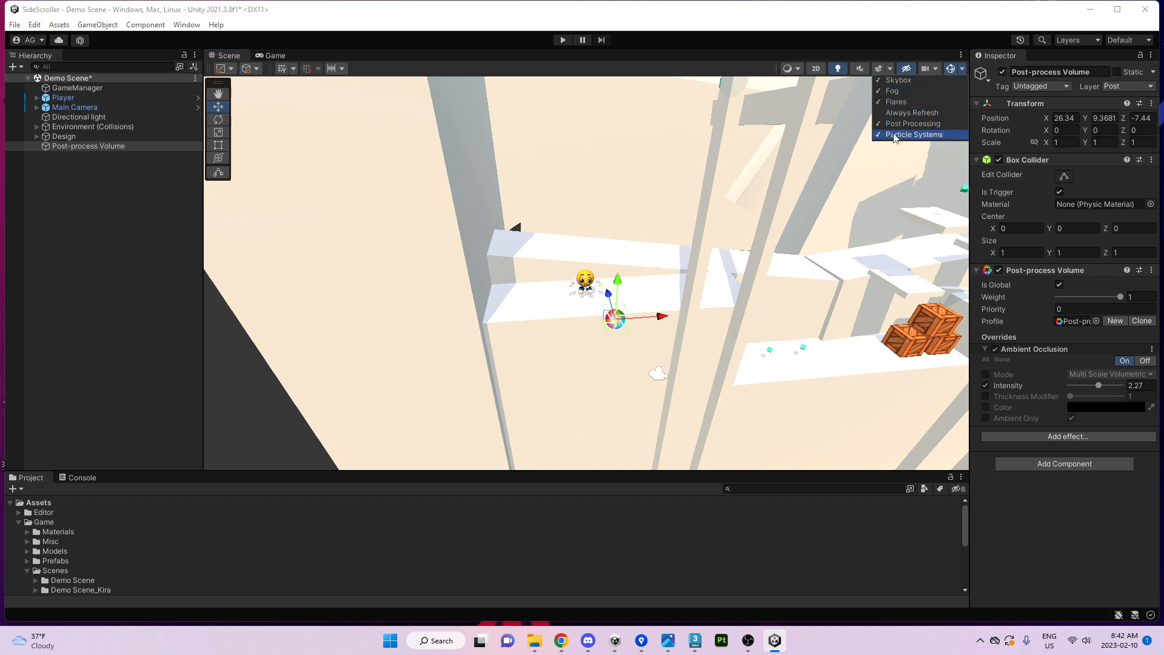
left_click(880, 69)
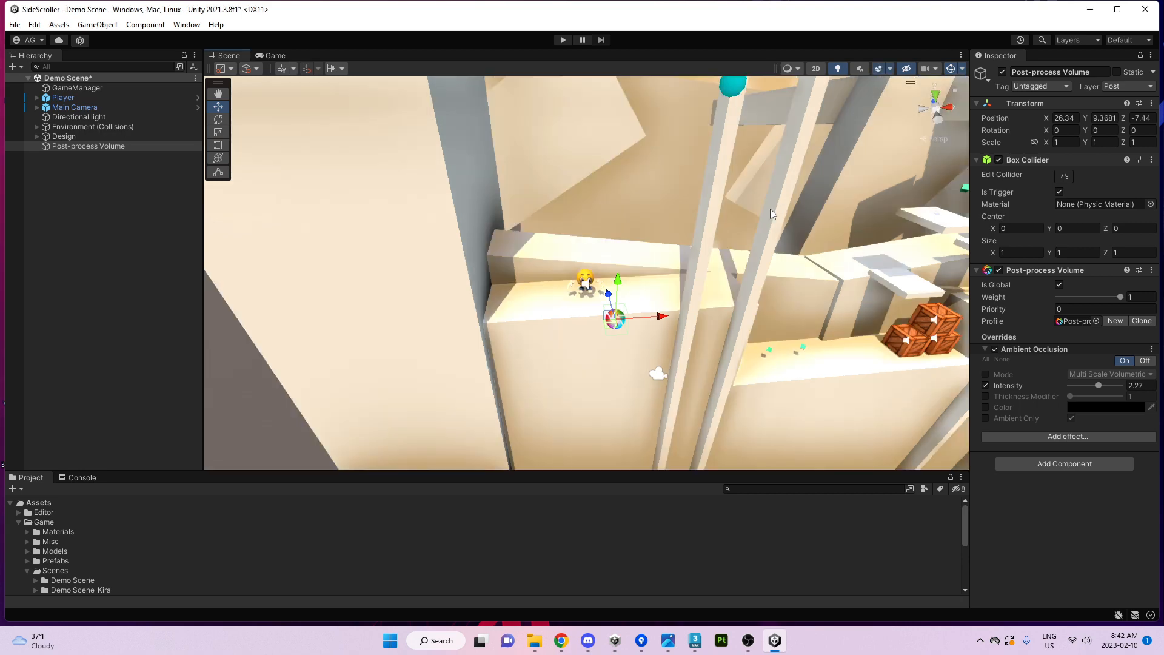
left_click(878, 70)
left_click(879, 69)
right_click_drag(814, 388, 790, 285)
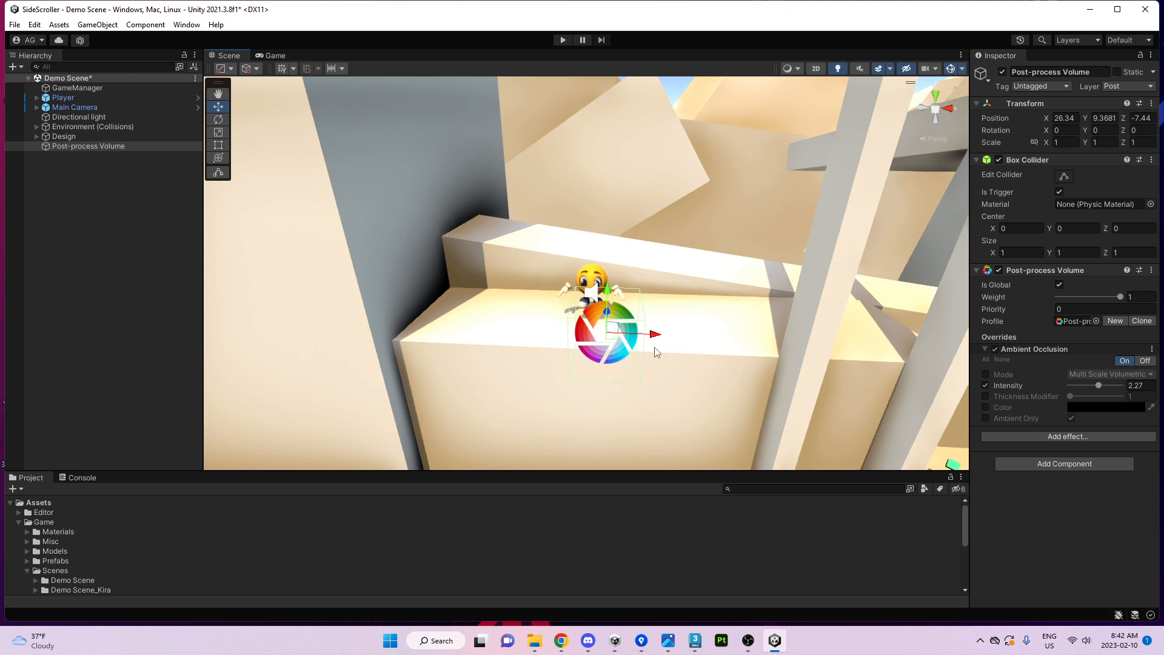
scroll(655, 349, "down", 4)
middle_click_drag(656, 324, 657, 305)
scroll(657, 305, "up", 5)
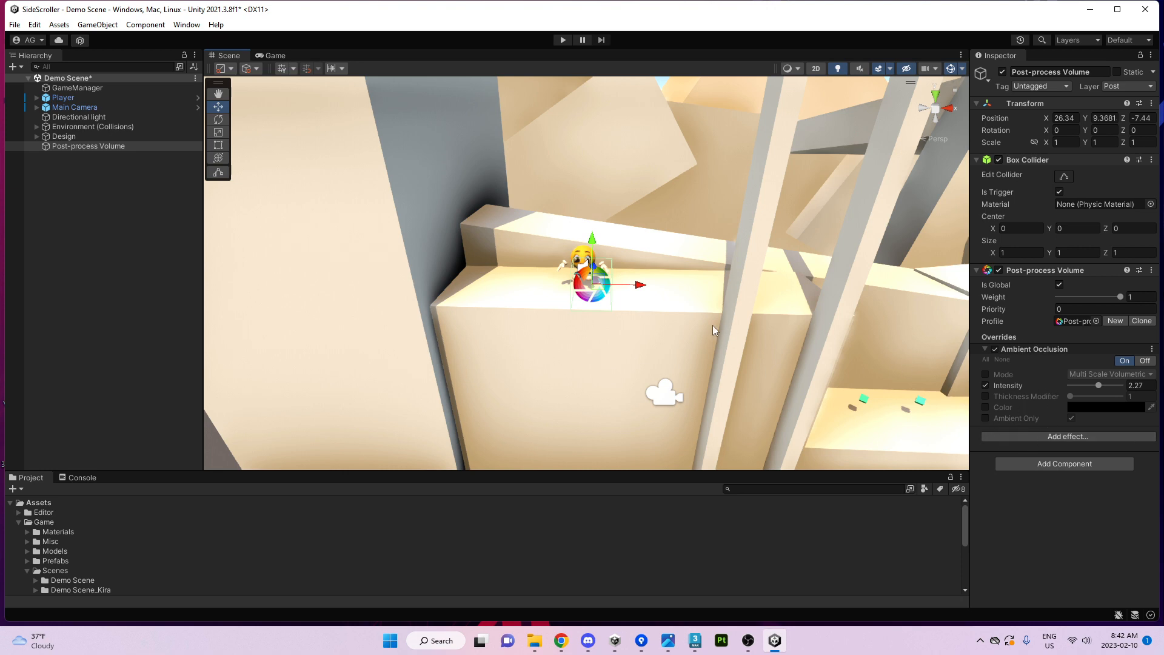
mouse_move(712, 325)
right_mouse_down()
mouse_move(680, 314)
mouse_move(702, 325)
mouse_move(689, 330)
mouse_move(708, 327)
right_mouse_up()
key("w")
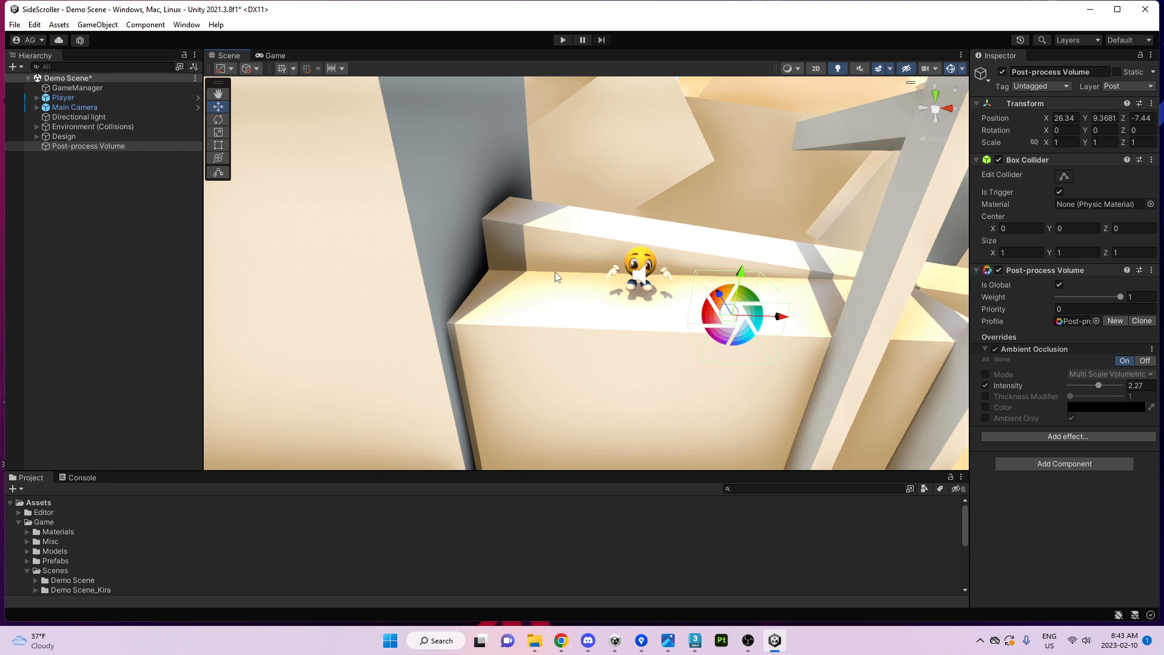
Lower Ambient Occlusion Intensity to 1.54 while checking it from the game camera.
left_click(274, 56)
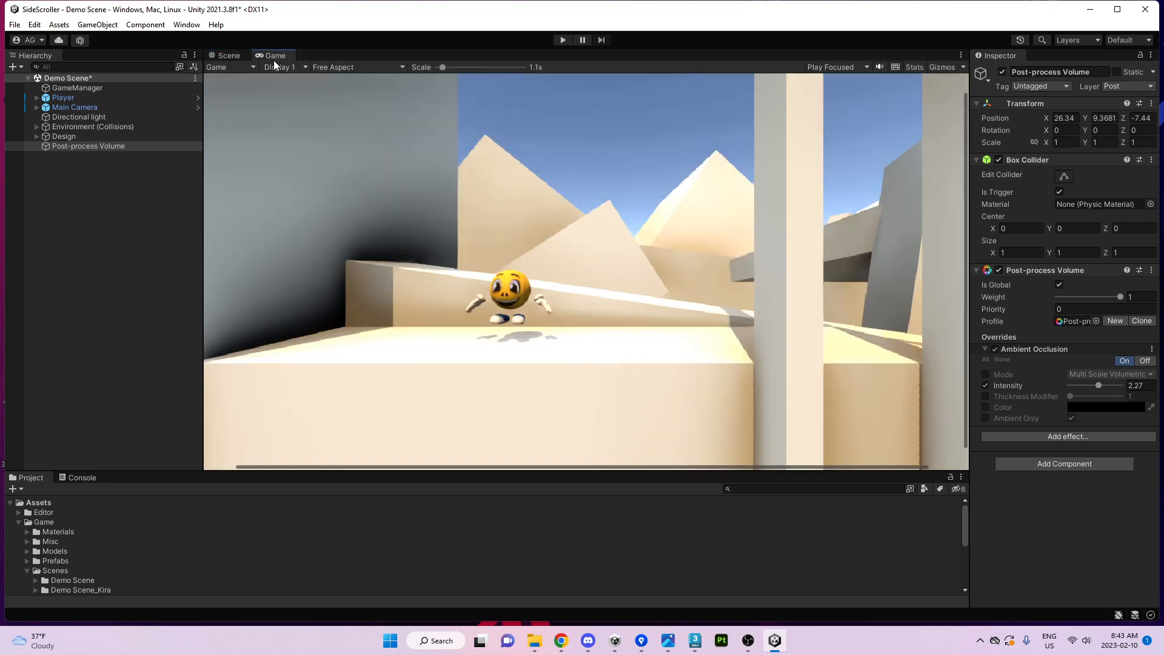
mouse_move(1098, 385)
left_mouse_down()
mouse_move(1027, 379)
mouse_move(1089, 363)
left_mouse_up()
left_click(225, 56)
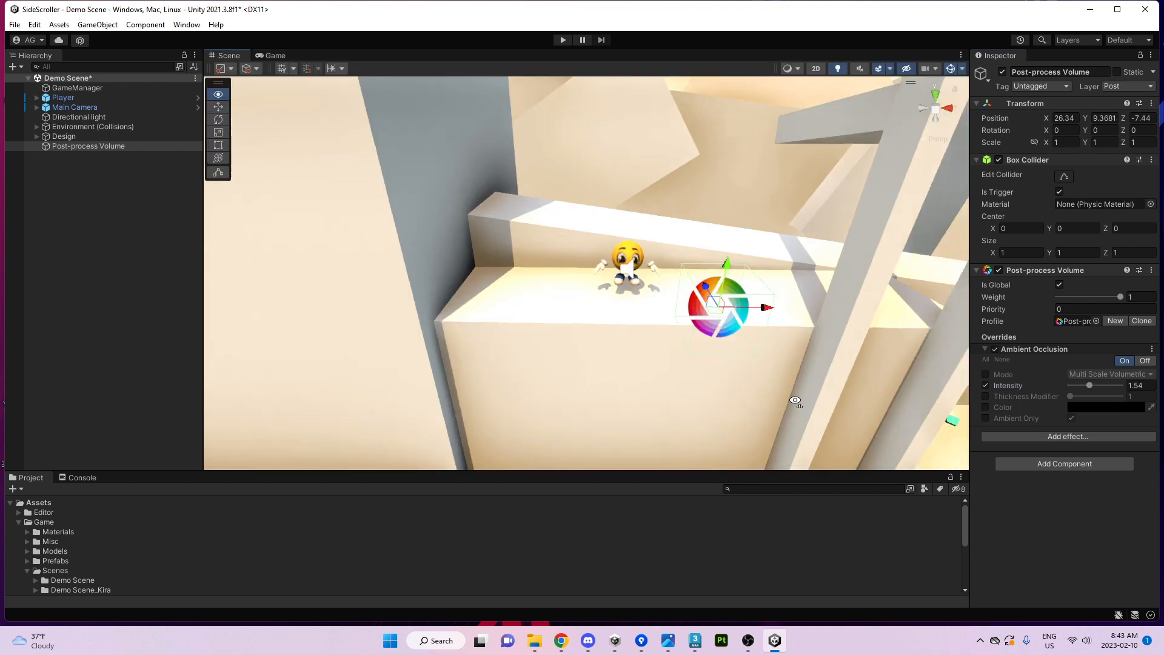
key("s")
right_click_drag(796, 400, 869, 355)
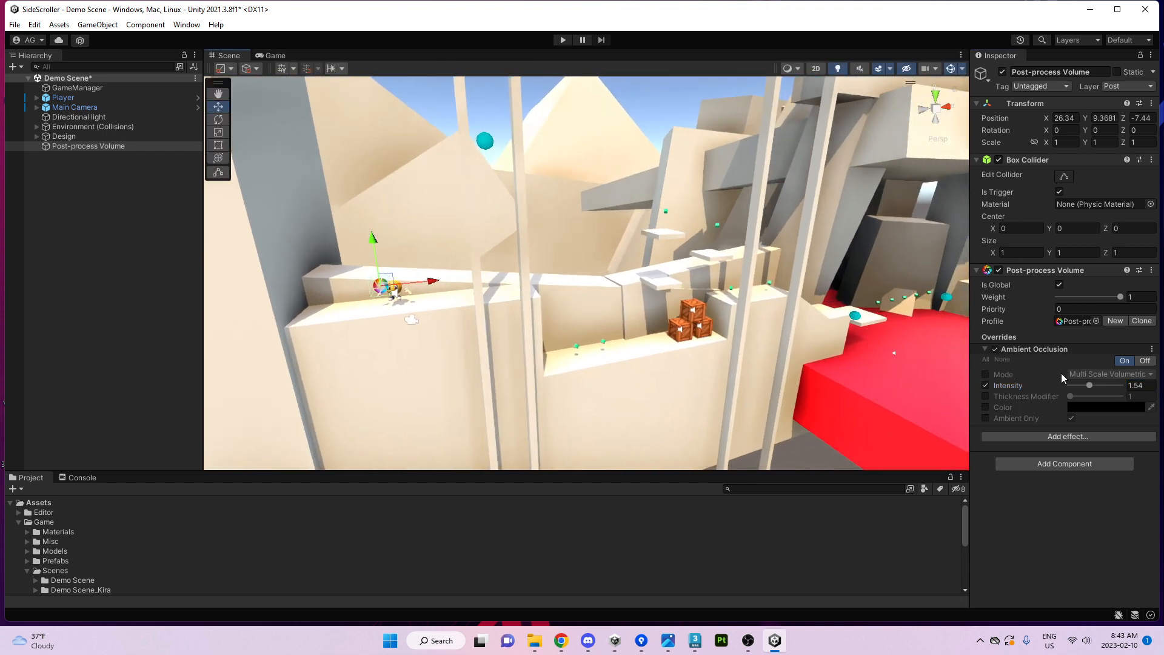
Toggle Ambient Occlusion off and on repeatedly to compare, leaving it enabled.
left_click(997, 349)
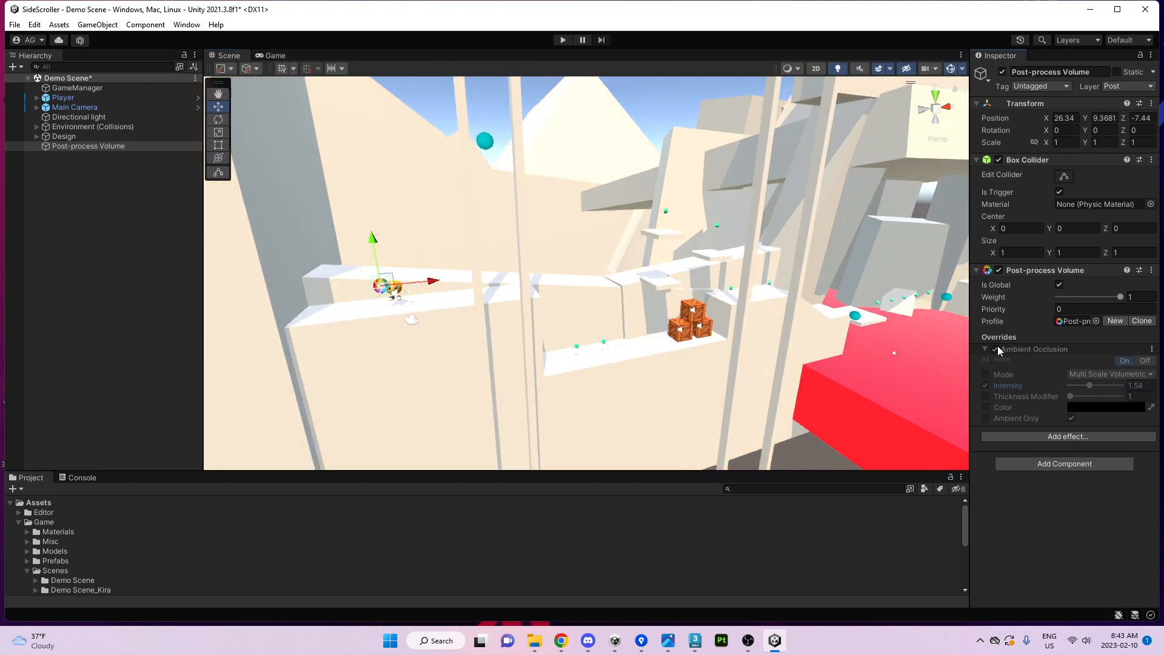
left_click(997, 350)
left_click(998, 347)
left_click(998, 348)
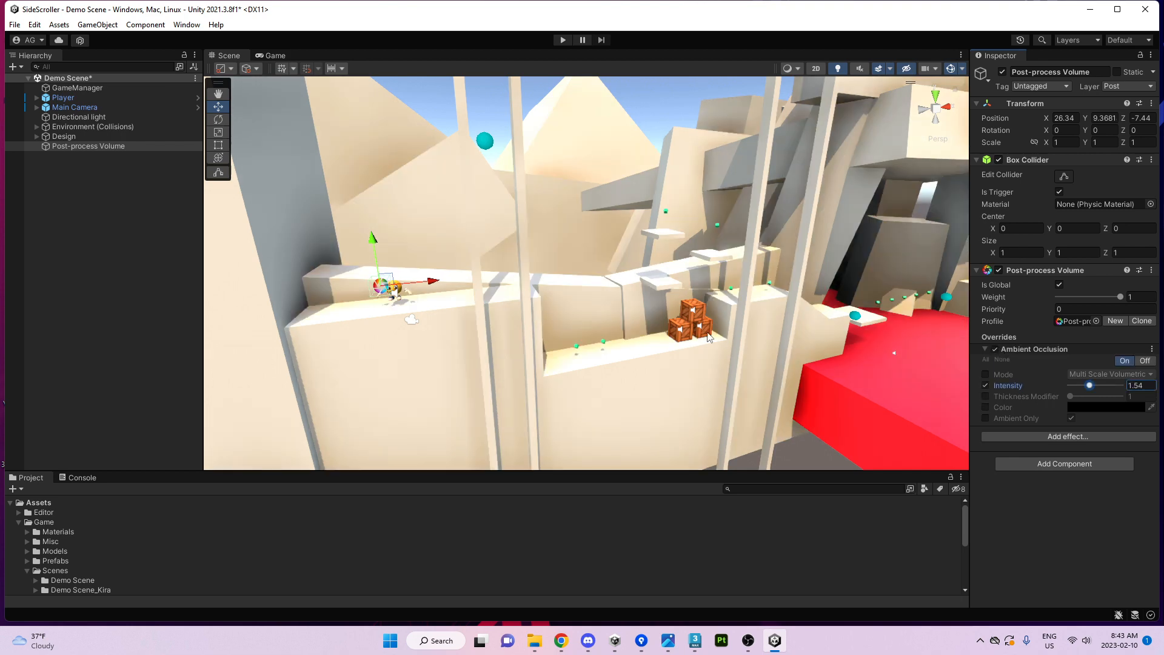
left_click(996, 349)
left_click(996, 349)
left_click(996, 349)
left_click(996, 349)
right_click_drag(674, 348, 738, 363)
key("w")
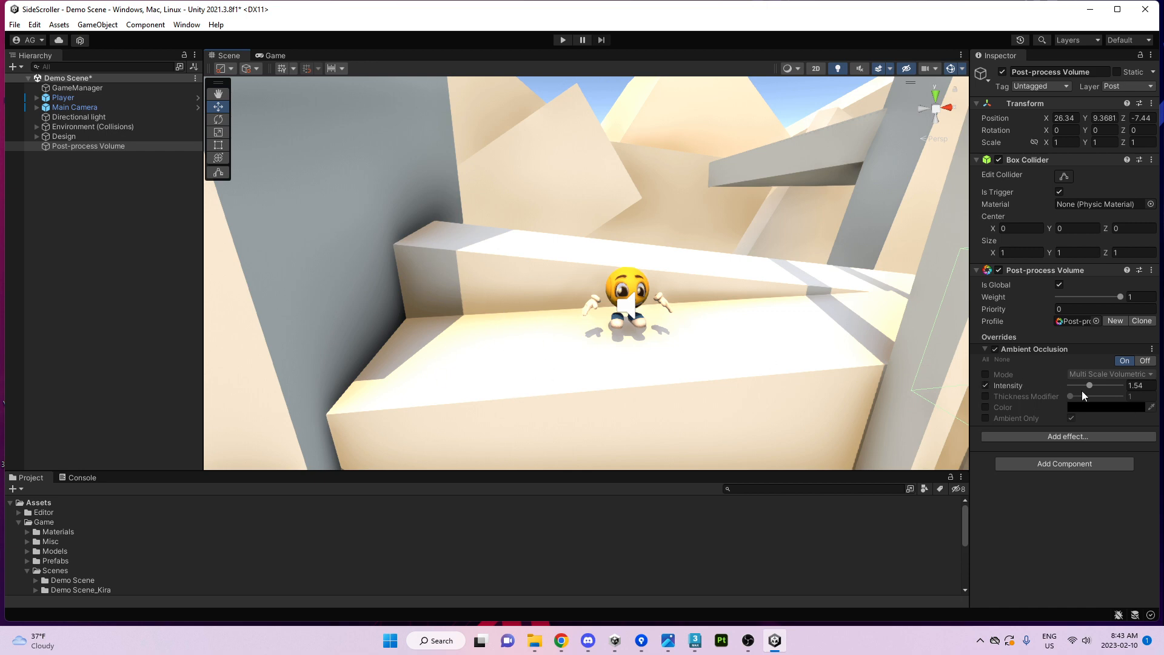
Try Scalable Ambient Obscurance mode and a thicker Thickness Modifier, then revert both overrides.
mouse_move(1079, 388)
left_mouse_down()
mouse_move(1109, 394)
mouse_move(1084, 397)
left_mouse_up()
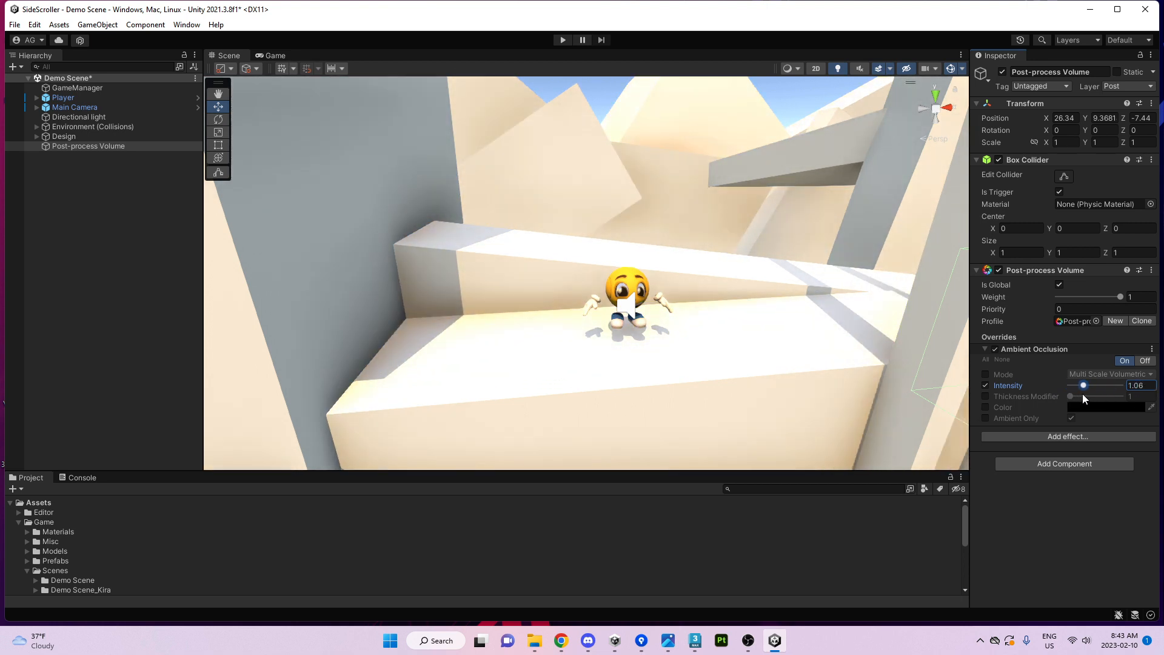
left_click(986, 374)
left_click(1092, 374)
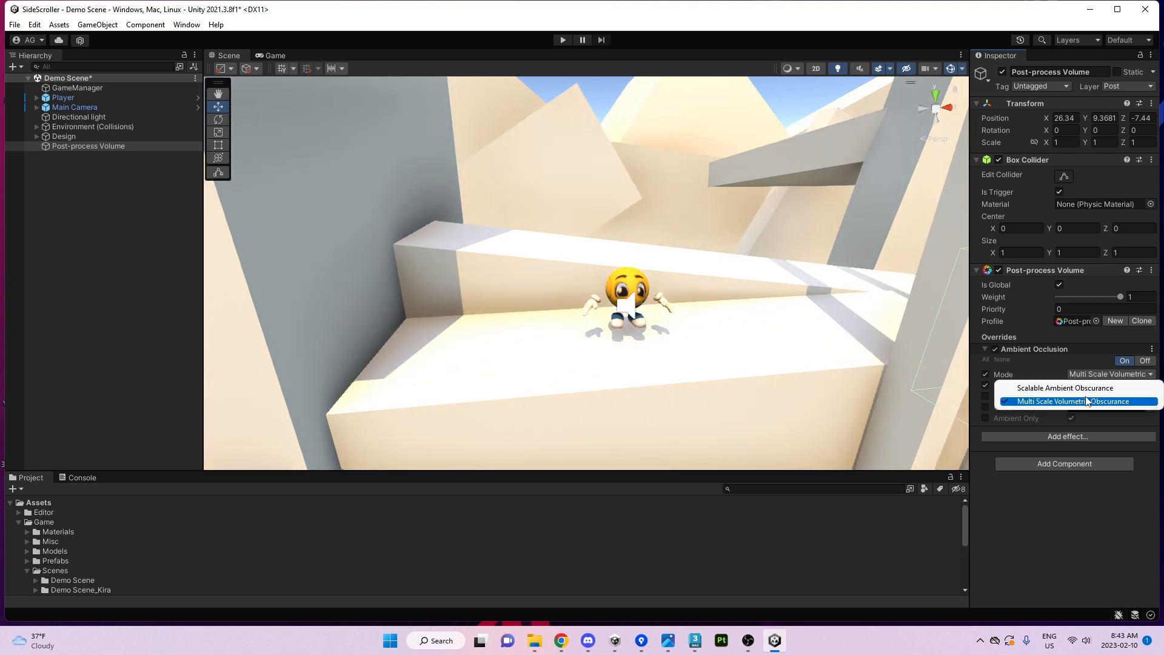
left_click(1082, 389)
left_click_drag(1082, 388, 1142, 387)
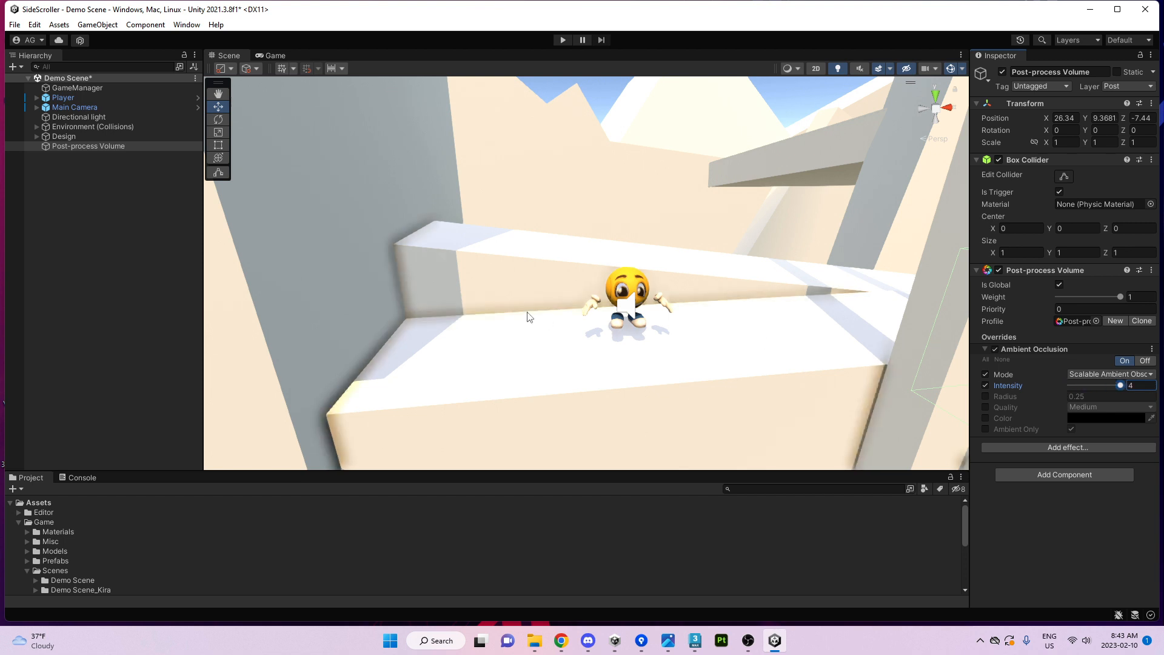
left_click(1092, 374)
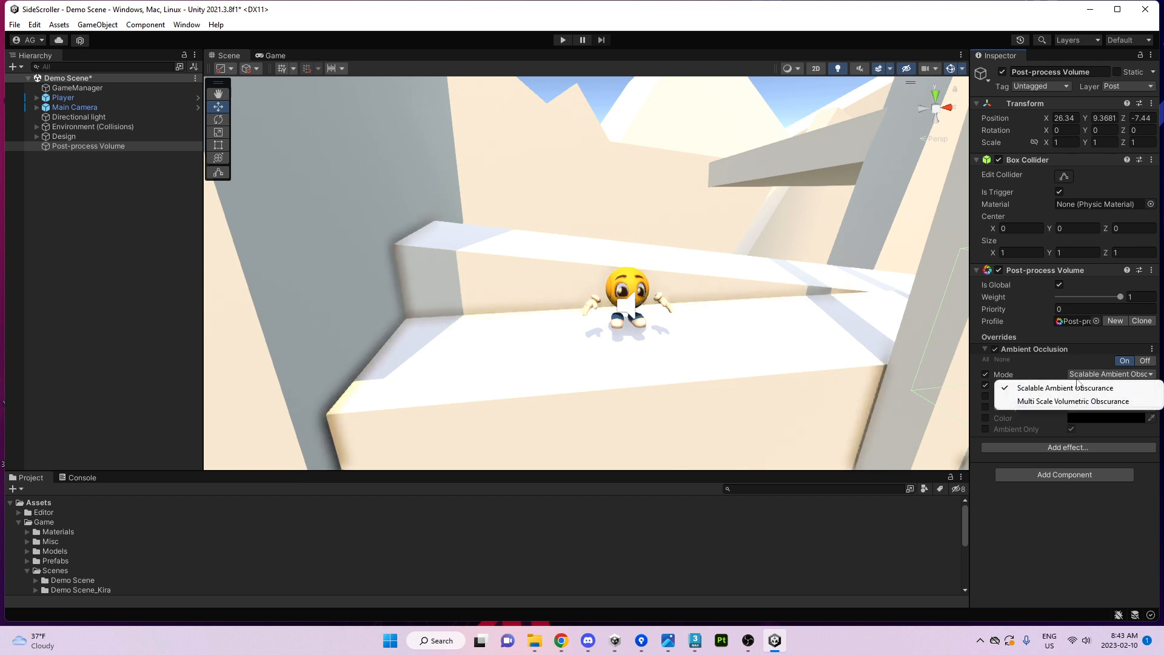
left_click(1085, 399)
left_click_drag(1119, 386, 1078, 378)
left_click(984, 374)
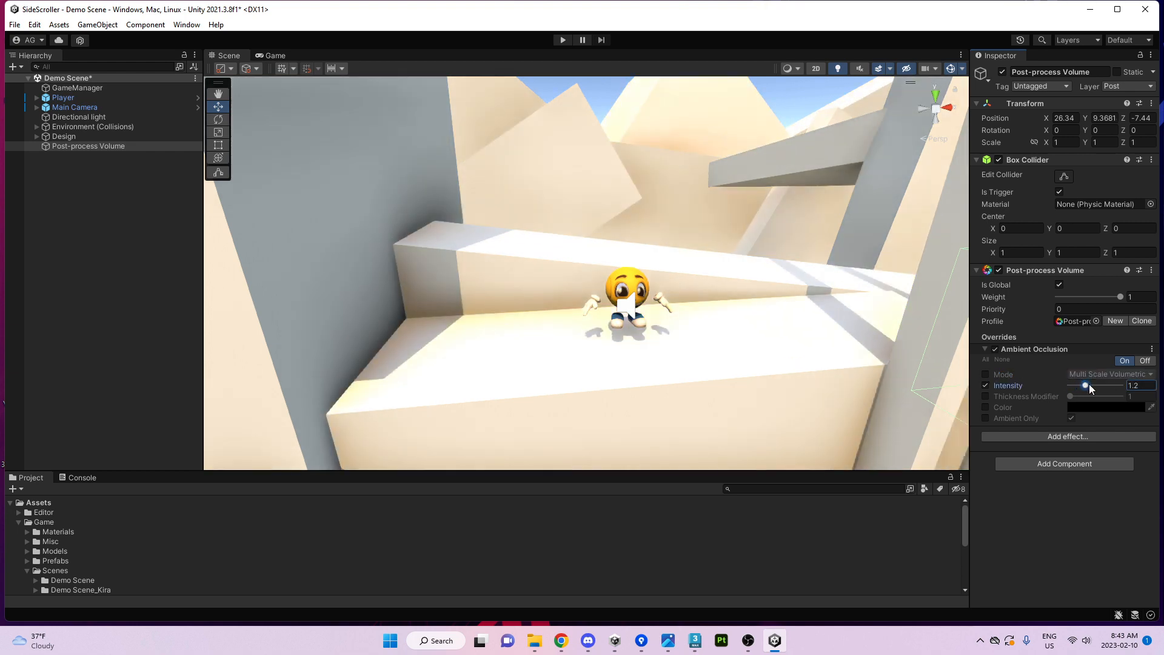
left_click(986, 396)
mouse_move(1072, 397)
left_mouse_down()
mouse_move(1110, 396)
mouse_move(1061, 403)
mouse_move(1121, 400)
mouse_move(1078, 401)
left_mouse_up()
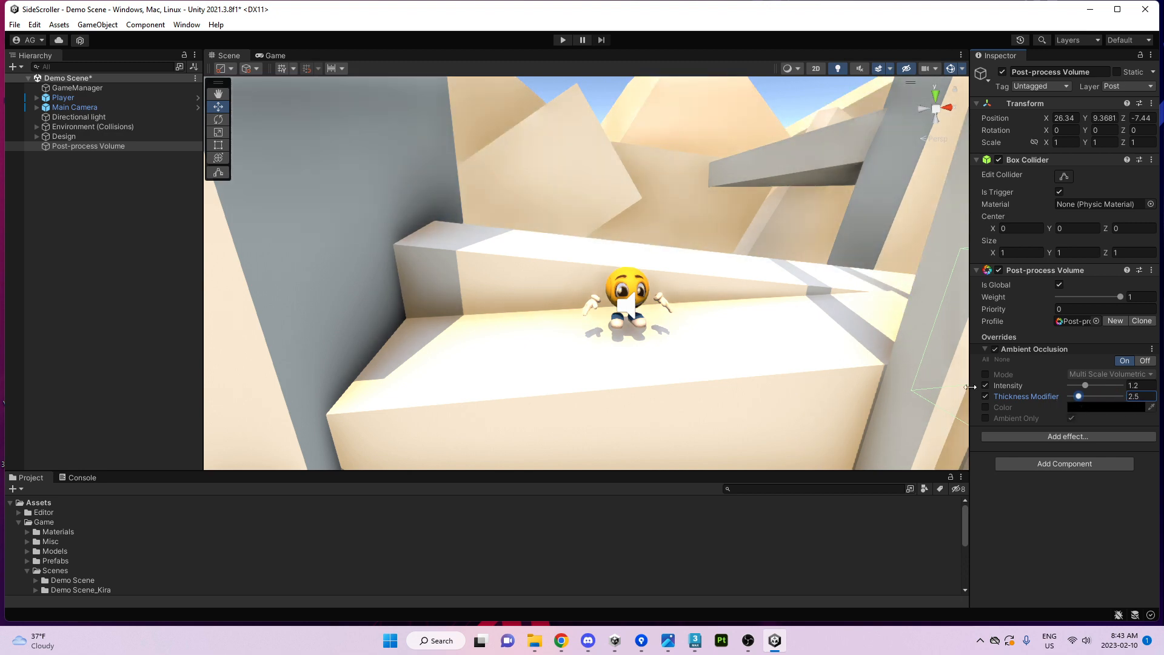
left_click(985, 396)
Tint the ambient occlusion red, check it in the Game view, then remove the tint.
left_click(986, 408)
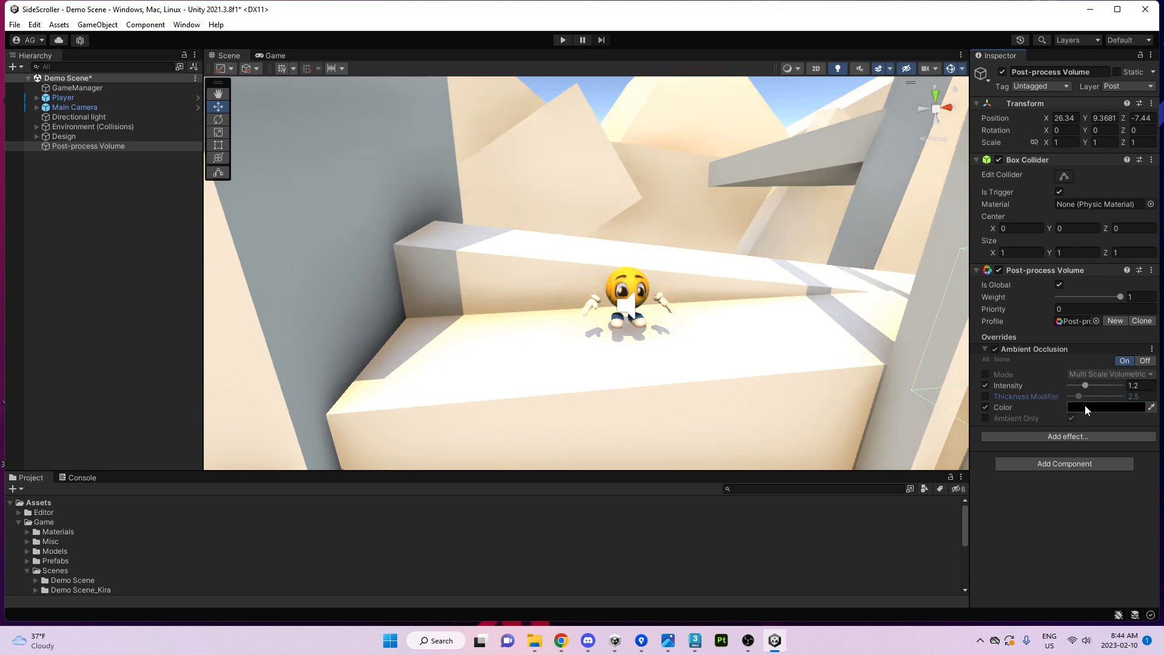
left_click(1089, 407)
mouse_move(1097, 423)
left_mouse_down()
mouse_move(1134, 410)
mouse_move(1125, 386)
mouse_move(1081, 386)
left_mouse_up()
left_click(1153, 324)
left_click(273, 55)
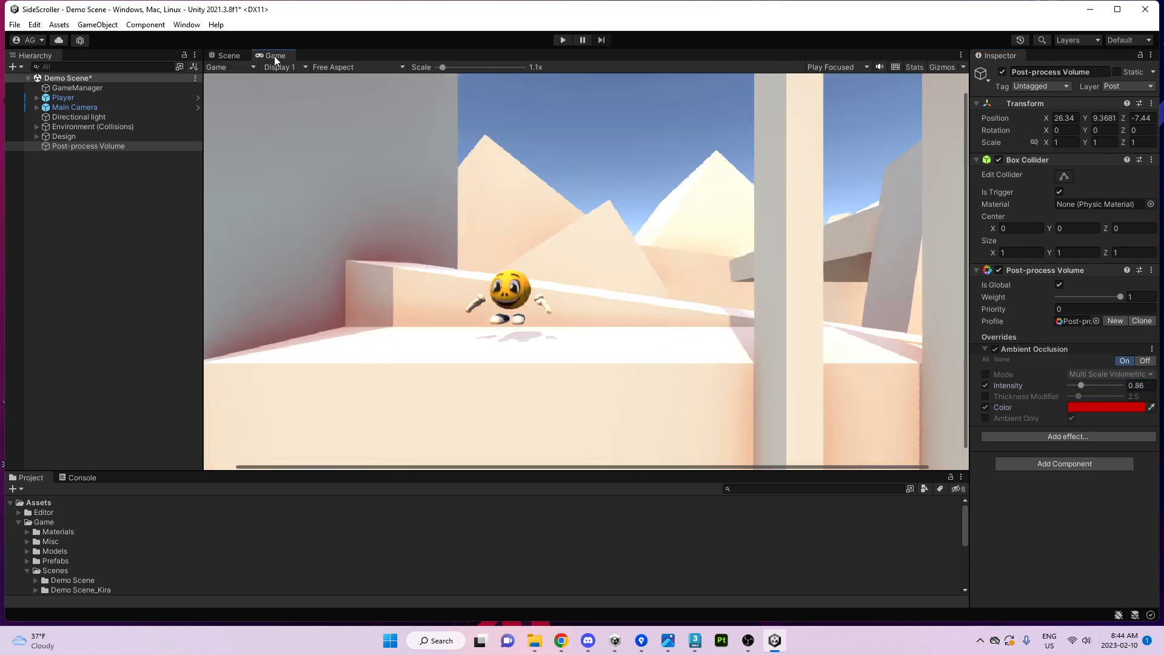
left_click(229, 56)
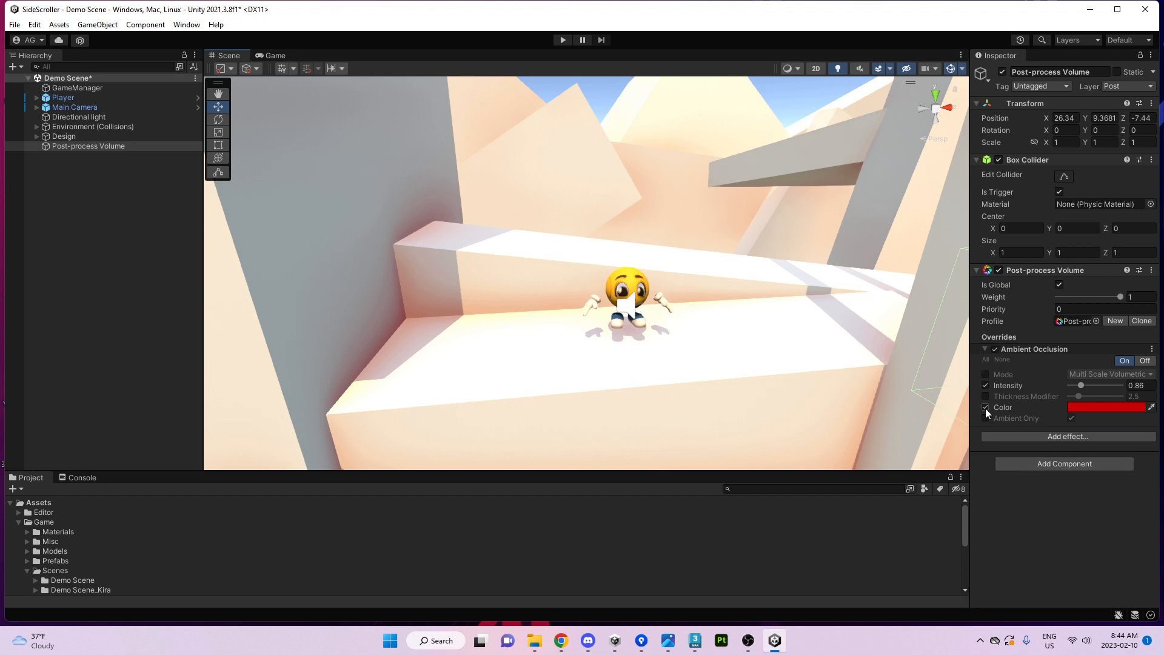
left_click(985, 407)
Toggle Ambient Only on and off, with and without the red tint, to compare.
left_click(985, 418)
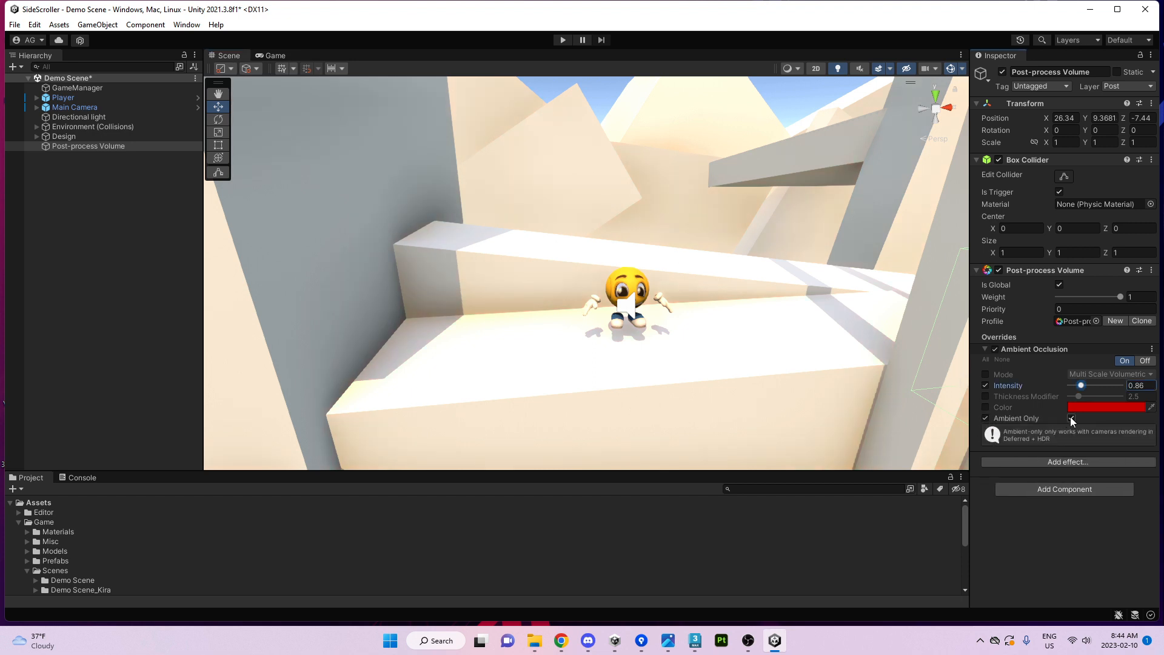
left_click(1071, 418)
left_click(1072, 418)
left_click(1071, 418)
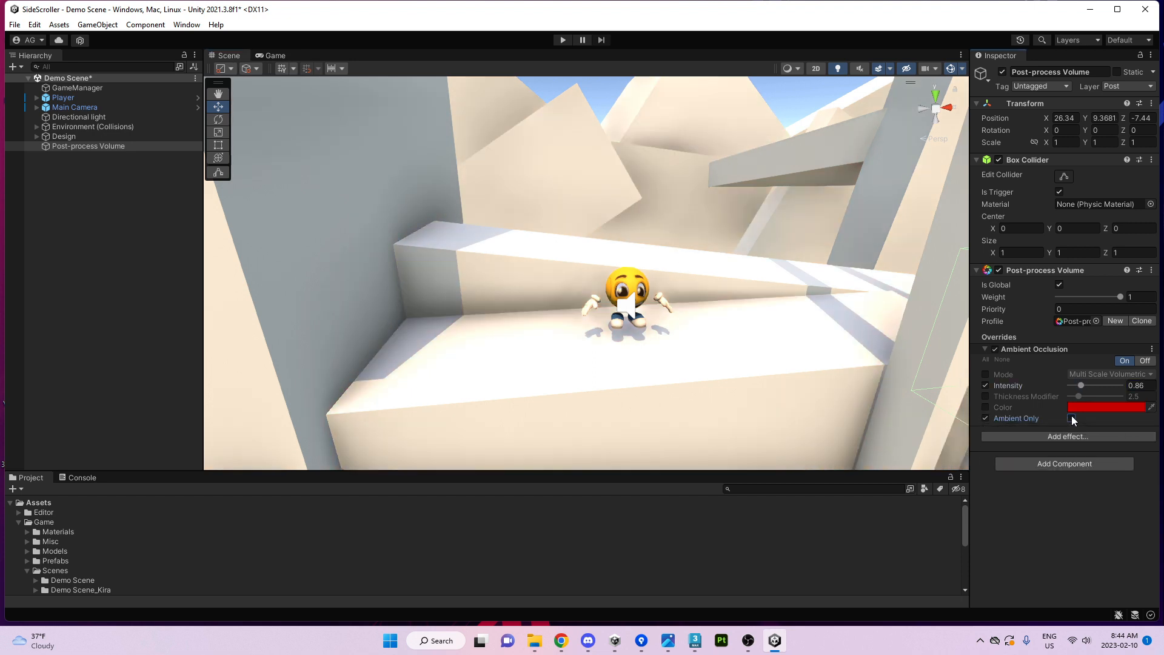
left_click(1069, 418)
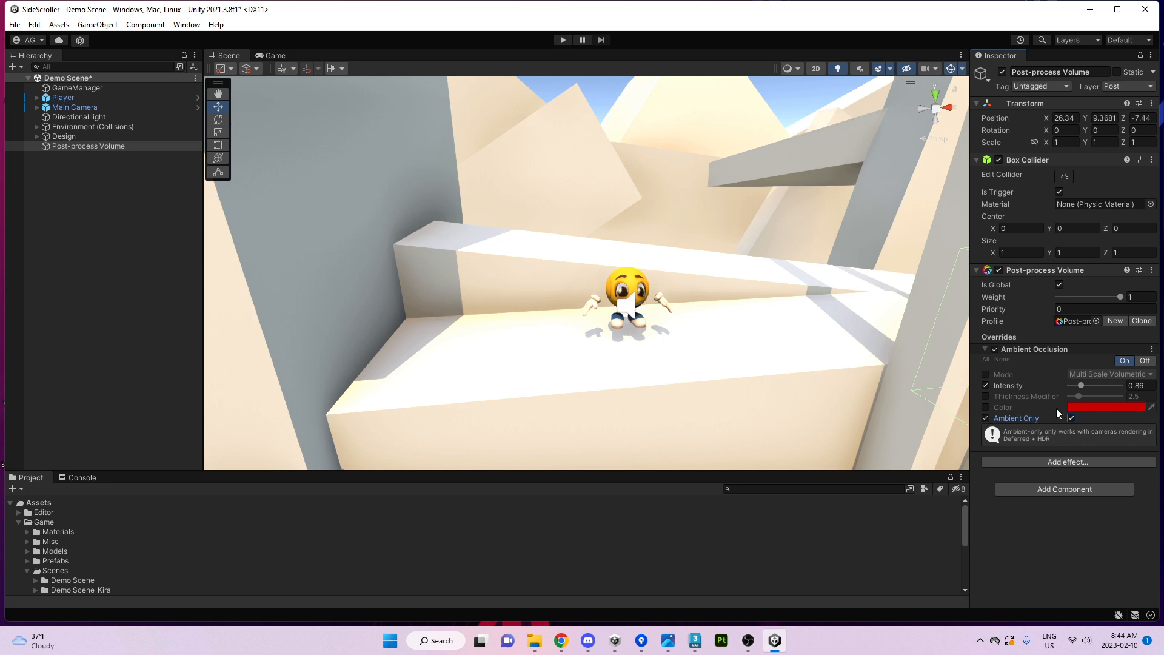
left_click(1071, 418)
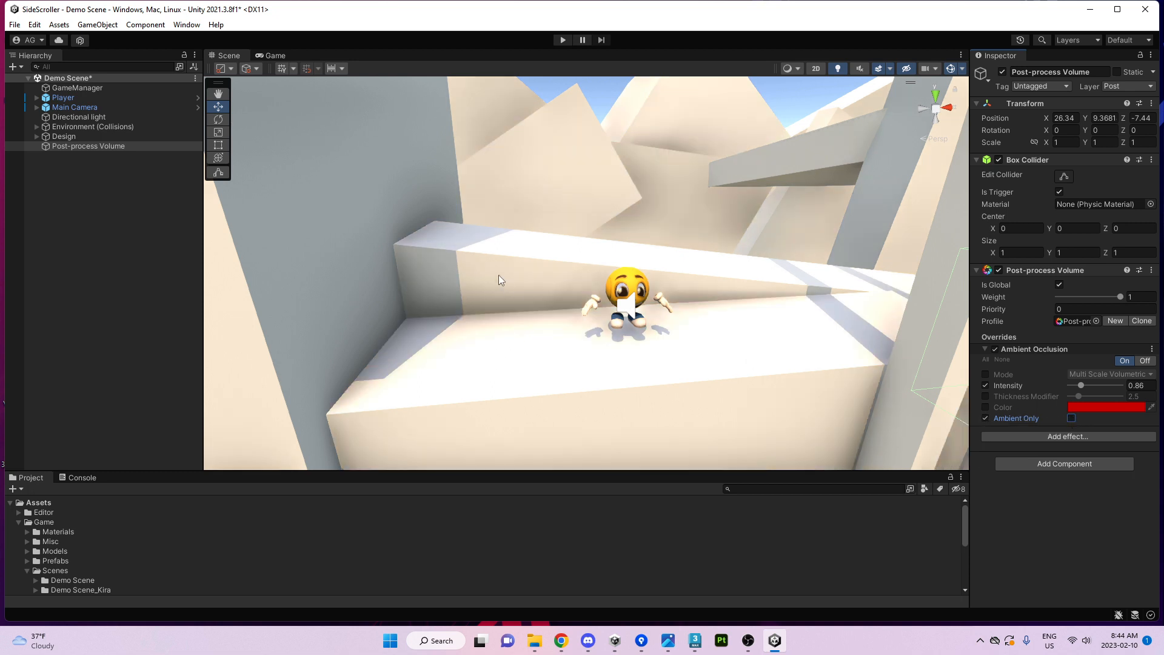
left_click(985, 407)
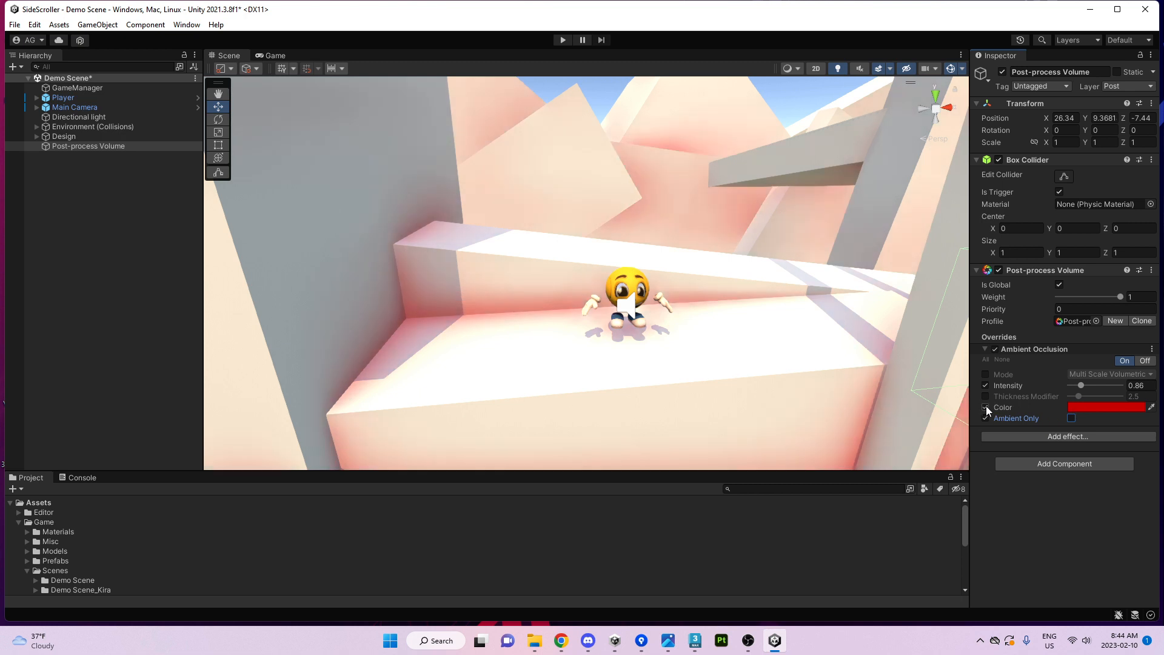
left_click(1071, 418)
left_click(1072, 418)
left_click(1071, 417)
left_click(1072, 418)
Clear the Ambient Only and Color overrides, set Intensity to about 1.59, and collapse Ambient Occlusion.
left_click(985, 418)
left_click(985, 407)
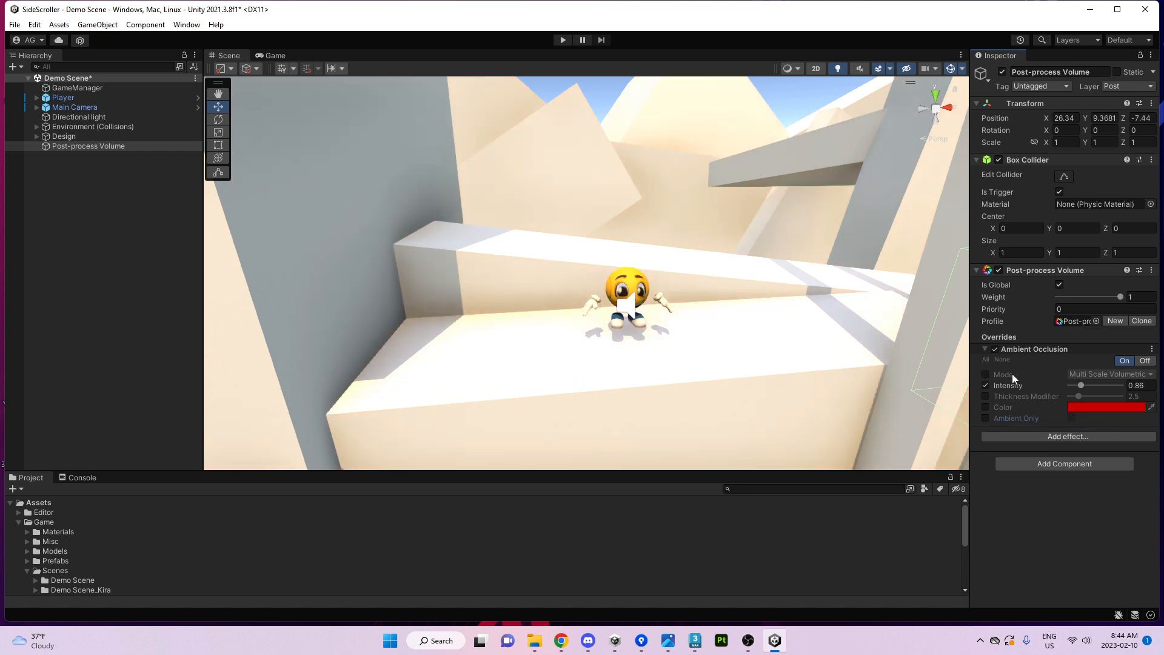
mouse_move(1081, 379)
left_mouse_down()
mouse_move(1105, 388)
mouse_move(1076, 391)
mouse_move(1090, 394)
left_mouse_up()
left_click(1039, 348)
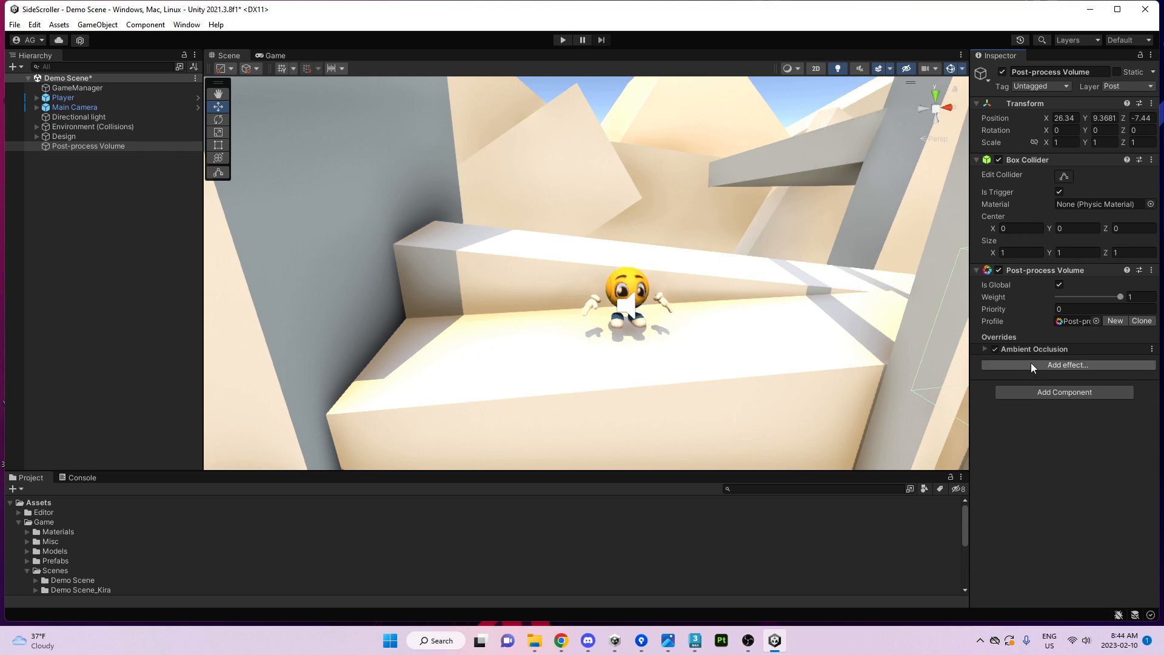
Add a Bloom override from the Unity effects list.
left_click(1020, 367)
mouse_move(1058, 376)
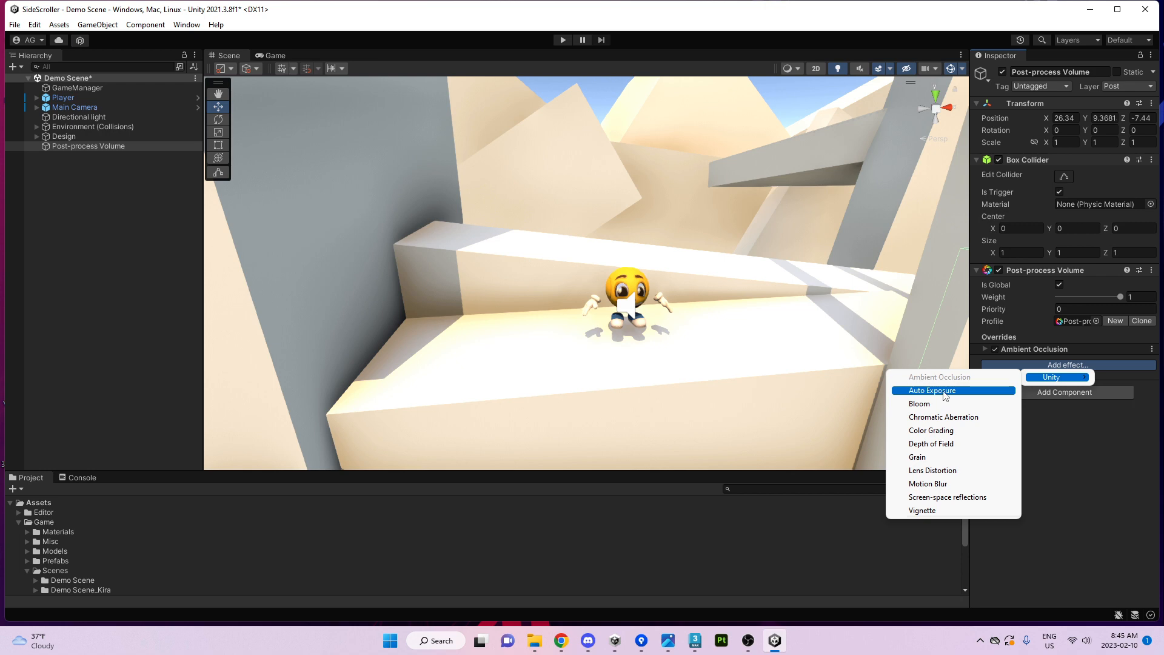
left_click(931, 404)
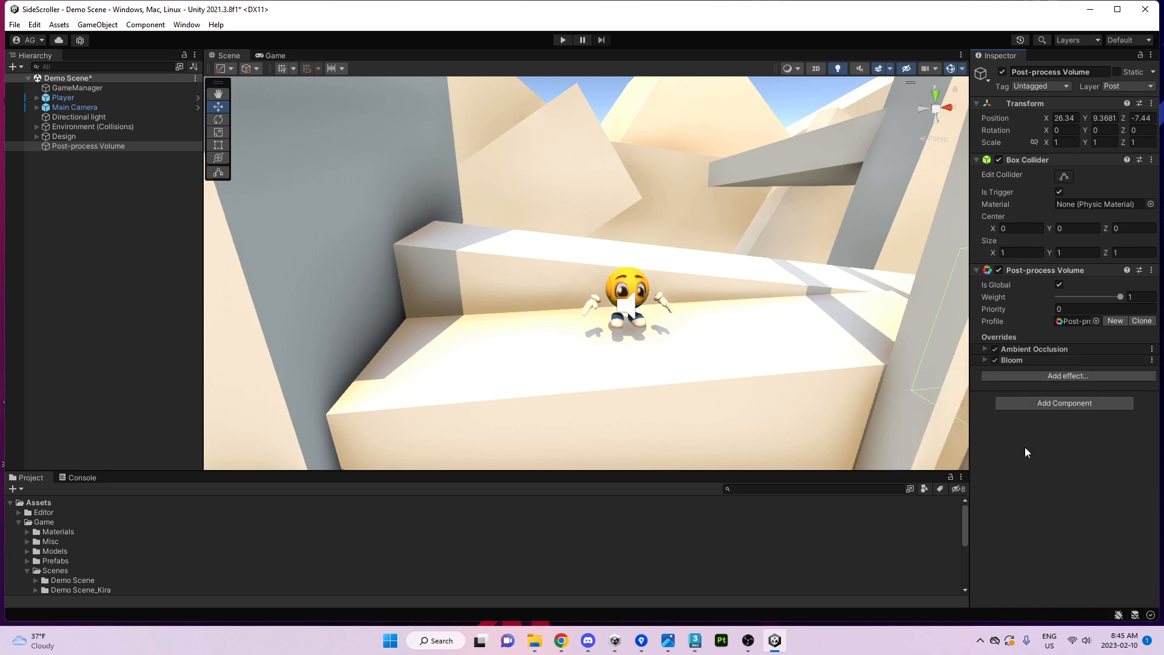
Expand Bloom and enable its Intensity at 8.17, then expand Ambient Occlusion.
left_click(1028, 360)
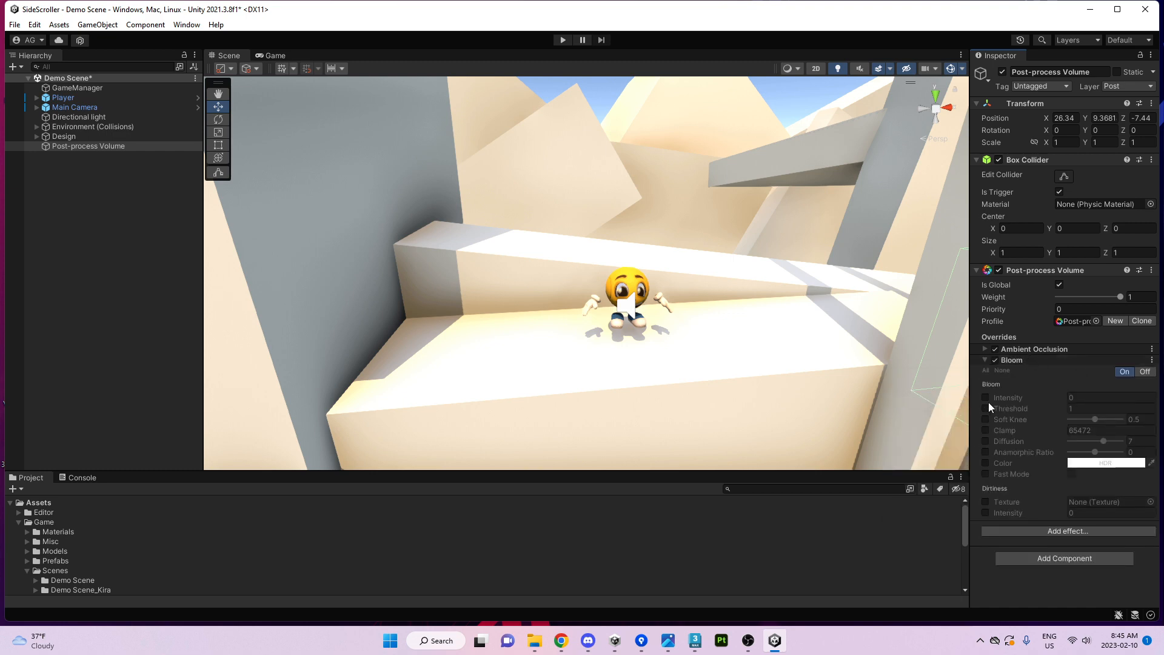
left_click_drag(1018, 398, 737, 253)
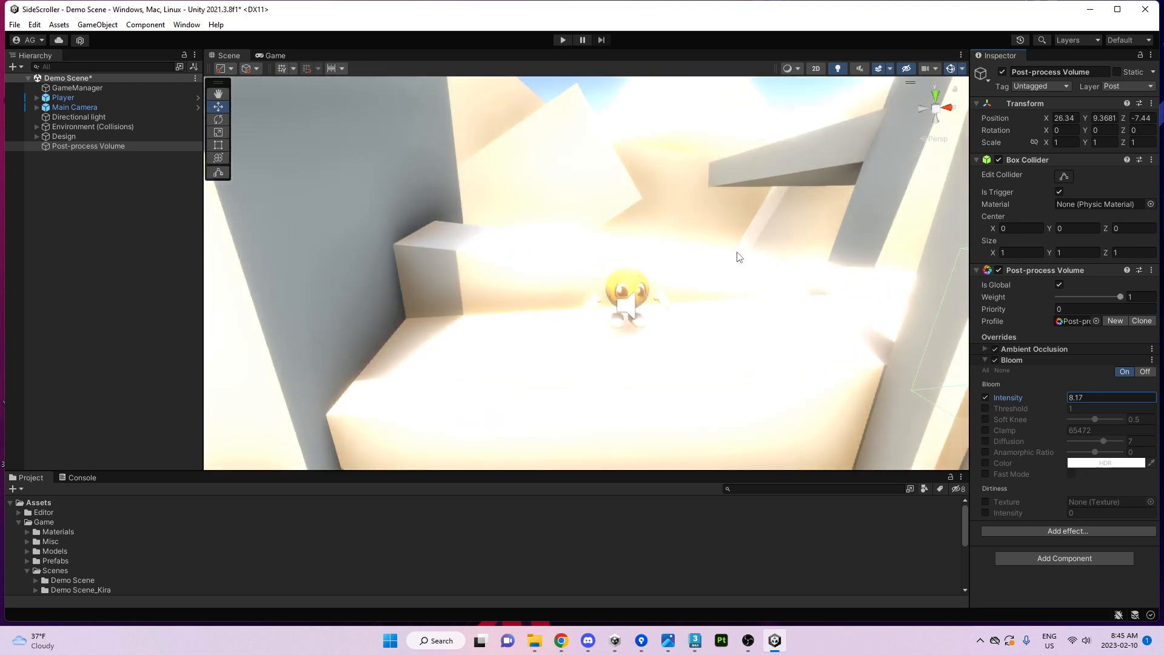
right_click_drag(876, 277, 902, 276)
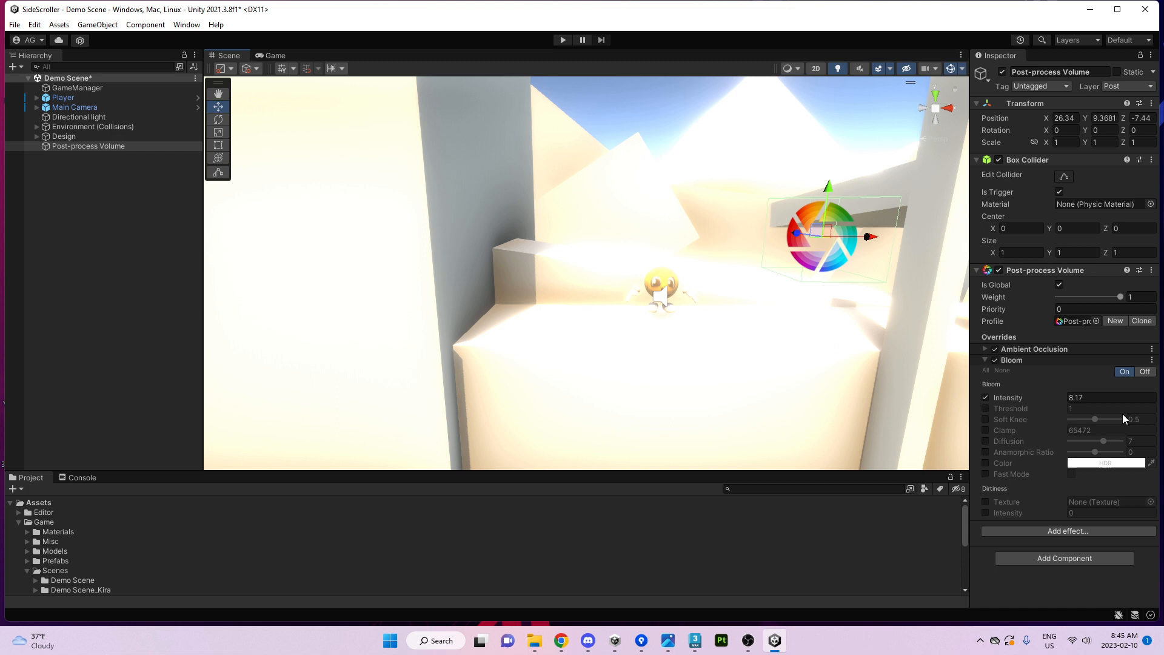
left_click(1013, 350)
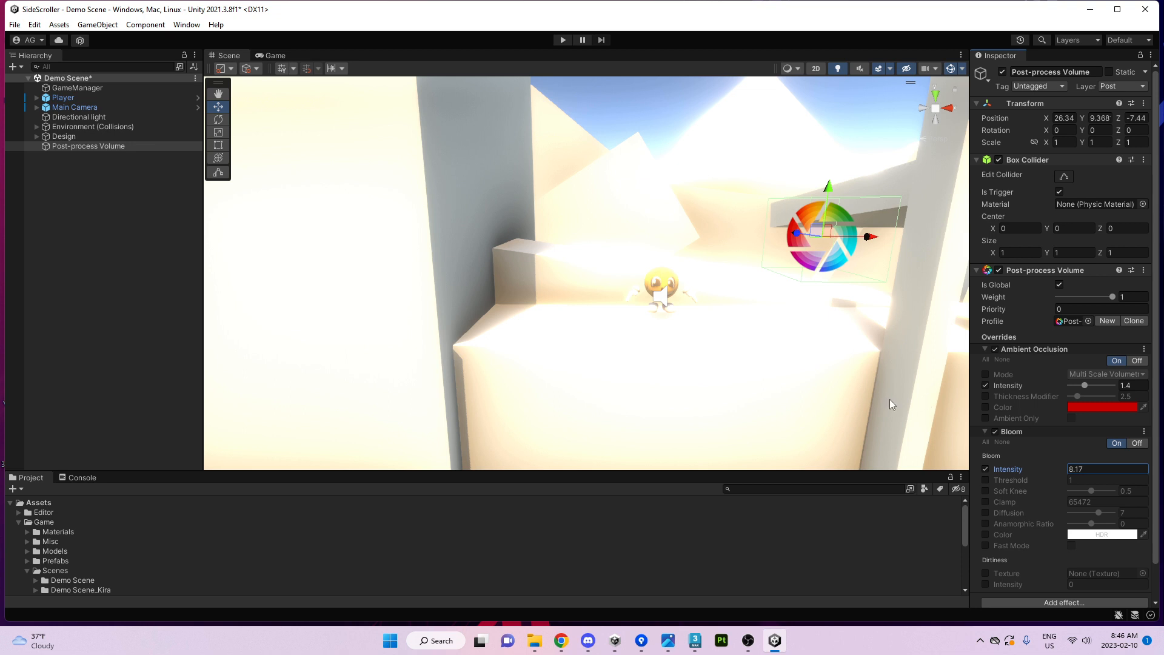
Scrub and type Bloom Threshold and Intensity values, aiming for Intensity 0.32 and Threshold 0.02.
scroll(987, 438, "down", 3)
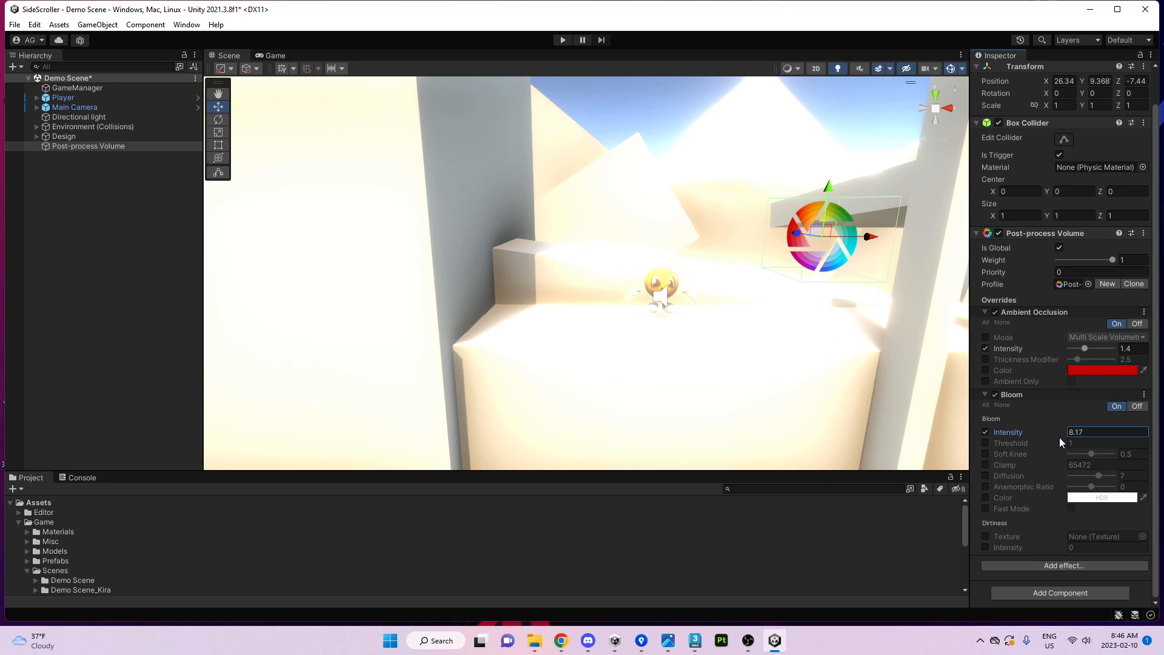
left_click_drag(1056, 435, 1005, 438)
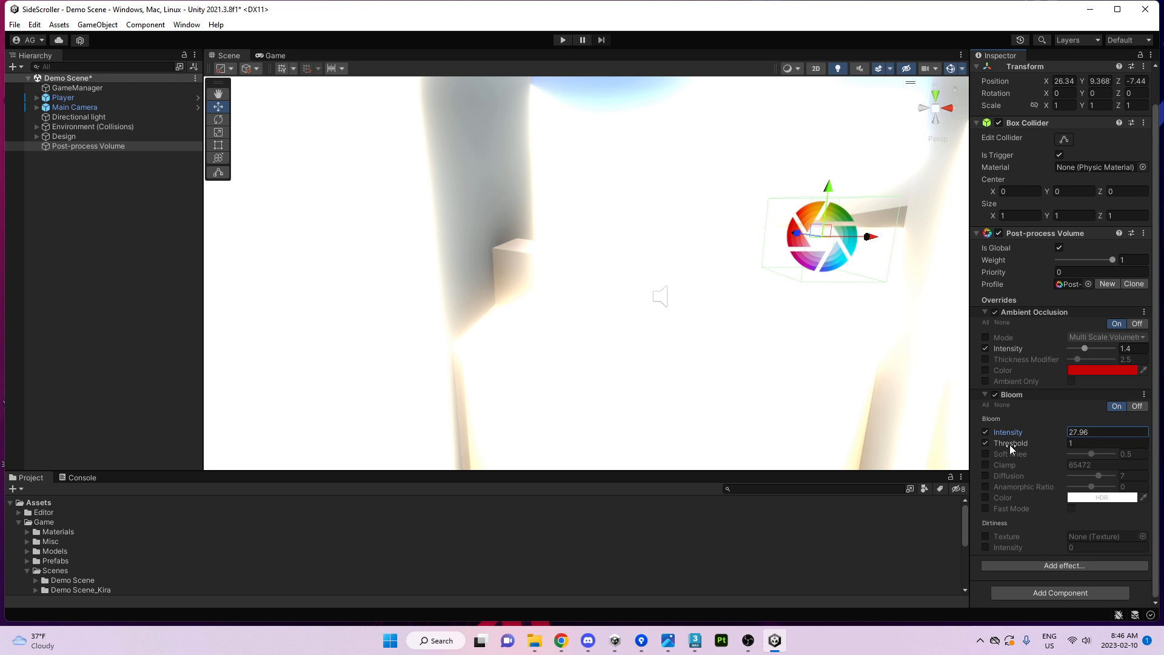
mouse_move(1010, 445)
left_mouse_down()
mouse_move(1036, 445)
mouse_move(1018, 449)
left_mouse_up()
left_click(1084, 443)
type("1.1")
left_click(1104, 431)
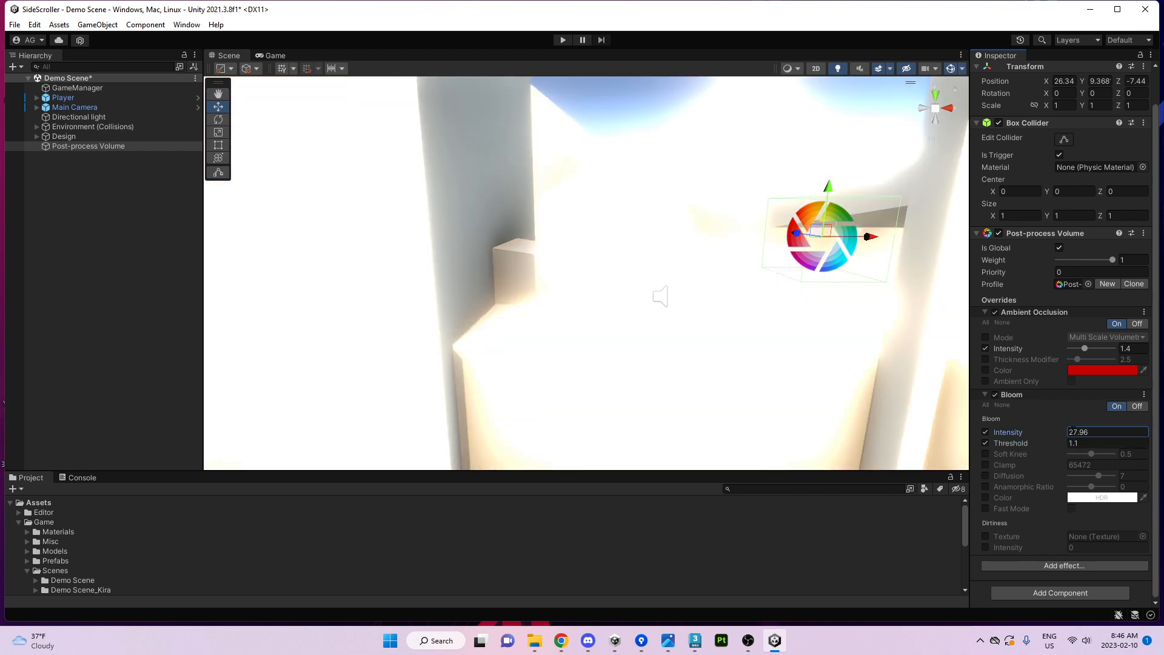
type(".3")
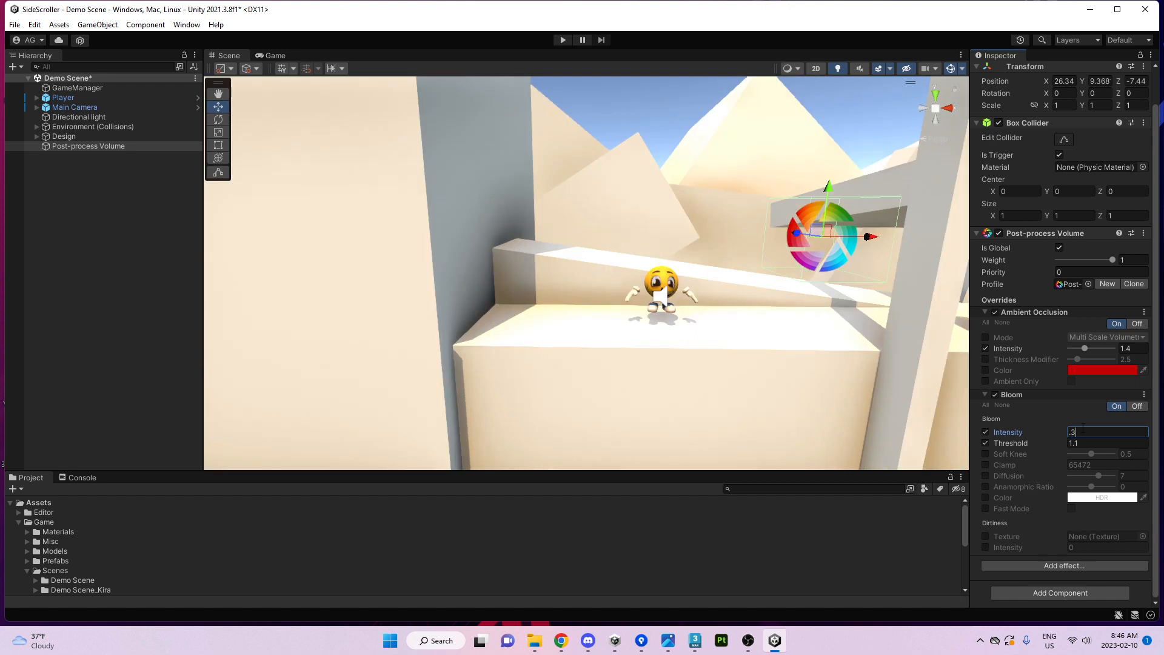
left_click_drag(1054, 432, 999, 427)
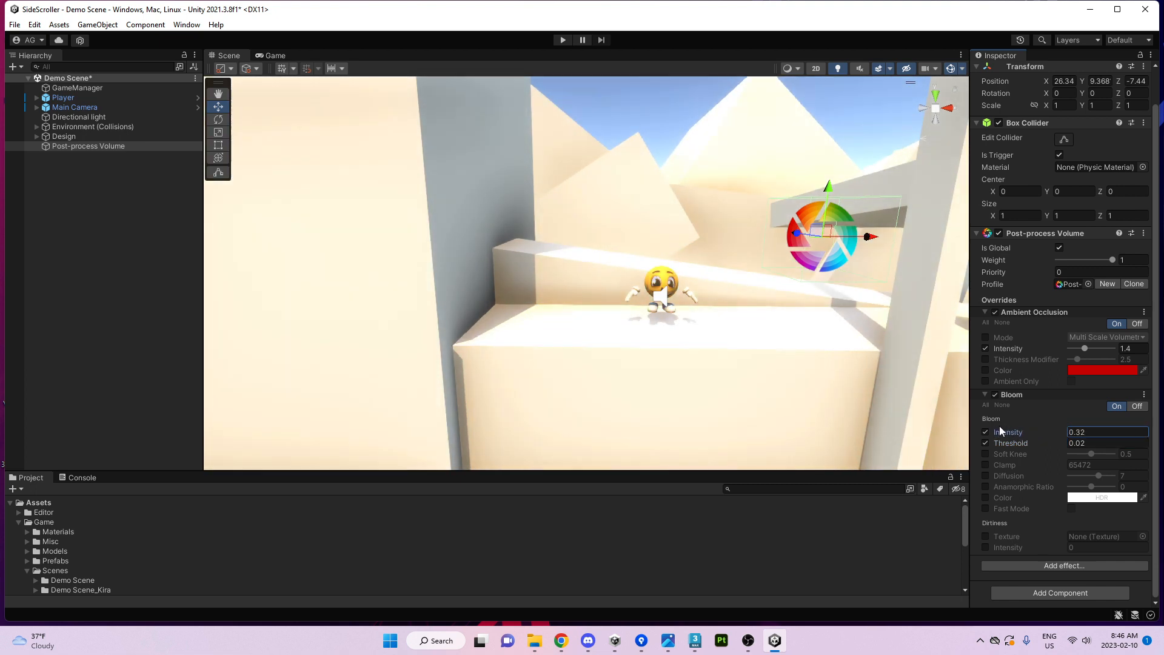
In the Game view, set Bloom Intensity to 1.12 and Threshold to 0.09.
left_click(271, 55)
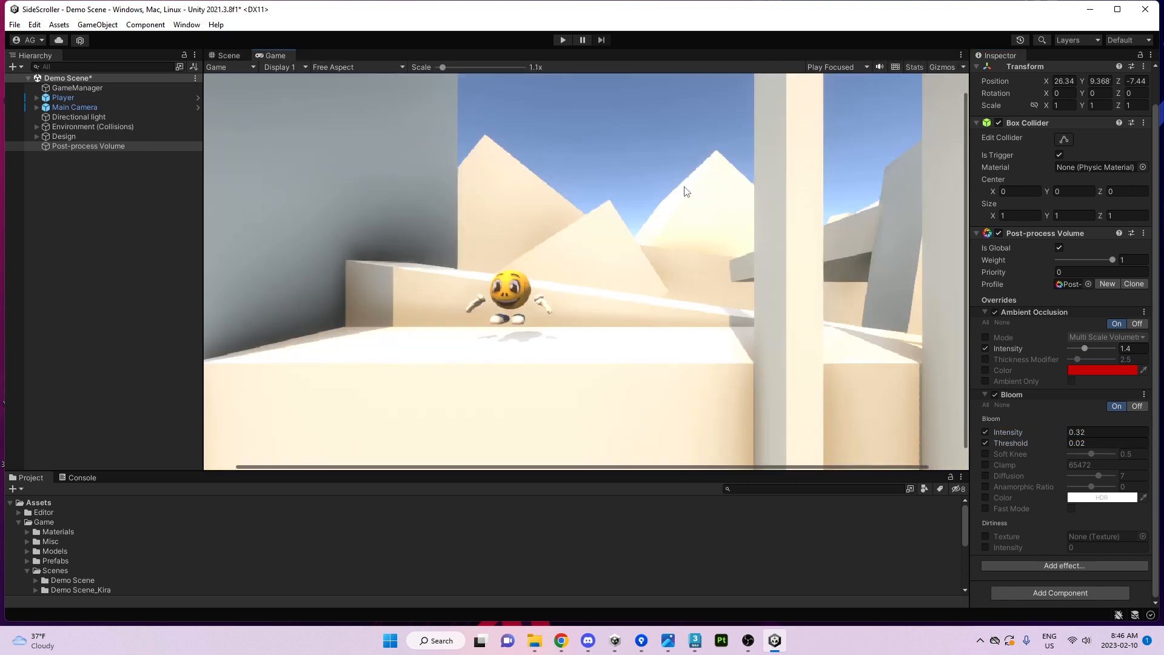
left_click_drag(1058, 431, 1053, 431)
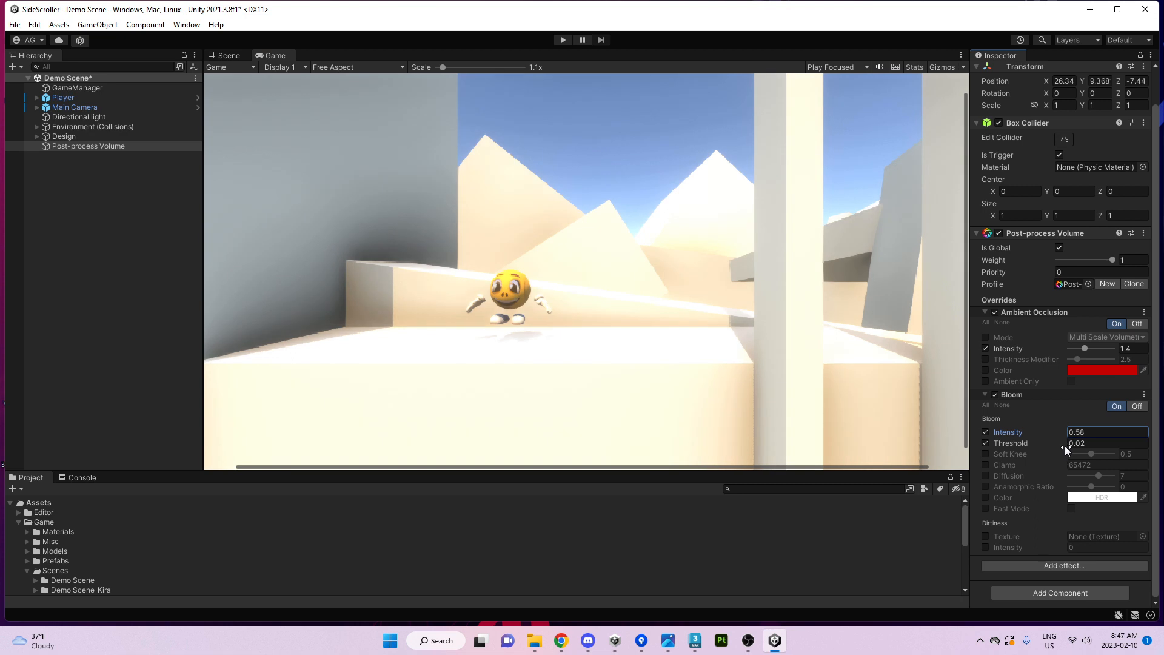
left_click_drag(1064, 446, 1045, 432)
key("ctrl+z")
key("ctrl+z")
left_click_drag(1047, 443, 1087, 371)
Enable the Bloom Color override and pick a pale pink tint.
left_click(985, 498)
left_click(1108, 498)
left_click_drag(1145, 437, 1161, 500)
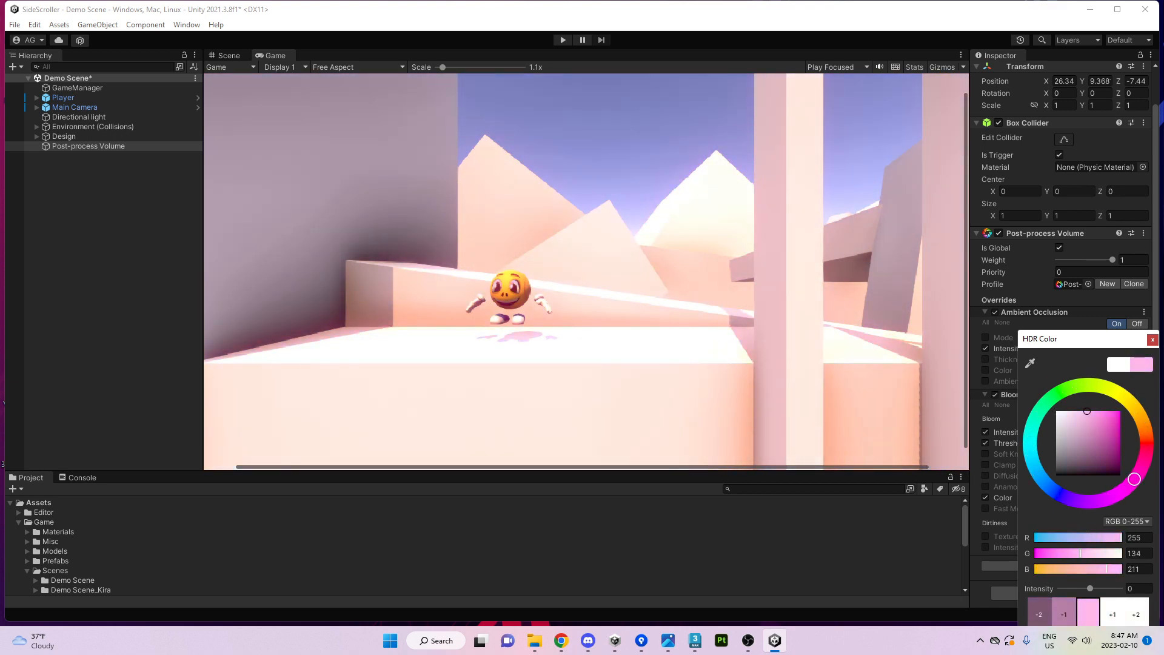
left_click_drag(1105, 423, 1071, 414)
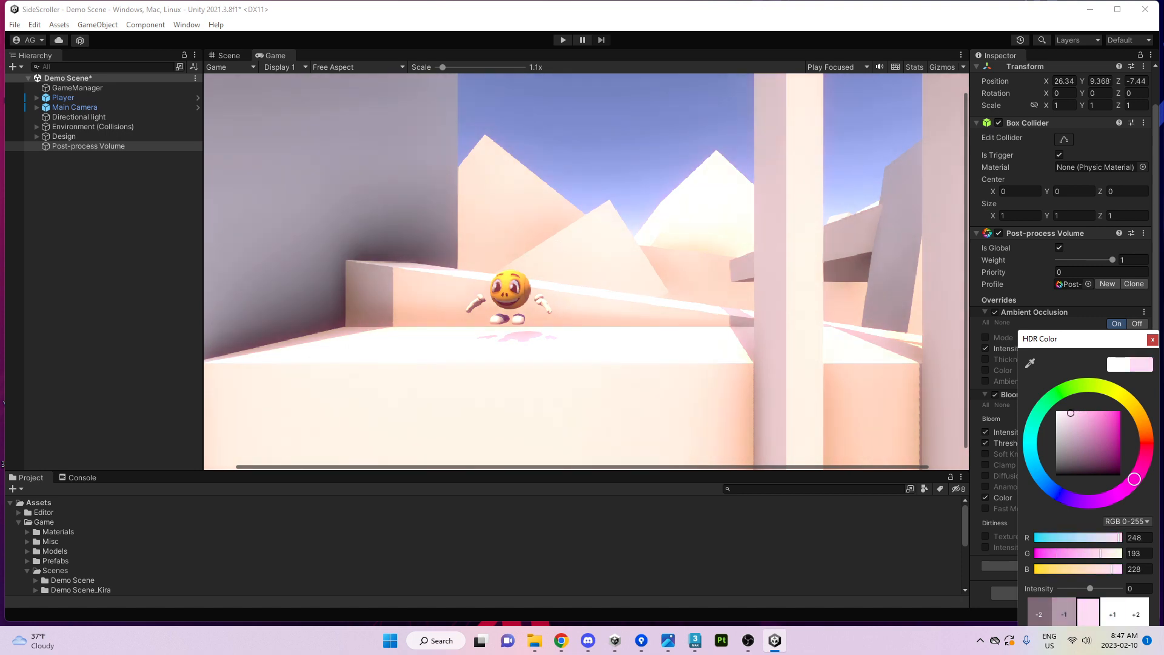
left_click(1151, 339)
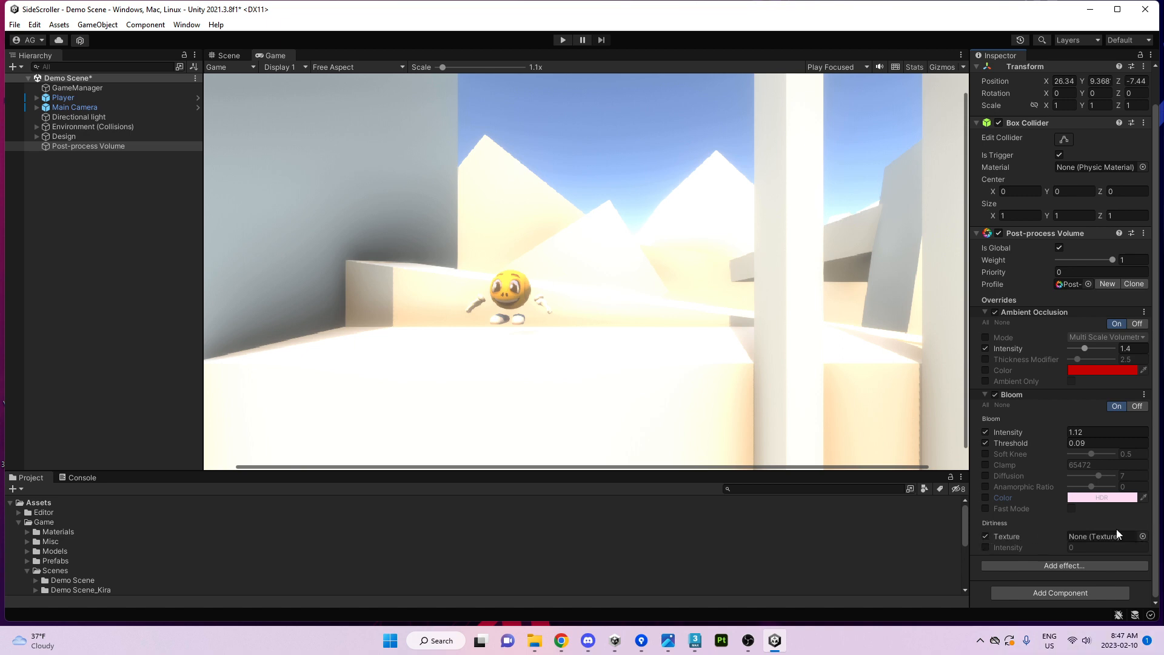
Set Bloom's Dirtiness Texture to GlassStainedAlbedo from the texture picker.
left_click(1143, 536)
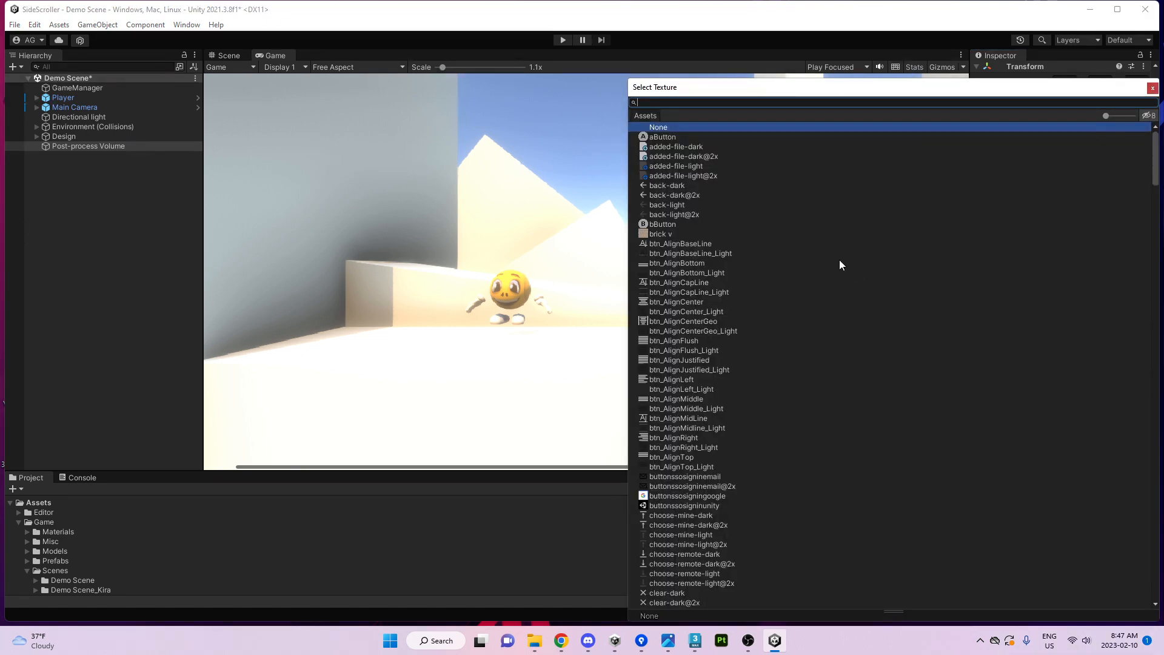
type("dir")
key("BackSpace")
key("BackSpace")
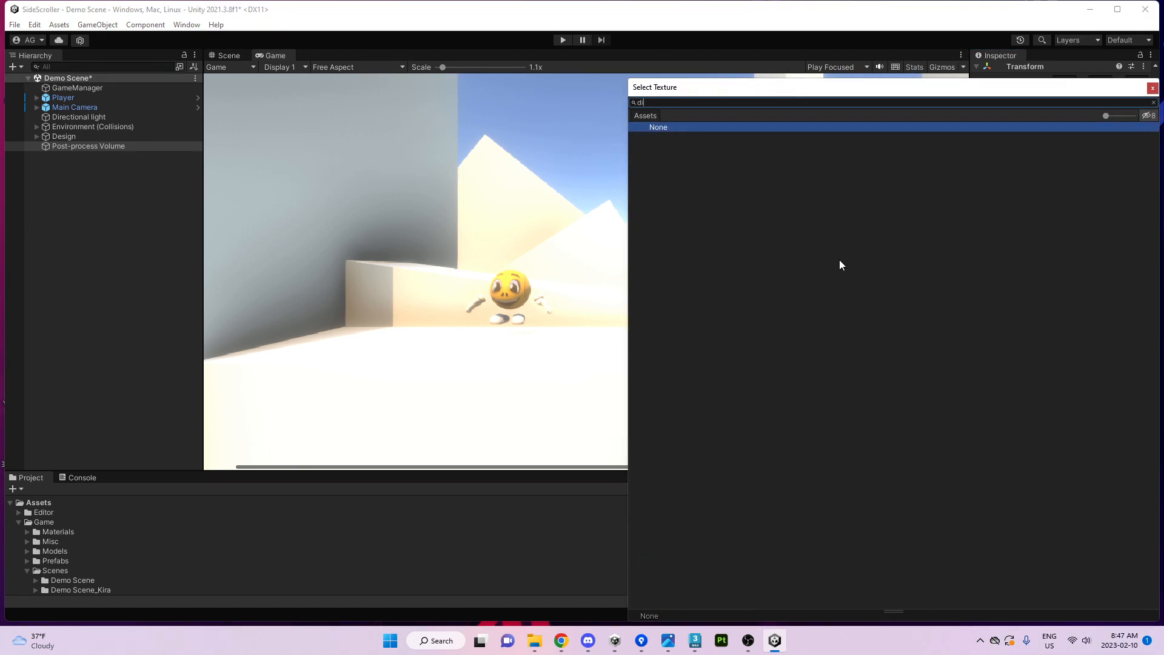
type("ust")
key("BackSpace")
key("BackSpace")
key("BackSpace")
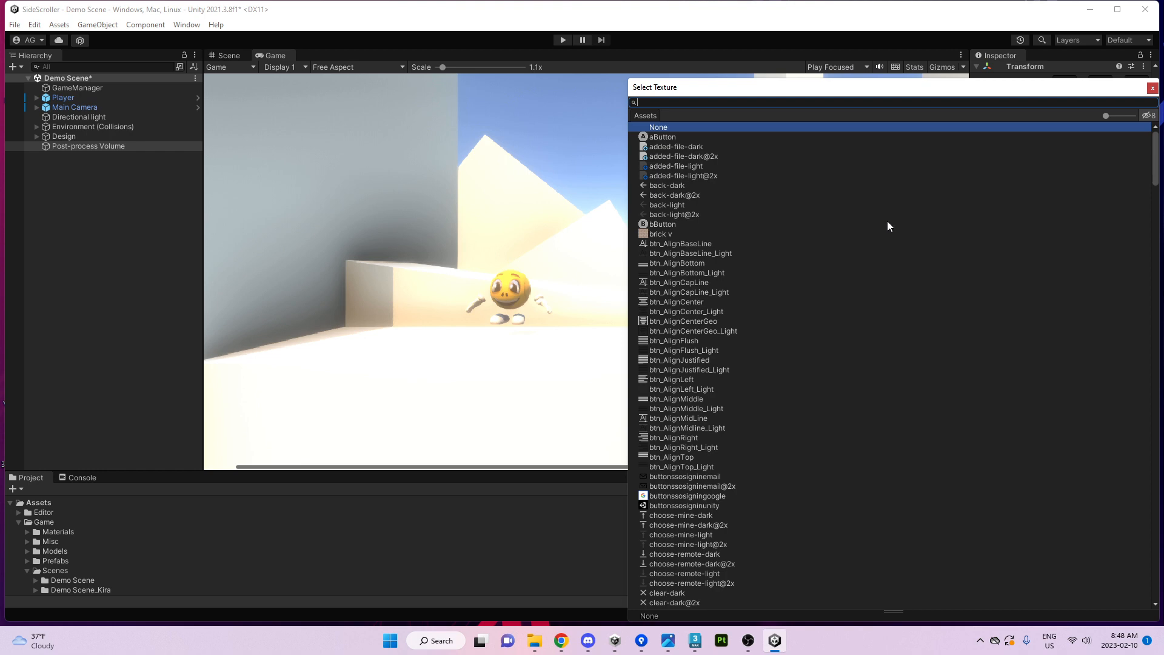
left_click_drag(1107, 118, 1119, 116)
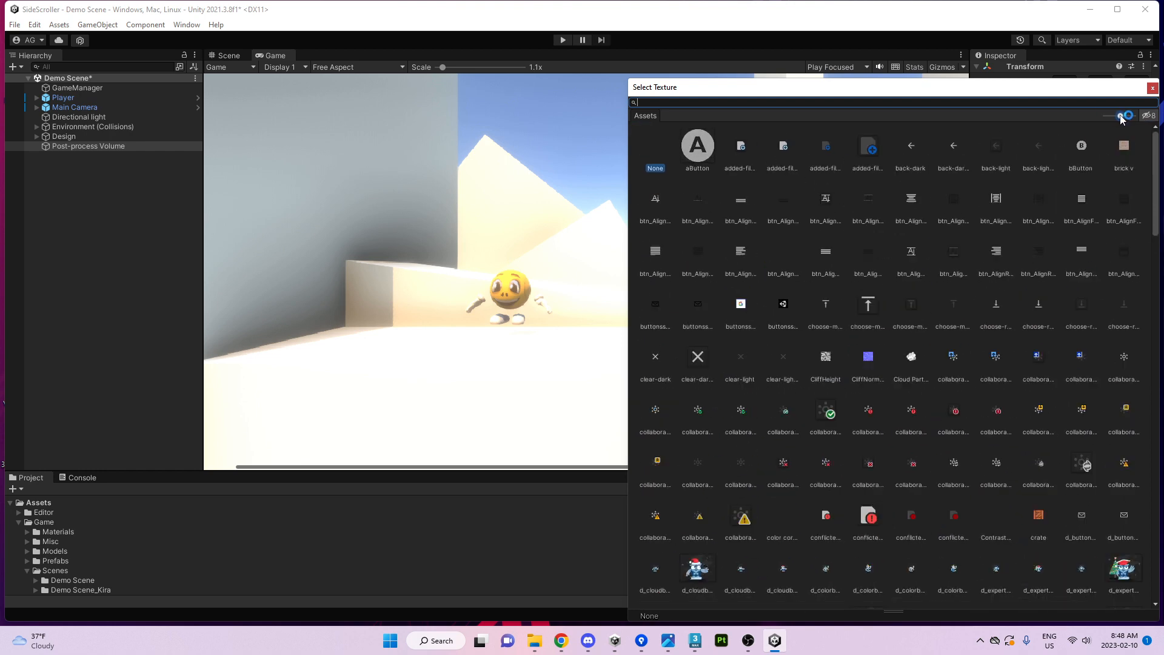
scroll(986, 423, "down", 10)
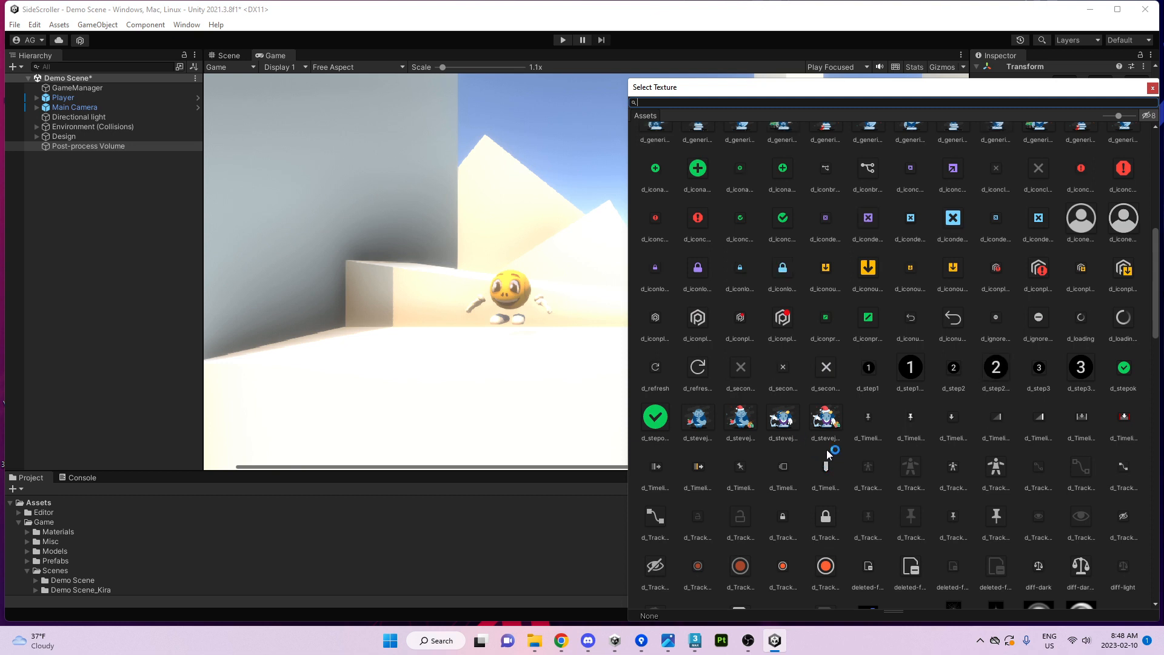
left_click(822, 423)
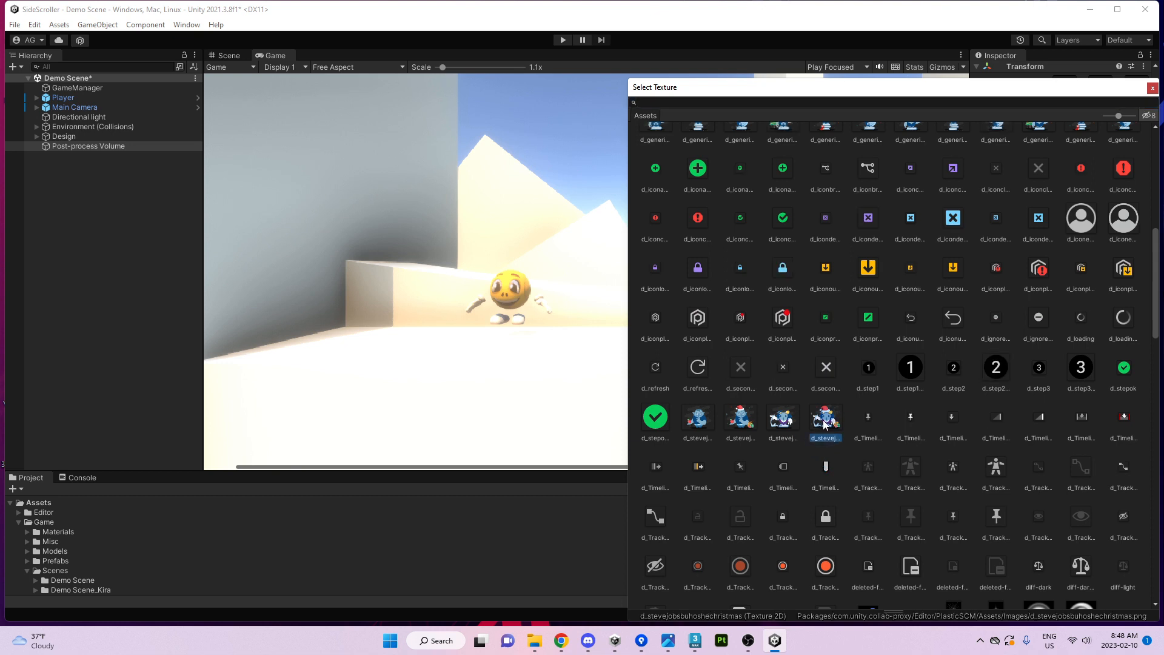
left_click(741, 418)
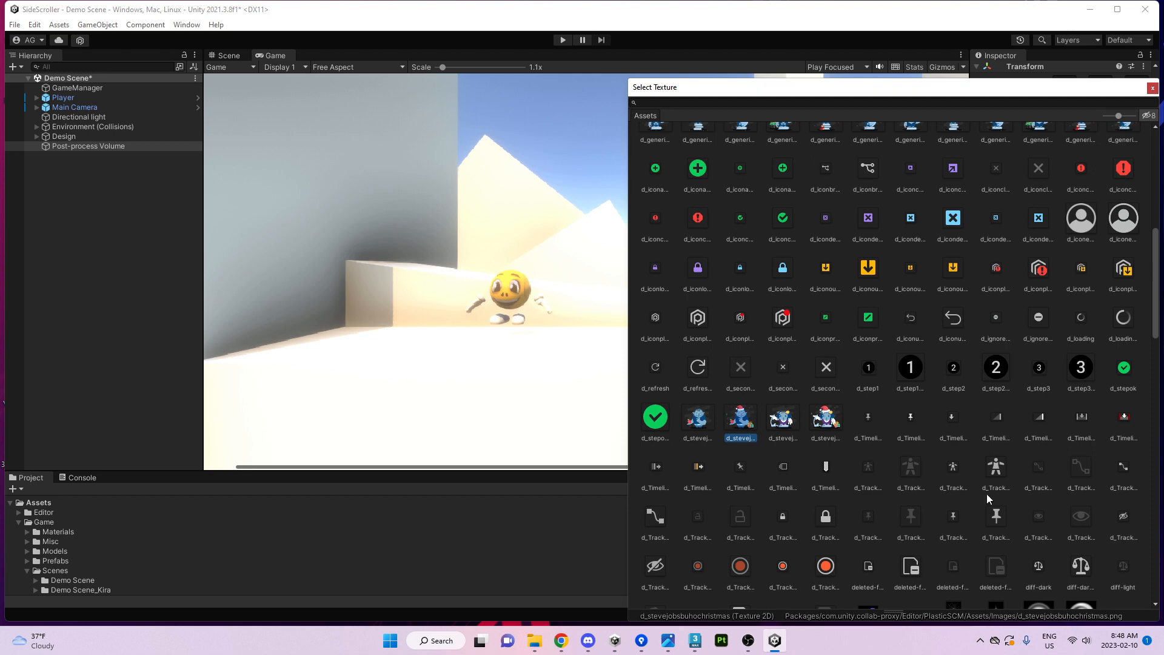
scroll(989, 497, "down", 3)
double_click(702, 450)
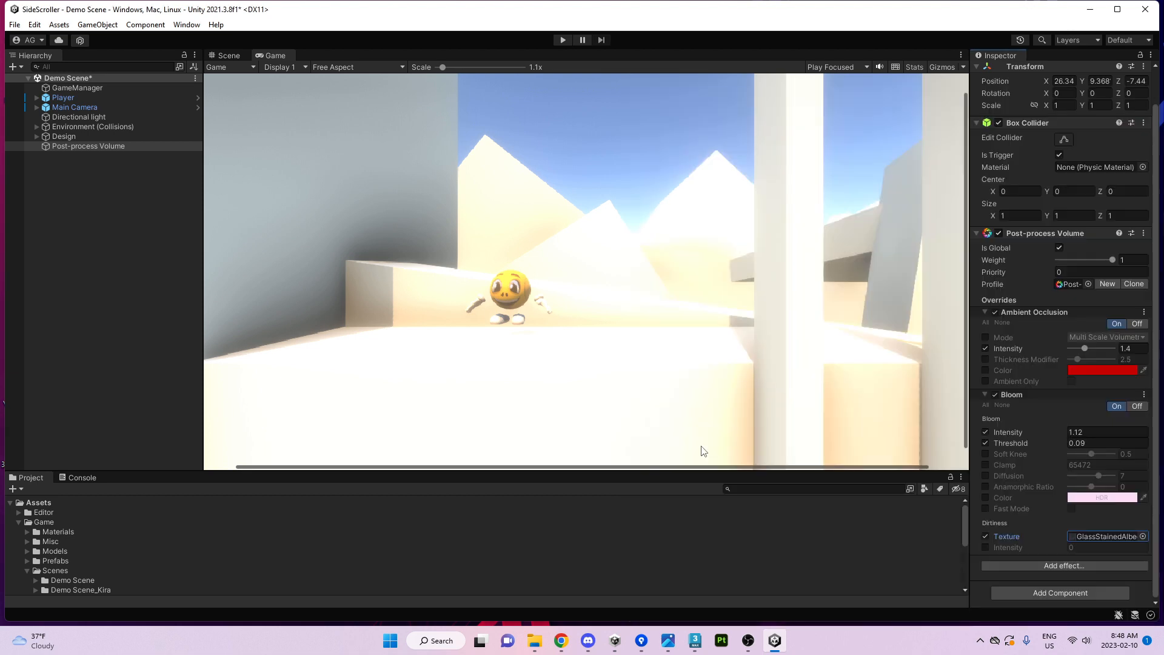
Set lens-dirt intensity 1.16 and Bloom Intensity 0.54, disable the dirt texture, and collapse Bloom.
left_click(985, 547)
left_click_drag(1014, 543, 1032, 540)
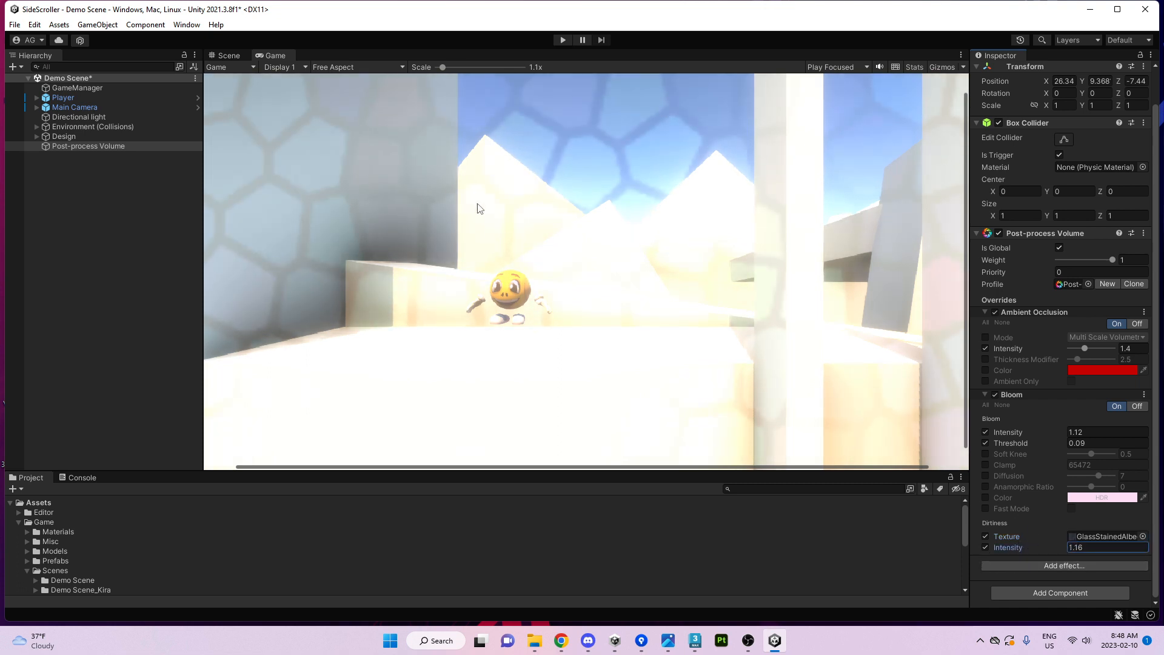
left_click_drag(1049, 434, 1007, 430)
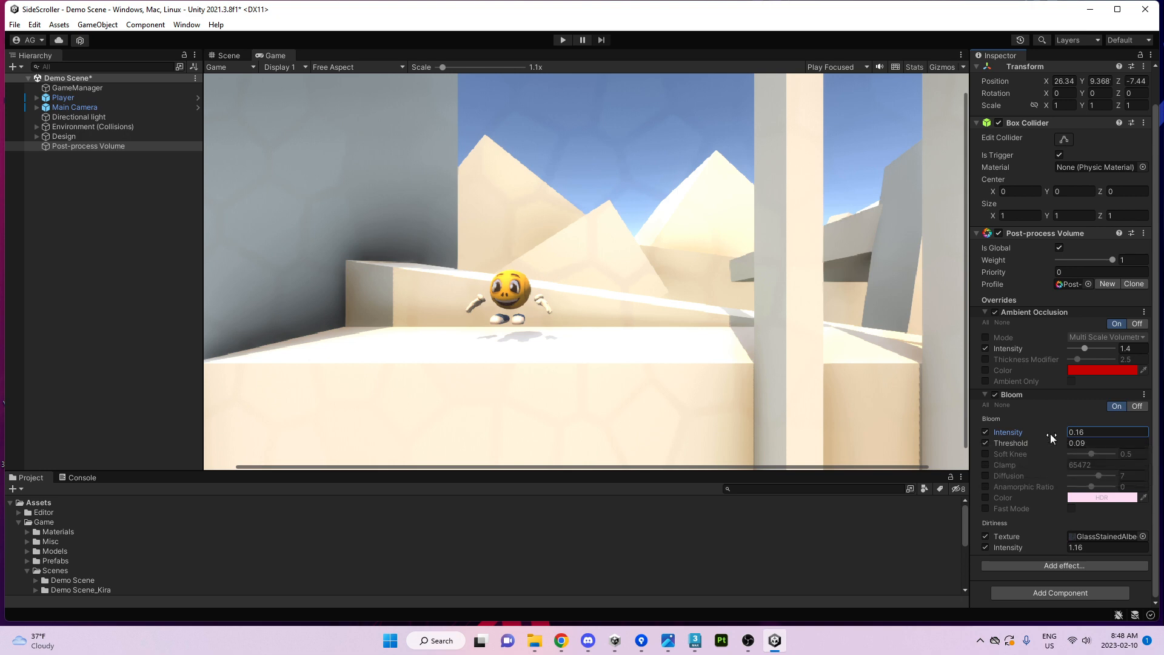
left_click_drag(1050, 434, 996, 438)
left_click(985, 536)
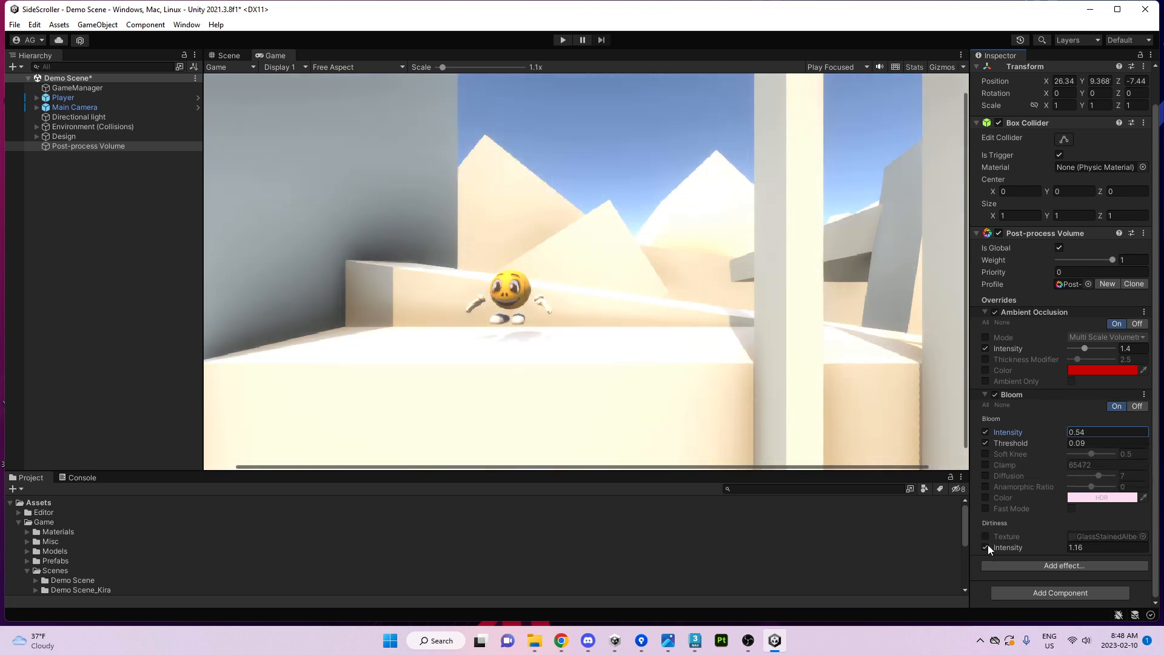
left_click(1014, 394)
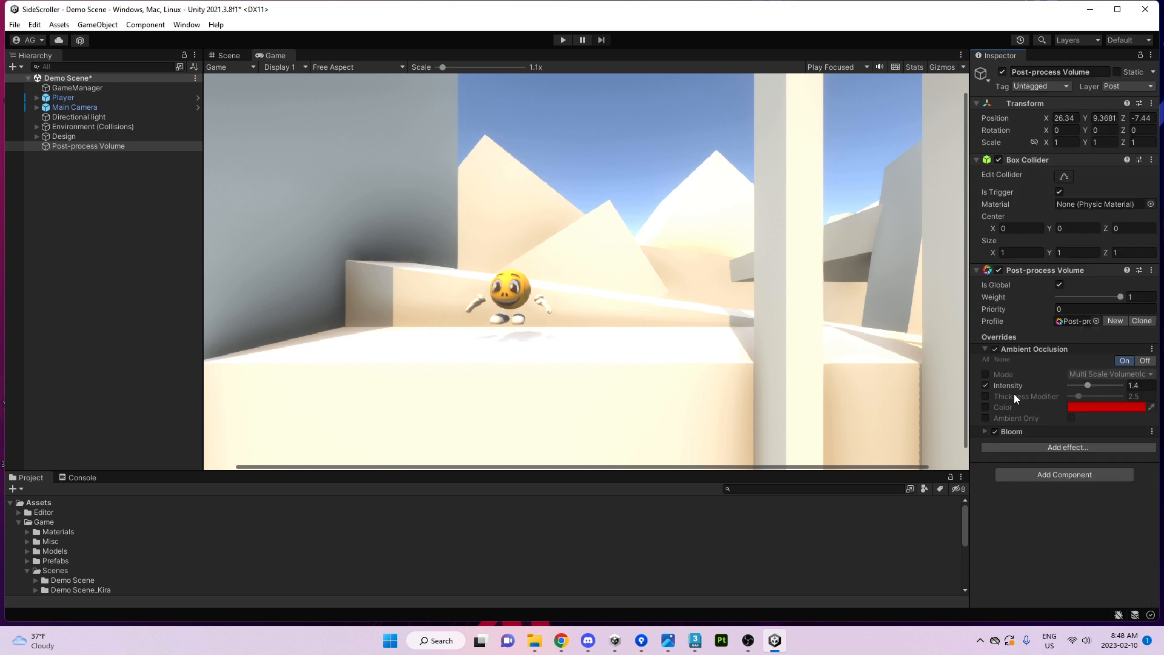
Add a Chromatic Aberration effect and enable its Intensity override at 0.22.
left_click(1024, 448)
mouse_move(1056, 457)
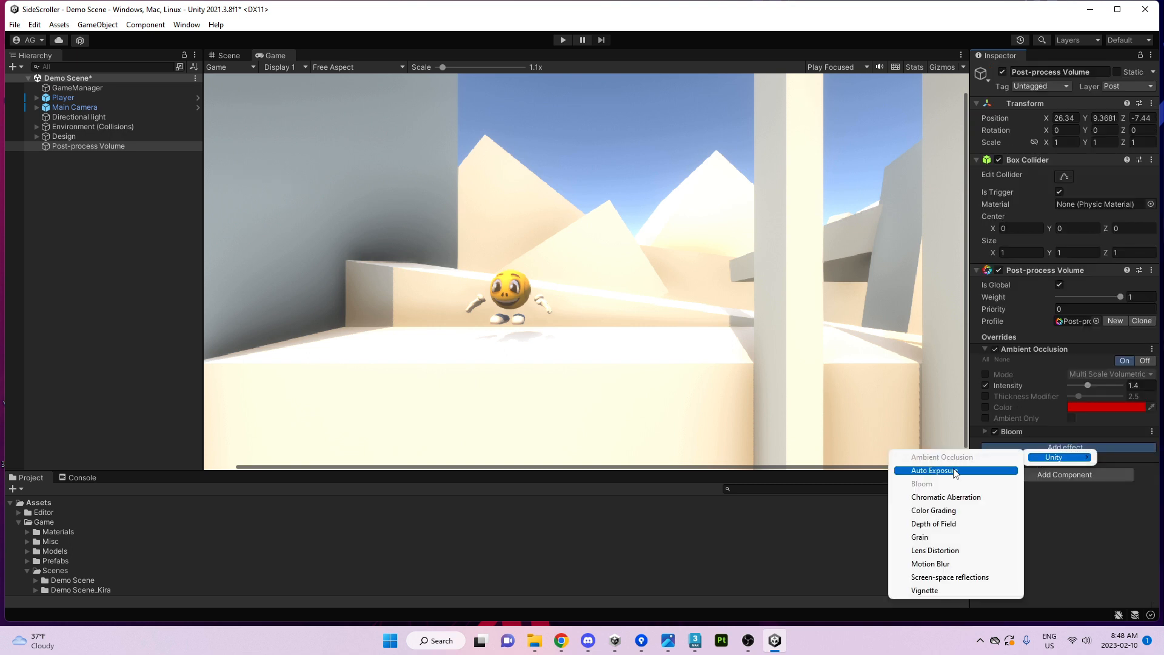
left_click(940, 497)
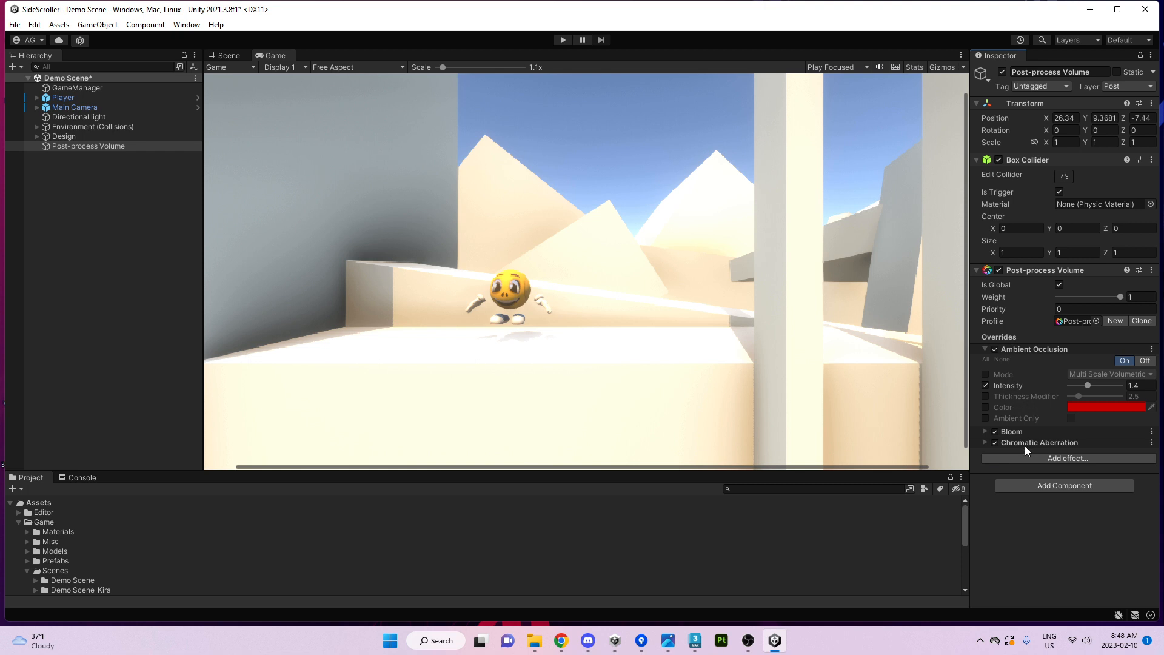
left_click(1024, 444)
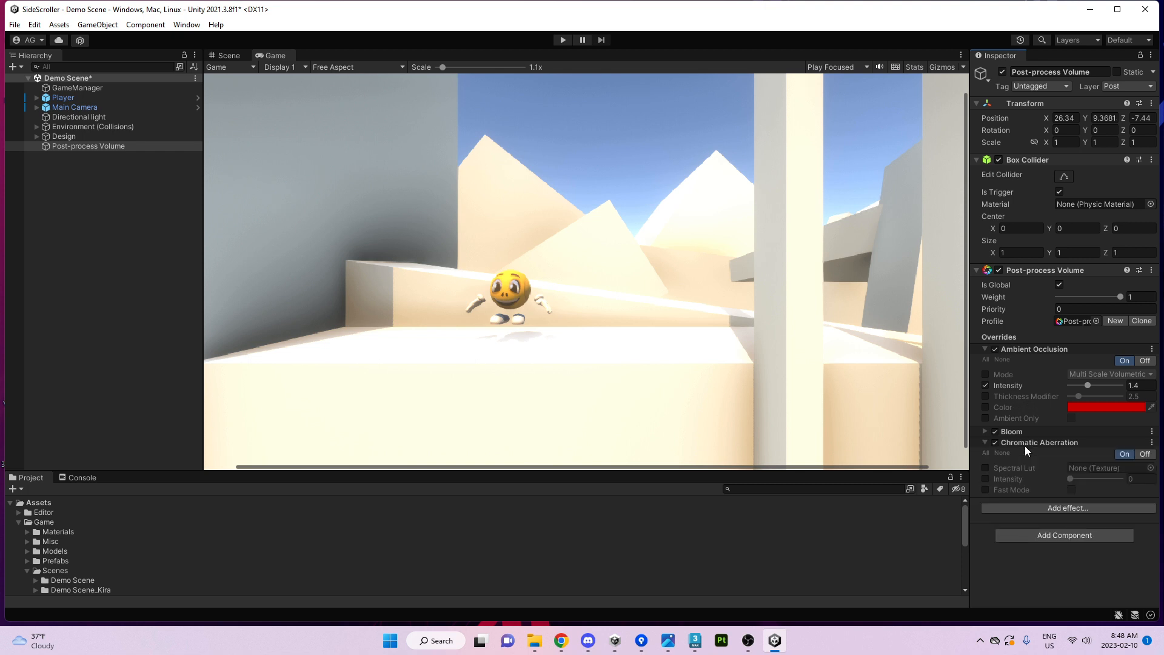
left_click(986, 478)
left_click_drag(1072, 478, 1013, 484)
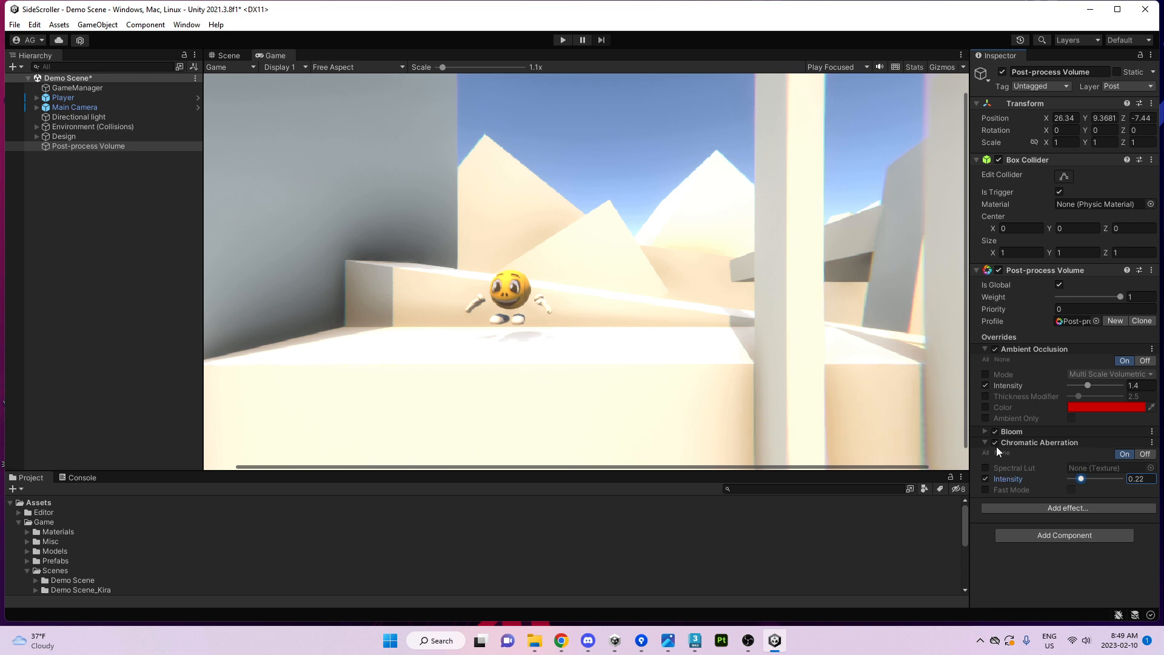
Switch Chromatic Aberration off and add Color Grading from the Unity effects.
left_click(995, 442)
left_click(1014, 442)
left_click(1021, 457)
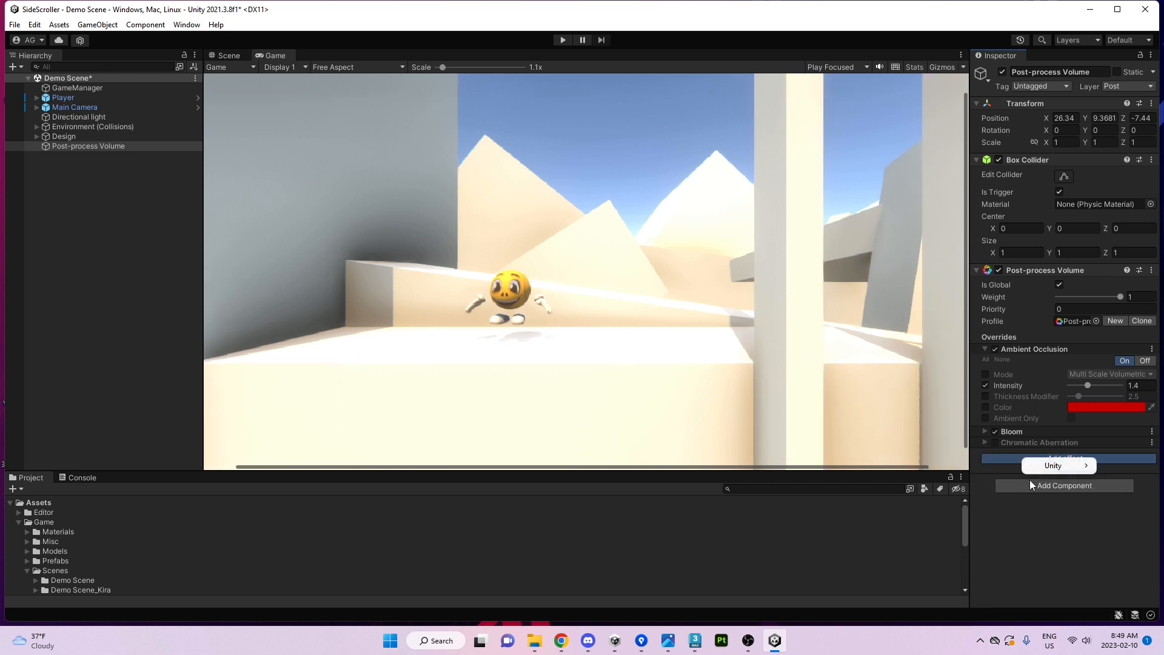
left_click(1044, 466)
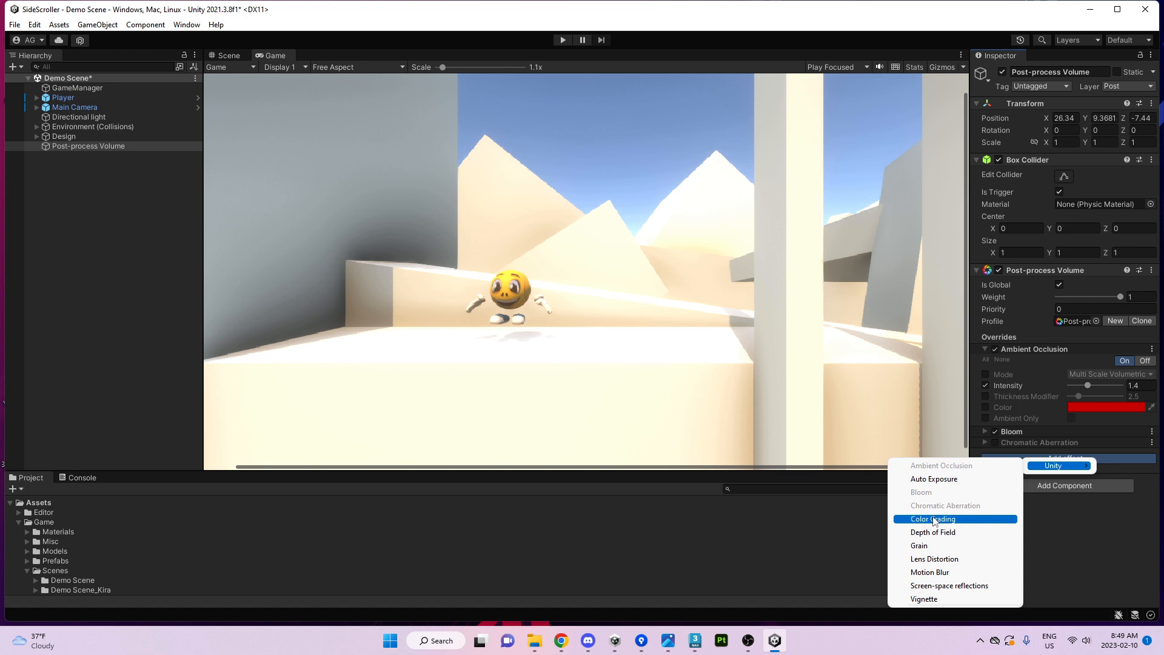
left_click(934, 519)
Expand Color Grading and set its Mode to High Definition Range.
left_click(1016, 453)
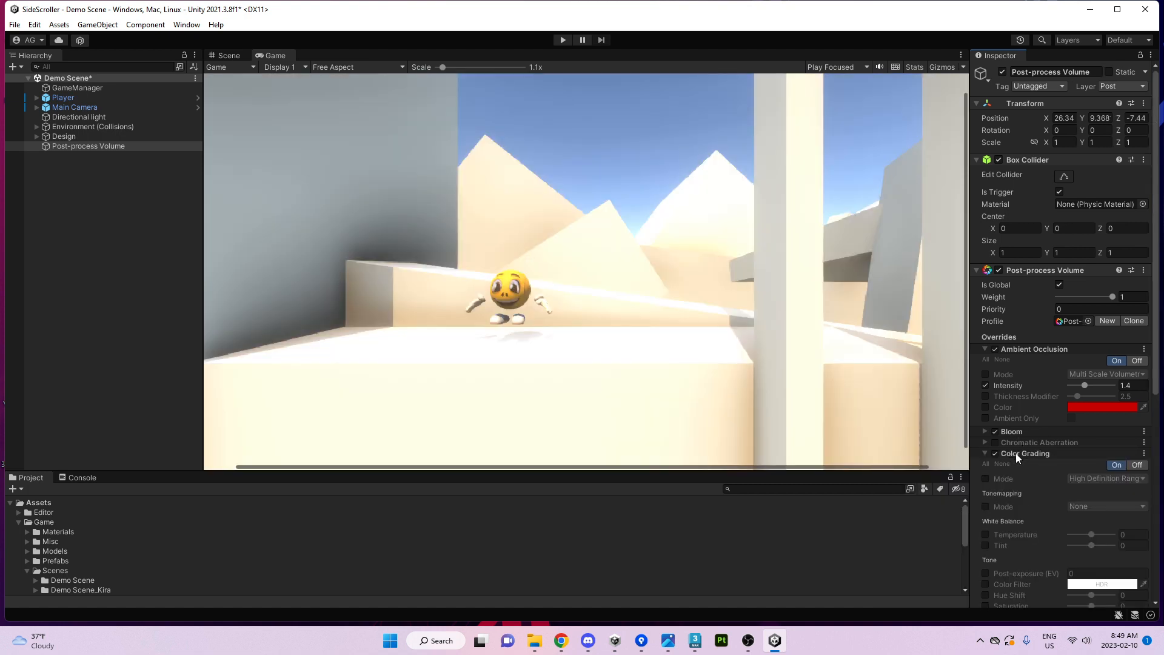
scroll(1052, 456, "down", 3)
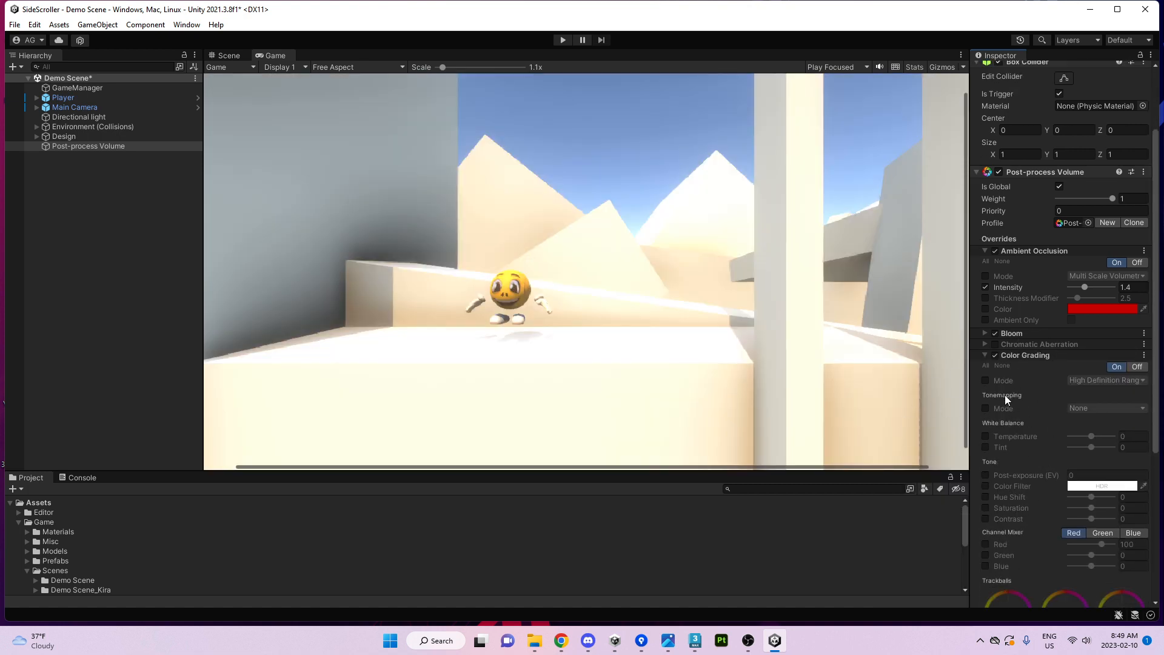
left_click(986, 380)
left_click(1090, 382)
left_click(1071, 394)
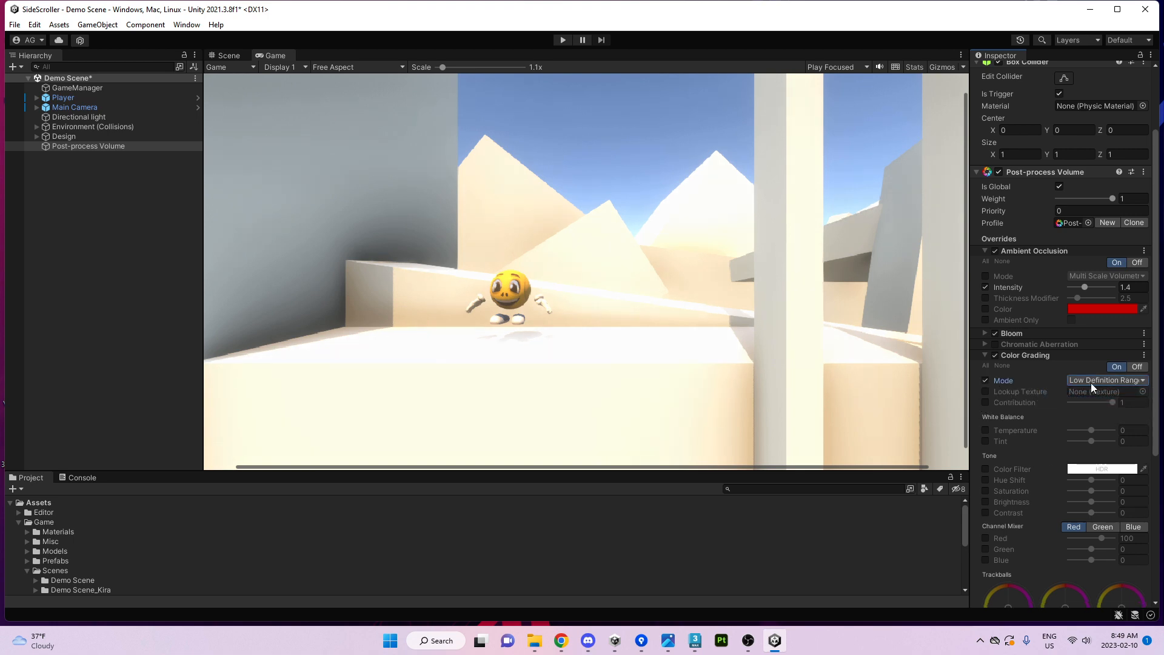
left_click(1091, 382)
left_click(1088, 406)
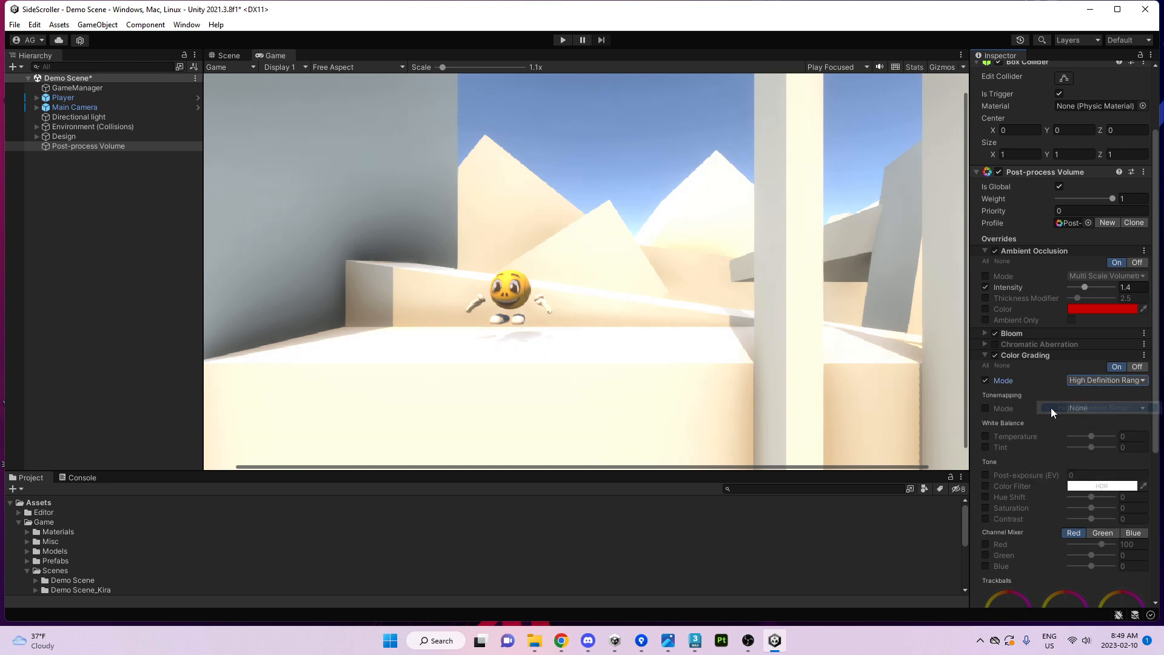
Enable the Tonemapping override and compare the Neutral, ACES and None modes.
left_click(986, 409)
left_click(1089, 408)
left_click(1094, 438)
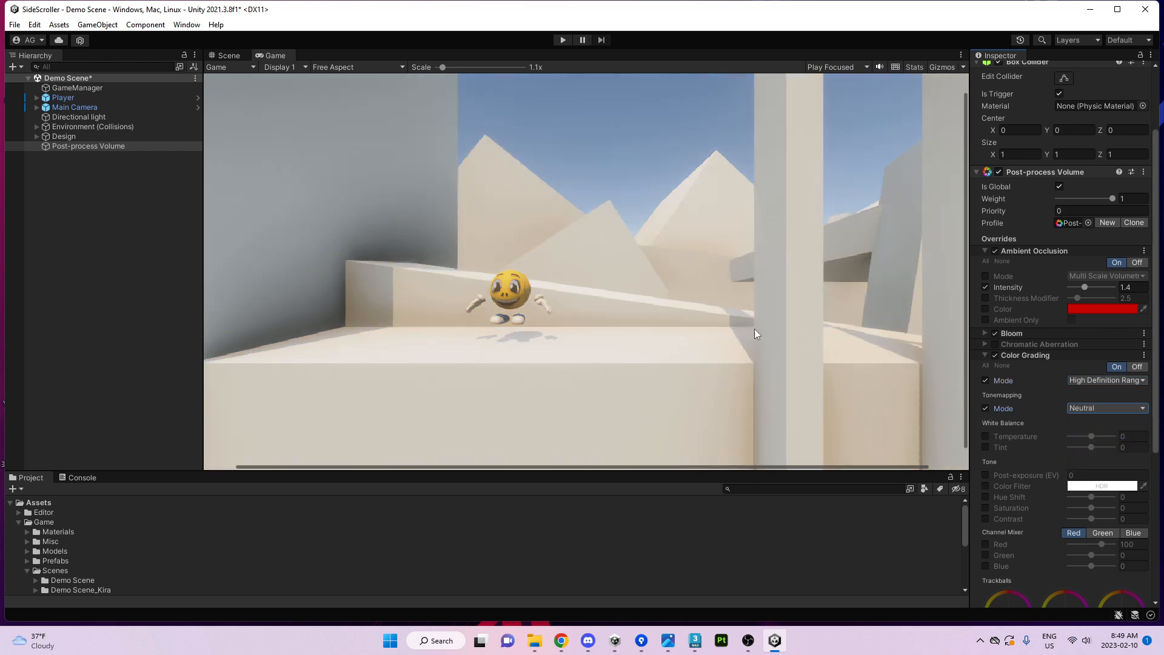
left_click(1086, 408)
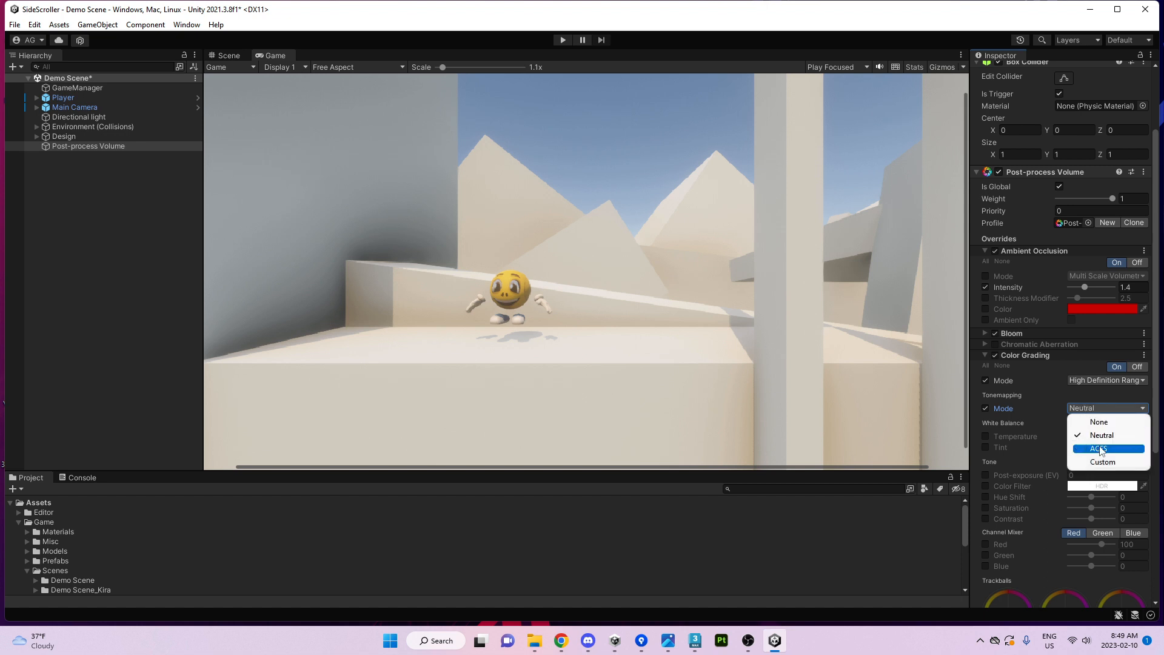
left_click(1100, 448)
left_click(1093, 407)
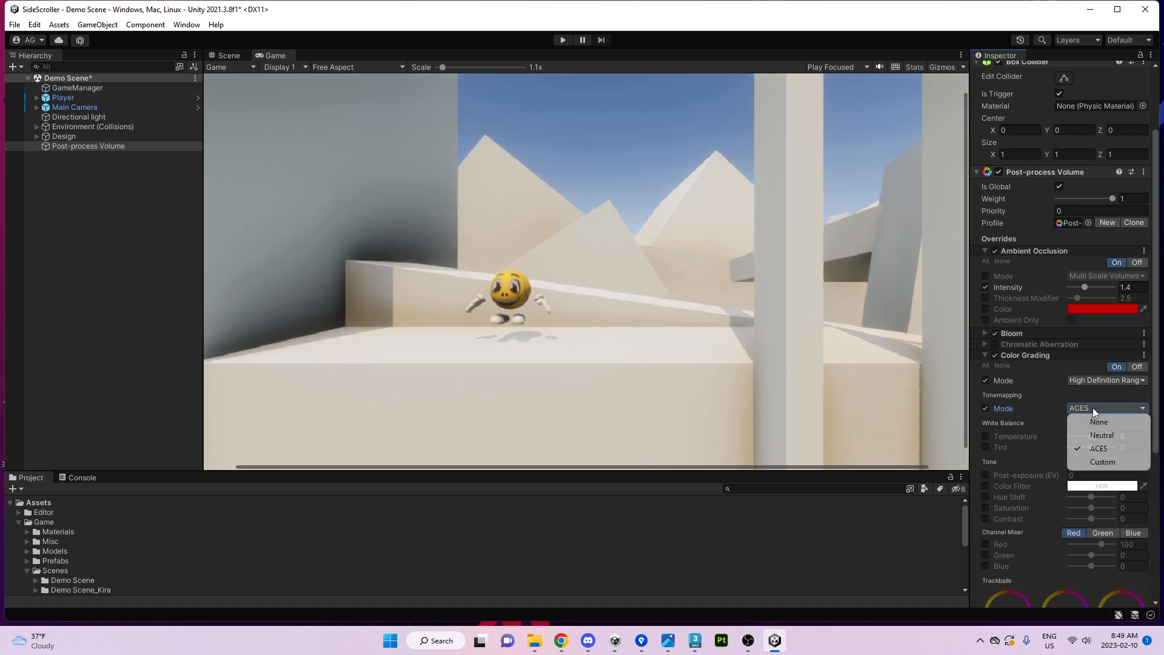
left_click(1084, 427)
left_click(1082, 410)
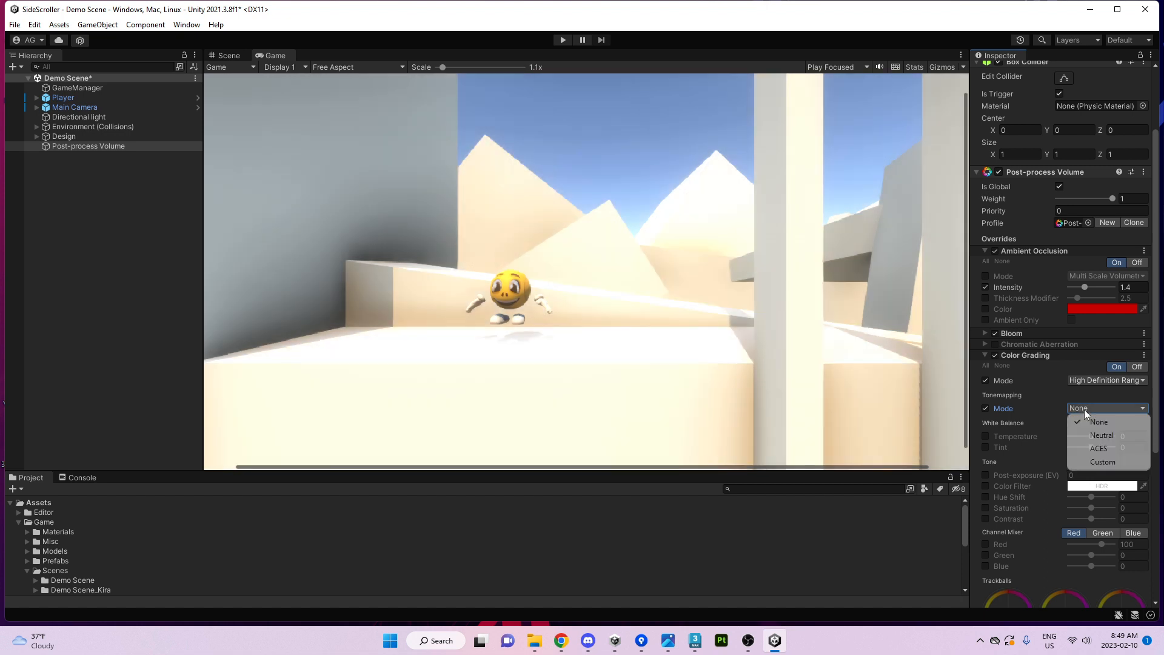
left_click(1091, 438)
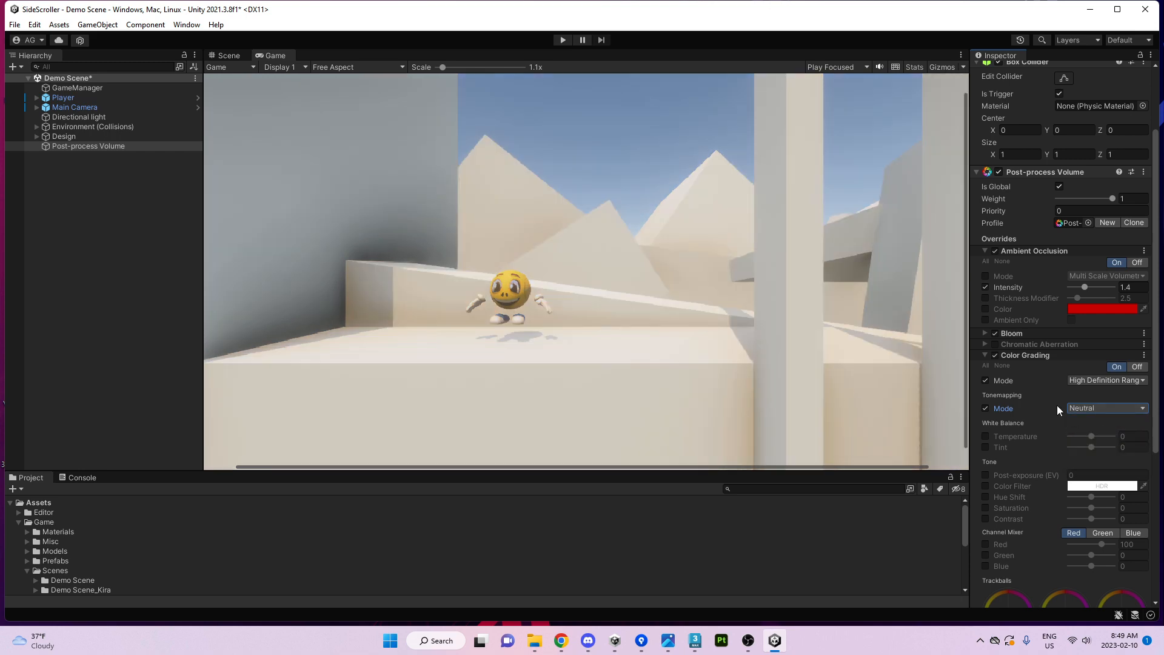
left_click(1079, 406)
left_click(1091, 450)
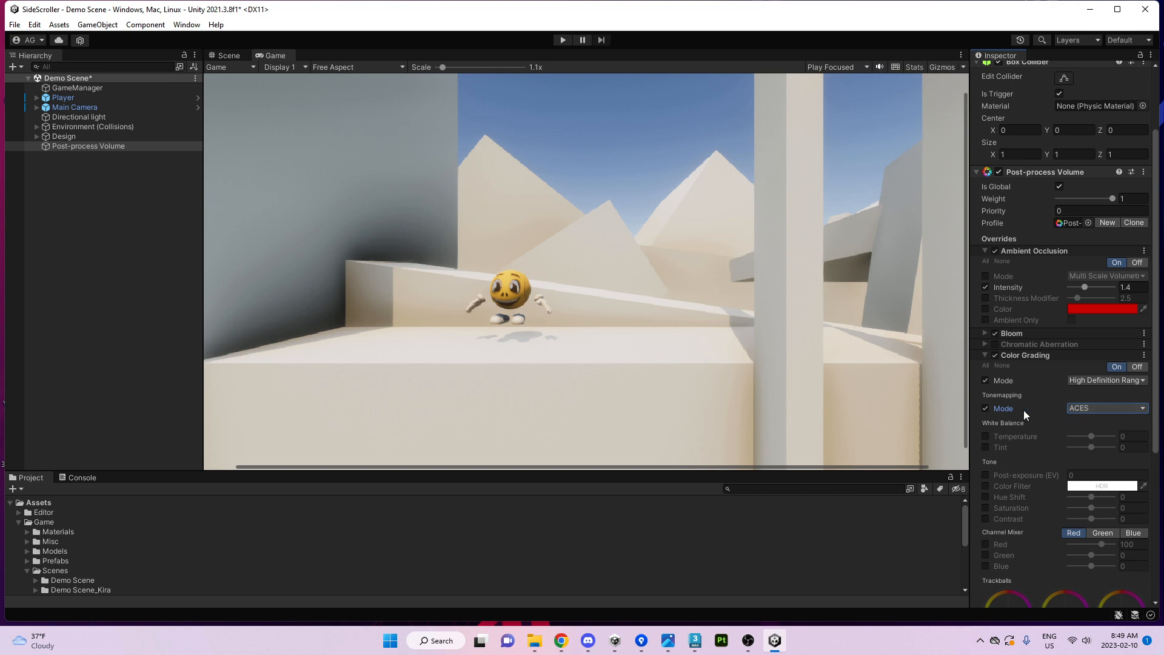
Try a Custom tone curve with toe strength 0.36 and toe length 1.
left_click(1068, 408)
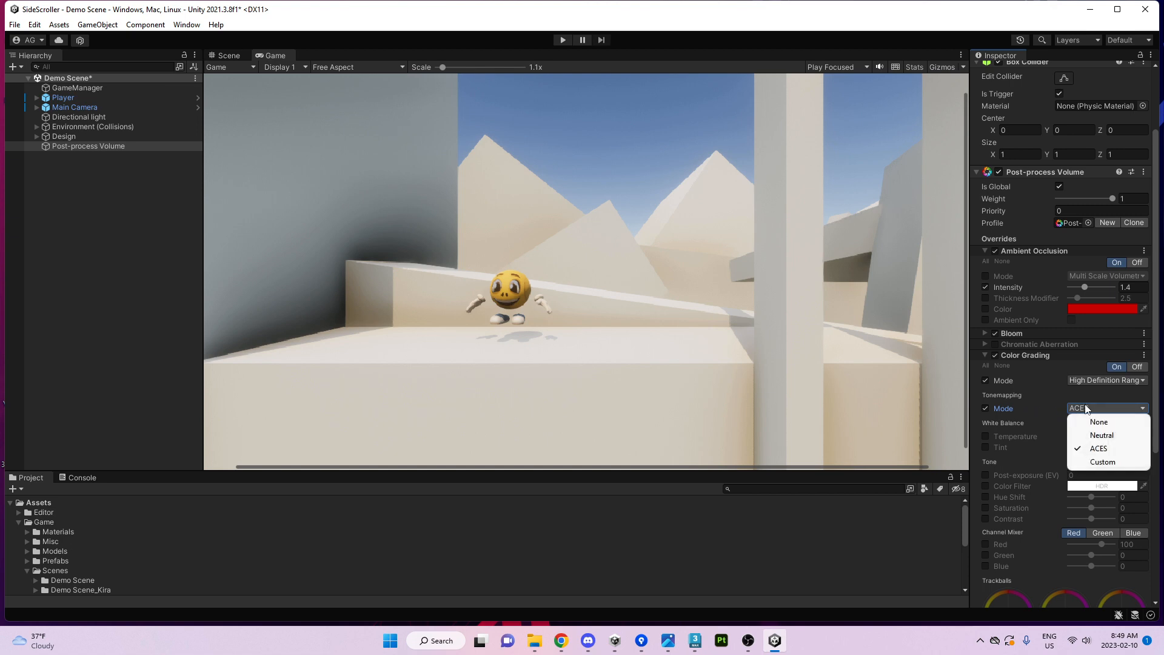
left_click(1101, 463)
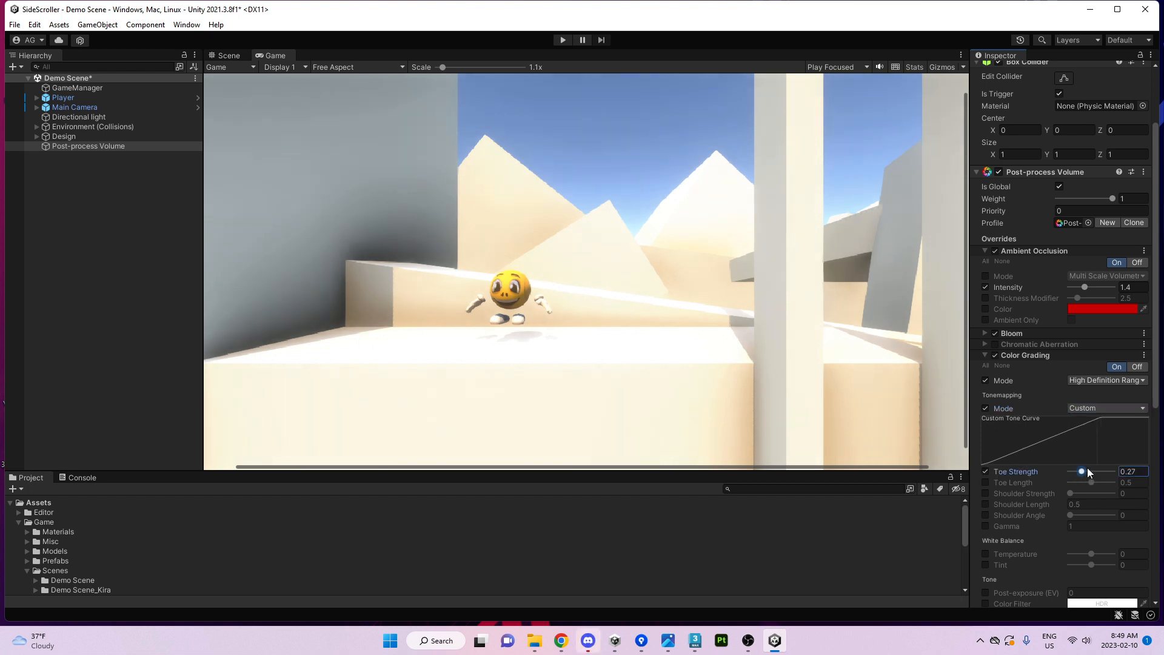
left_click(1086, 471)
left_click(987, 482)
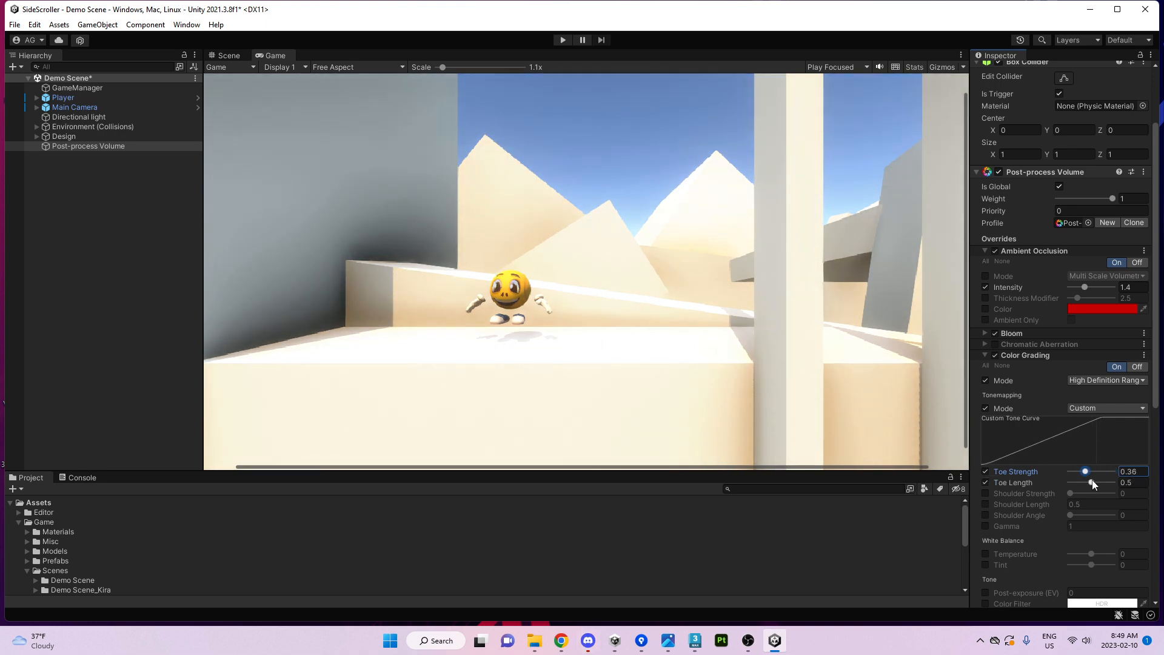
left_click_drag(1091, 482, 1117, 482)
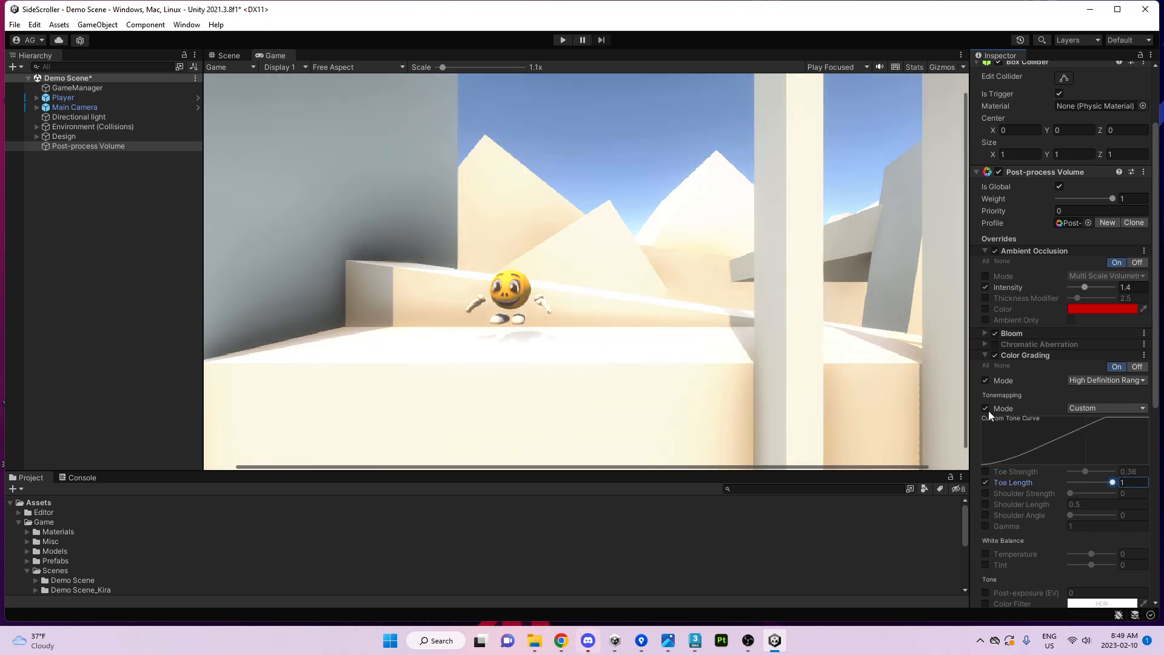
Cycle tonemapping through ACES, Neutral and None, settle on ACES, and enable the temperature override.
left_click(1105, 408)
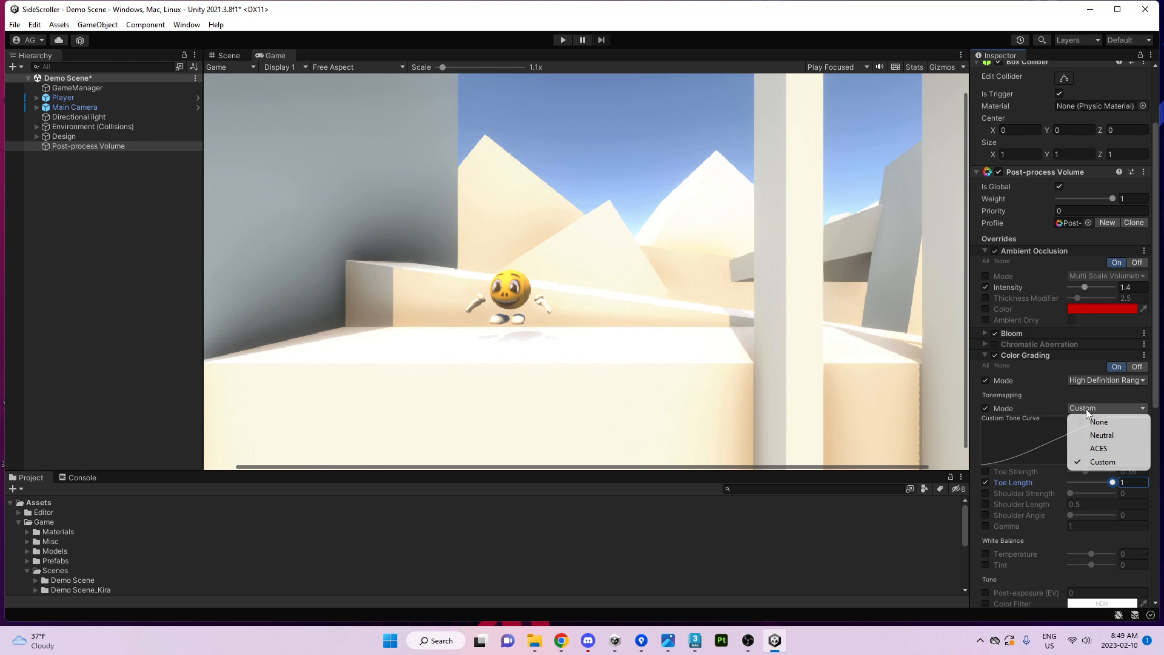
left_click(1101, 449)
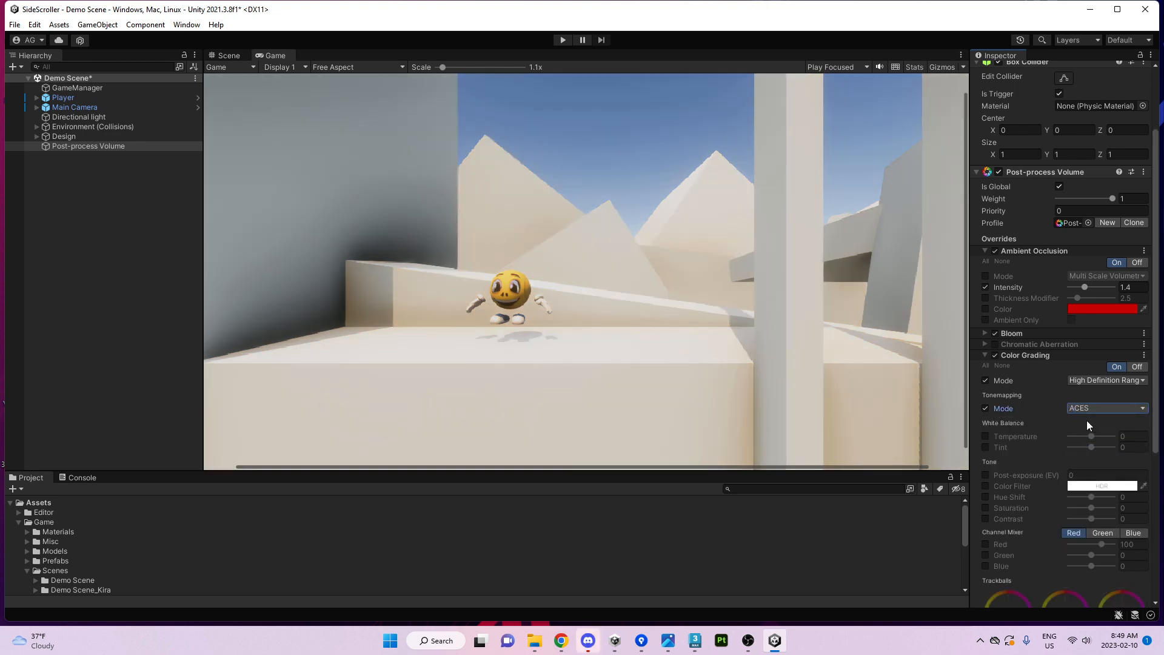
left_click(1085, 408)
left_click(1094, 437)
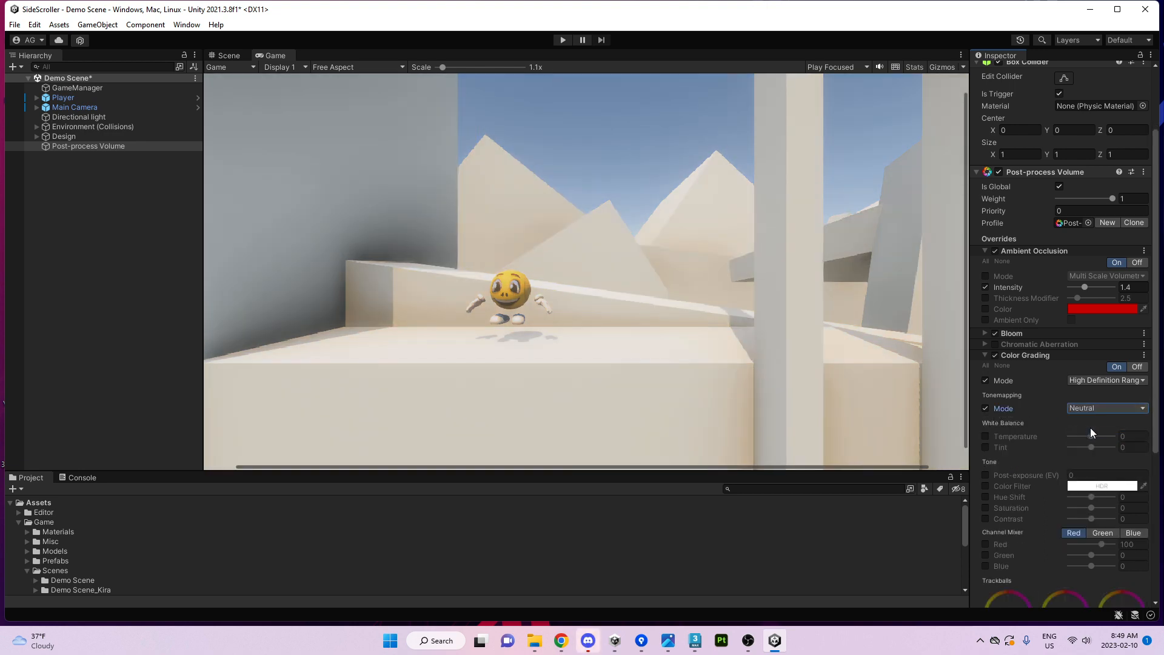
left_click(1095, 409)
left_click(1095, 422)
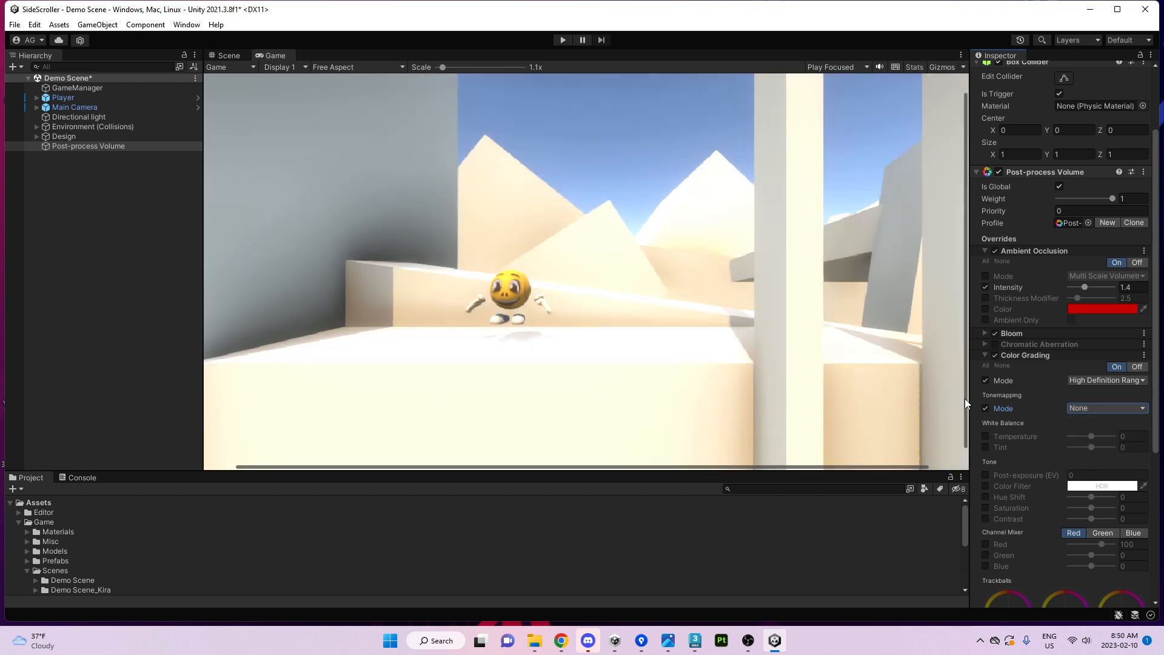
left_click(1079, 408)
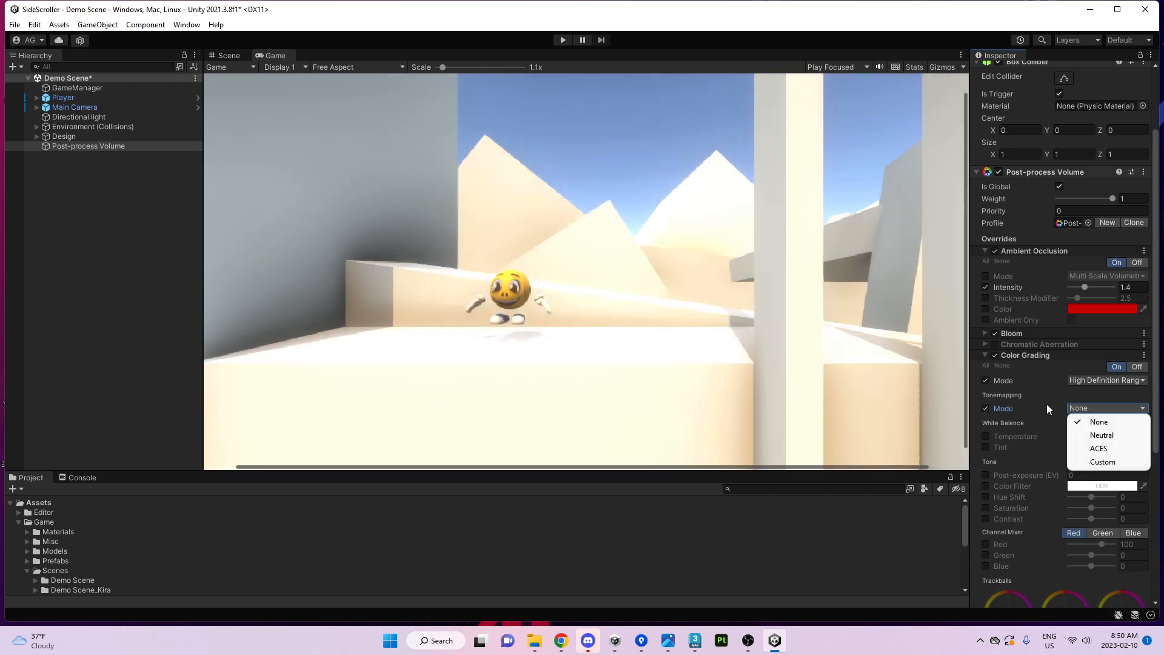
left_click(1086, 435)
left_click(1090, 409)
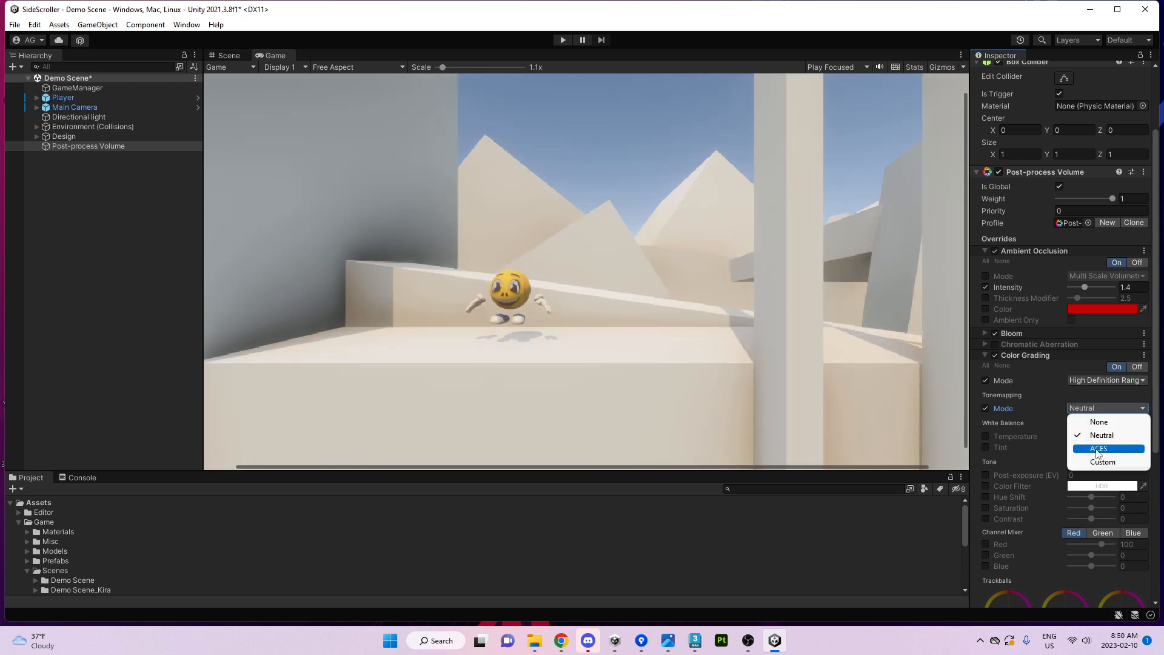
left_click(1095, 449)
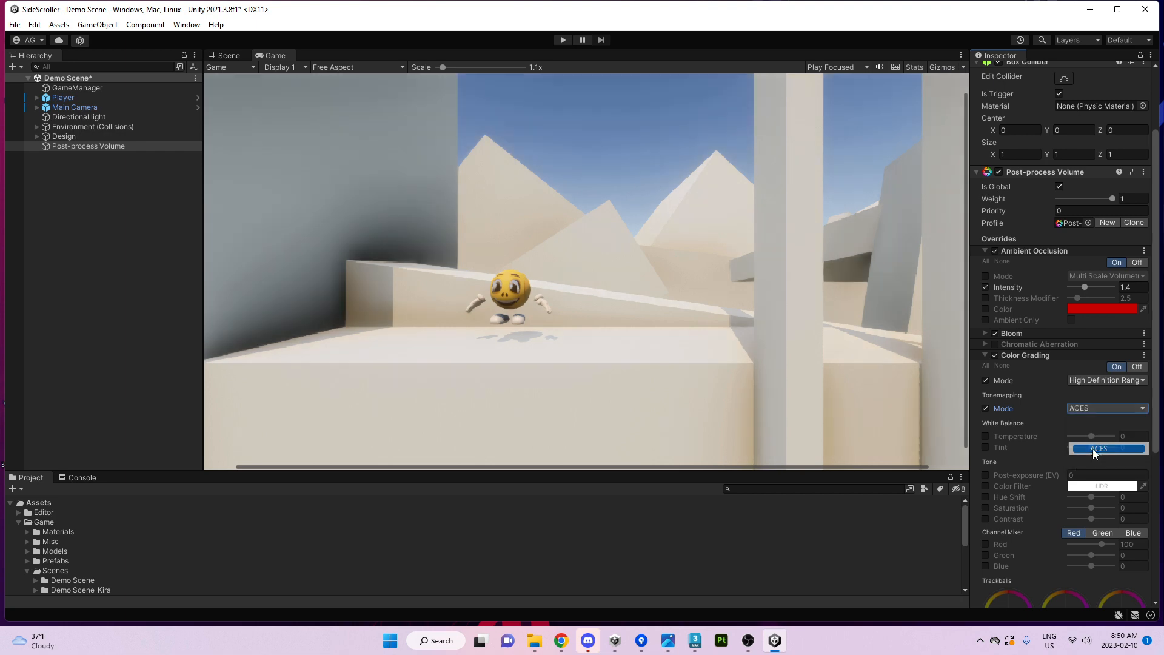
left_click(986, 436)
Try warming the temperature to 34, then turn off the temperature and tint overrides.
mouse_move(1093, 441)
left_mouse_down()
mouse_move(1104, 438)
mouse_move(1075, 450)
mouse_move(1103, 447)
left_mouse_up()
left_click(985, 436)
left_click(986, 447)
left_click(985, 448)
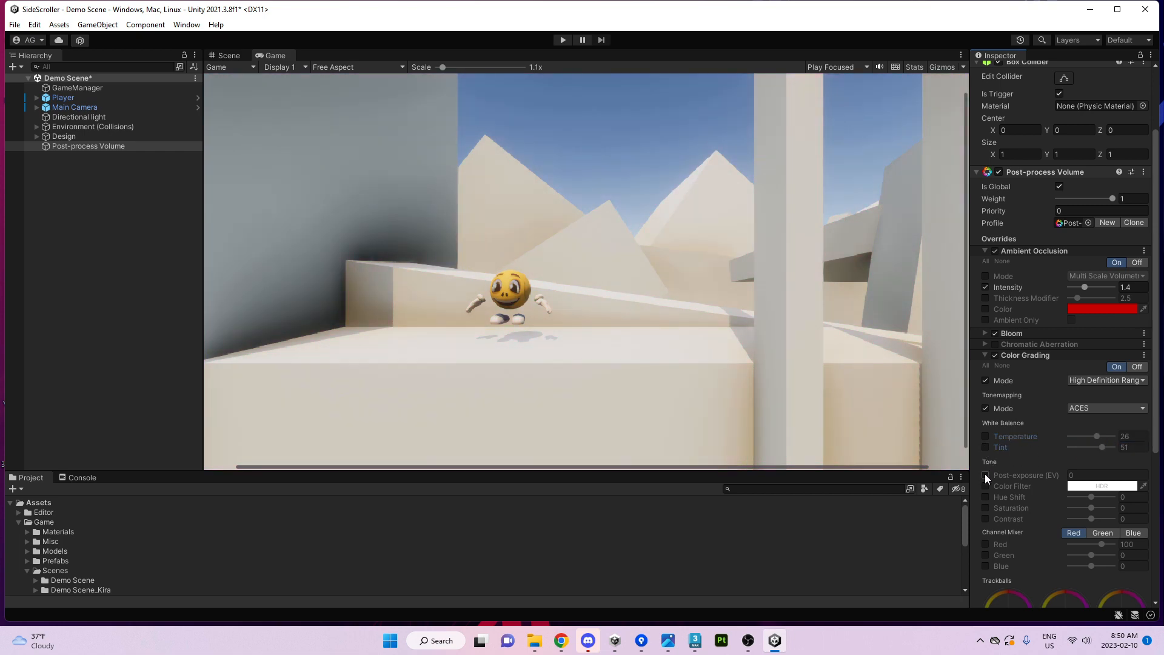
Adjust post-exposure and contrast, ending at contrast 100 and post-exposure -1.22.
left_click(986, 475)
left_click_drag(1017, 475, 1062, 473)
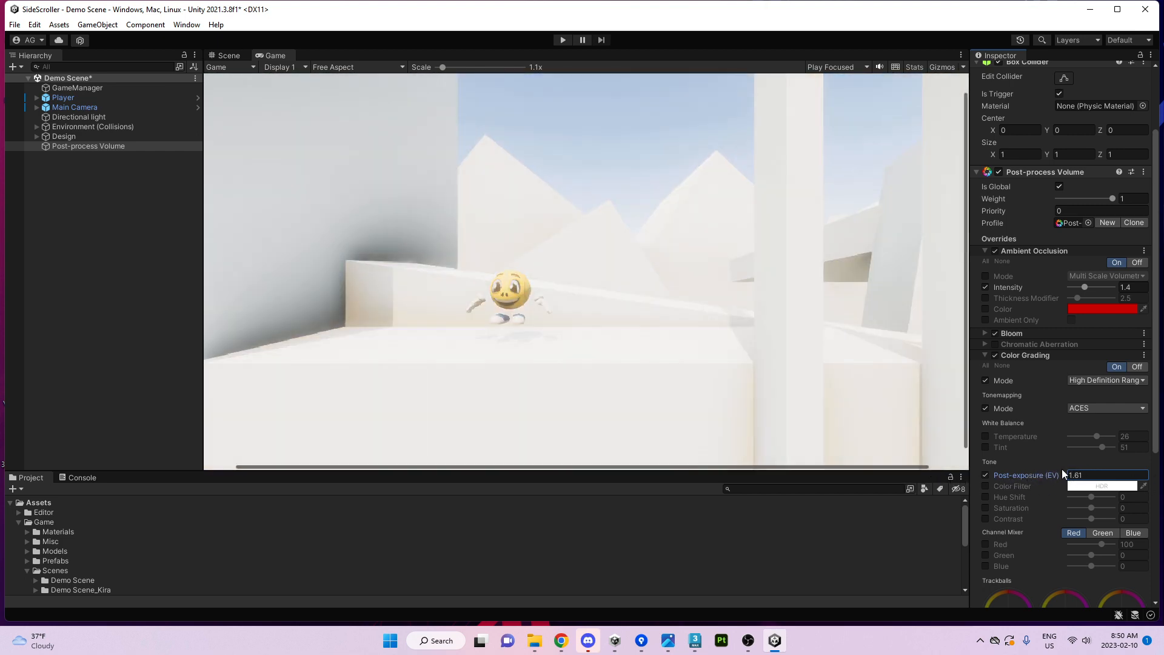
left_click(985, 519)
left_click_drag(1097, 522, 1081, 520)
left_click_drag(1054, 475, 990, 476)
left_click(1083, 520)
left_click_drag(1083, 520, 1118, 513)
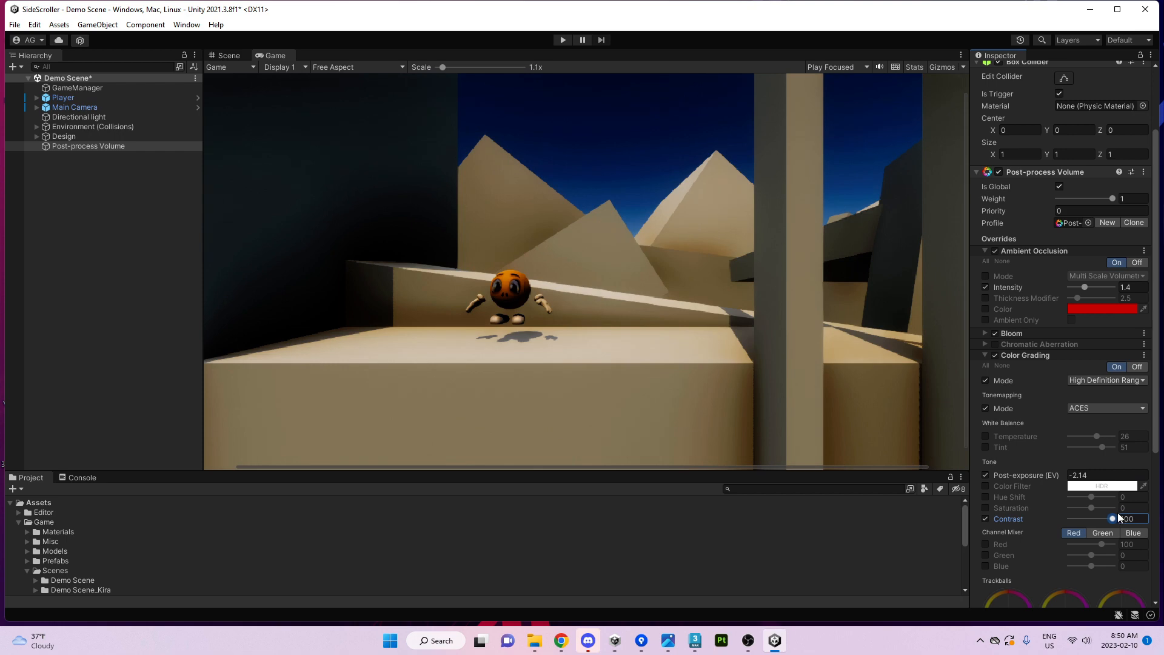
left_click_drag(1043, 476, 1116, 496)
Try saturation and hue shift, then disable the saturation, hue shift, contrast and post-exposure overrides.
left_click(986, 508)
left_click(985, 496)
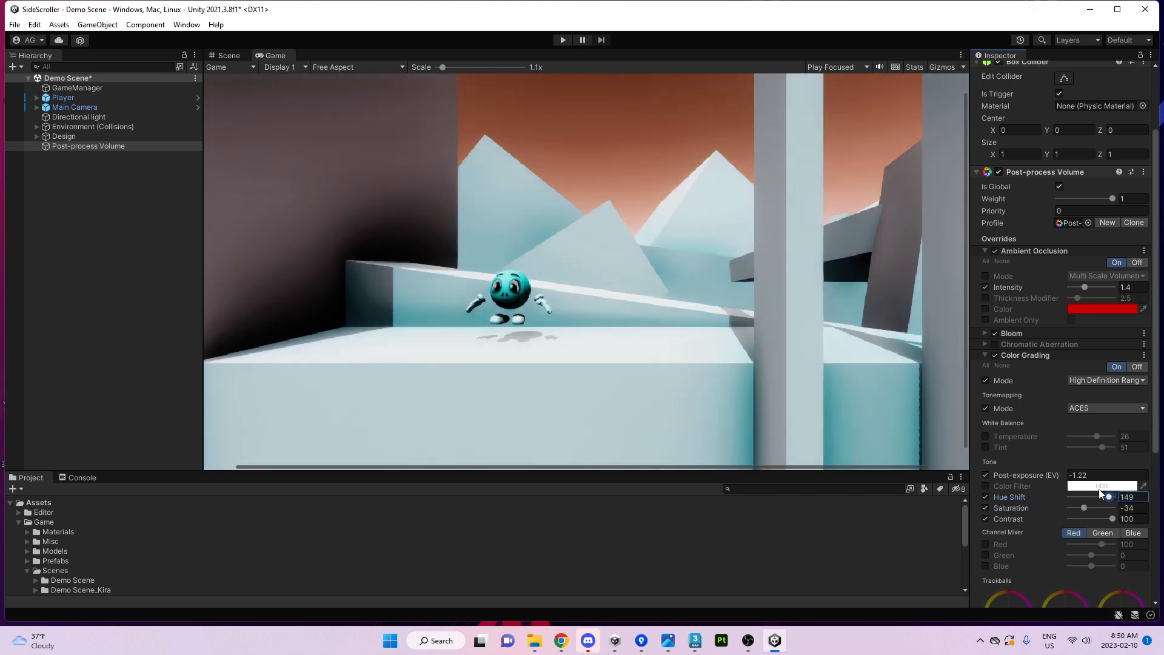
left_click(986, 508)
left_click(986, 497)
left_click(986, 519)
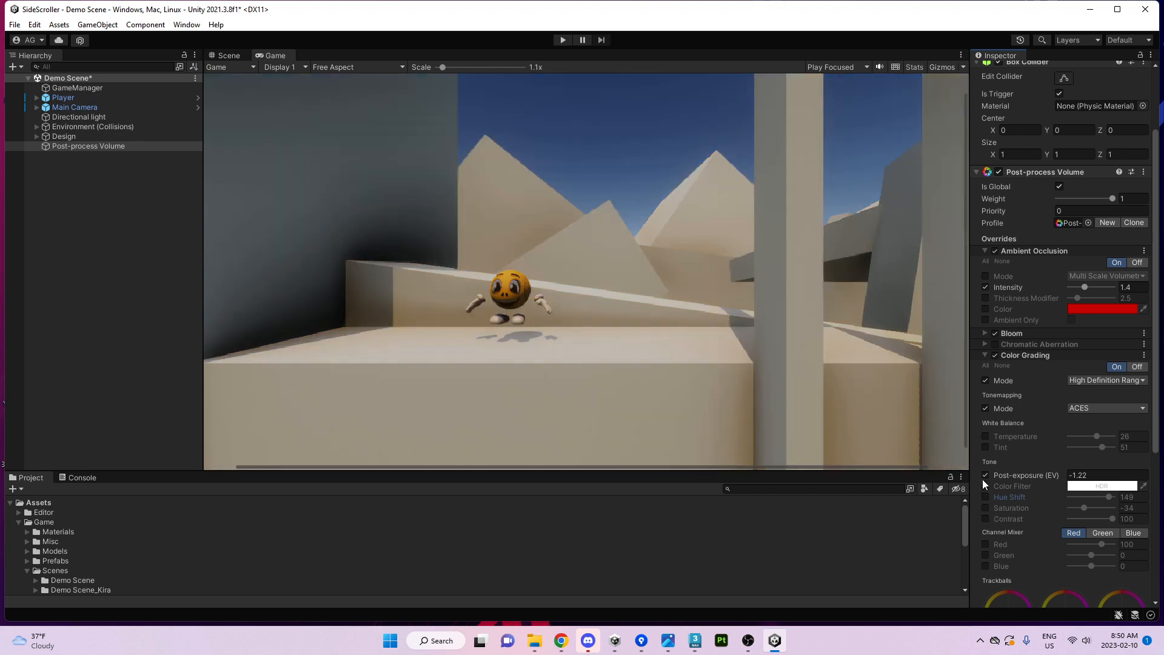
left_click(986, 475)
scroll(1009, 489, "down", 3)
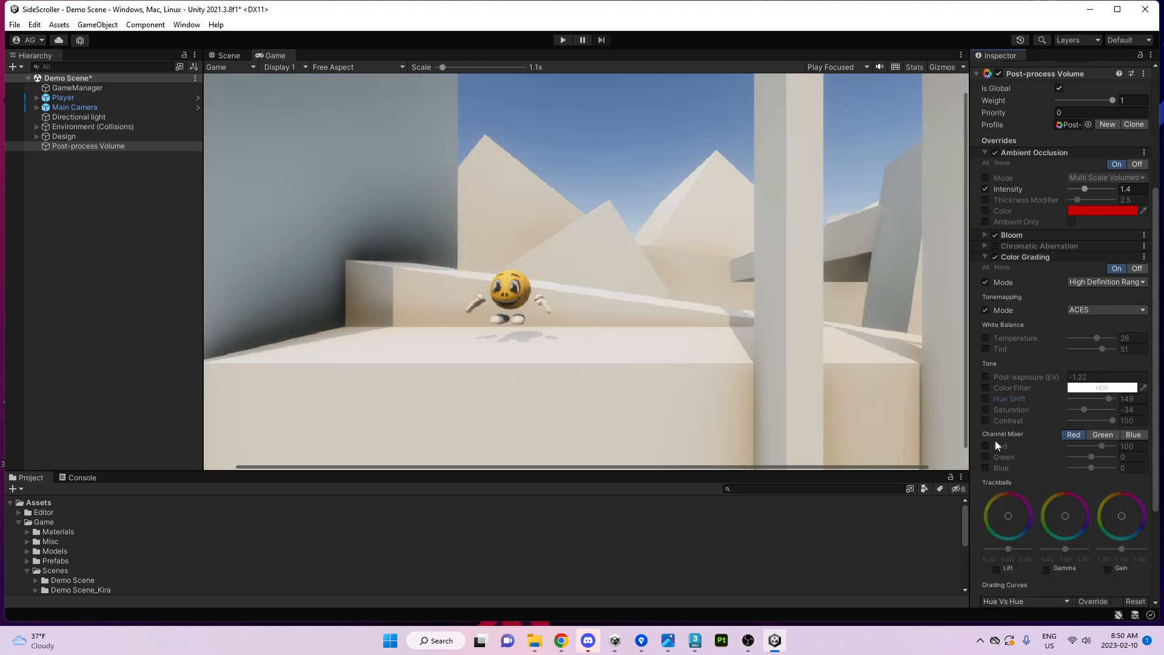
Enable and shift the Lift, Gamma and Gain trackballs to tint shadows, midtones and highlights.
left_click(996, 568)
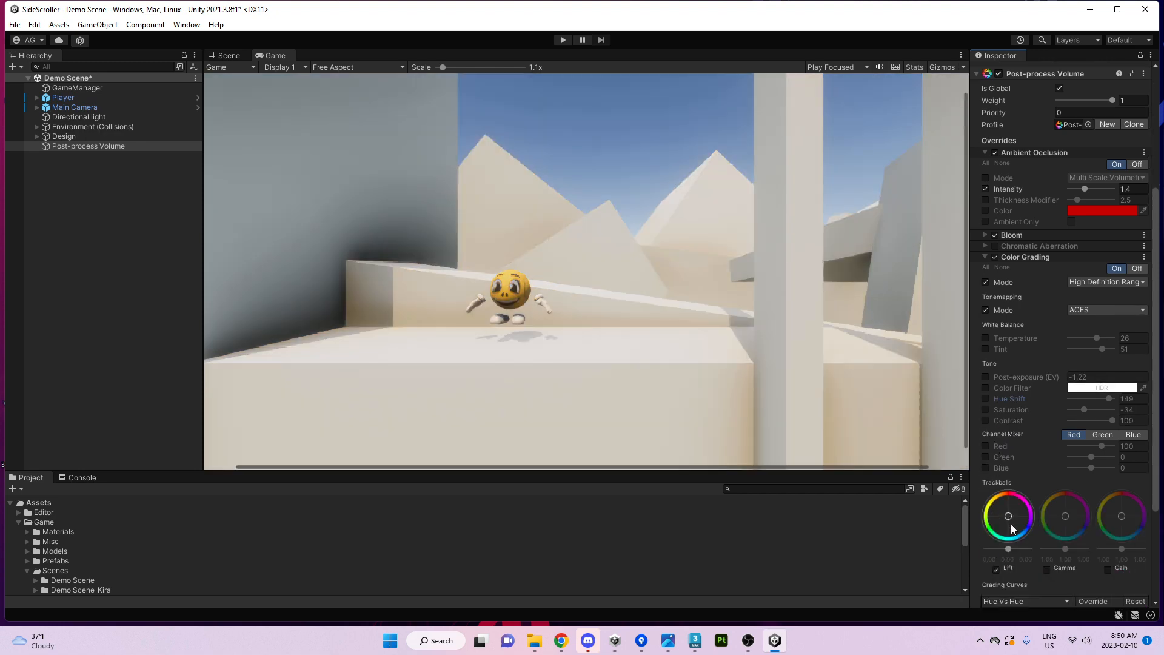
left_click_drag(1010, 523, 1037, 512)
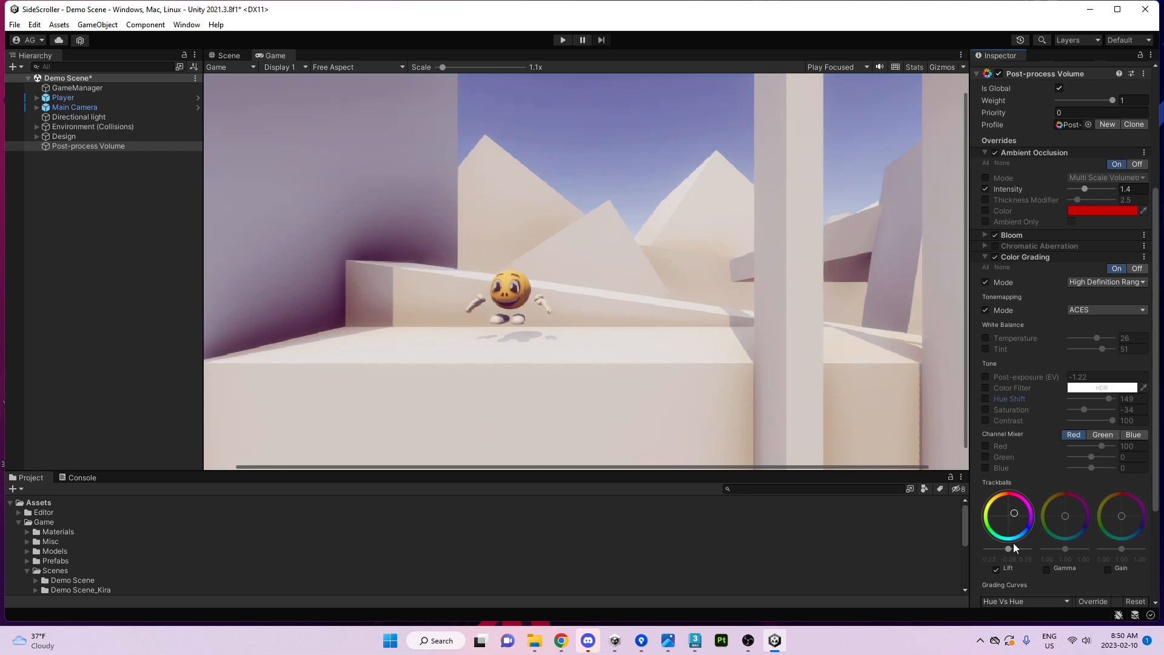
left_click_drag(1065, 555, 1026, 538)
left_click(1108, 570)
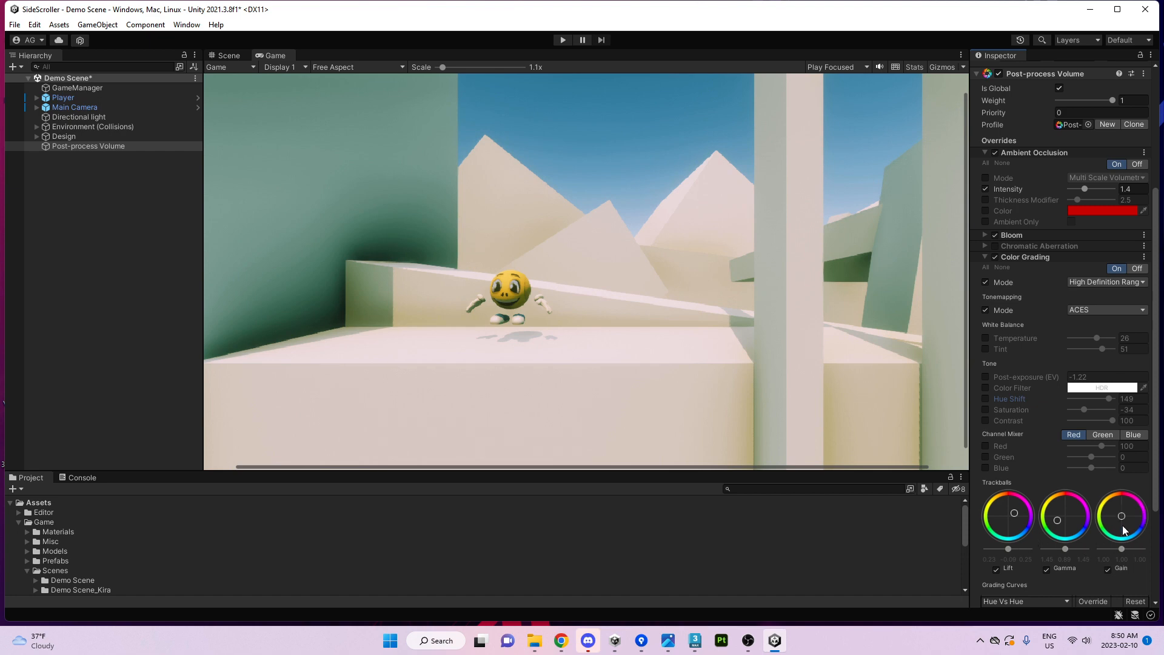
mouse_move(1125, 523)
left_mouse_down()
mouse_move(1139, 489)
mouse_move(1158, 505)
mouse_move(1121, 523)
mouse_move(1138, 531)
mouse_move(1090, 521)
mouse_move(1095, 505)
mouse_move(1089, 541)
mouse_move(1117, 512)
mouse_move(1111, 526)
left_mouse_up()
Turn off the Lift, Gain and Gamma trackballs and collapse Color Grading.
scroll(1111, 525, "down", 4)
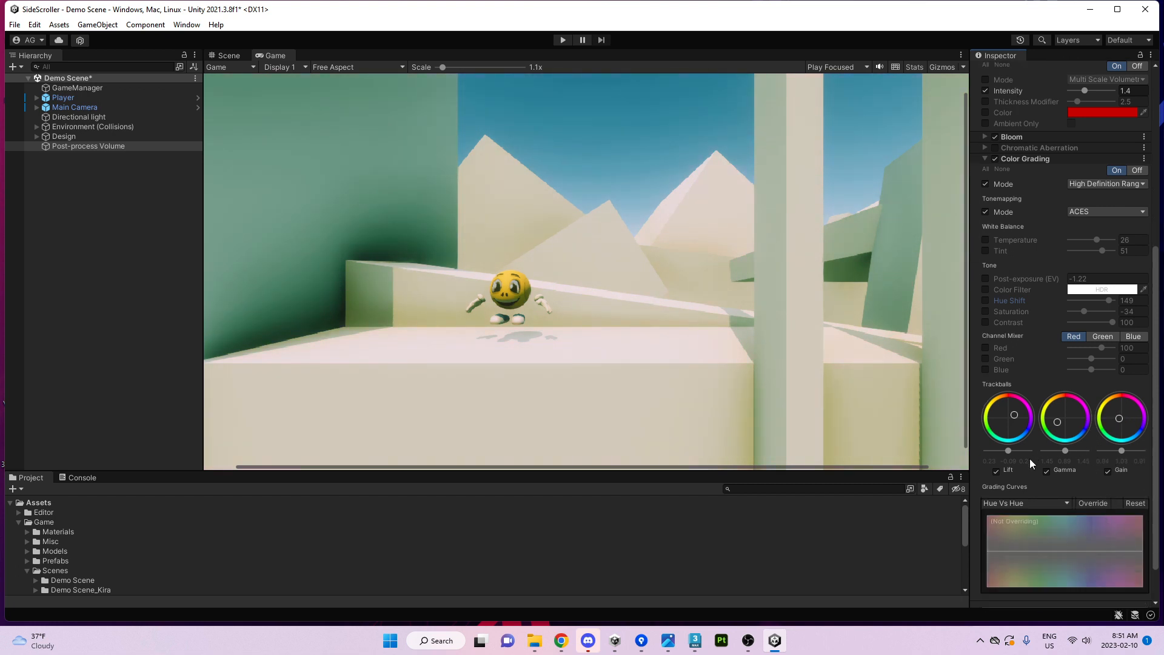
scroll(1029, 459, "down", 2)
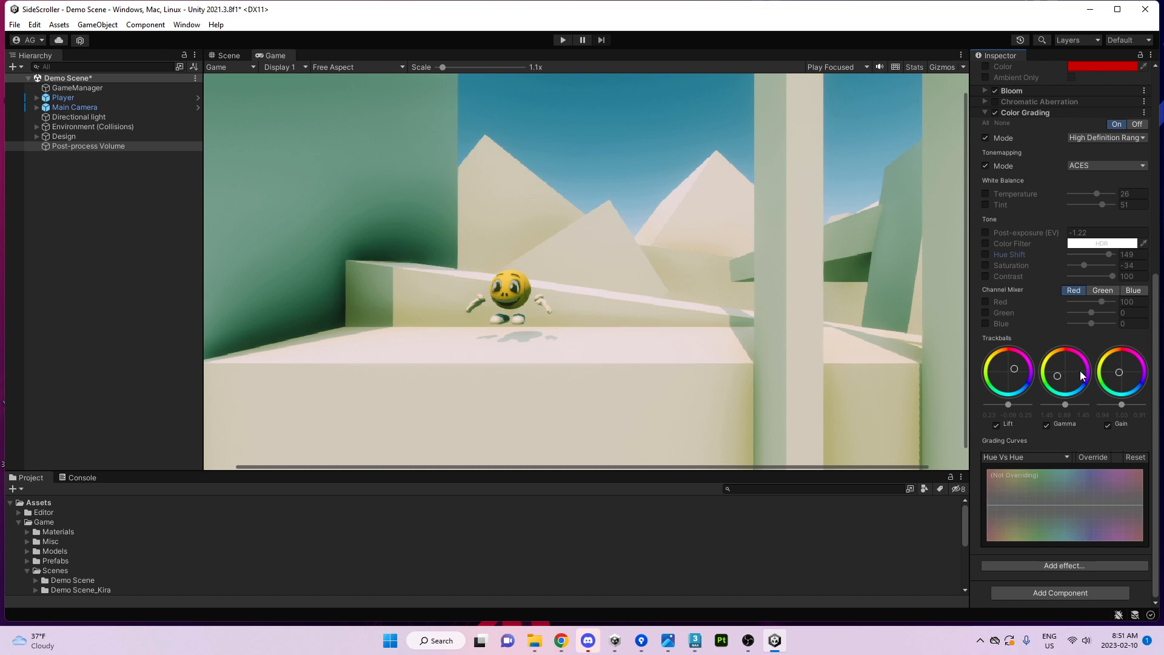
scroll(999, 365, "up", 4)
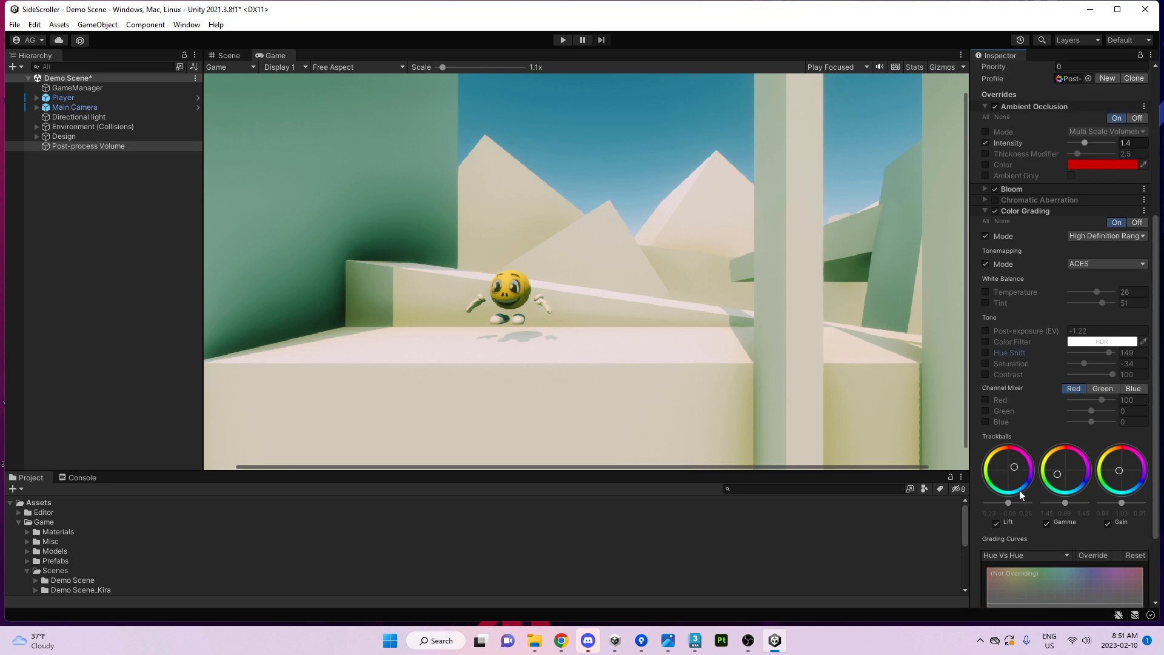
left_click(997, 524)
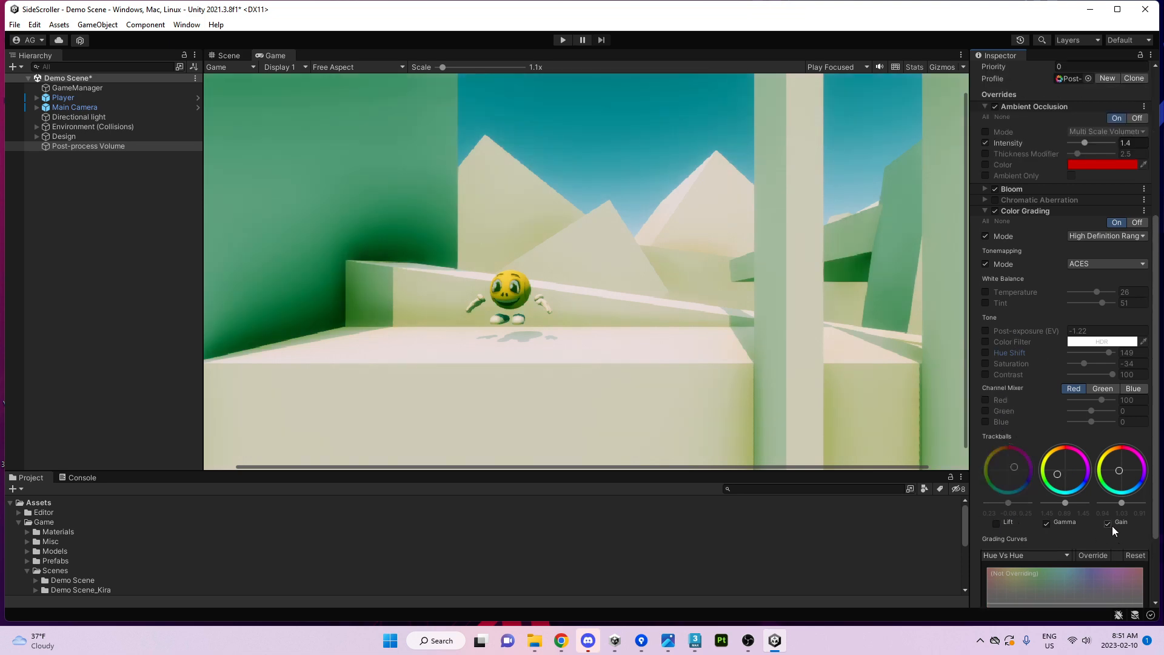
left_click(1109, 524)
left_click(1047, 524)
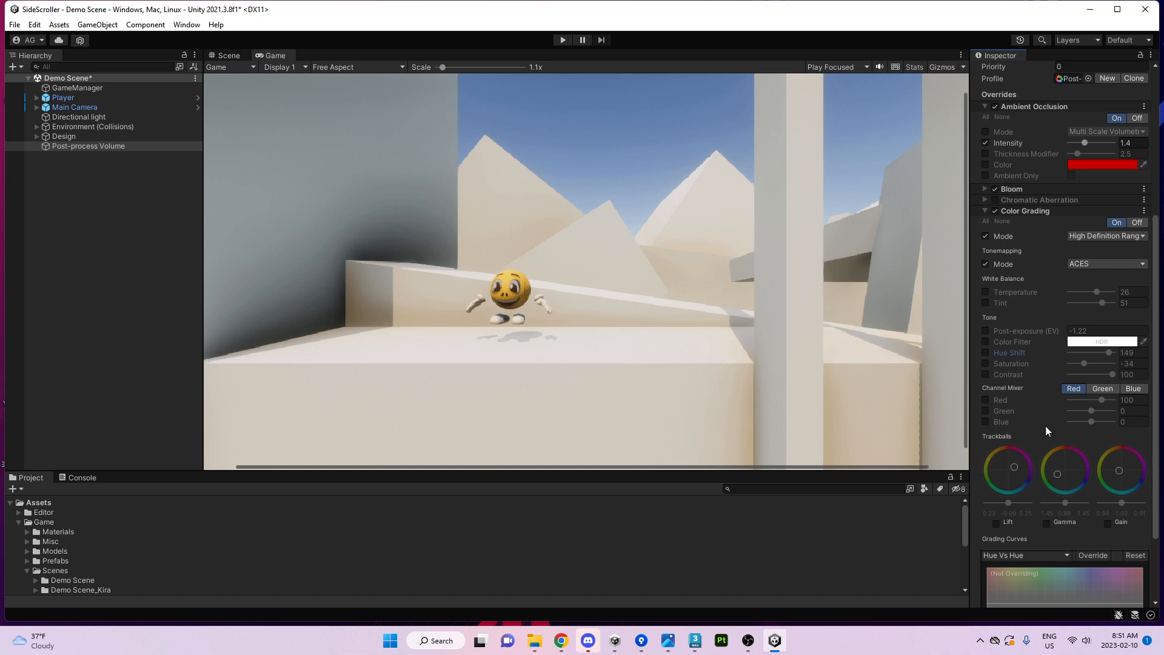
left_click(1020, 214)
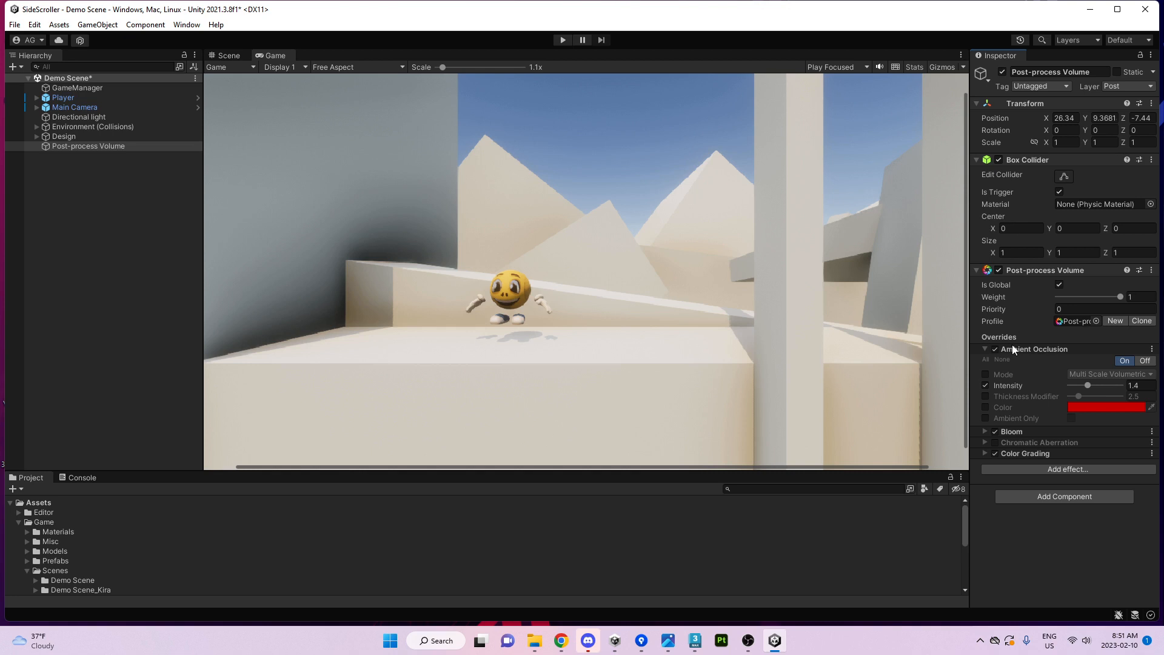
Compare Color Grading off and on, then add and expand a Depth of Field effect.
left_click(995, 453)
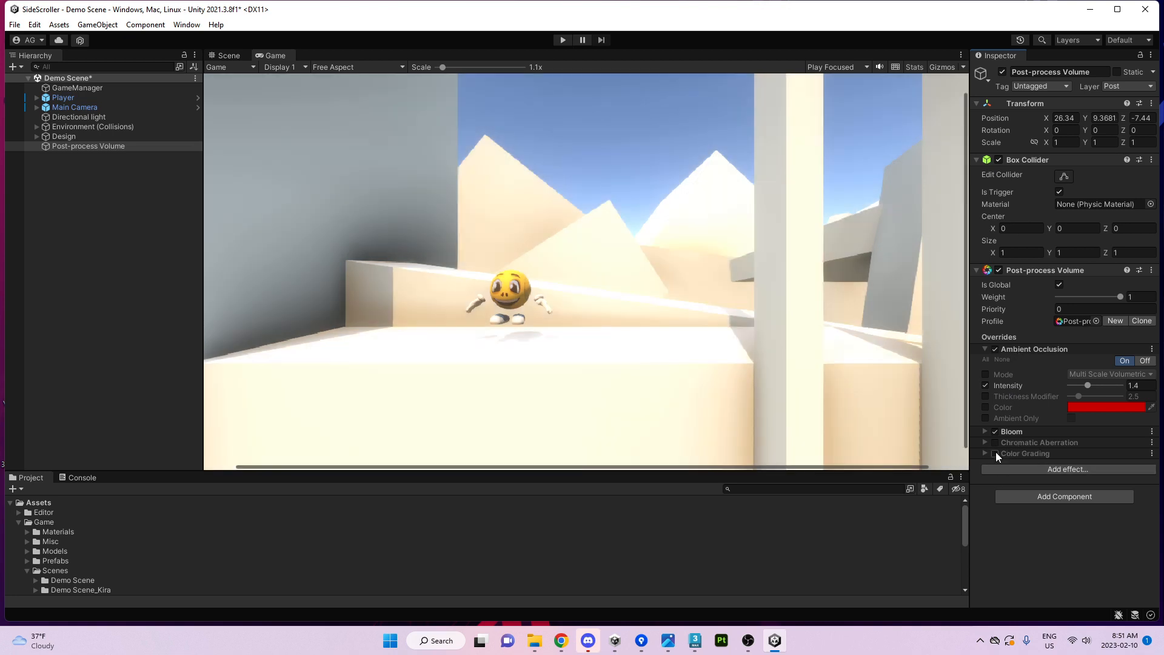
left_click(995, 453)
left_click(1002, 469)
mouse_move(1049, 476)
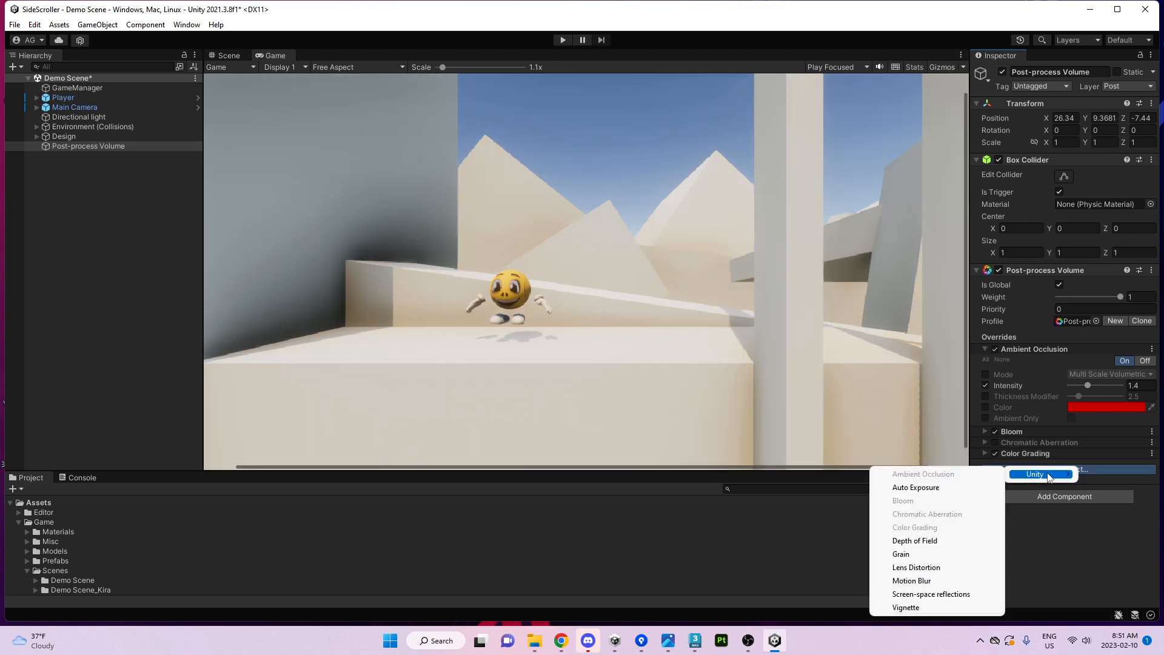
left_click(923, 541)
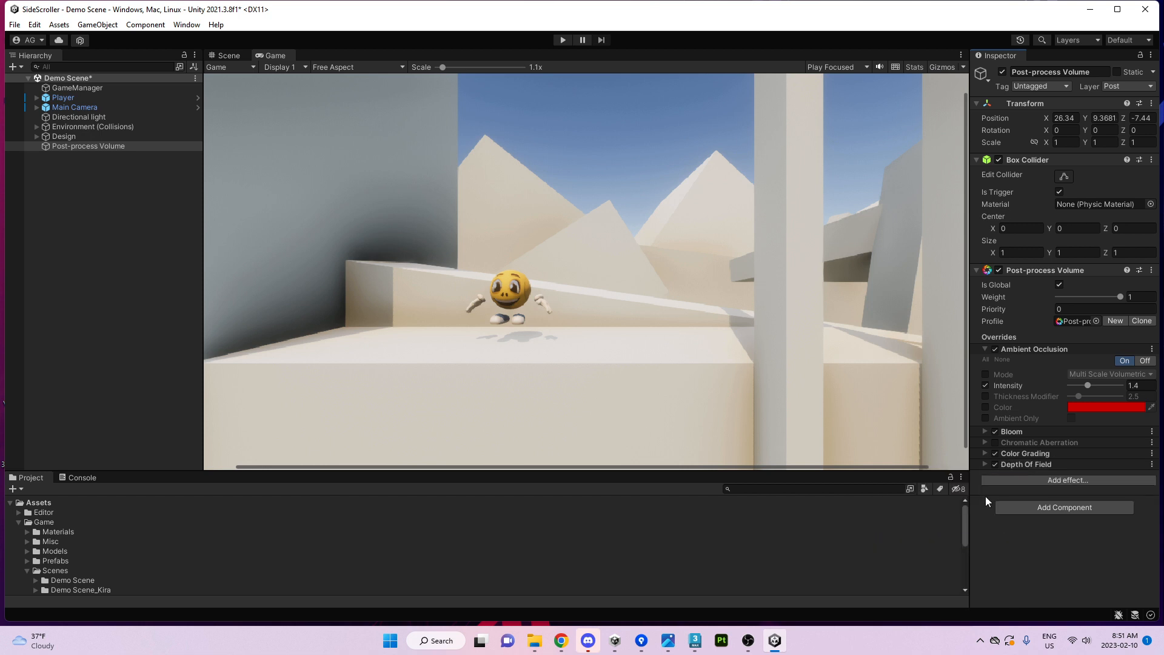
left_click(1015, 463)
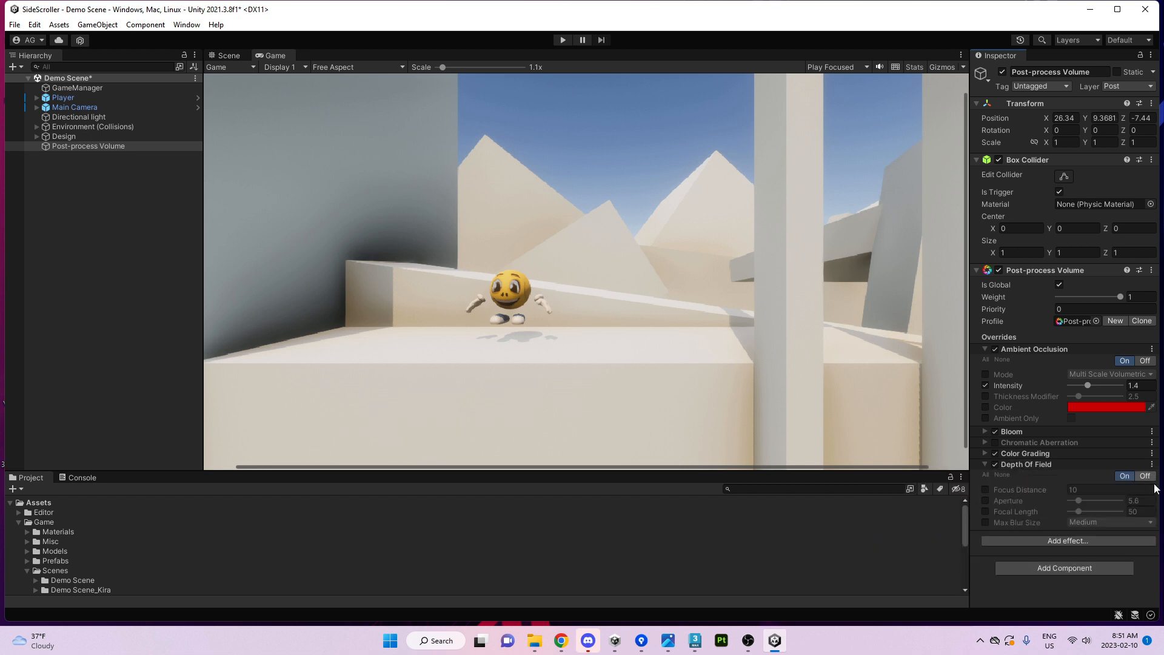
Set Focus Distance 6.4, Aperture 1.2 and Focal Length 37, then play the game to test.
left_click(985, 490)
left_click(985, 501)
left_click_drag(1077, 503, 1003, 480)
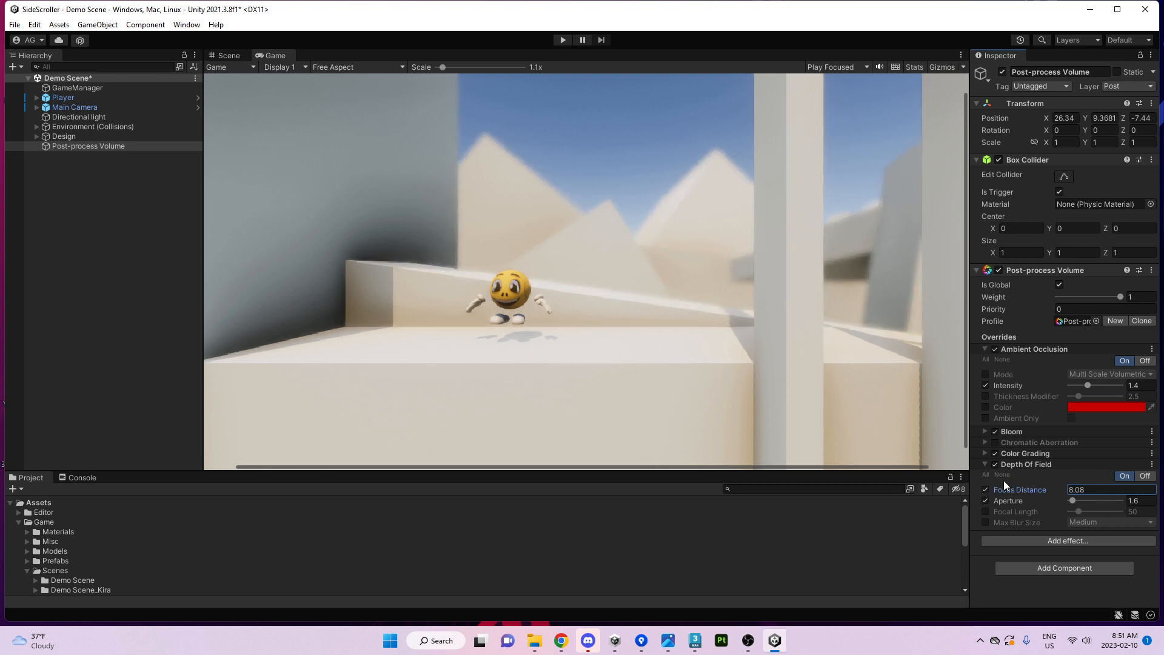
left_click(986, 512)
mouse_move(1075, 513)
left_mouse_down()
mouse_move(1033, 491)
mouse_move(1086, 510)
mouse_move(1070, 501)
left_mouse_up()
left_click(1037, 491)
type("5")
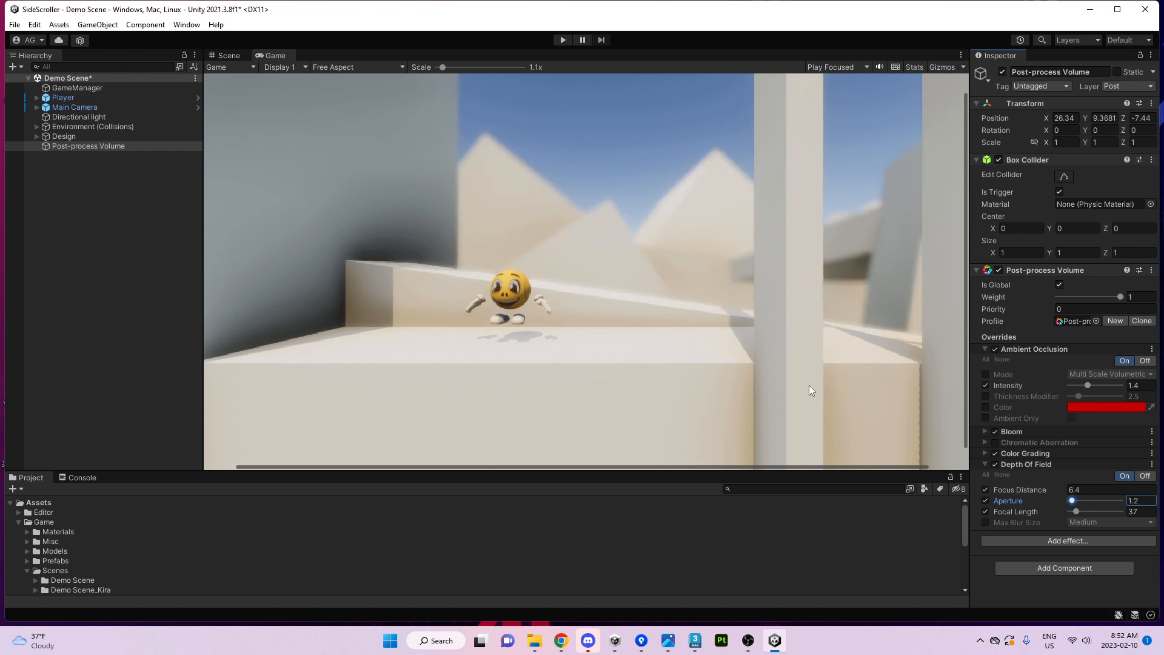
left_click(563, 39)
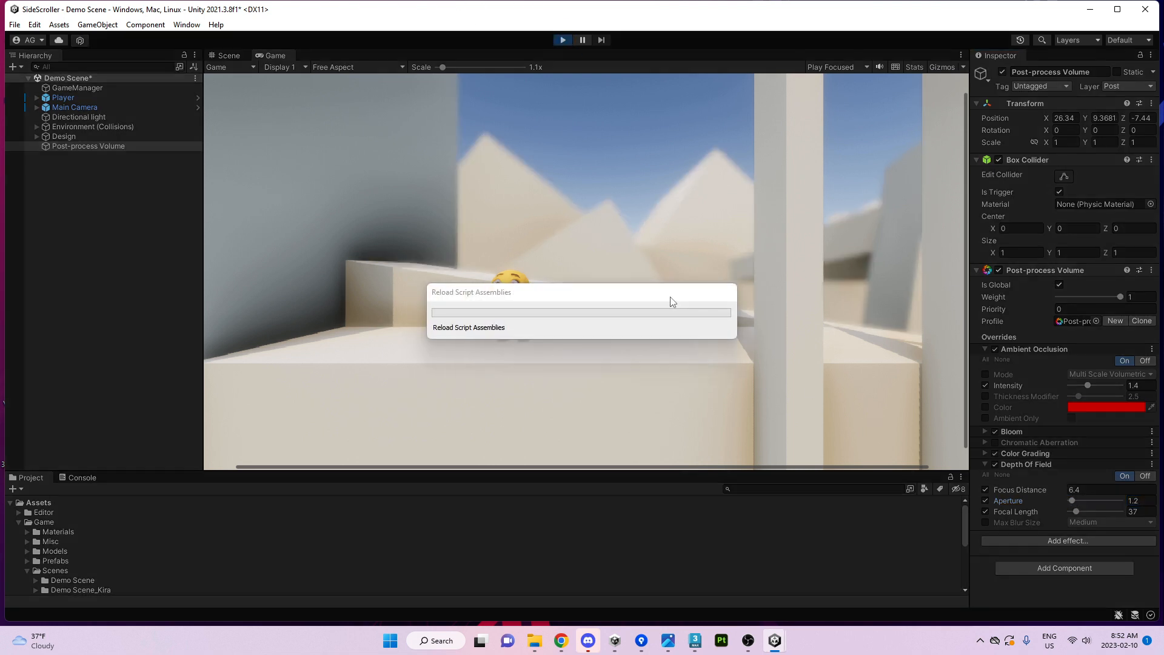
key("d")
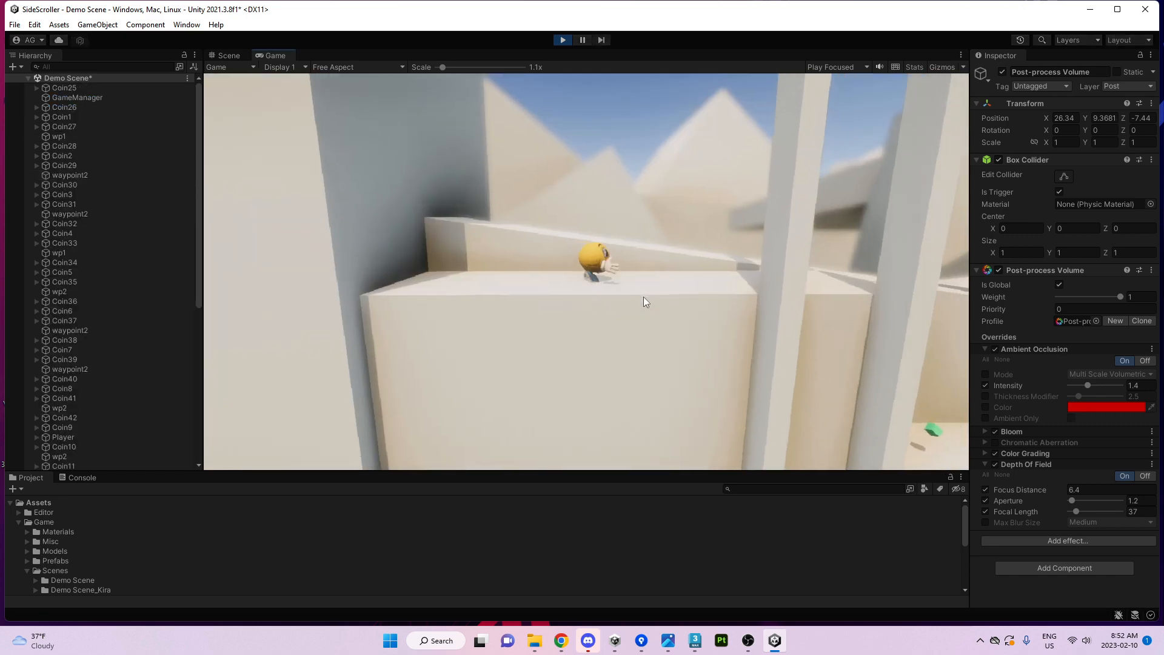
key("space")
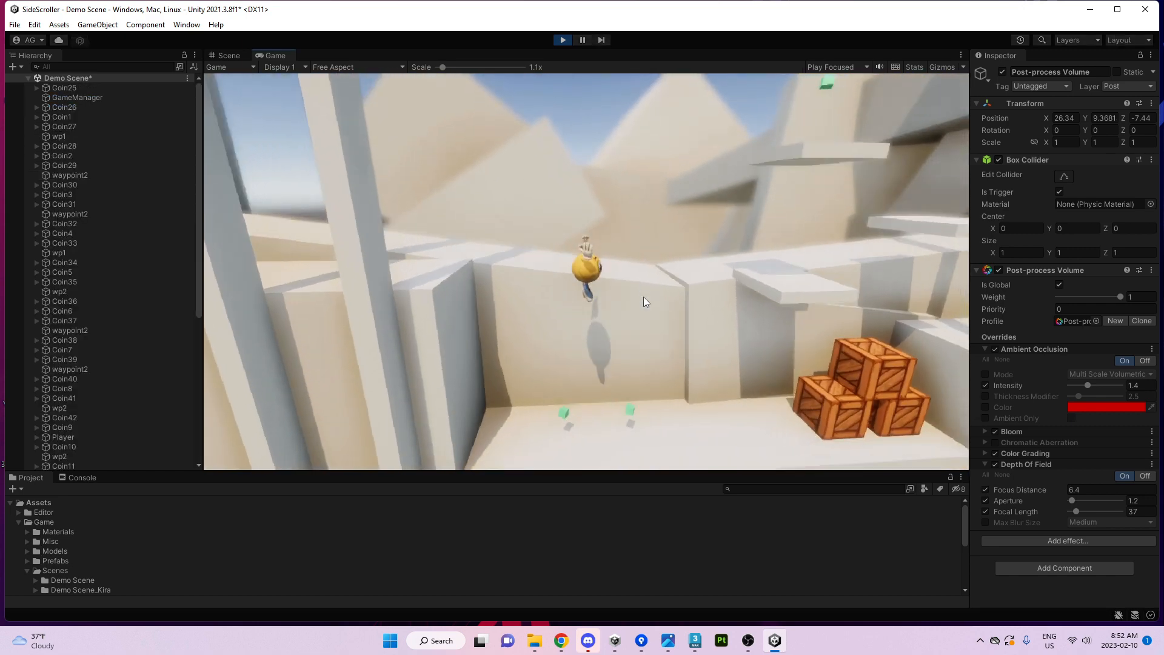
key("a")
key("space")
key("d")
key("d")
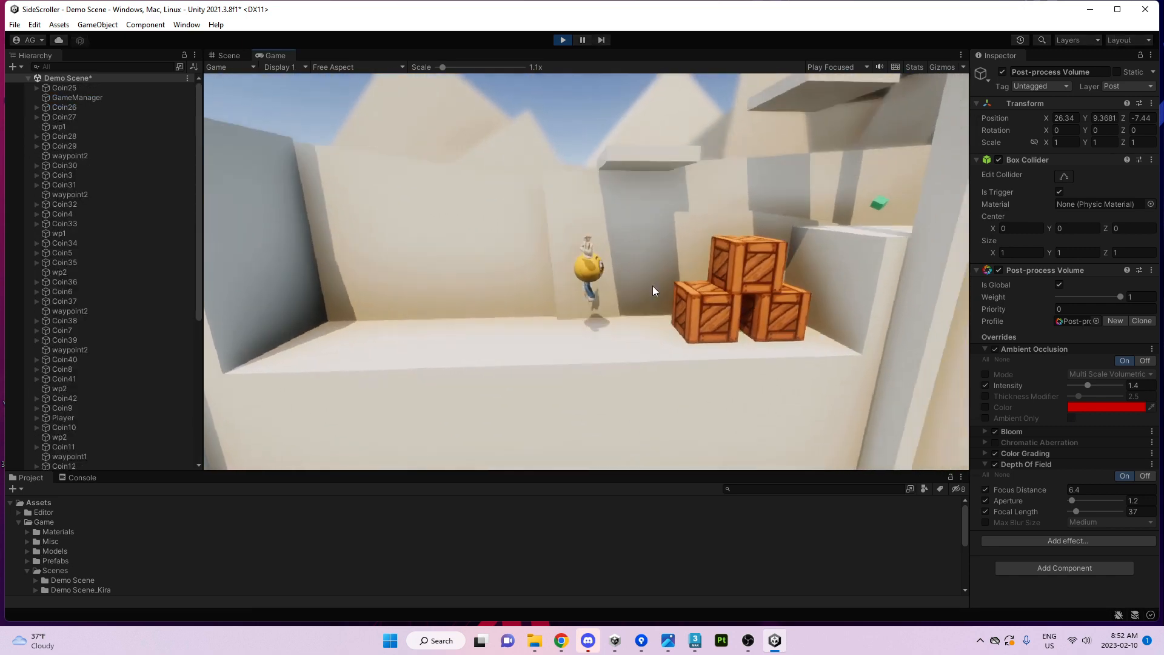
key("space")
key("a")
key("space")
key("a")
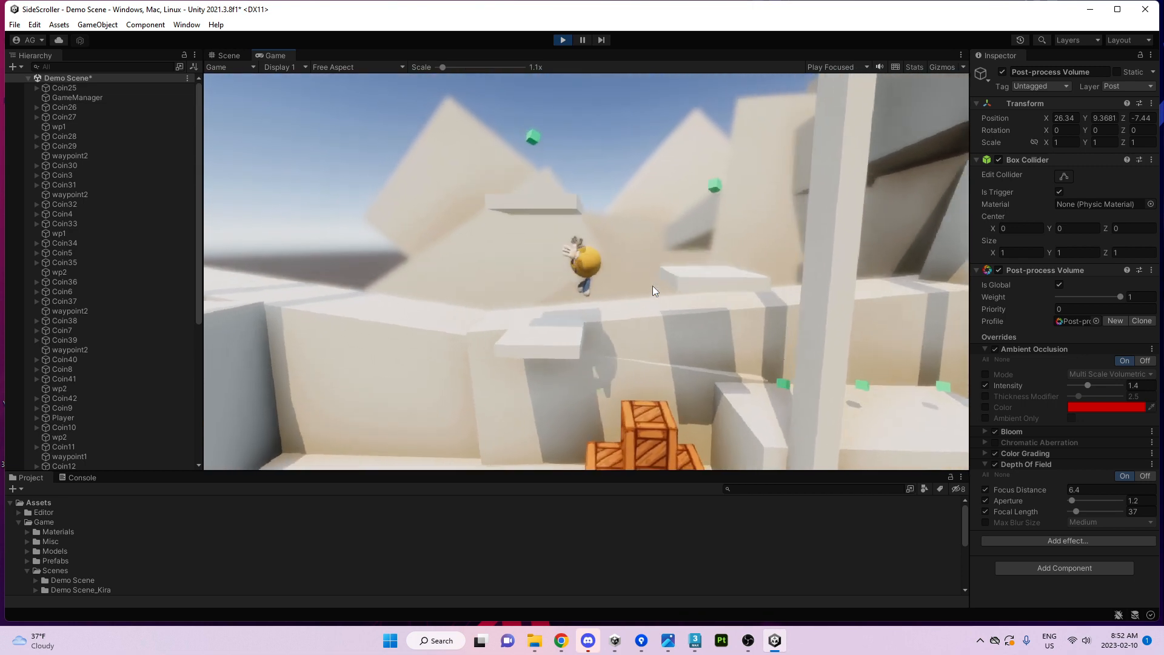
key("space")
key("a")
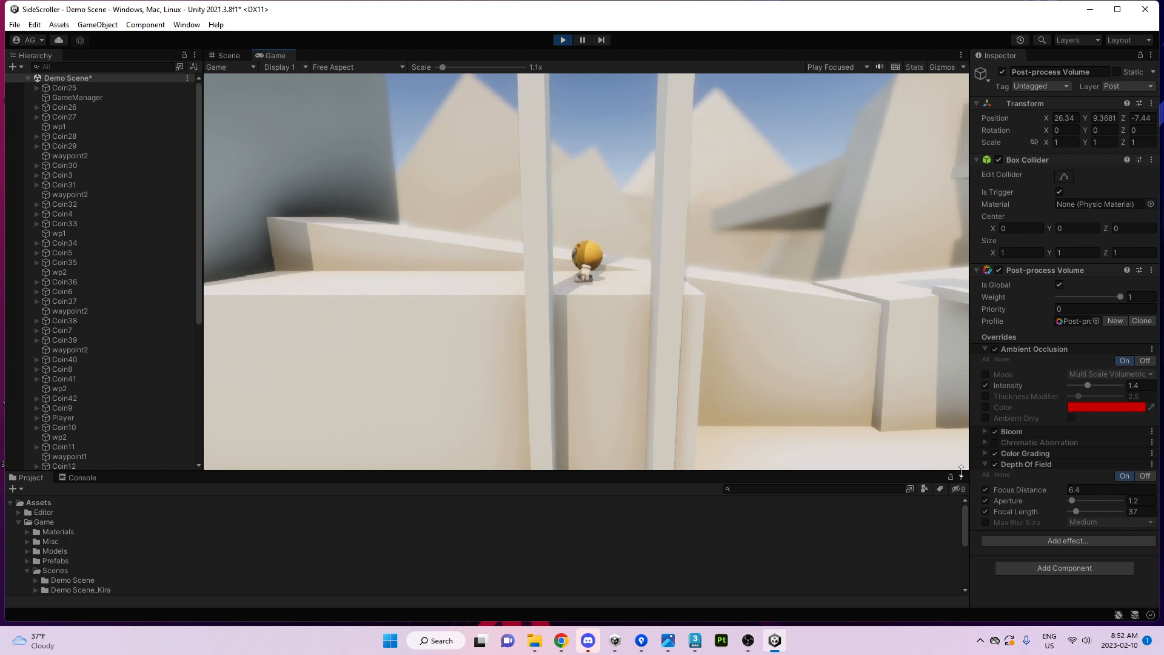
left_click(562, 41)
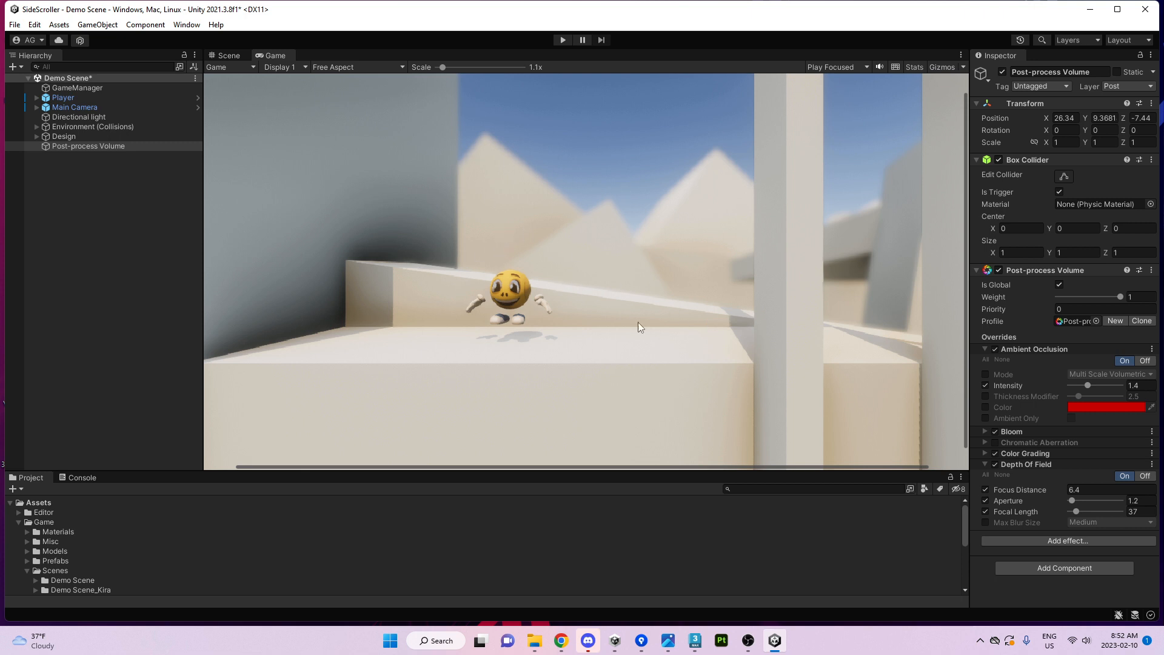
Switch to the Scene view and orbit the camera around the character.
left_click(229, 58)
left_click_drag(667, 257, 570, 273, "alt")
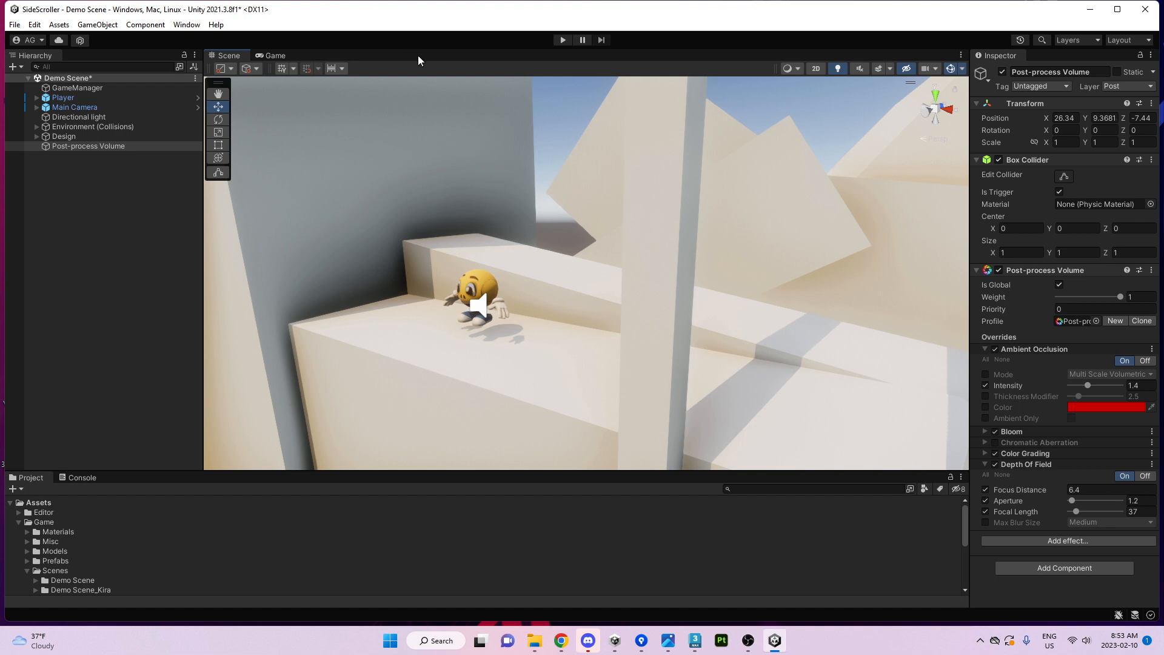
Create a Plane named e and stand it upright at -90 on X beside the character.
left_click(97, 24)
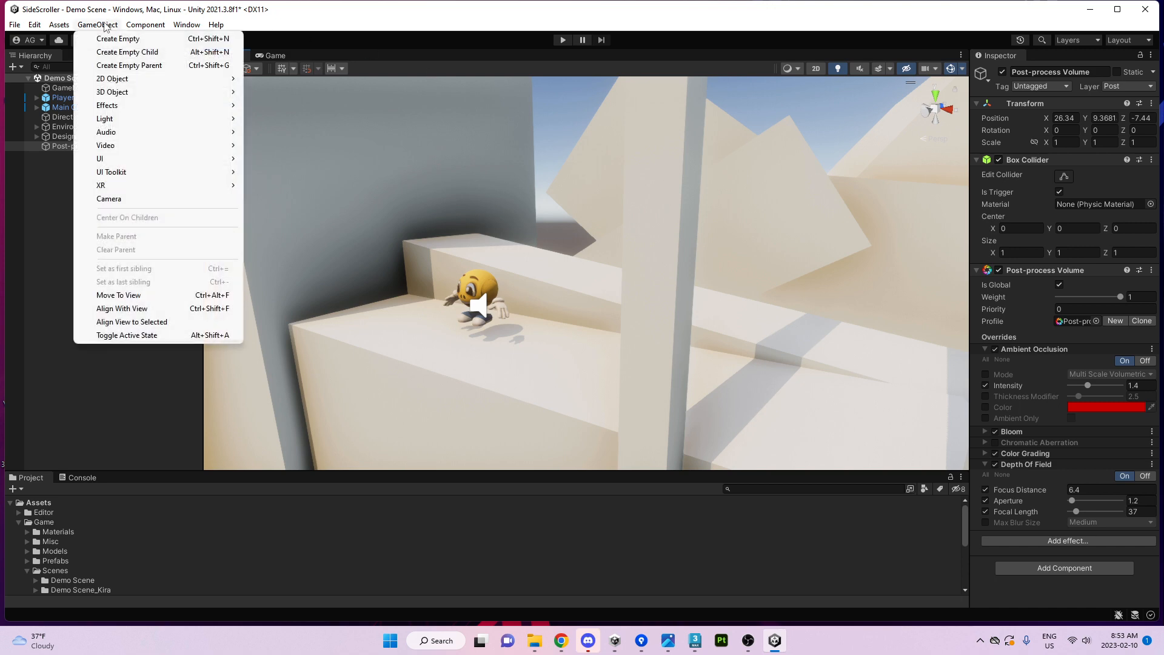
mouse_move(126, 84)
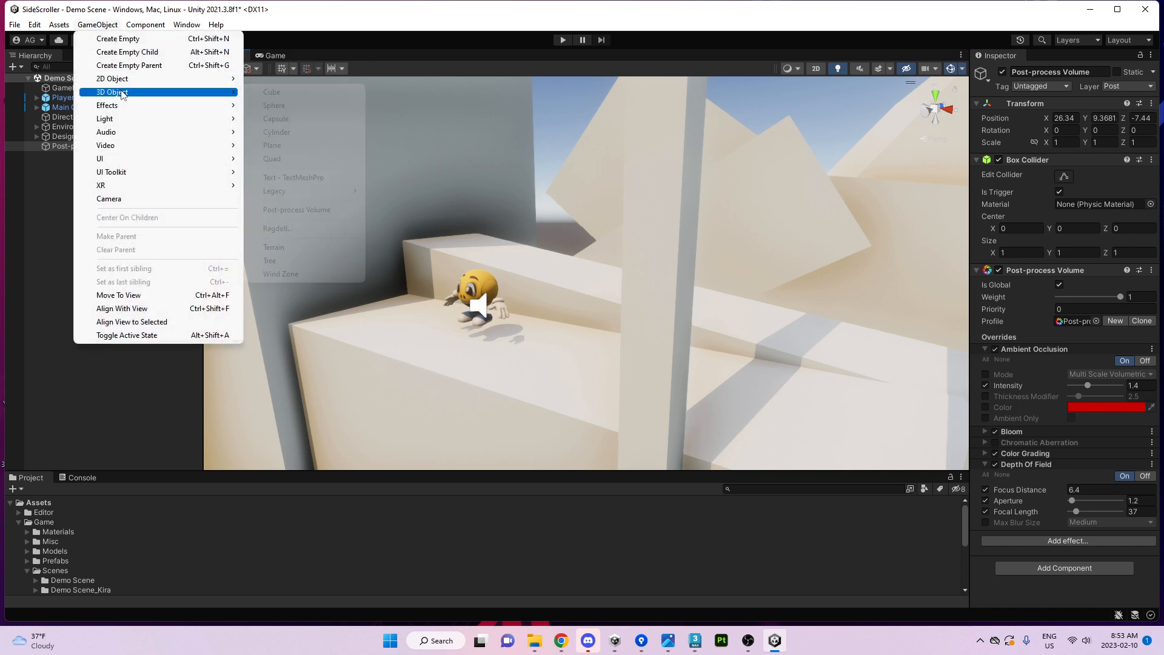
left_click(273, 146)
type("e")
right_click_drag(580, 270, 565, 276)
key("e")
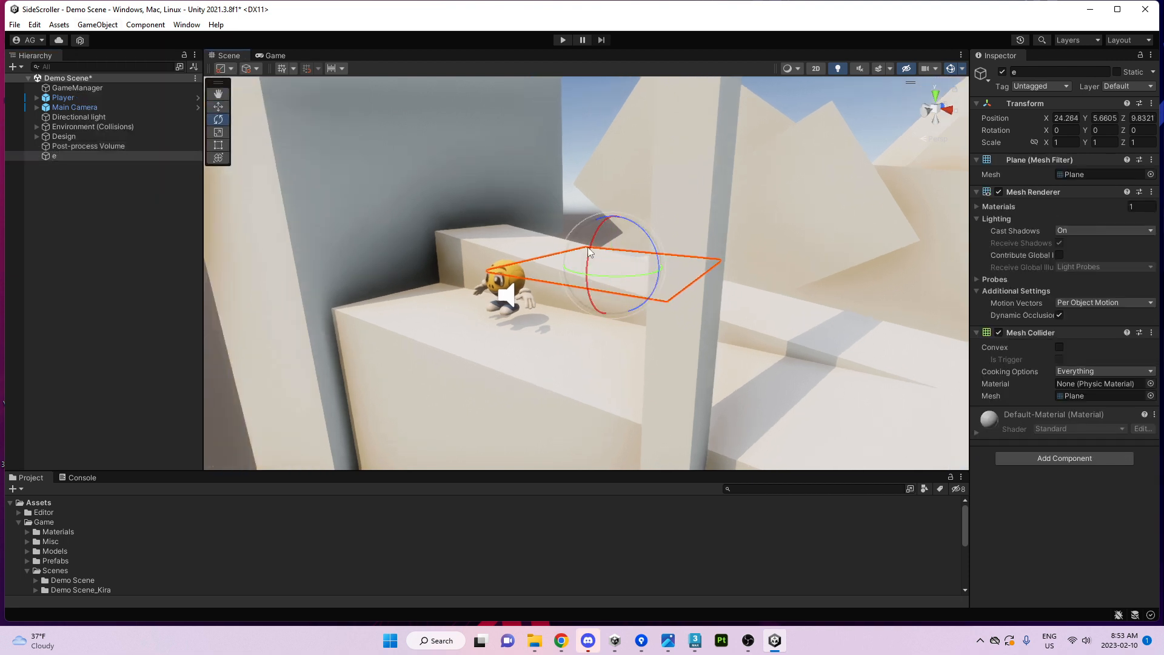
left_click_drag(590, 250, 511, 391, "ctrl")
key("w")
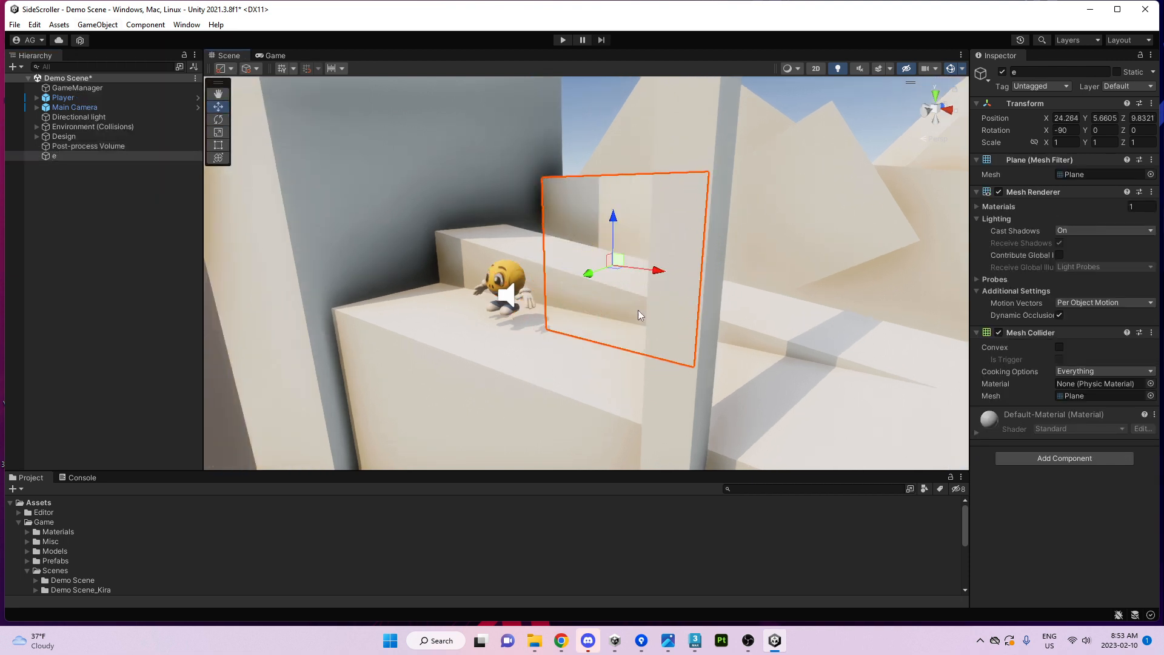
left_click_drag(616, 271, 602, 343)
left_click_drag(594, 267, 593, 233)
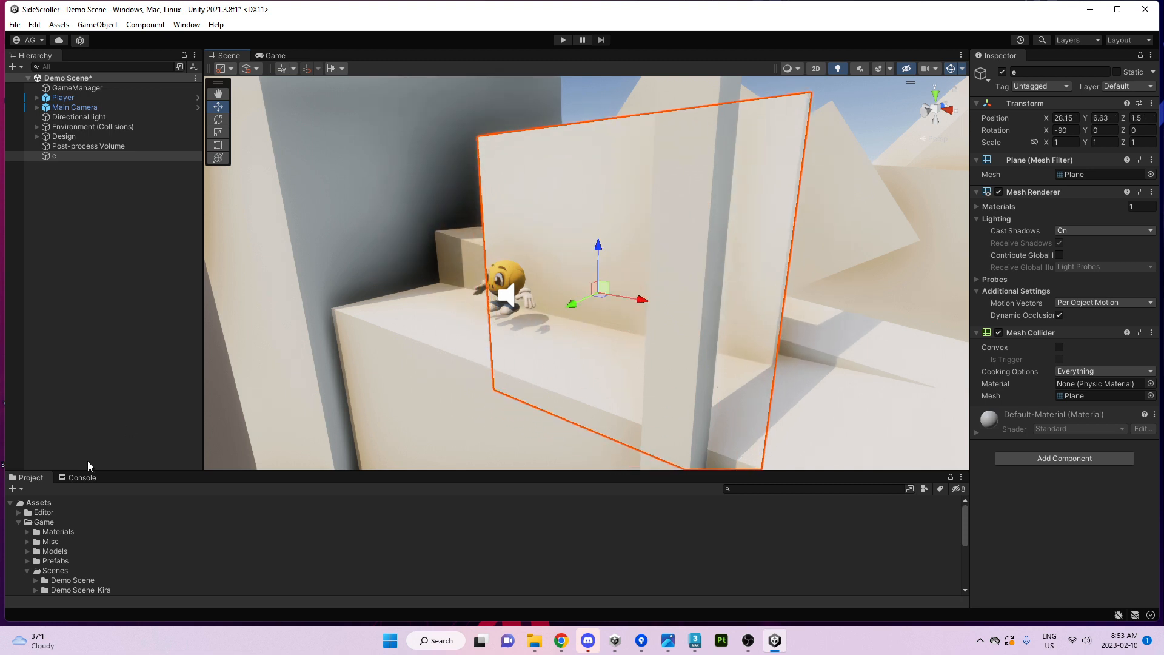
Expand the Materials and Environment folders in the Project window, then collapse Environment.
left_click(27, 532)
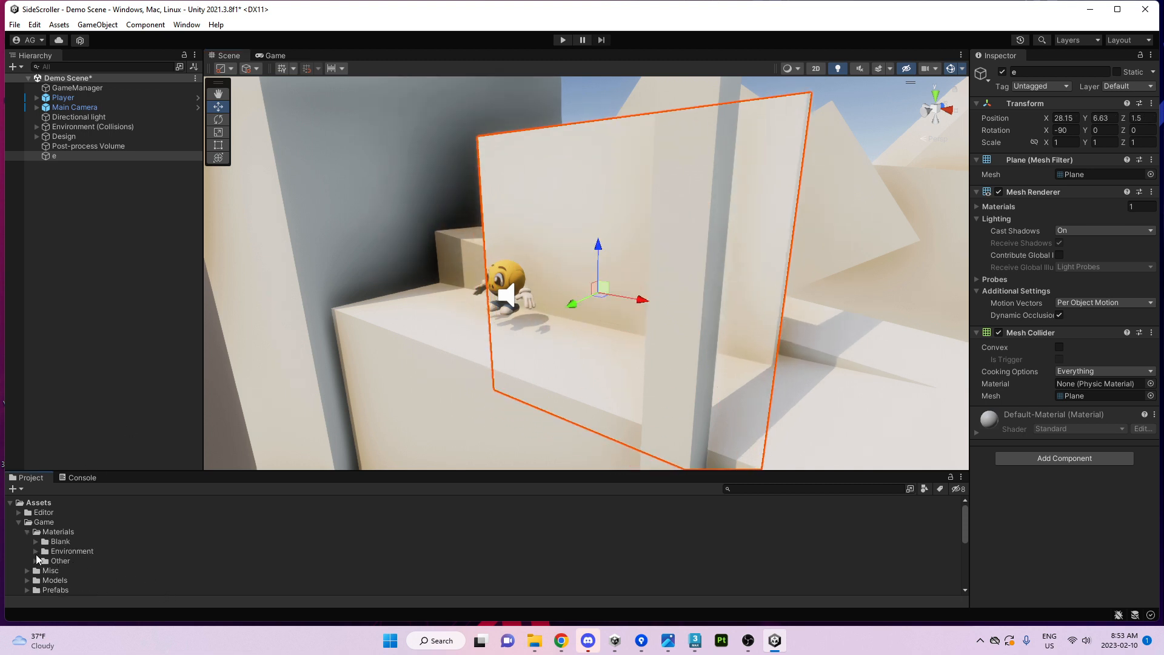
left_click(35, 551)
scroll(41, 537, "down", 2)
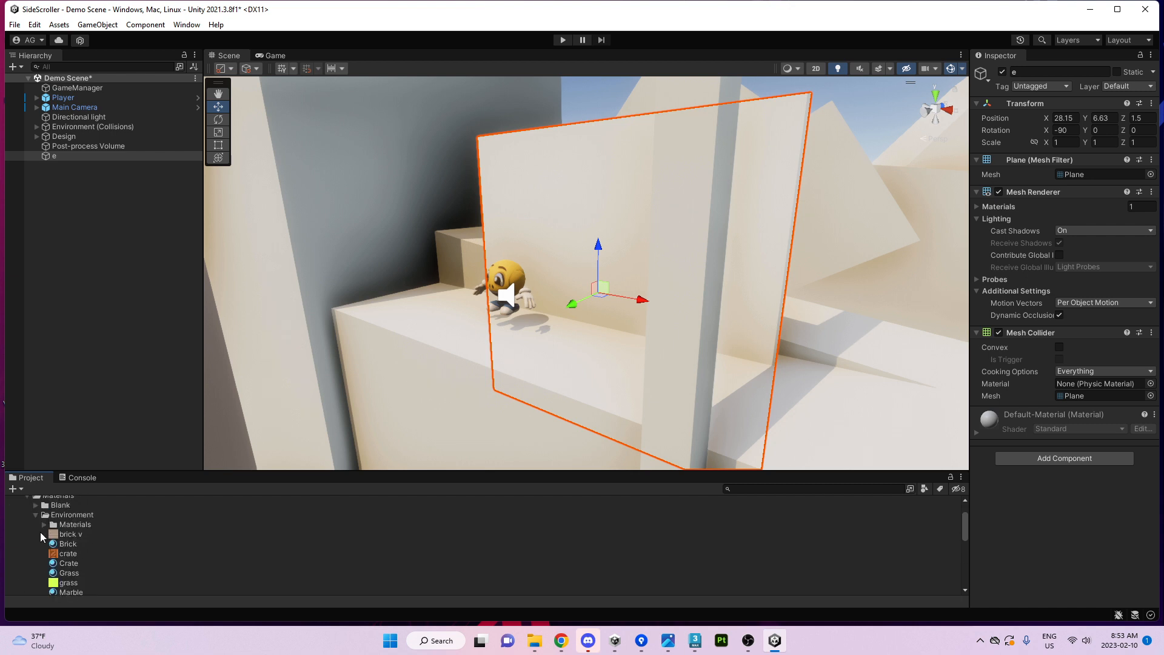
left_click(35, 514)
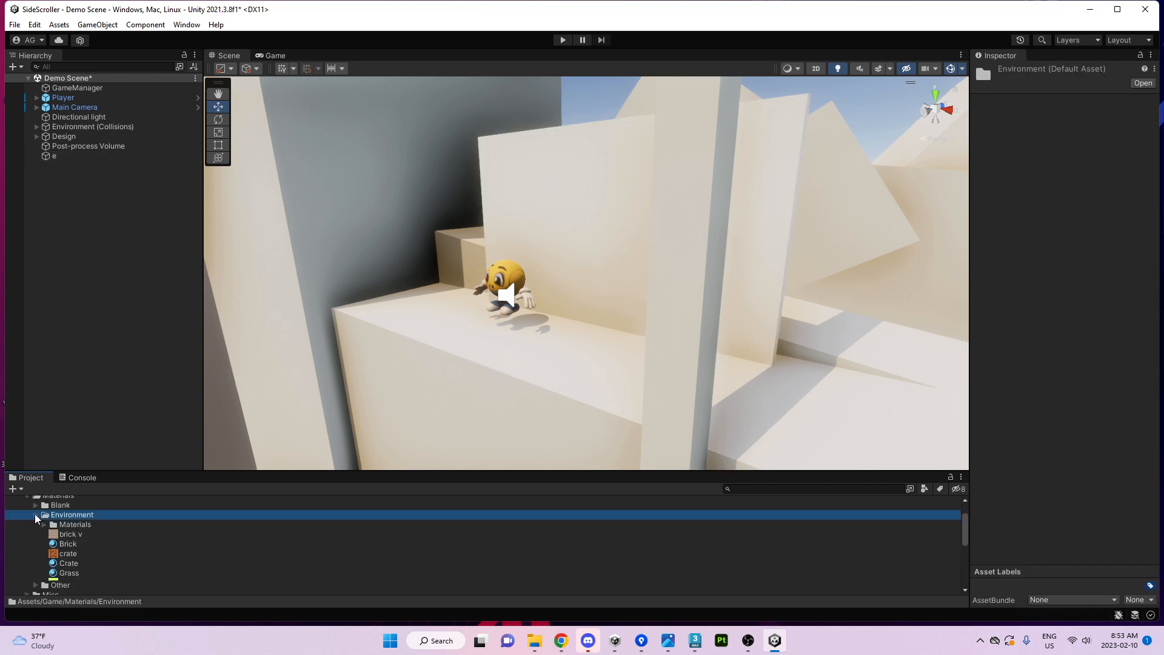
Duplicate Cloud Mat as Cloud Mat 1, apply it to plane e, and enlarge the Game view.
left_click(35, 524)
scroll(89, 556, "down", 2)
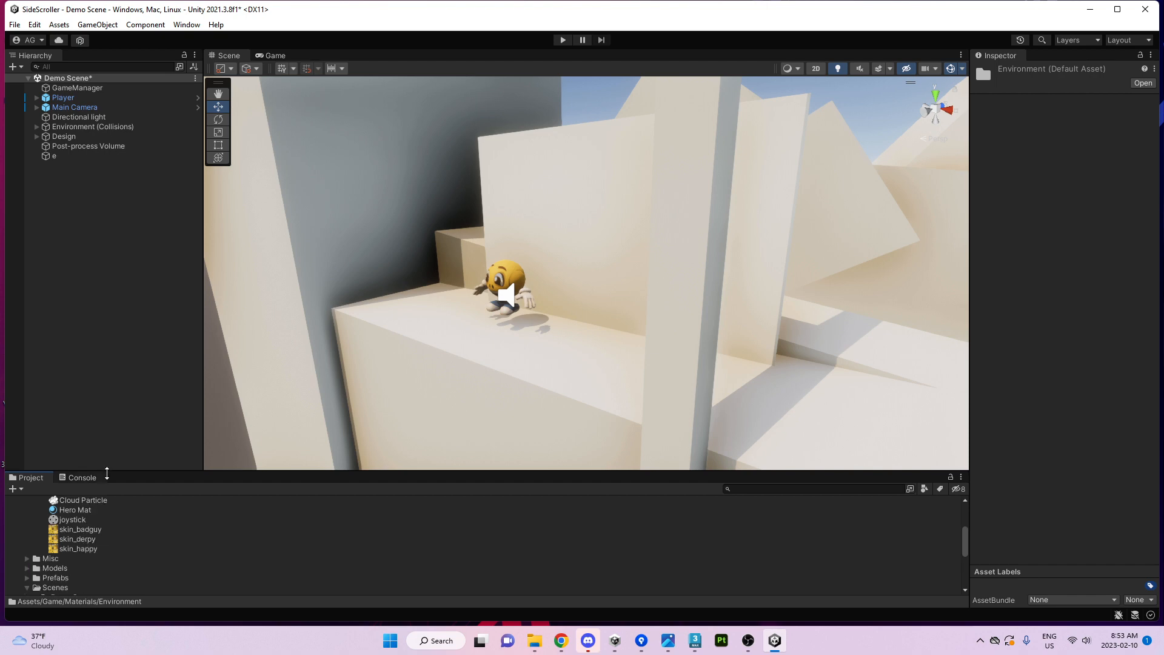
left_click_drag(113, 471, 113, 342)
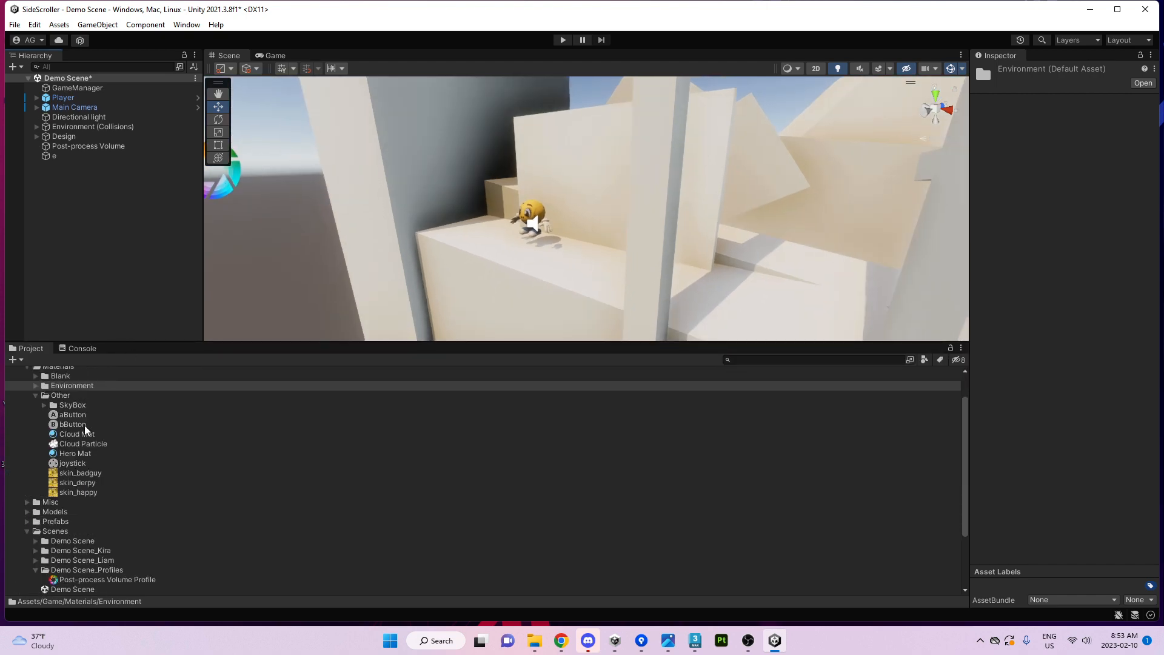
left_click(74, 436)
key("ctrl+d")
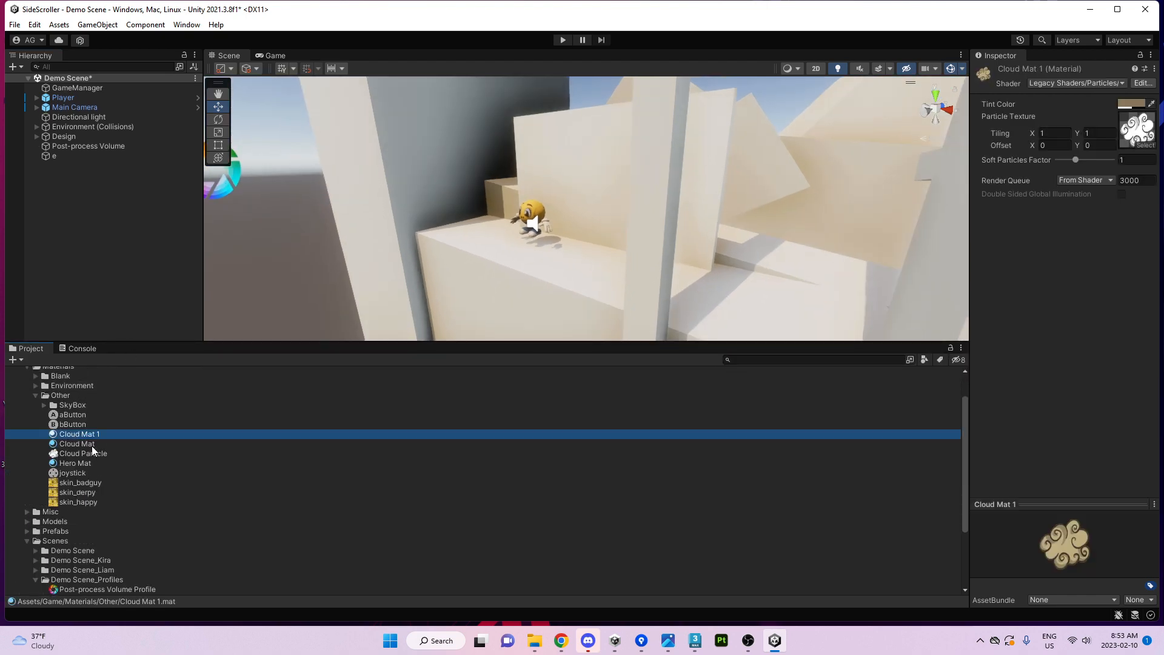
left_click_drag(90, 436, 548, 166)
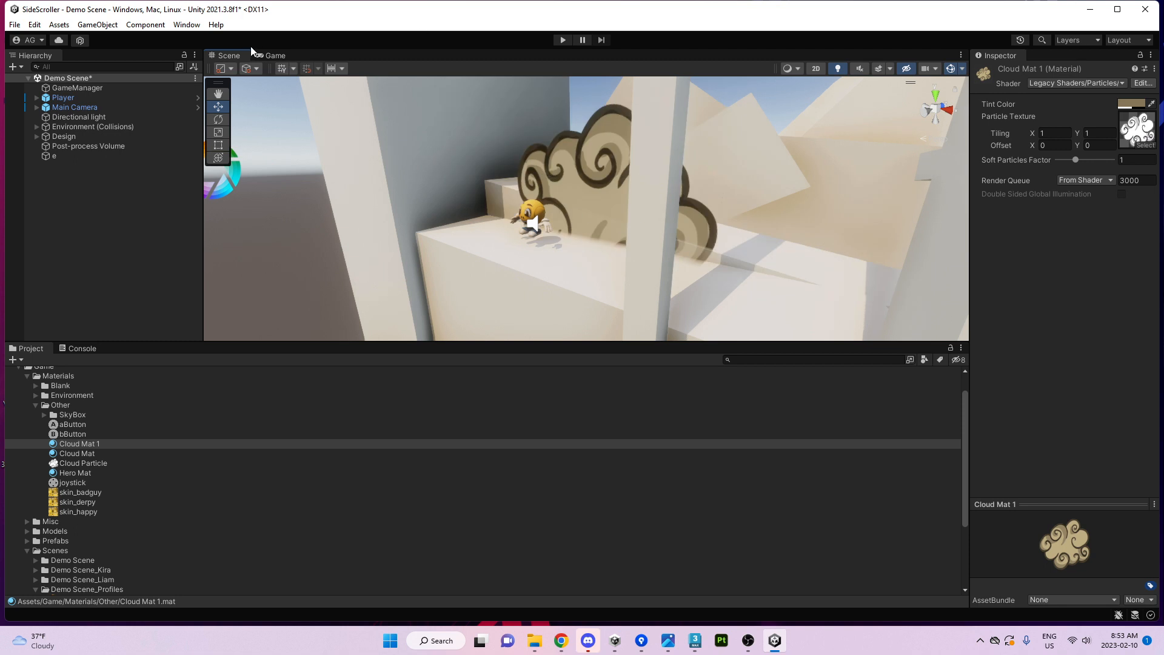
left_click(273, 55)
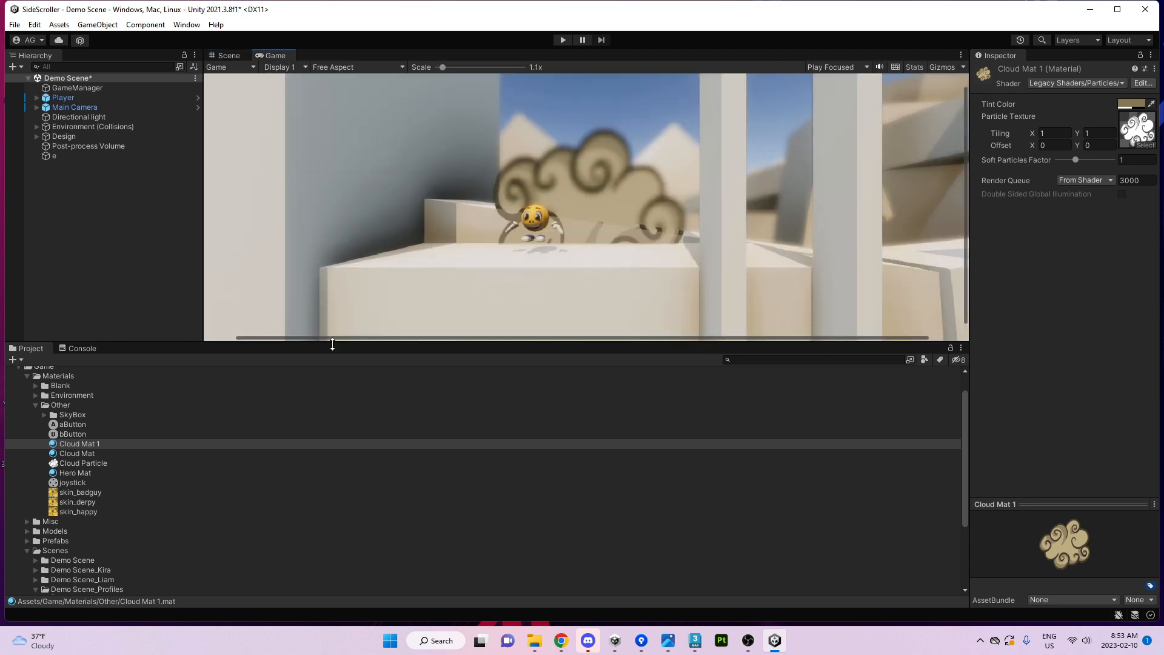
left_click_drag(329, 339, 330, 513)
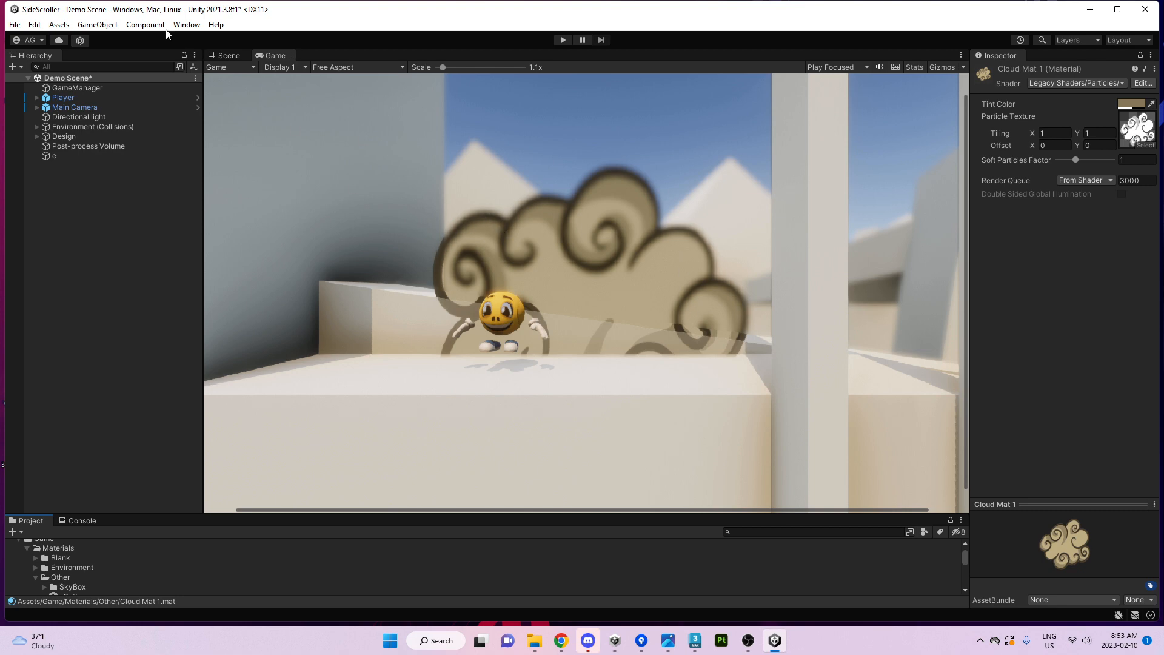
Shrink cloud e to 0.6994 scale, shift it along Z, and preview it from the game camera.
left_click(229, 55)
right_click_drag(381, 162, 612, 250)
left_click(613, 250)
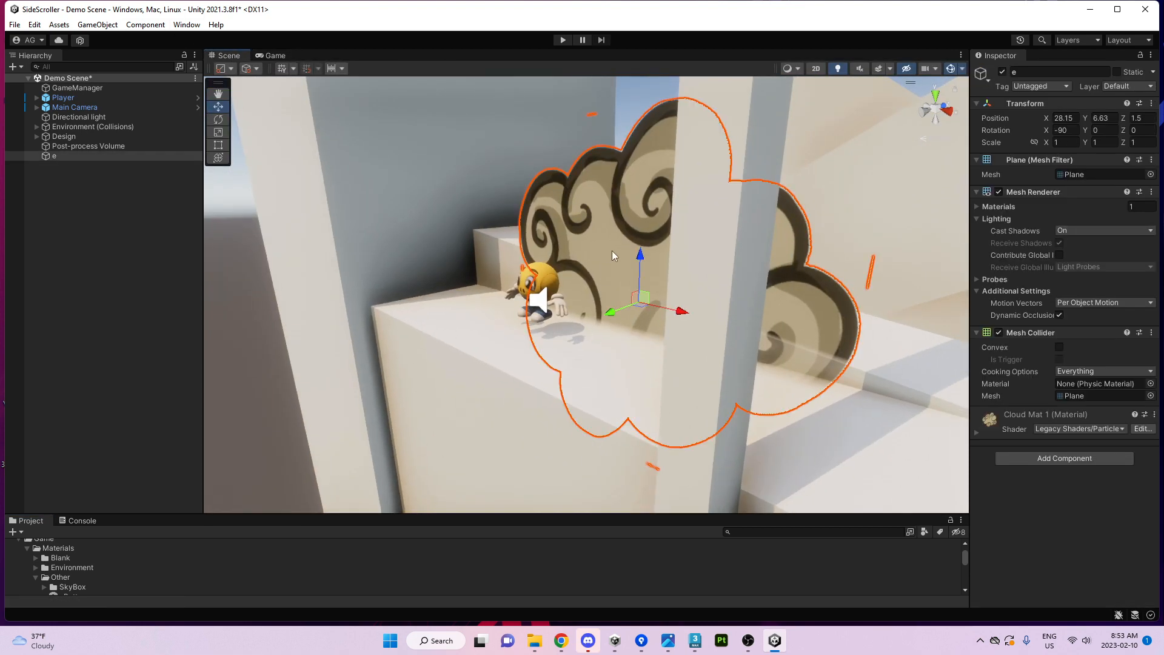
key("r")
key("w")
left_click_drag(655, 305, 550, 328)
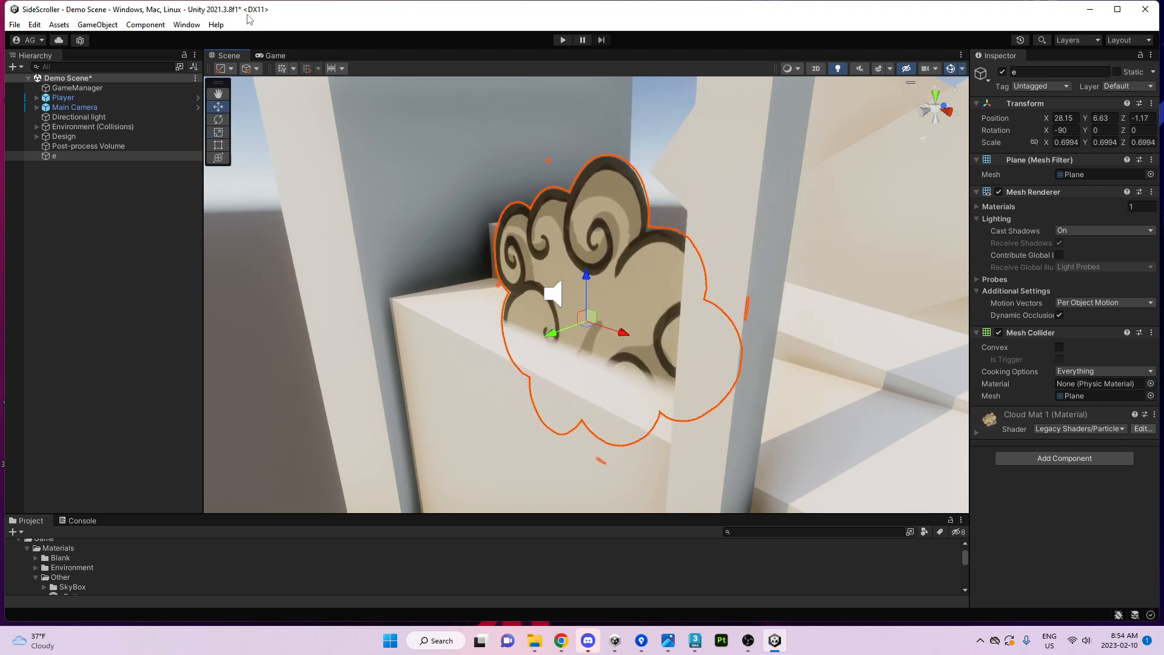
left_click(276, 55)
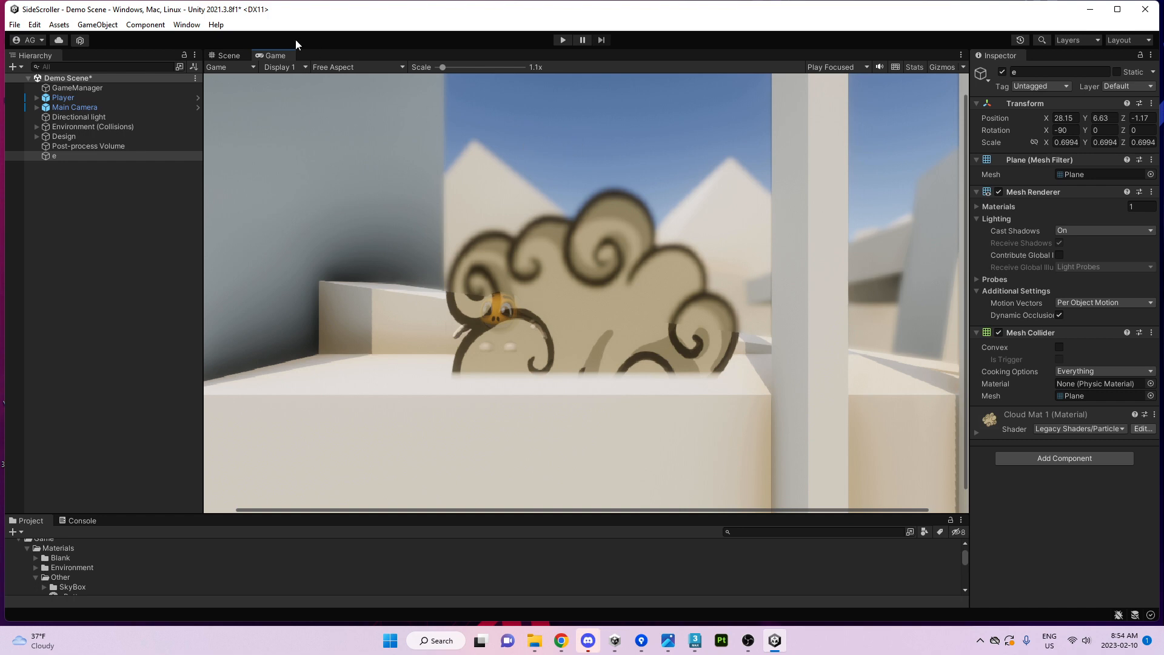
Move cloud e to 25.18, 6.63, 0.37, raise the BackWall, and check the Game view.
left_click(228, 56)
scroll(599, 300, "down", 3)
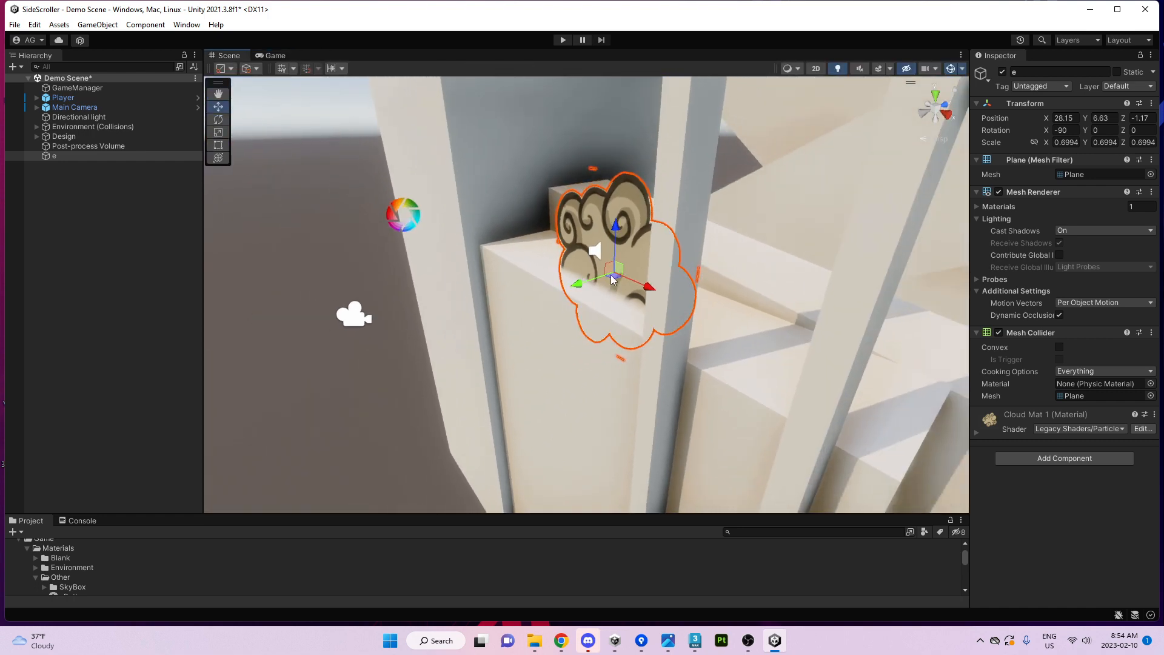
left_click_drag(599, 300, 595, 248)
left_click(693, 239)
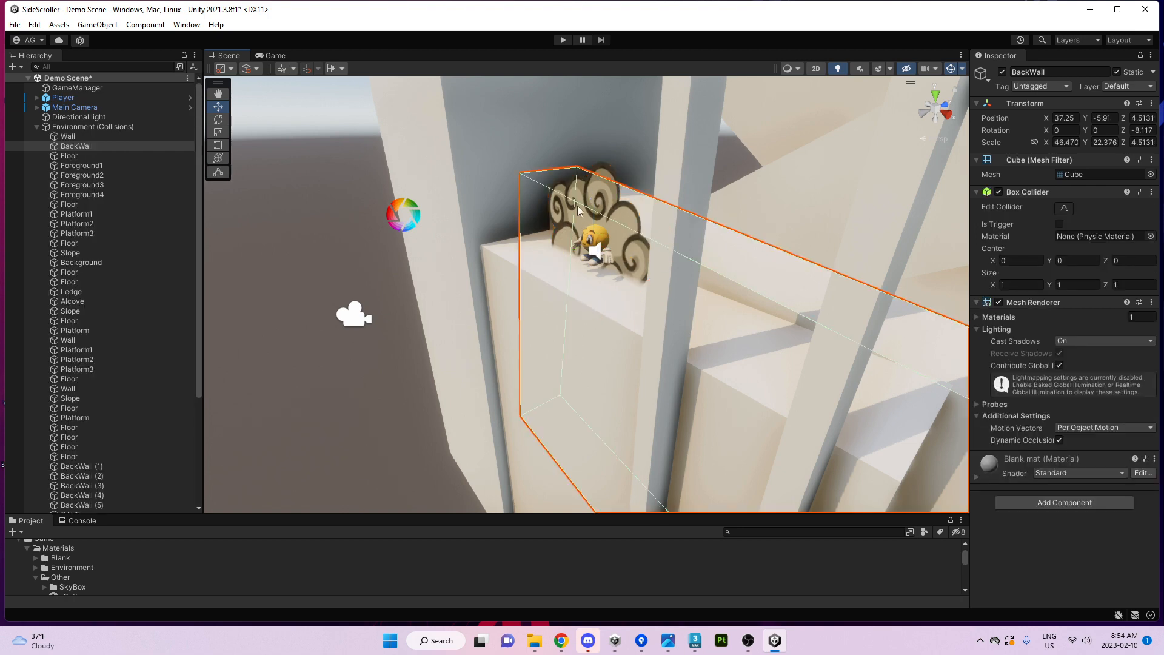
right_click_drag(592, 307, 633, 331)
right_click_drag(706, 370, 536, 303)
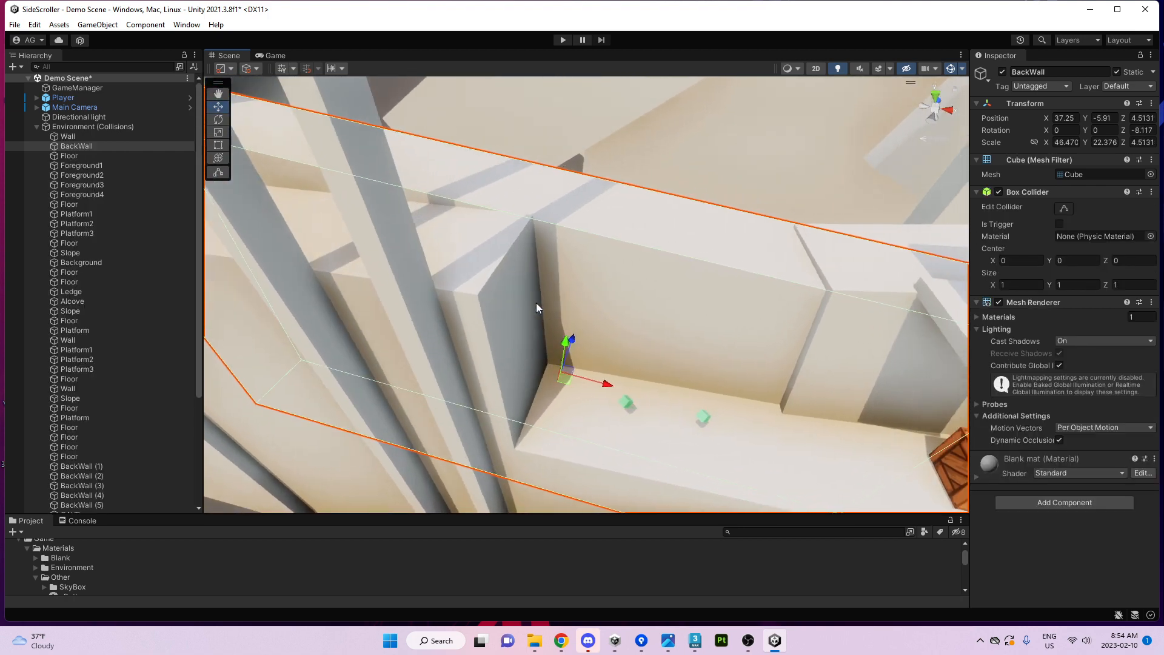
left_click_drag(560, 344, 559, 320)
right_click_drag(558, 320, 621, 217)
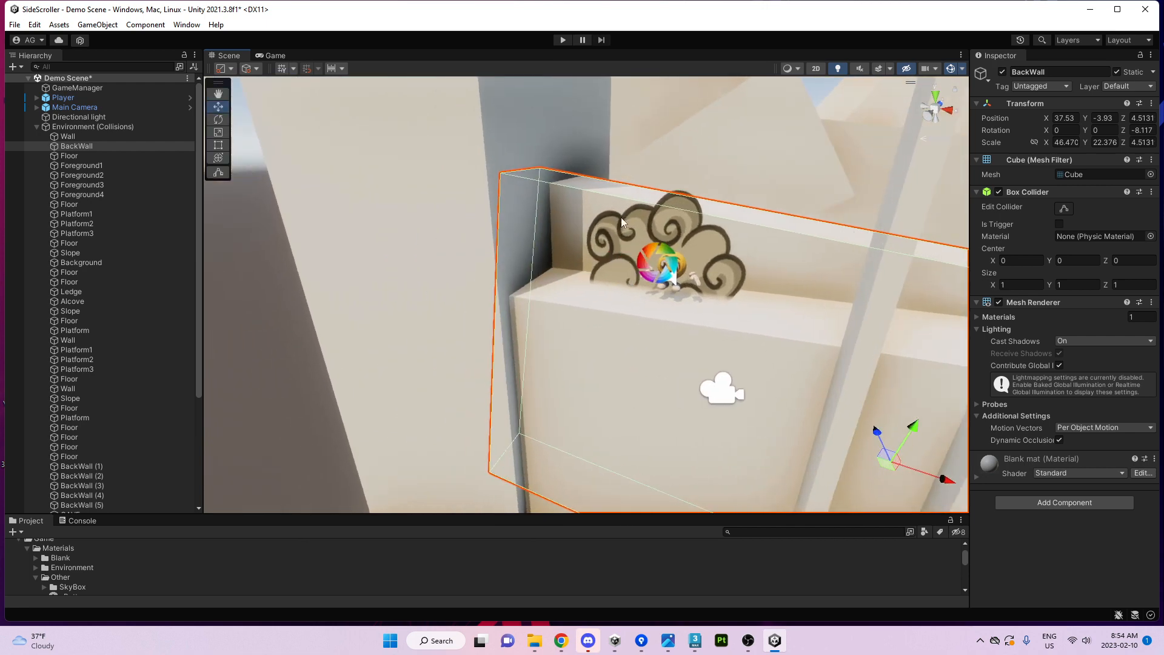
left_click(643, 222)
left_click(272, 55)
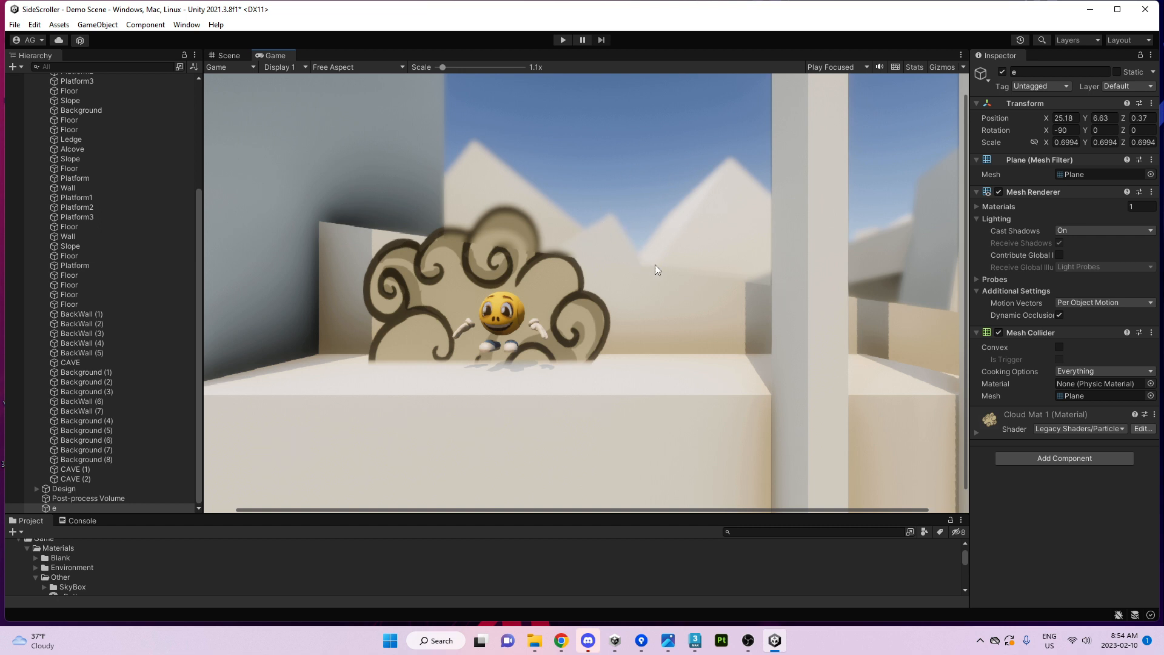
In the Scene view, fly to the cloud and drag it higher above the ledge.
left_click(229, 55)
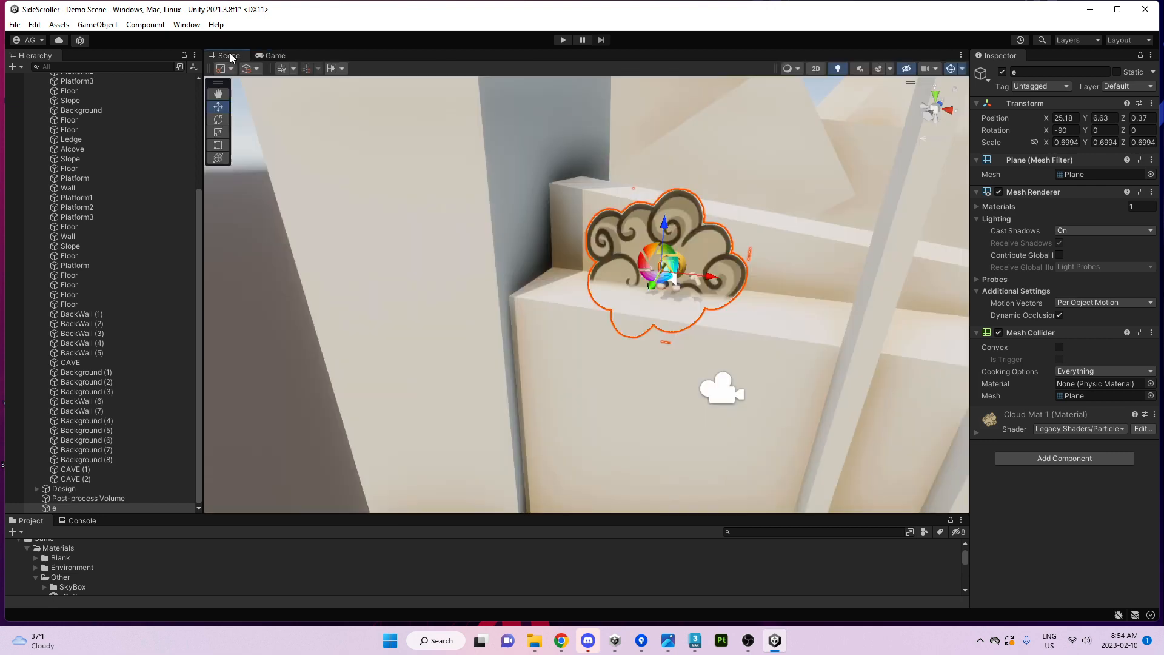
left_click_drag(695, 274, 718, 273, "alt")
key("w")
right_click_drag(718, 273, 559, 288)
left_click_drag(501, 313, 753, 303)
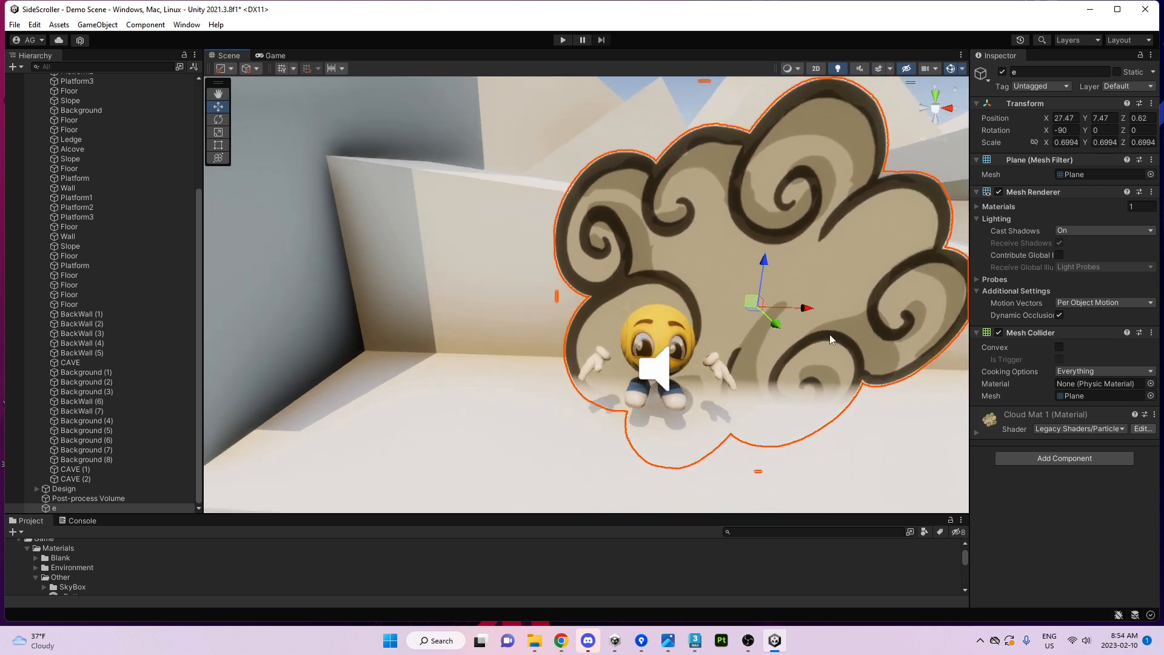
Set Cloud Mat 1 to the Standard shader in Transparent mode with Albedo alpha 255.
left_click(1027, 429)
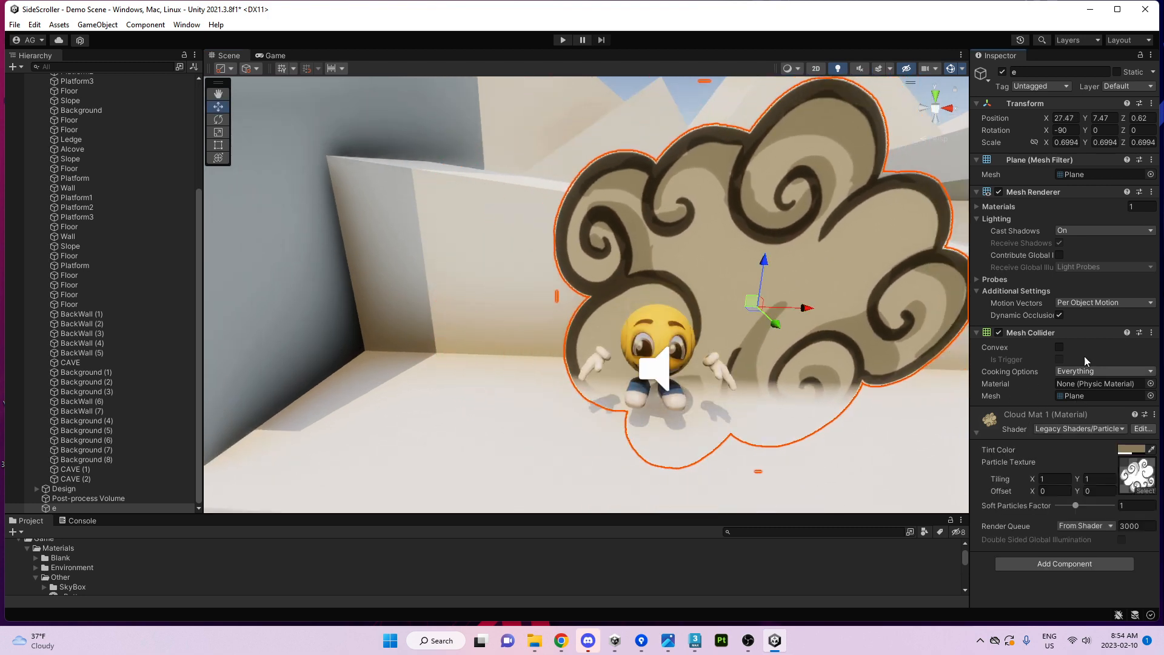
left_click(1071, 429)
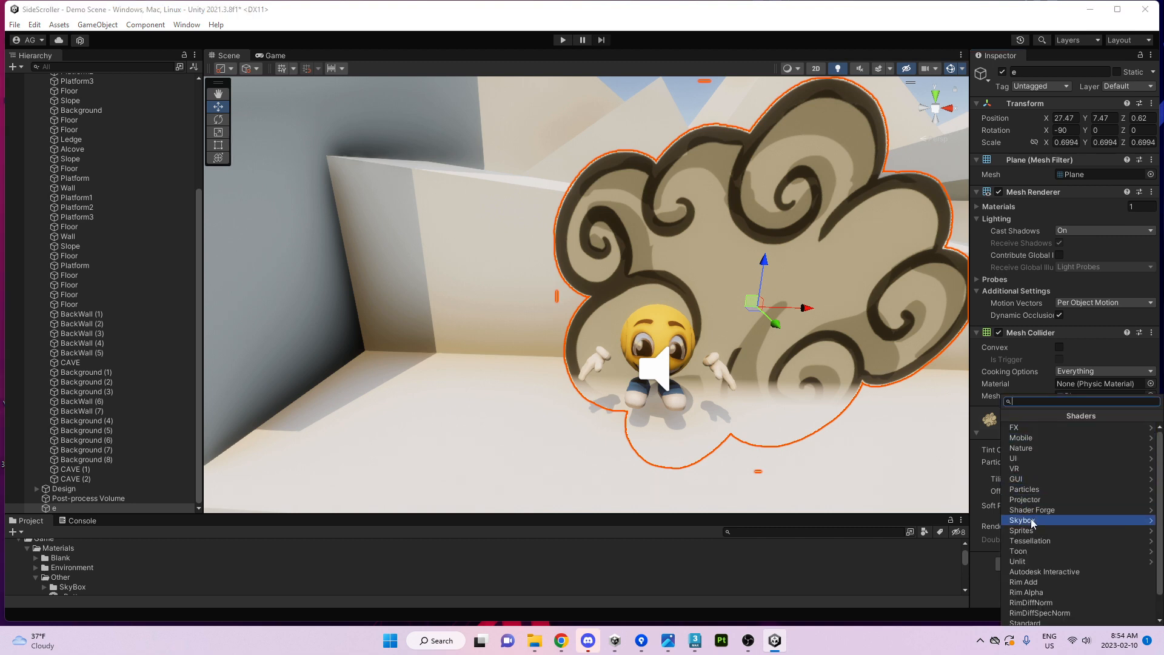
scroll(1027, 520, "down", 2)
left_click(1032, 596)
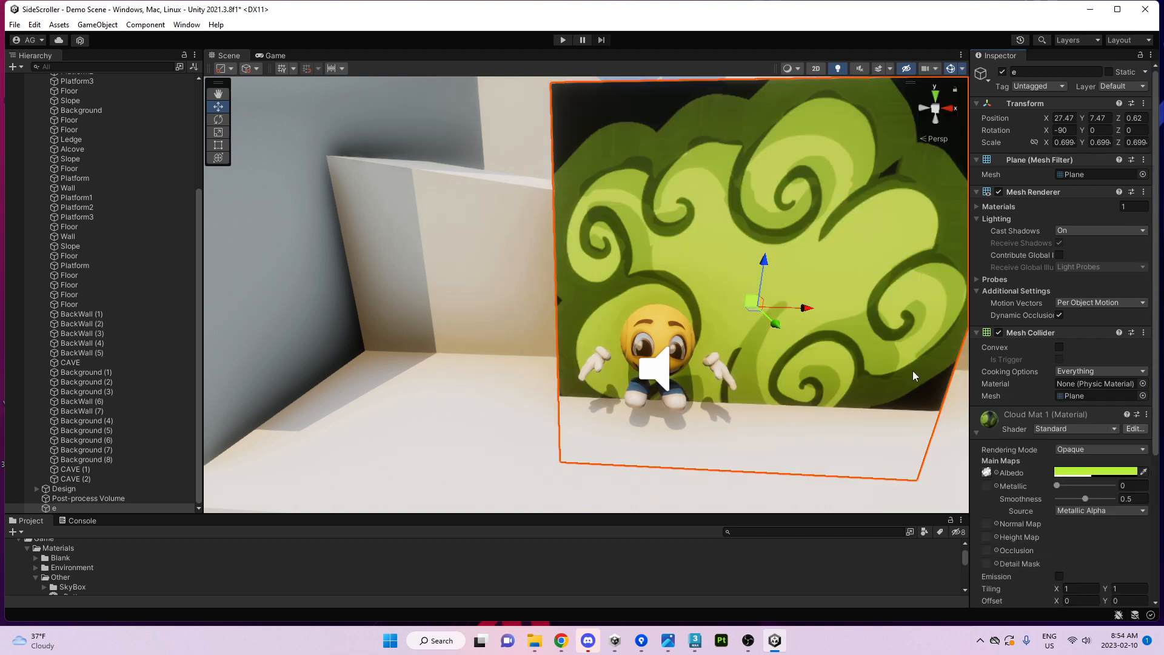
left_click(1075, 449)
left_click(1096, 504)
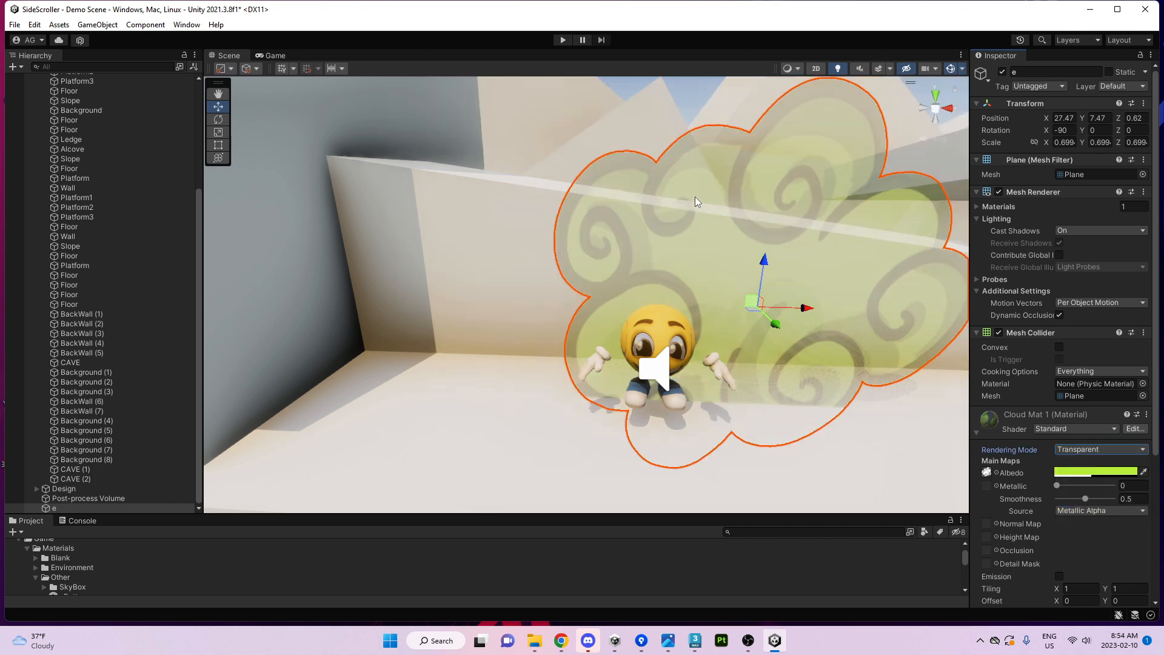
left_click(1086, 473)
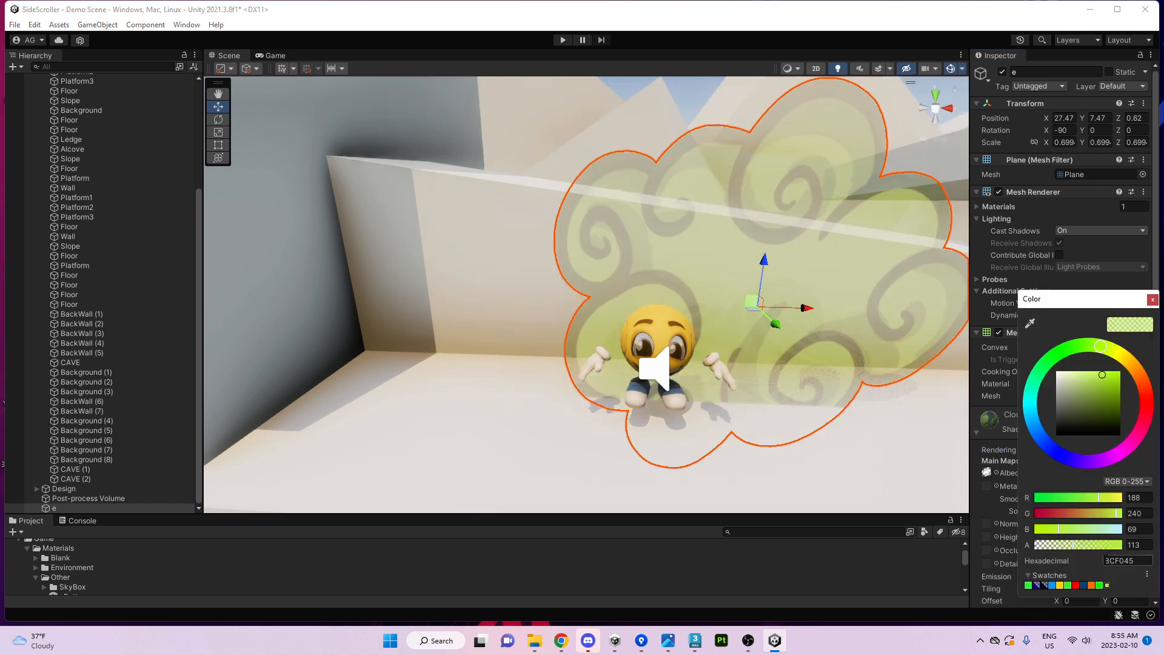
left_click_drag(1084, 547, 1145, 538)
Preview the cloud from the Game camera, then reopen the Rendering Mode choices.
left_click(276, 55)
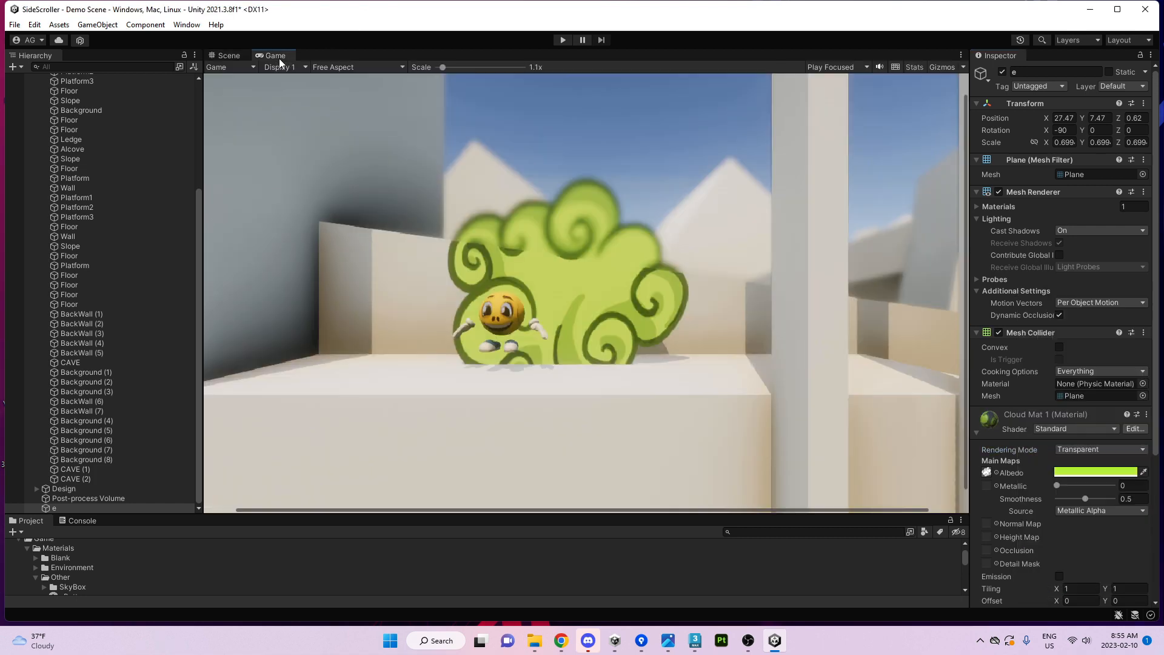
left_click(229, 56)
scroll(1123, 502, "down", 3)
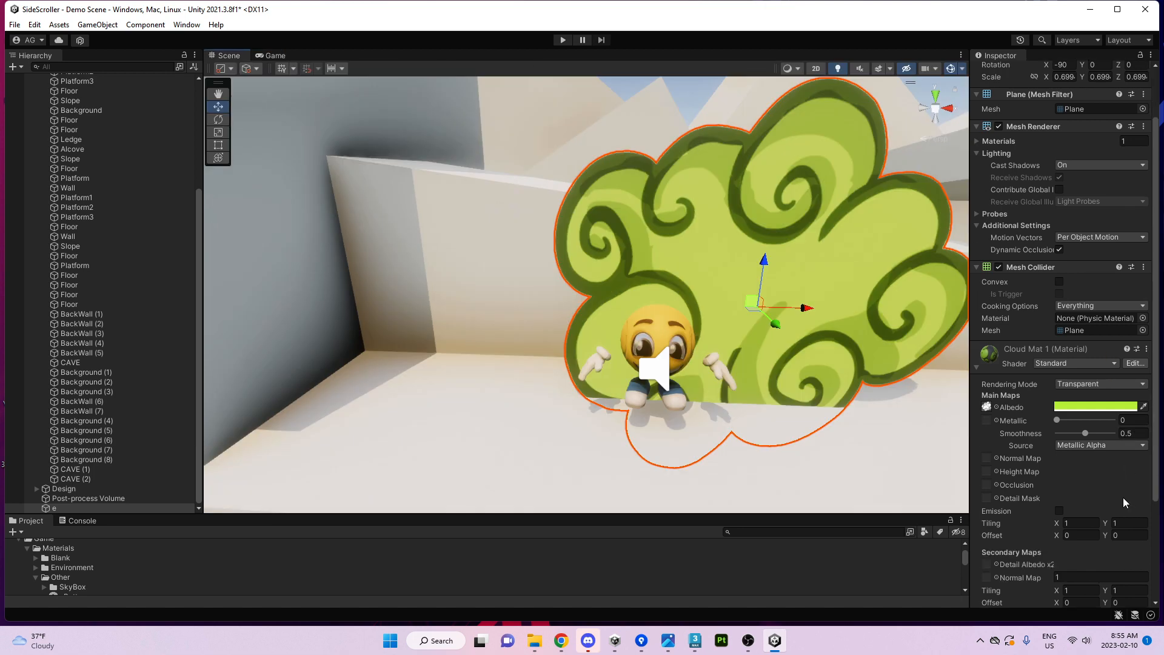
left_click(1082, 384)
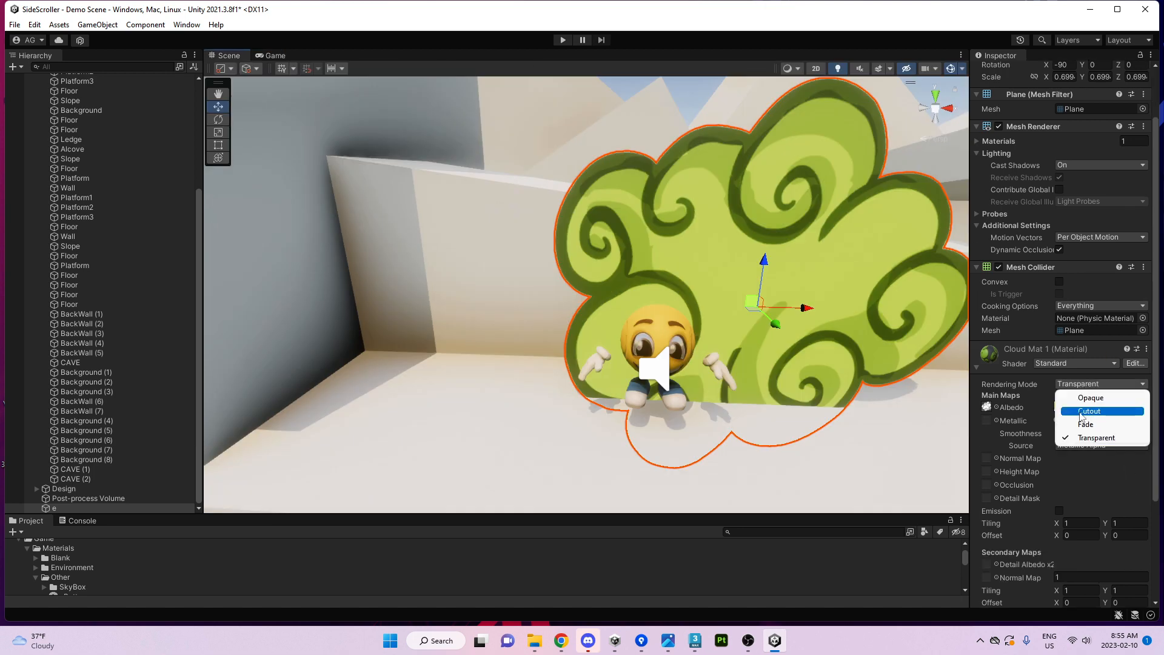
Switch Cloud Mat 1 to Cutout rendering and inspect the crisp cloud edges.
left_click(1082, 410)
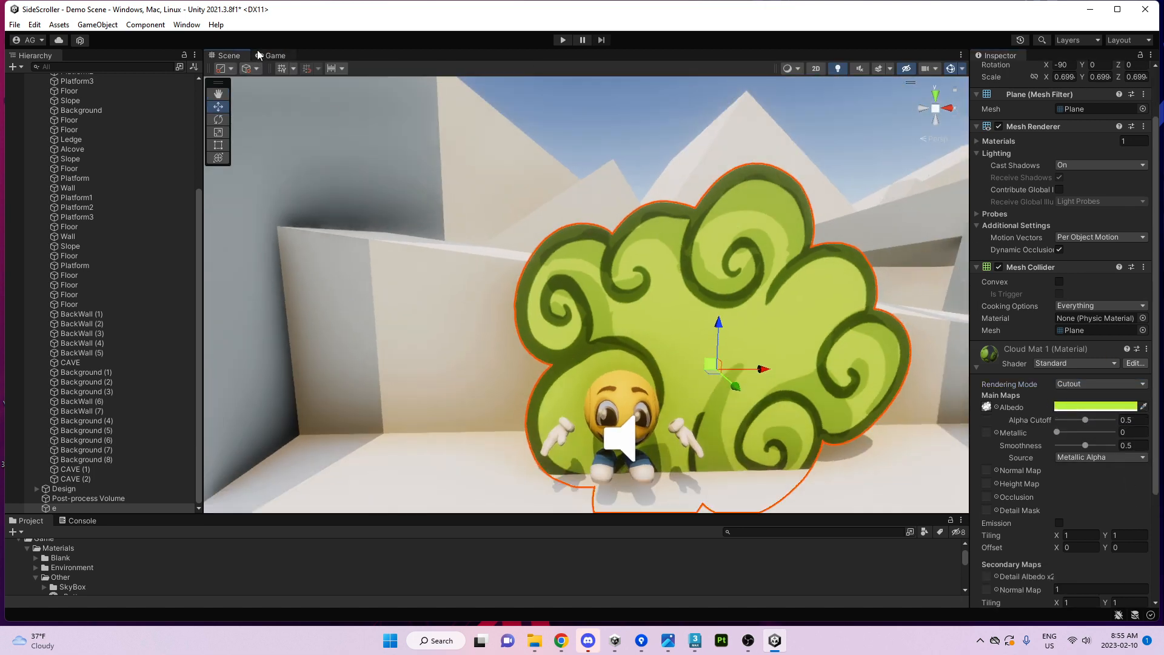
left_click(273, 55)
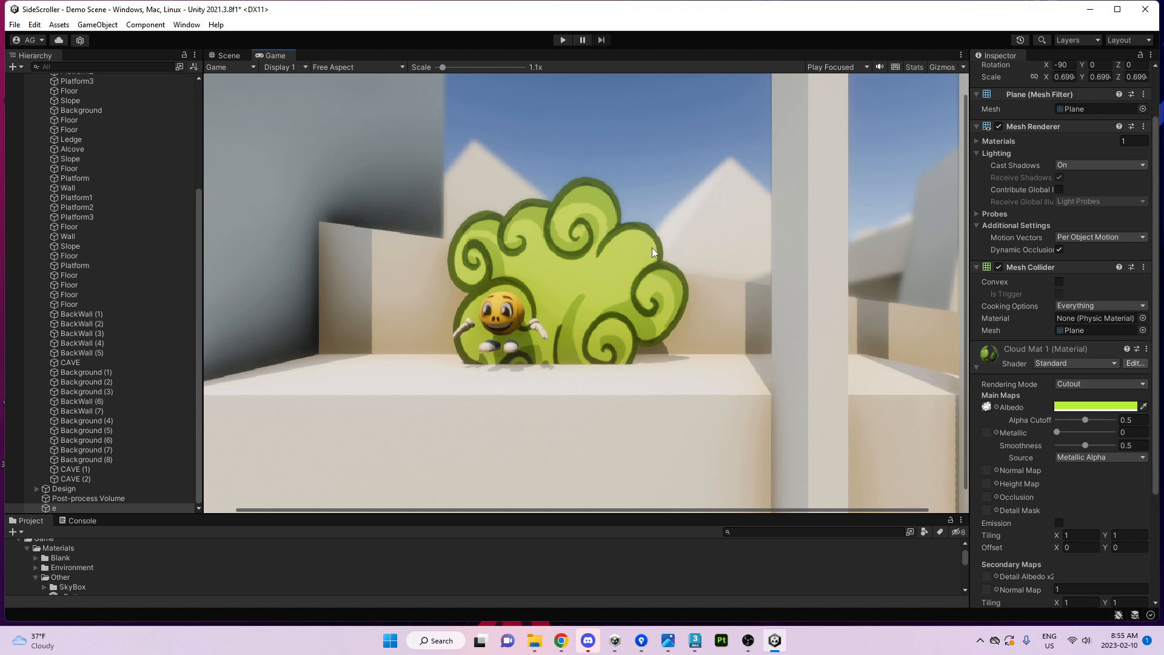
left_click(224, 55)
right_click_drag(648, 302, 710, 341)
key("w")
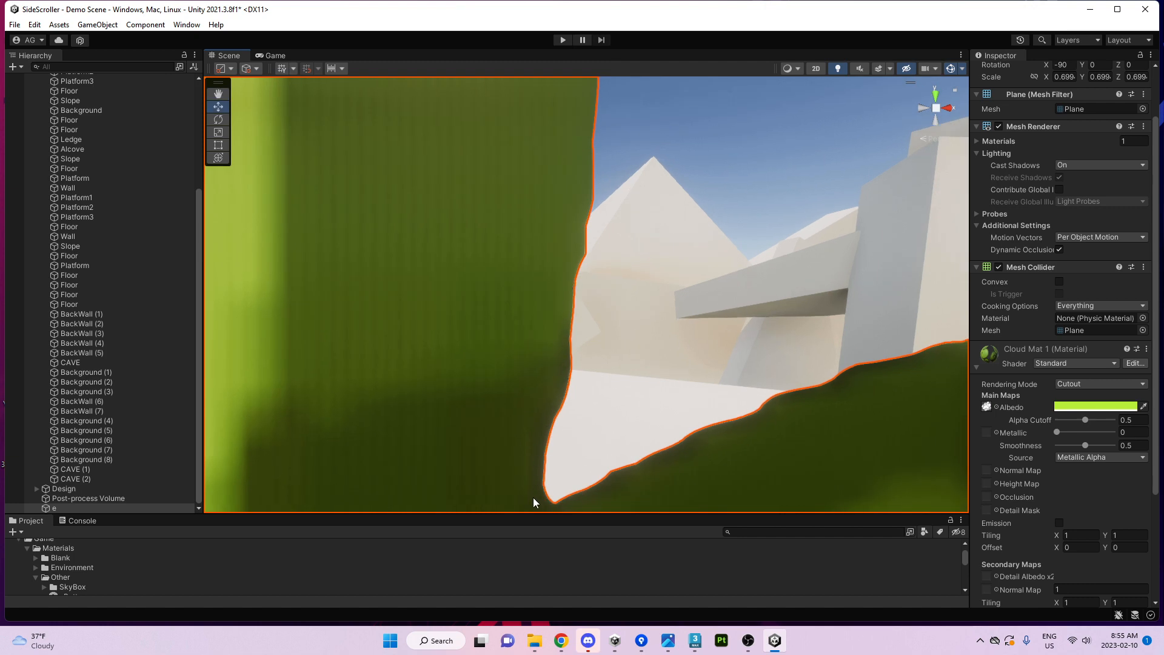
right_click_drag(964, 352, 718, 423)
key("s")
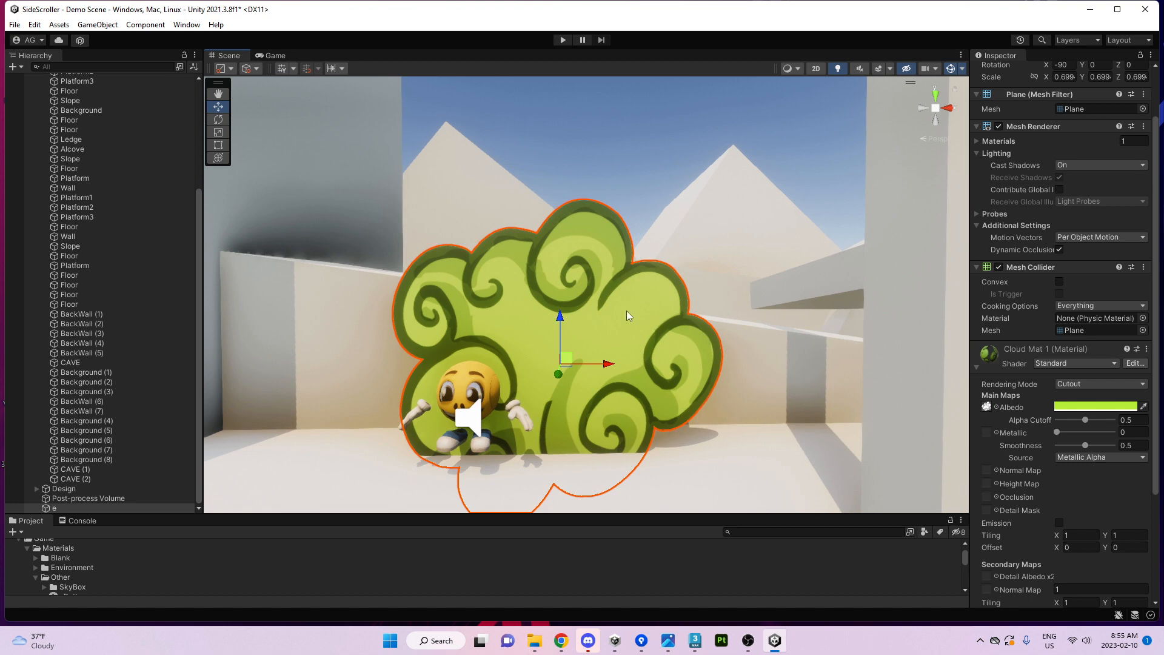
Lower the Albedo alpha to test the 0.5 cutoff and preview it in the Game view.
left_click(1104, 406)
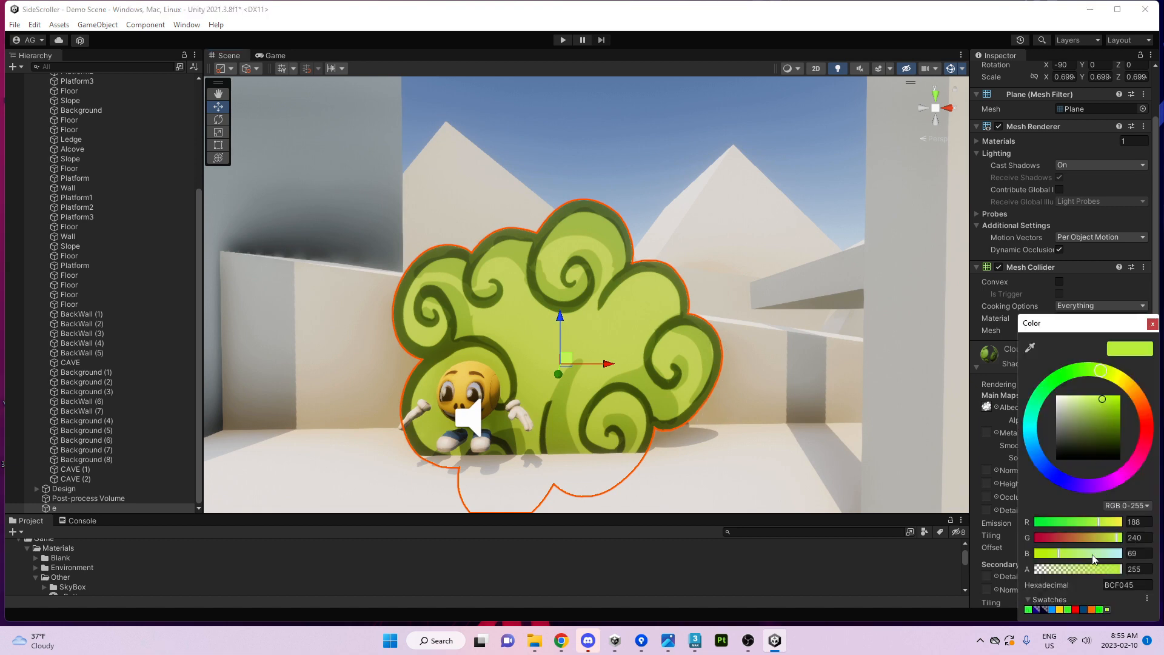
mouse_move(1105, 574)
left_mouse_down()
mouse_move(1071, 579)
mouse_move(1113, 568)
left_mouse_up()
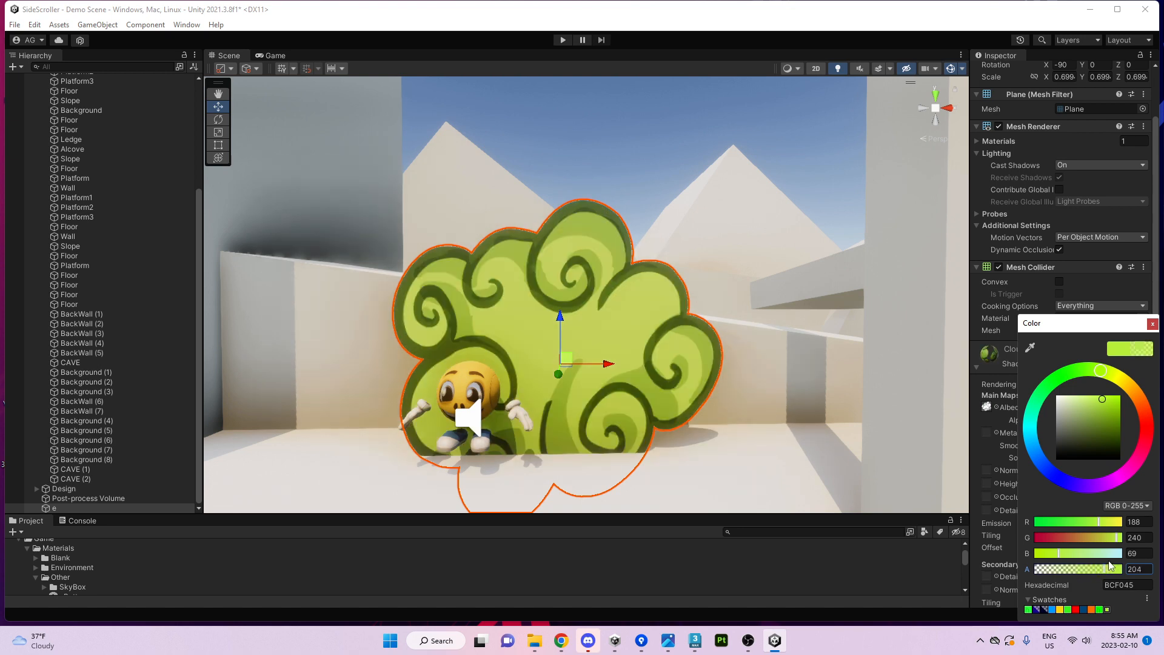
left_click(1152, 323)
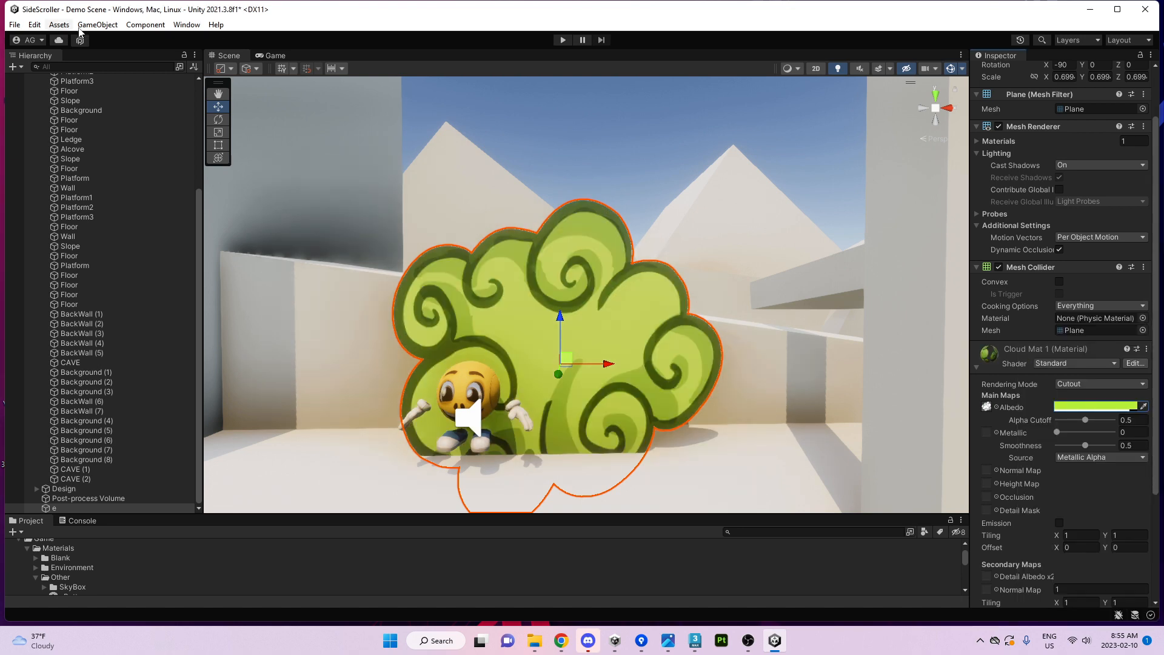
left_click(280, 57)
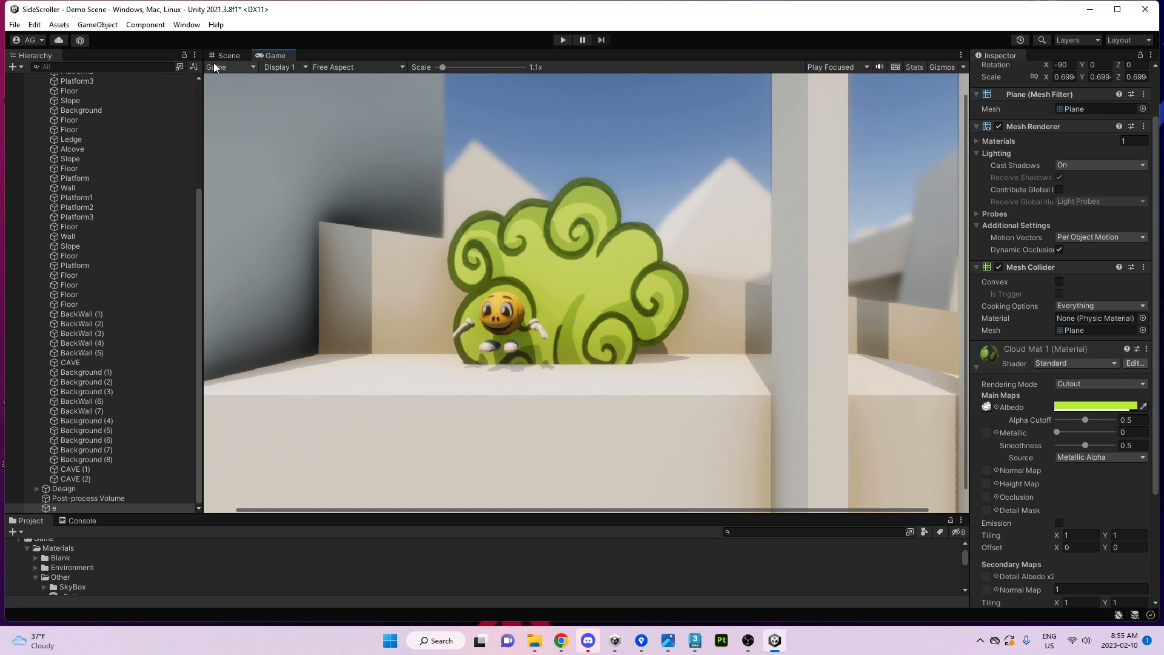
left_click(231, 57)
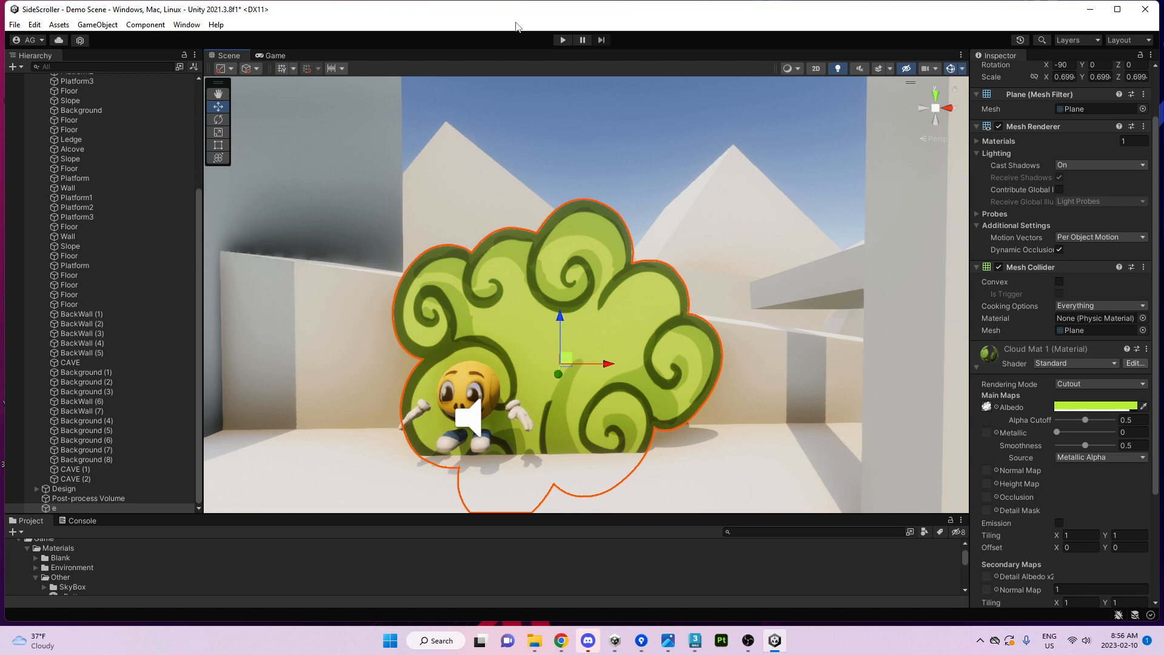
left_click_drag(606, 133, 743, 274, "alt")
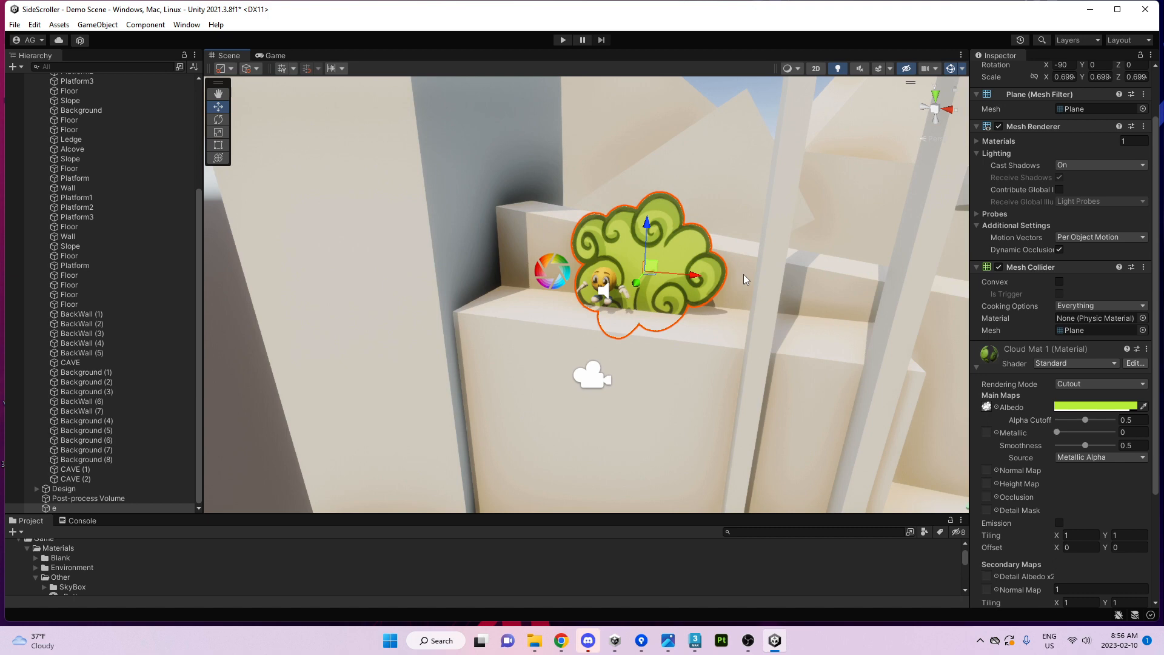
Delete cloud object e, fly across the level, and select the BackWall.
key("Delete")
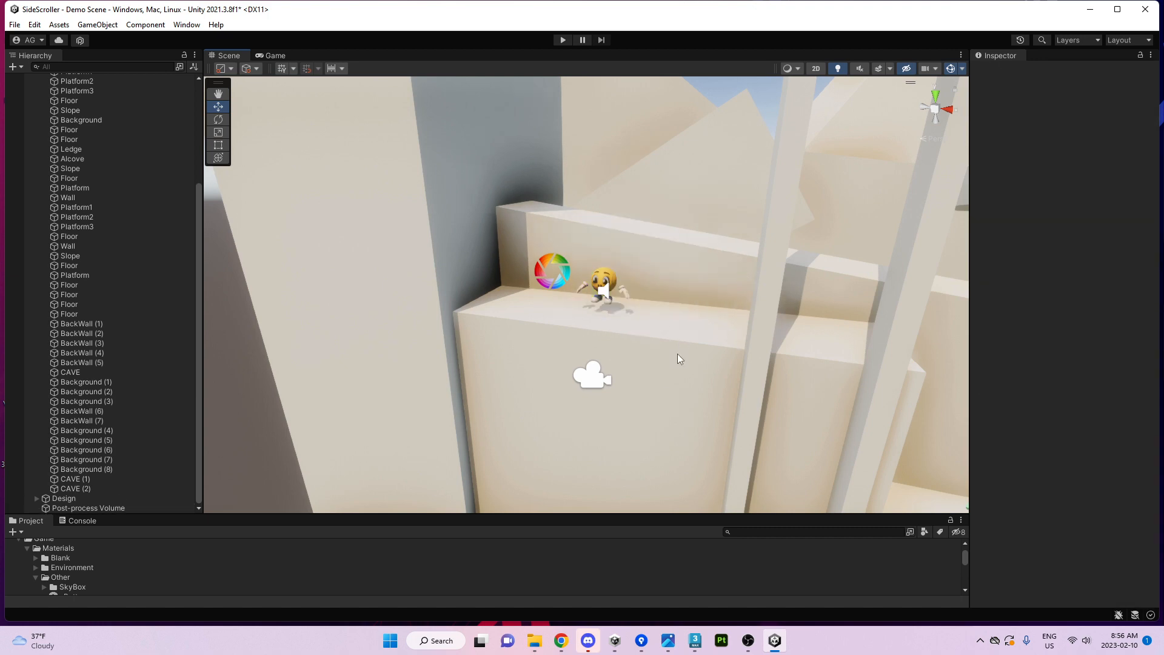
left_click_drag(533, 455, 715, 294, "alt")
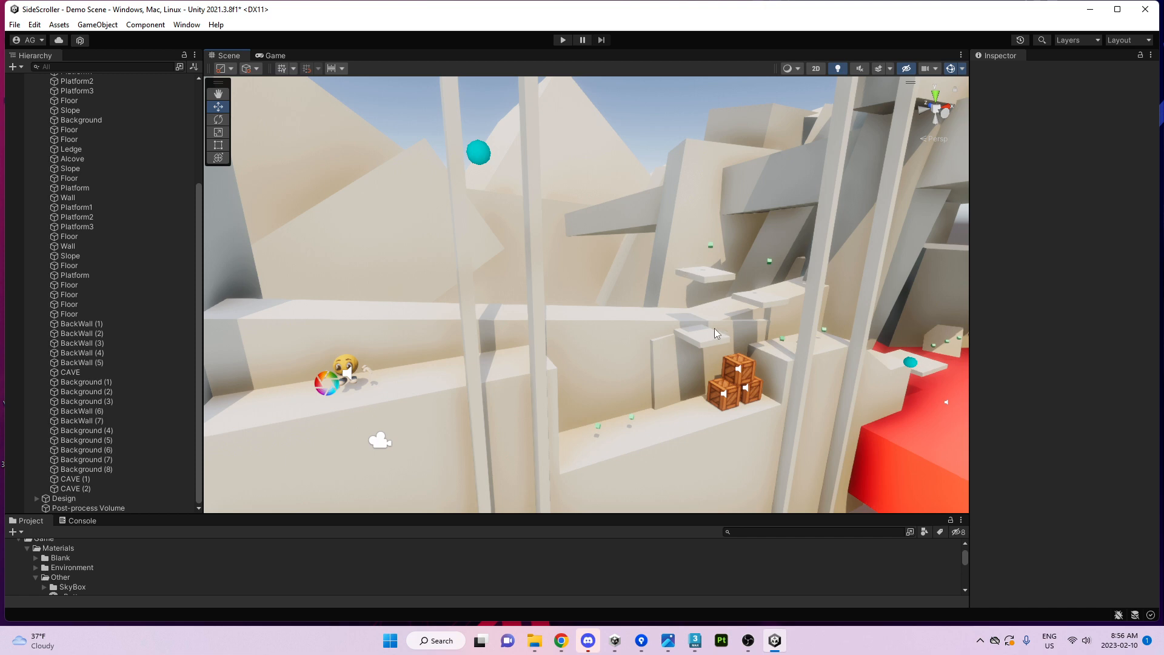
right_click_drag(705, 347, 745, 347)
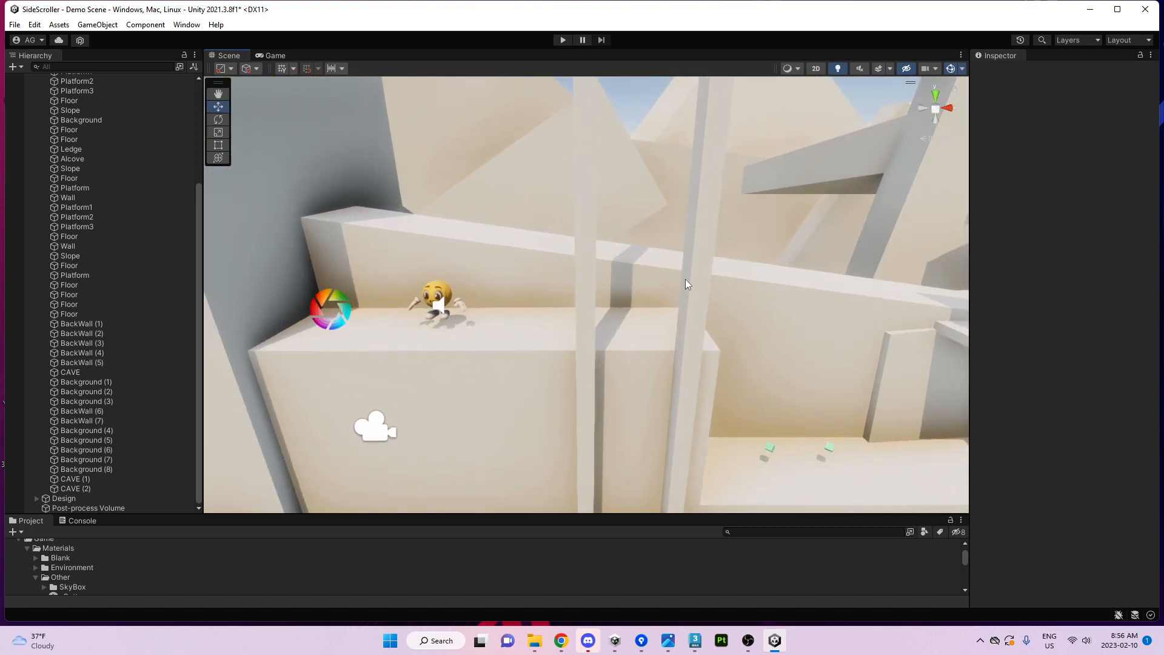
left_click(341, 298)
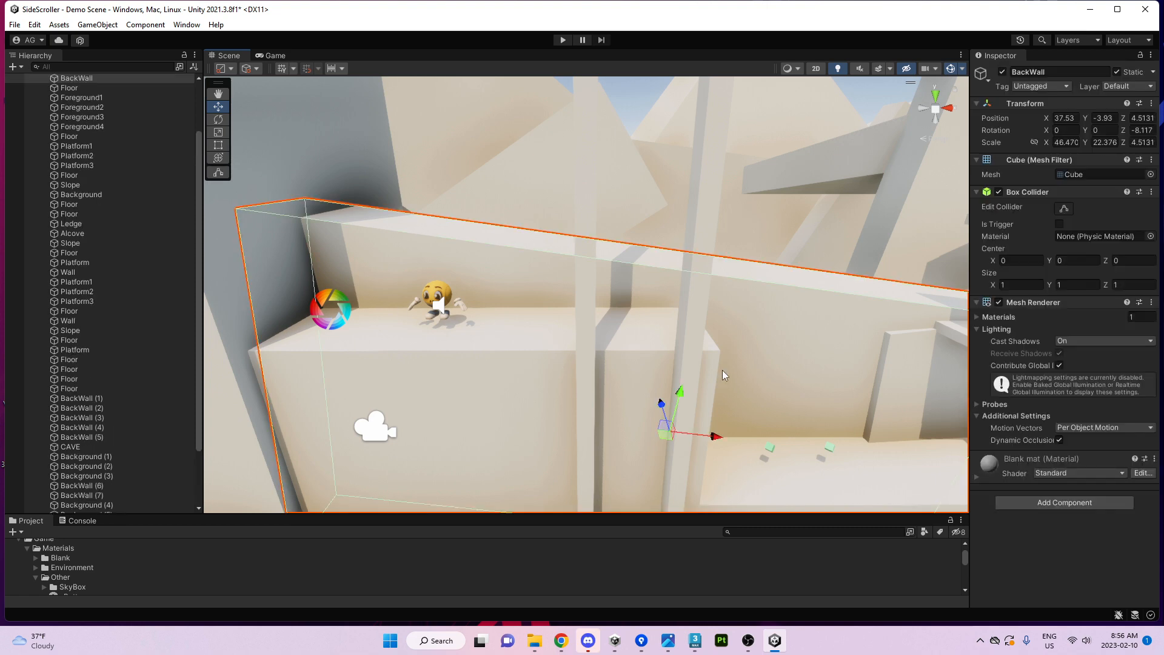
Add a Grain effect to the Post-process Volume and set its Intensity to 0.6.
left_click(340, 311)
left_click(340, 312)
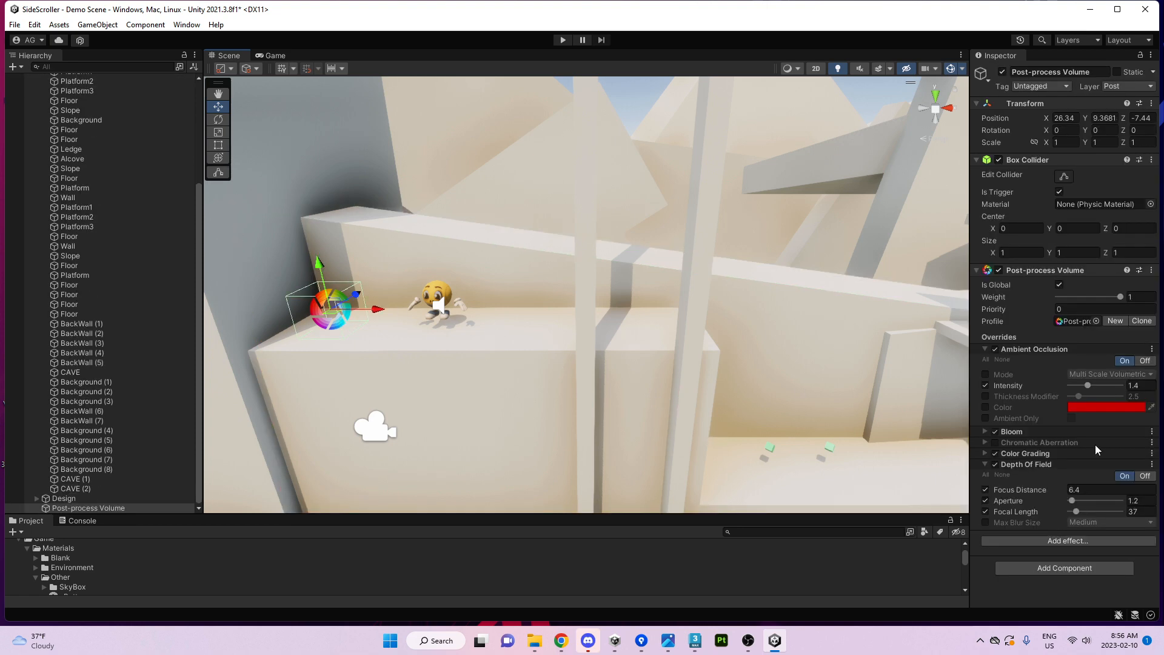
left_click(1026, 465)
left_click(1035, 481)
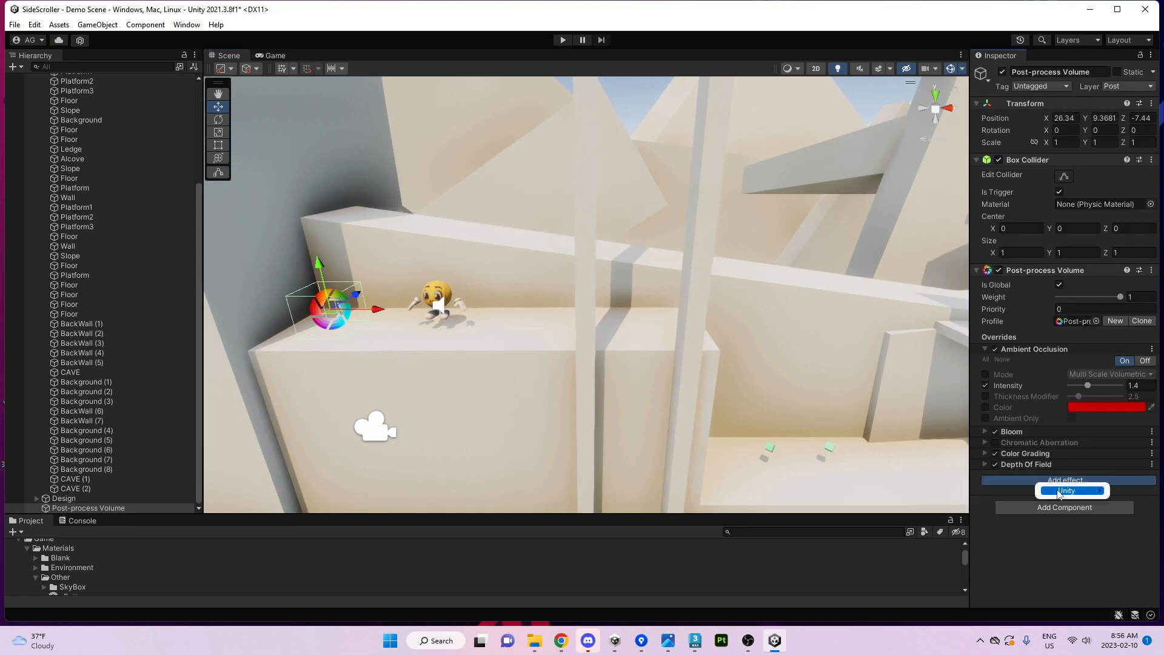
mouse_move(1045, 490)
left_click(951, 576)
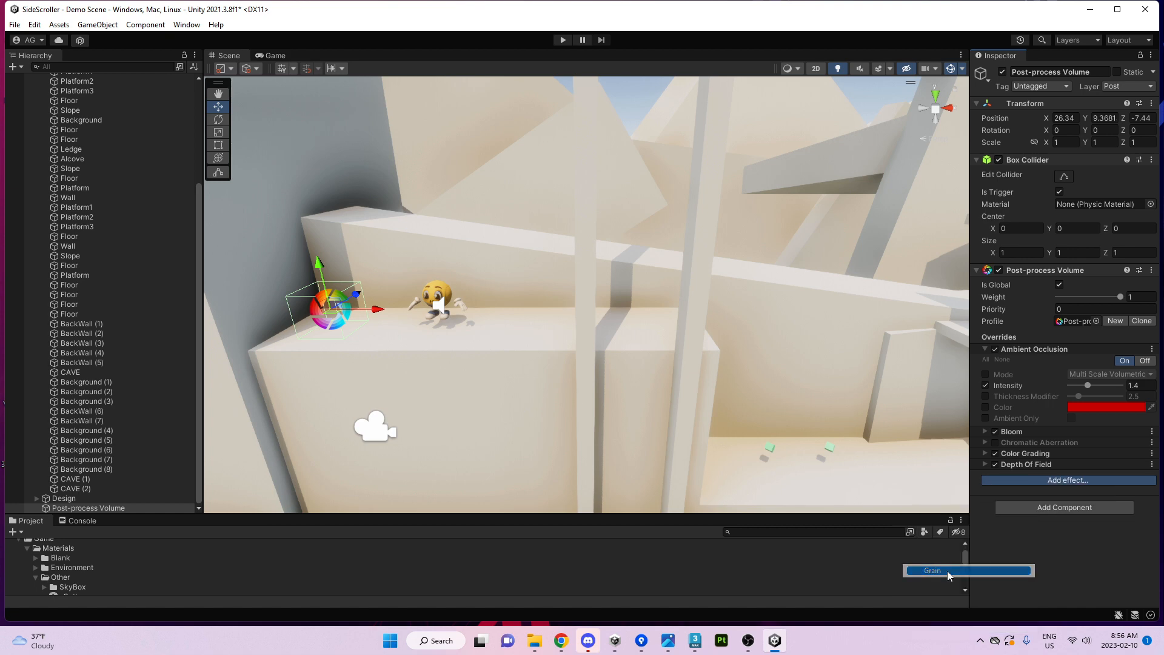
left_click(271, 55)
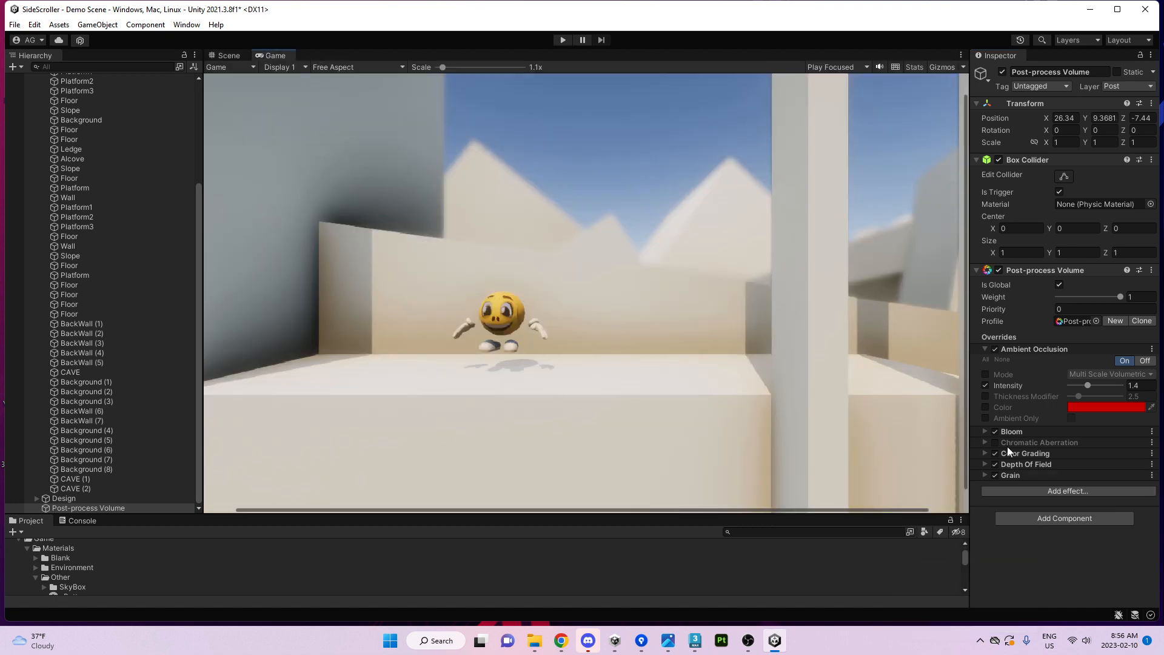
left_click(1018, 478)
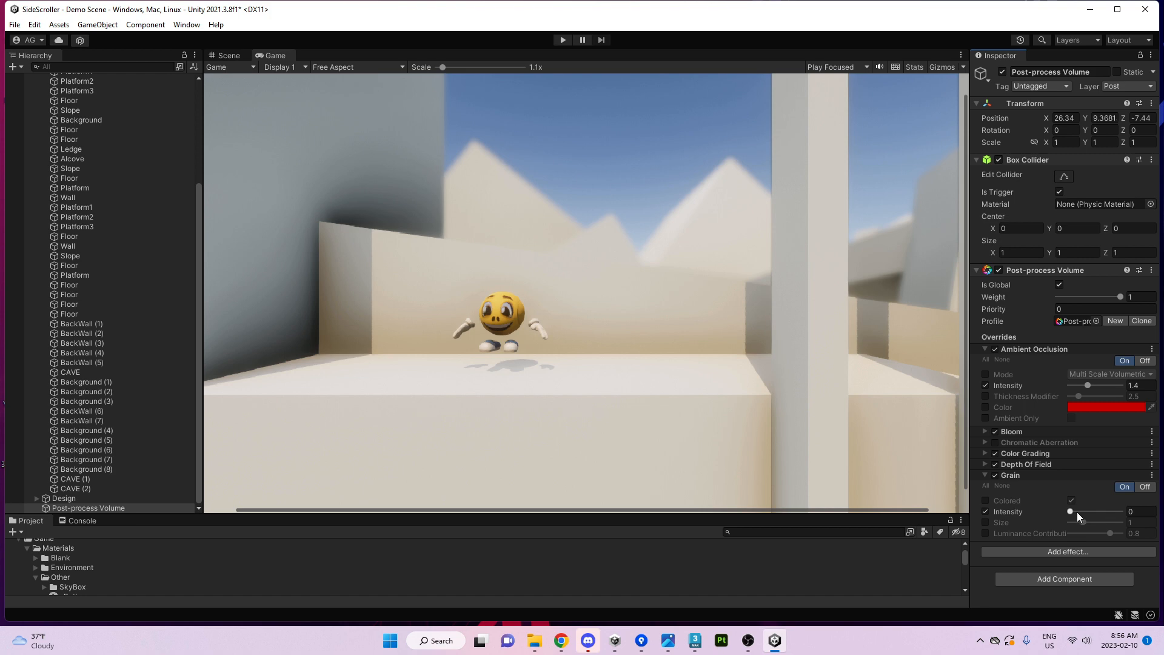
left_click_drag(1077, 515, 1102, 513)
Compare the grain in the Scene and Game views, toggling the Grain effect off and on.
left_click(231, 56)
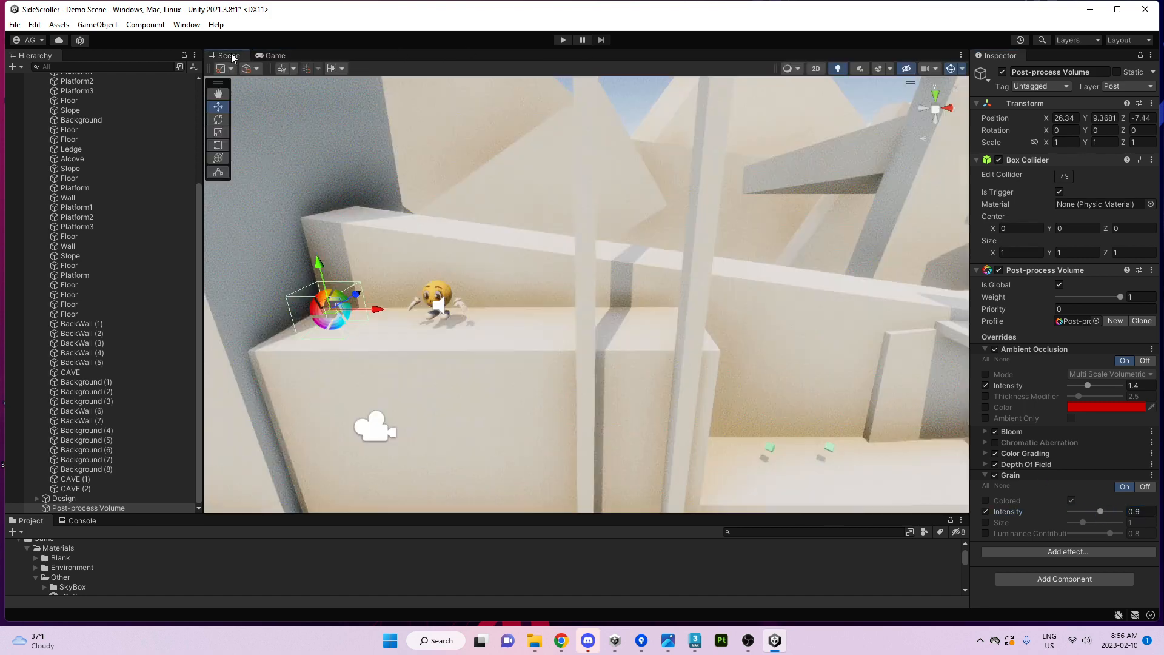
left_click(890, 69)
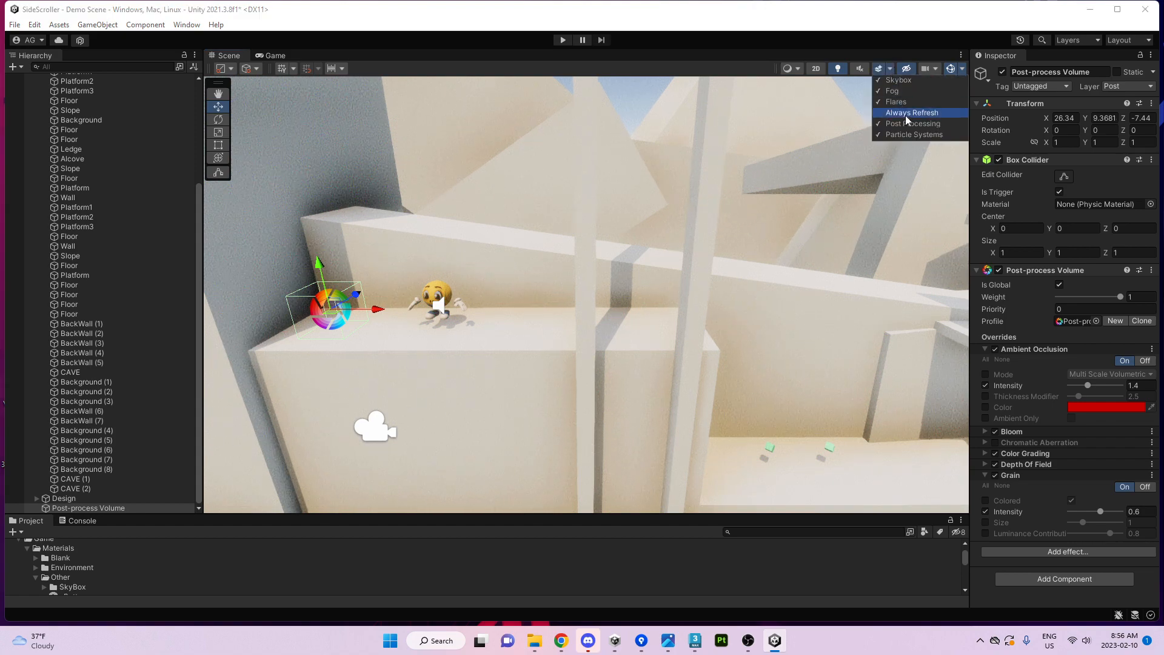
left_click(271, 56)
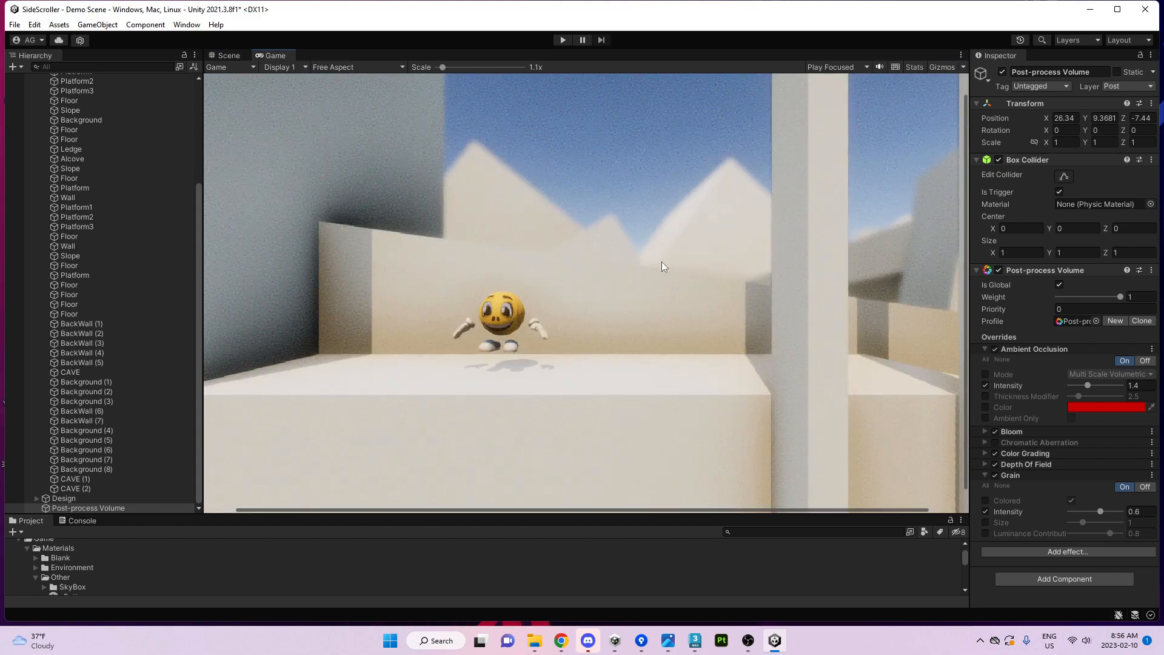
left_click(227, 58)
right_click_drag(641, 285, 545, 239)
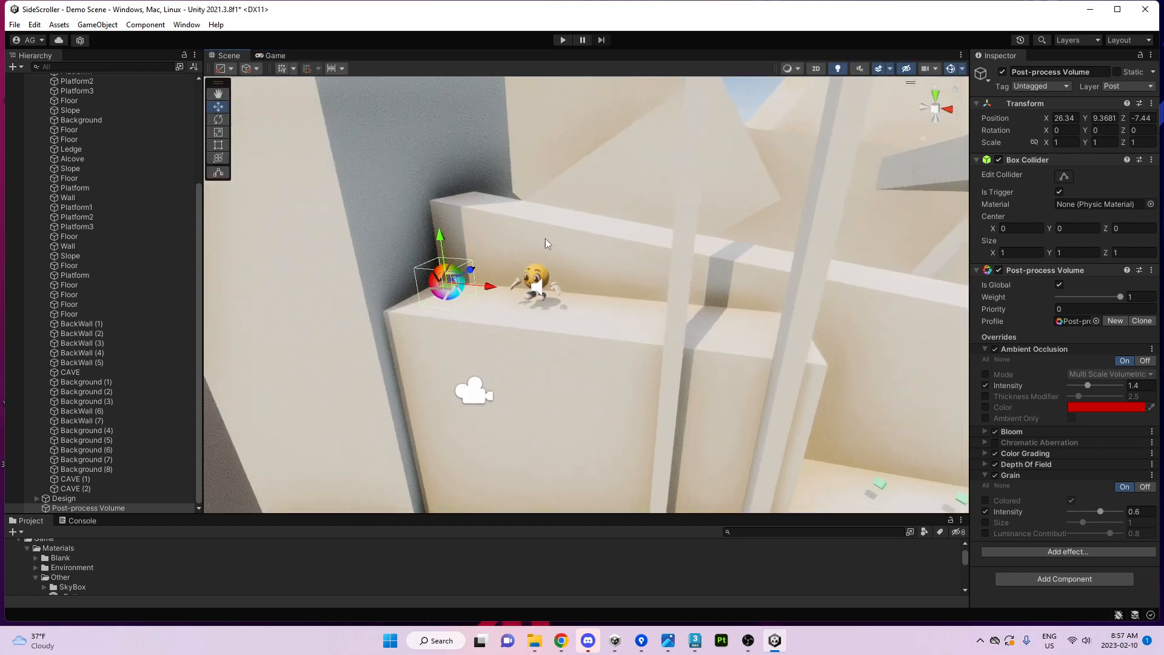
right_click_drag(543, 184, 549, 239)
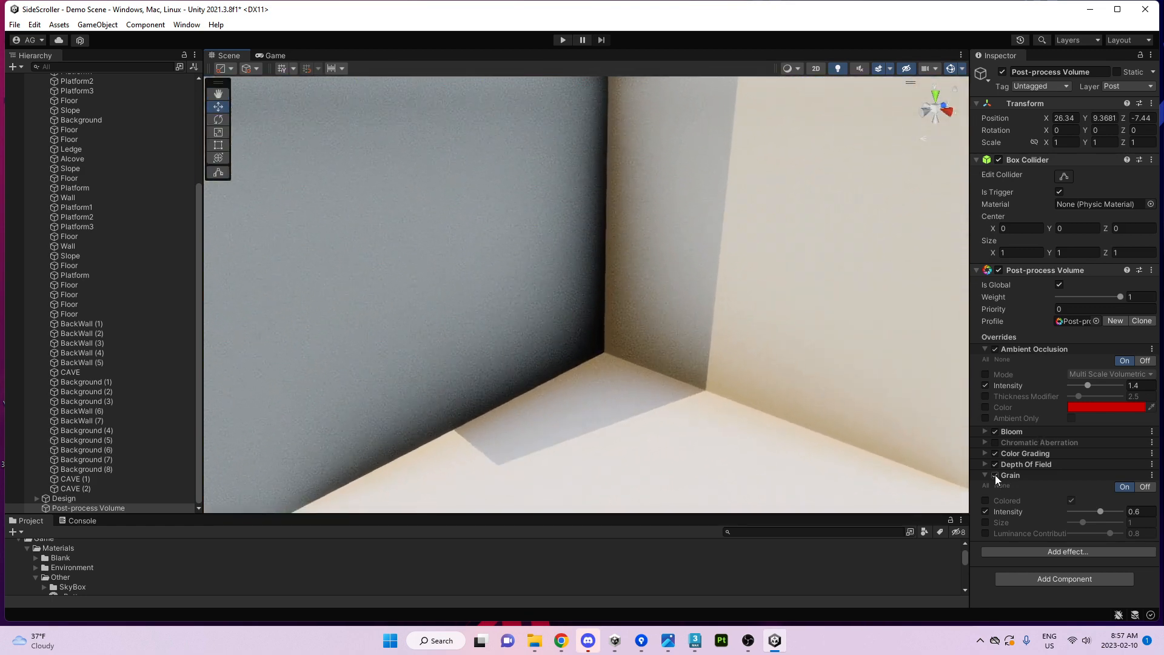
left_click(995, 475)
left_click(995, 476)
key("s")
right_click_drag(655, 403, 793, 401)
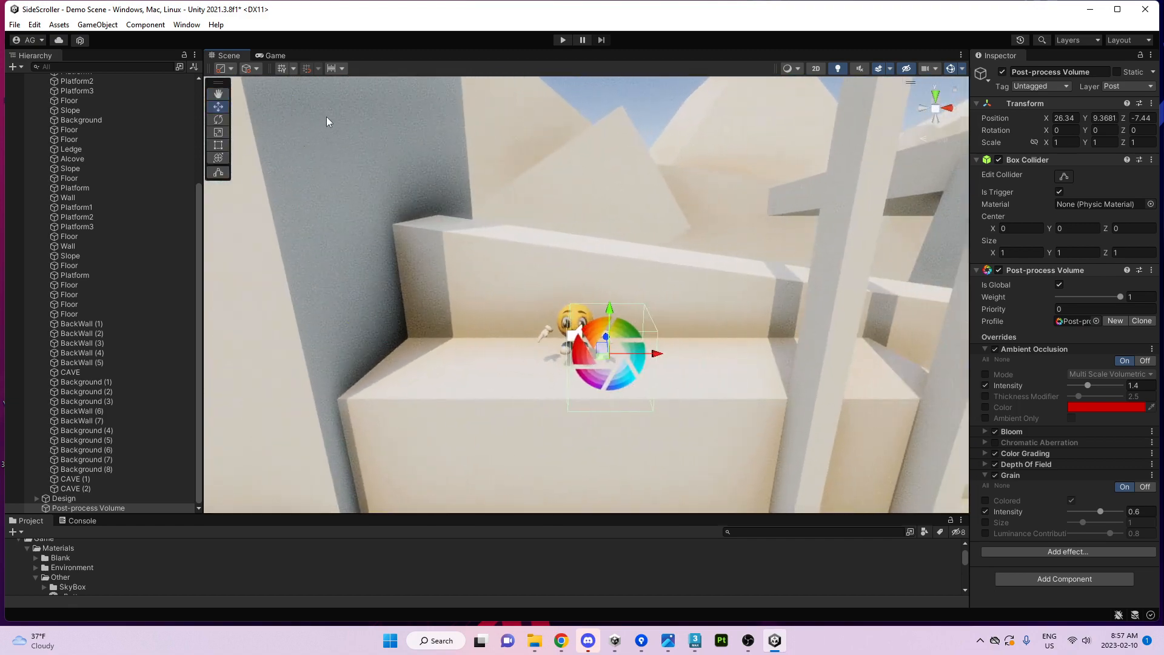
left_click(272, 56)
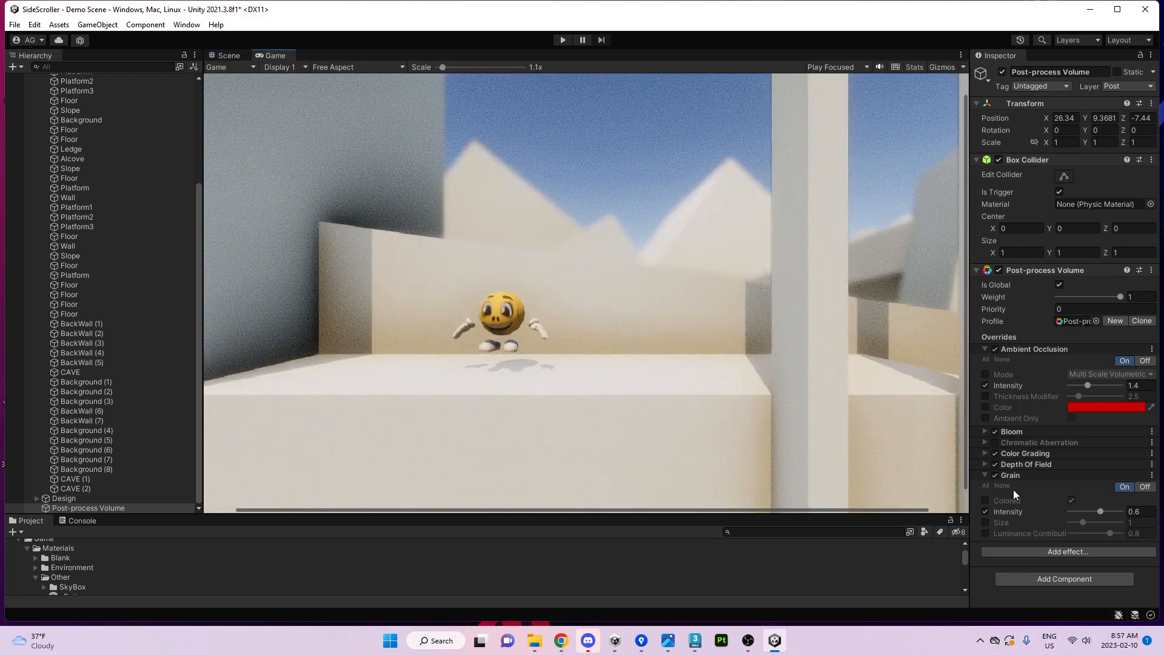
Try grain Size 3, undo it, and switch the Grain effect off.
left_click(986, 523)
left_click_drag(1083, 523, 1152, 521)
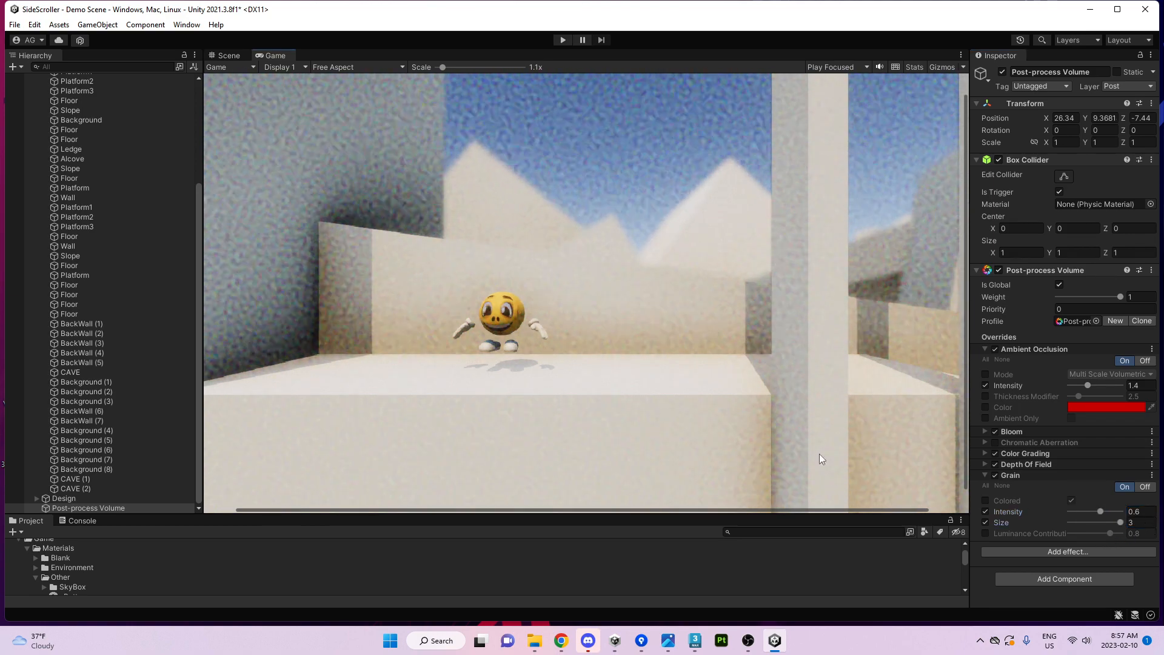
key("ctrl+z")
key("ctrl+z")
left_click(995, 476)
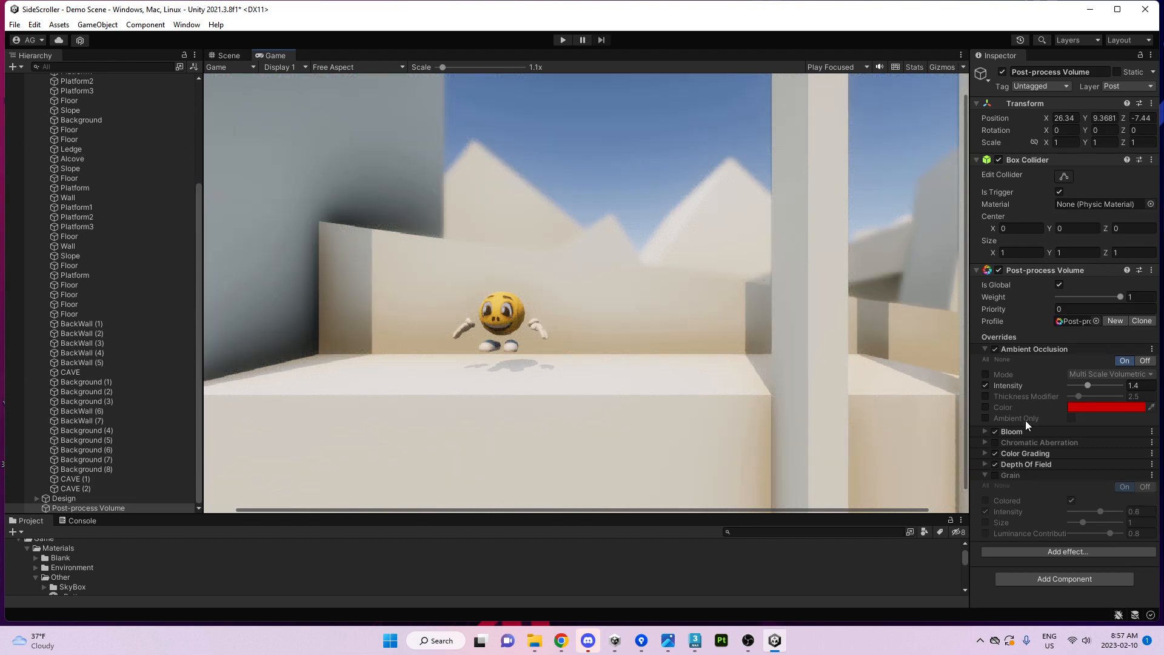
Add a Lens Distortion effect to the volume with Intensity -74.
left_click(998, 476)
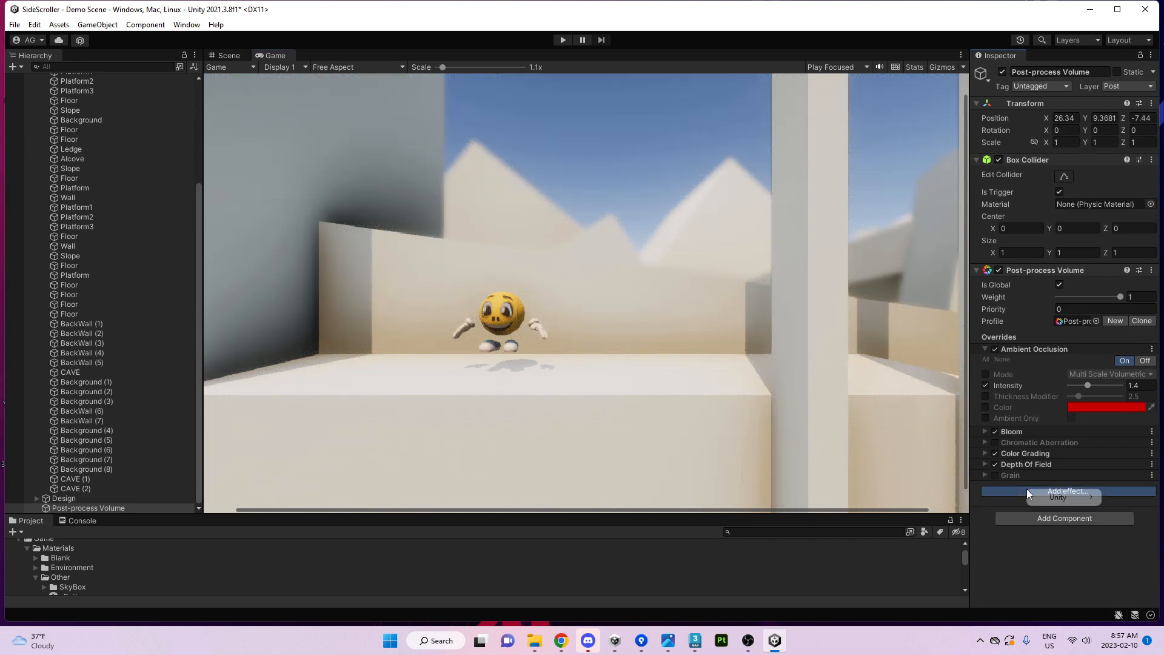
left_click(1027, 489)
mouse_move(1051, 499)
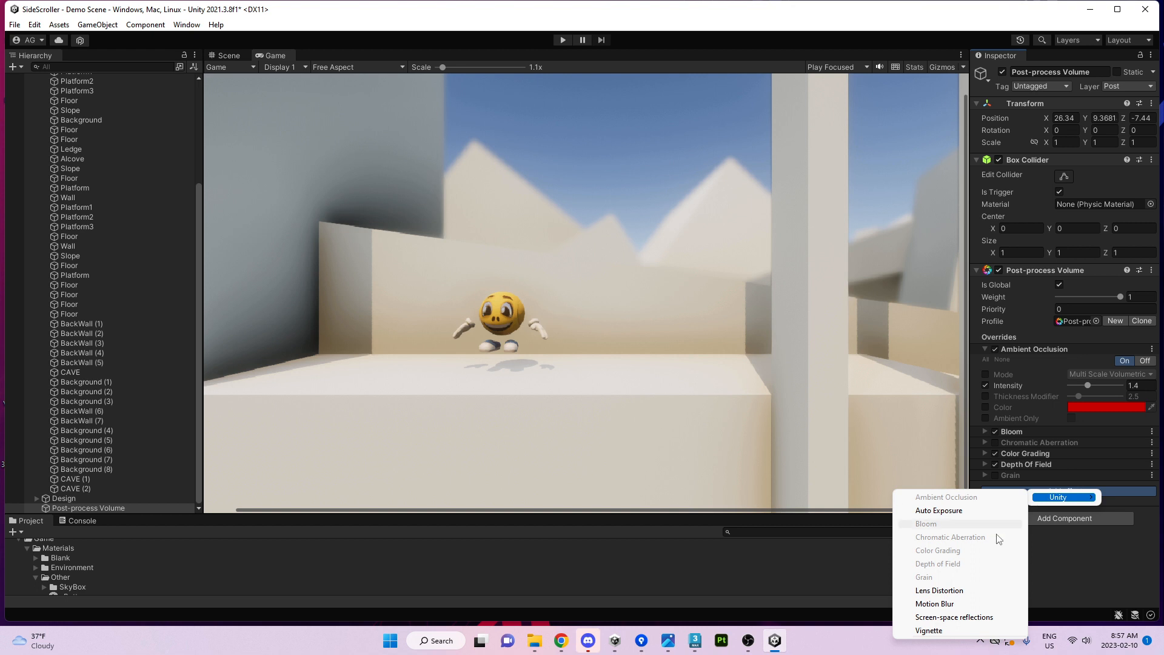
left_click(934, 590)
left_click(1032, 486)
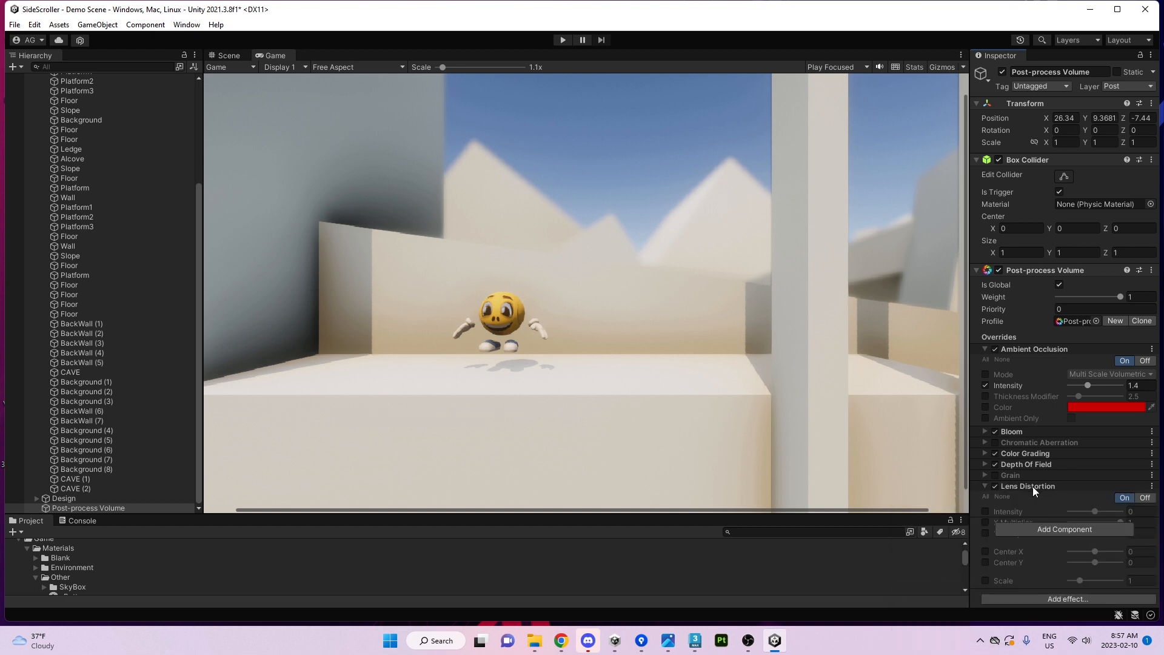
left_click(986, 511)
left_click_drag(1092, 511, 1072, 574)
Set Lens Distortion X multiplier 0.46, Y multiplier 0.73, Center X 0.23, and adjust Scale.
left_click(986, 522)
left_click(986, 533)
left_click(986, 551)
left_click(986, 581)
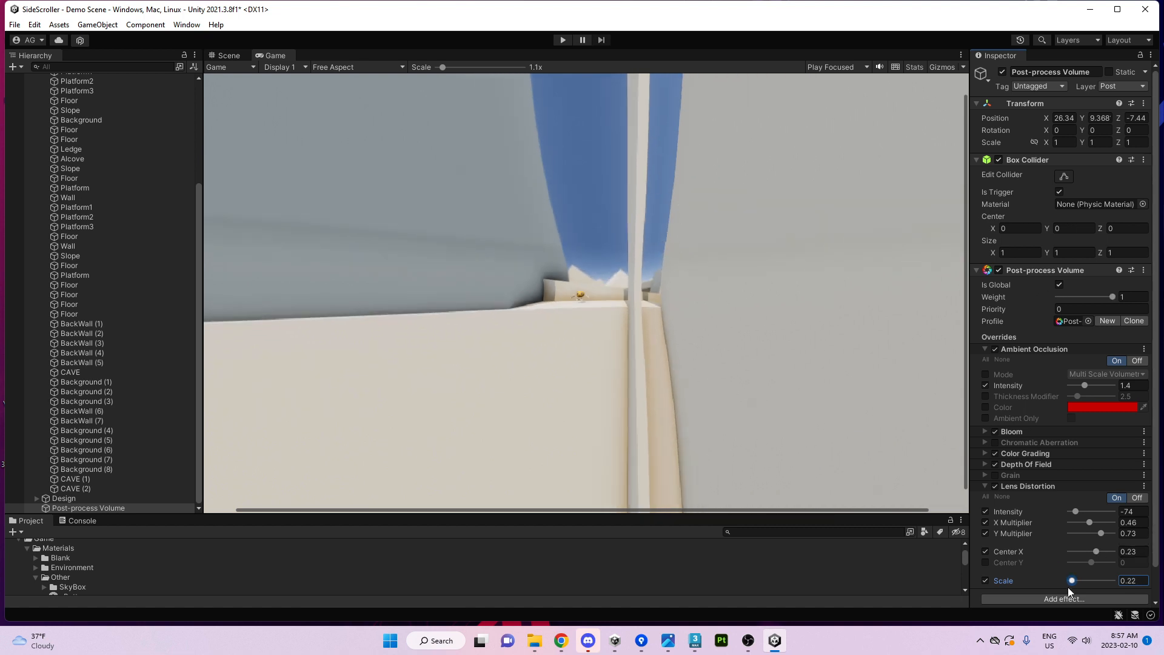
left_click_drag(1071, 581, 1079, 579)
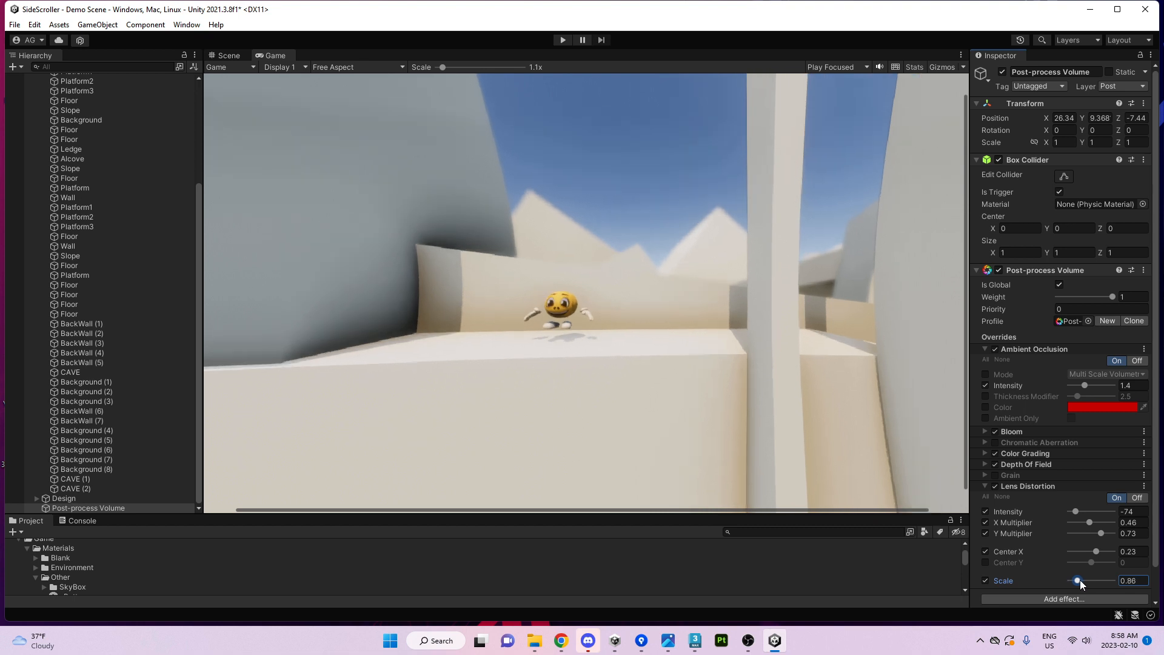
Enter Play mode and run and jump the character onto the crates.
left_click(563, 39)
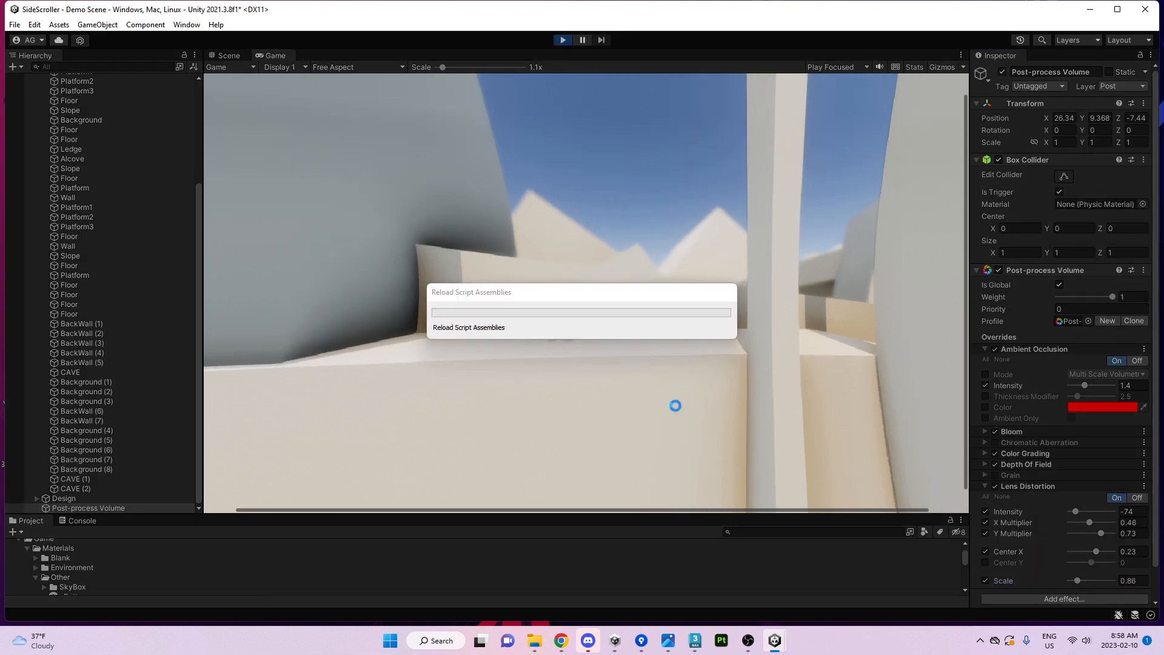
key("d")
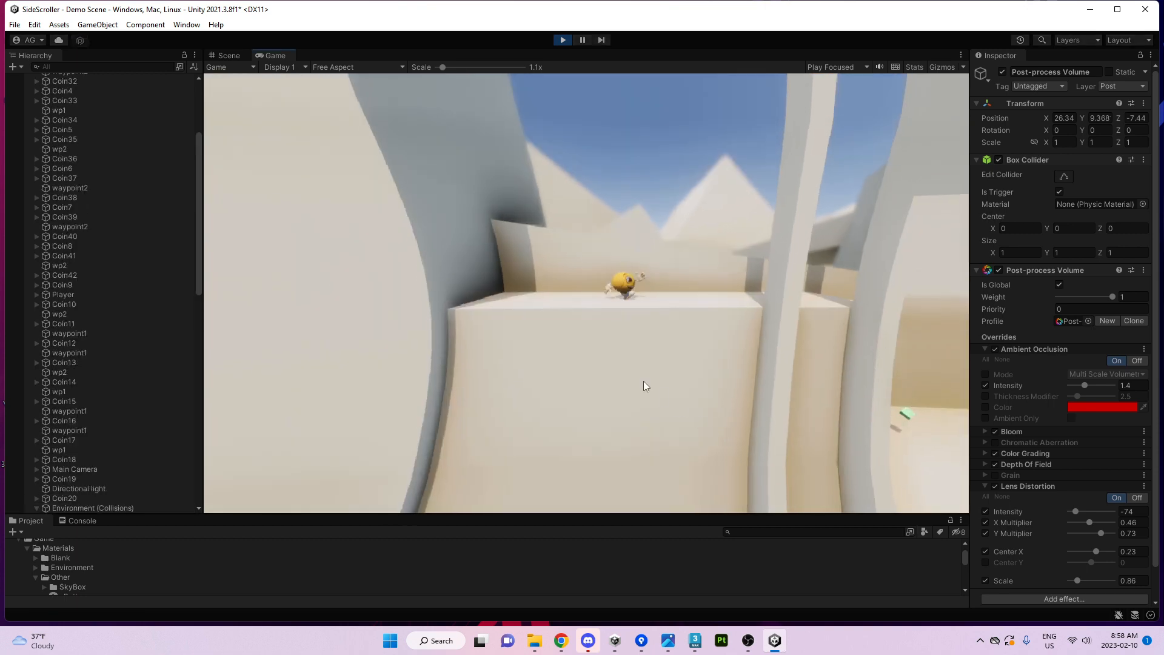
key("space")
key("d")
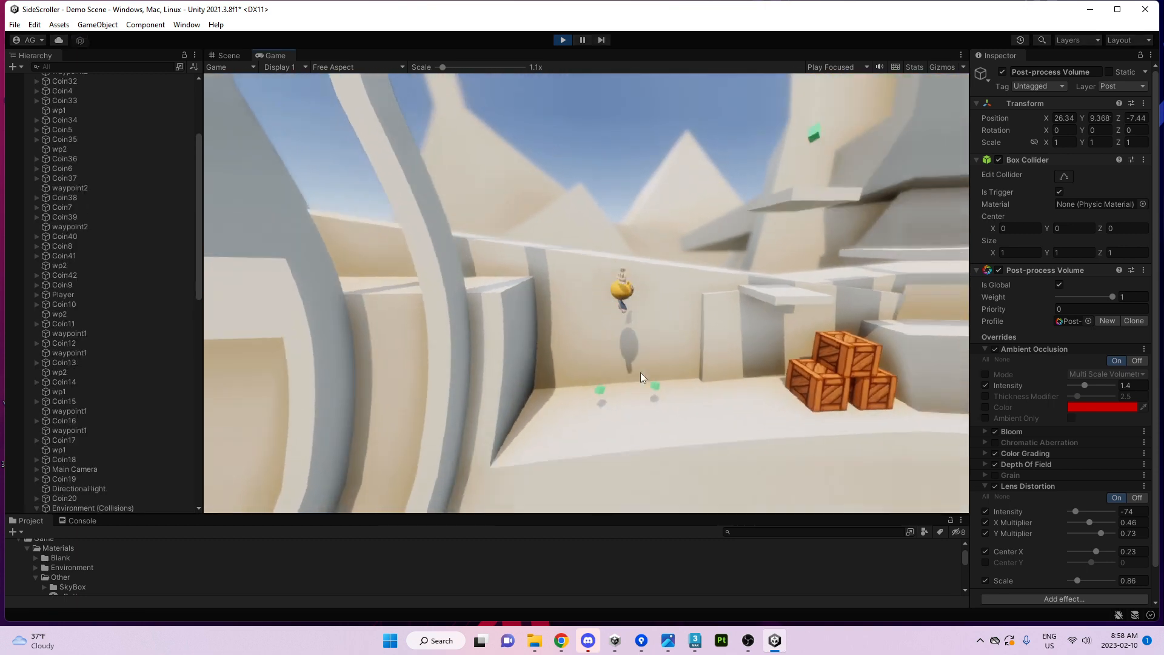
key("space")
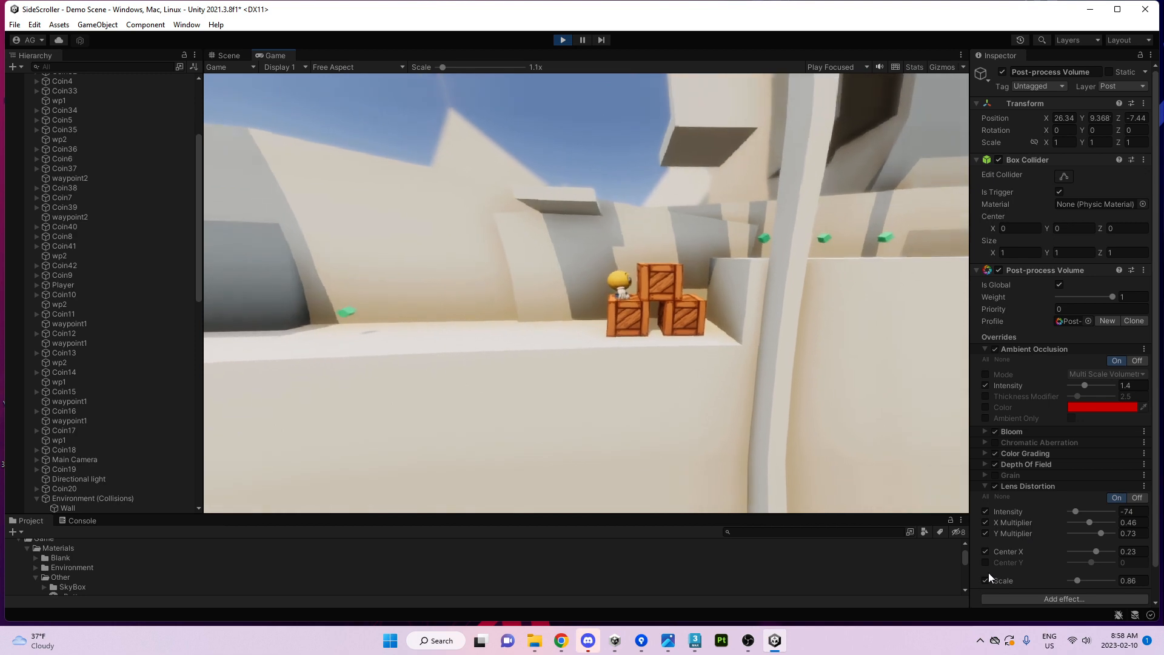
Disable the Lens Distortion scale, center and multiplier overrides, setting Intensity to -51.
left_click(985, 580)
left_click(985, 551)
mouse_move(1087, 511)
left_mouse_down()
mouse_move(1115, 504)
mouse_move(1080, 511)
left_mouse_up()
left_click(986, 533)
left_click(985, 522)
Run the character left and jump, stop Play mode, and switch Lens Distortion off.
left_click(701, 216)
key("a")
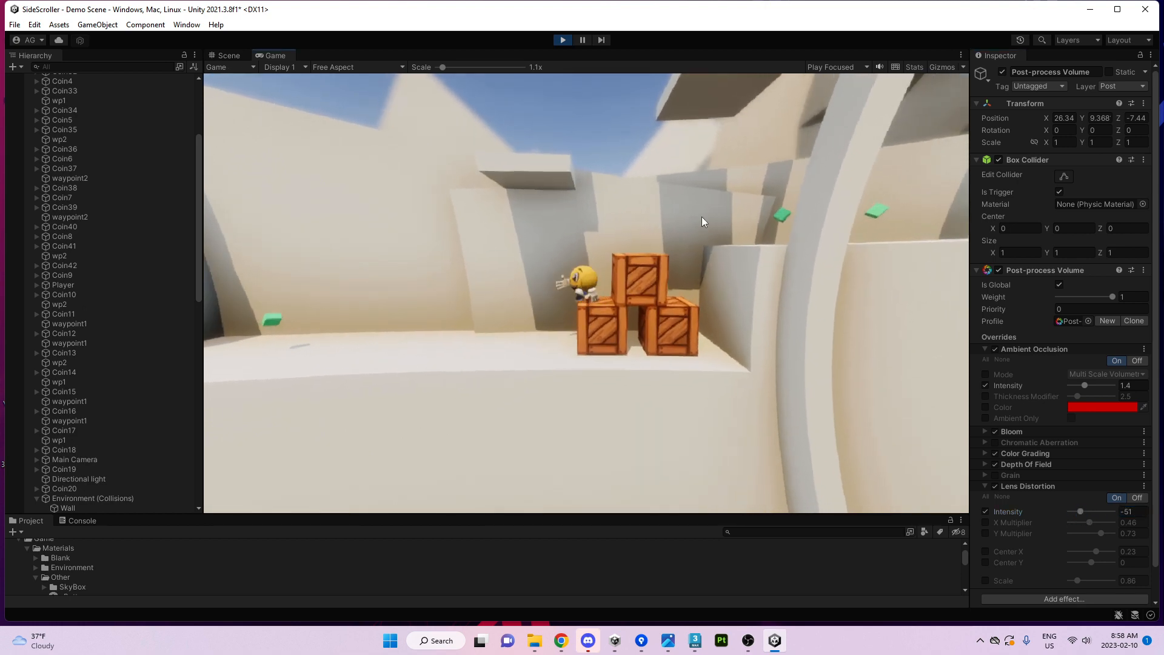
key("space")
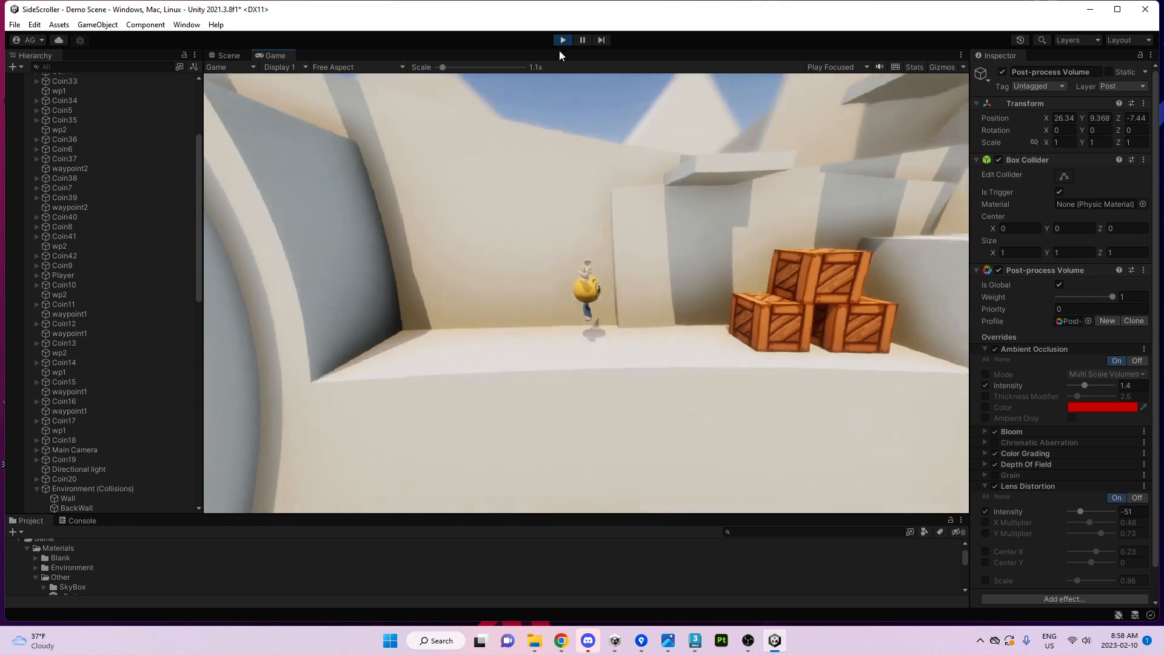
left_click(563, 40)
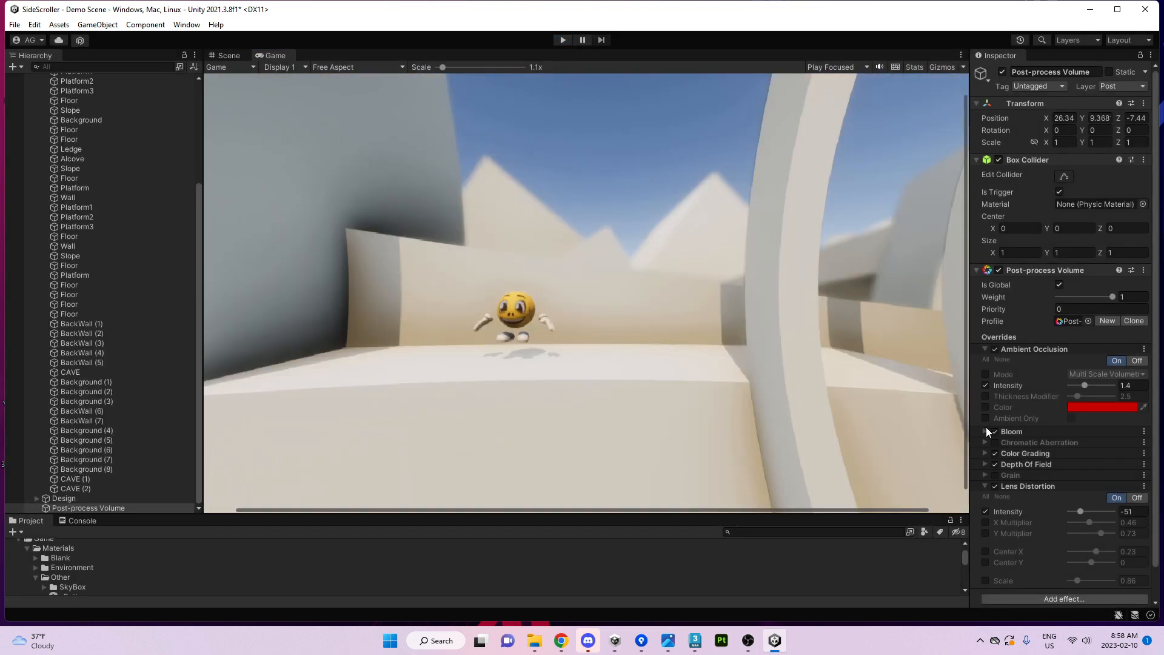
left_click(995, 486)
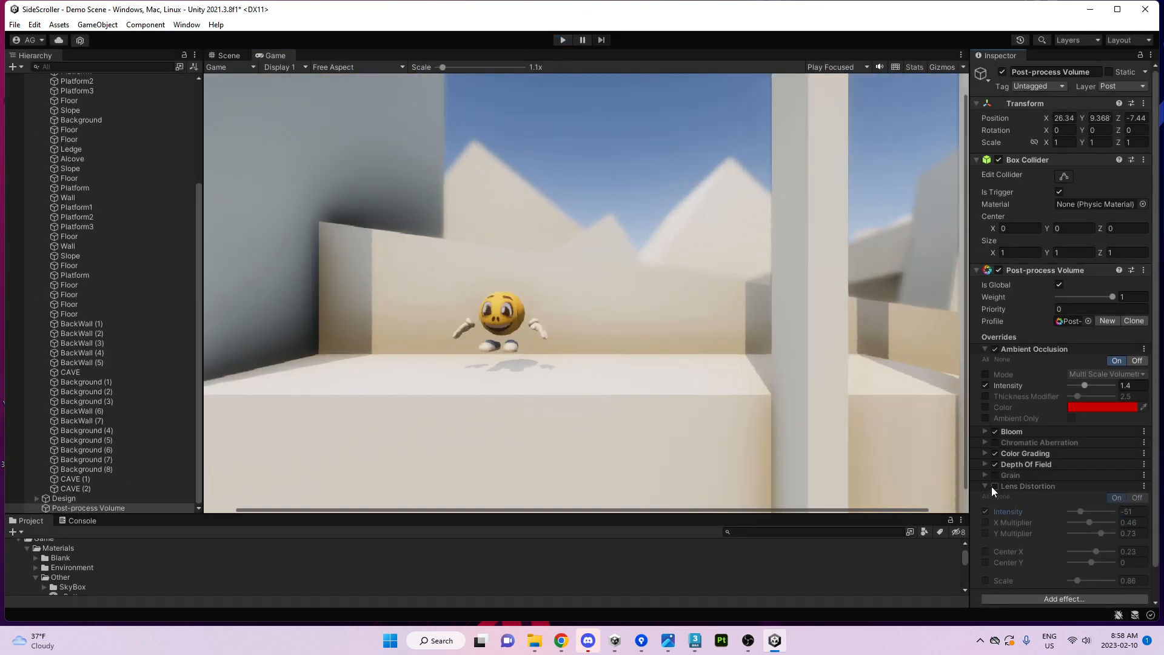
Collapse Lens Distortion, add a Screen Space Reflections effect, and return to the Scene view.
left_click(991, 487)
left_click(1034, 500)
mouse_move(1067, 508)
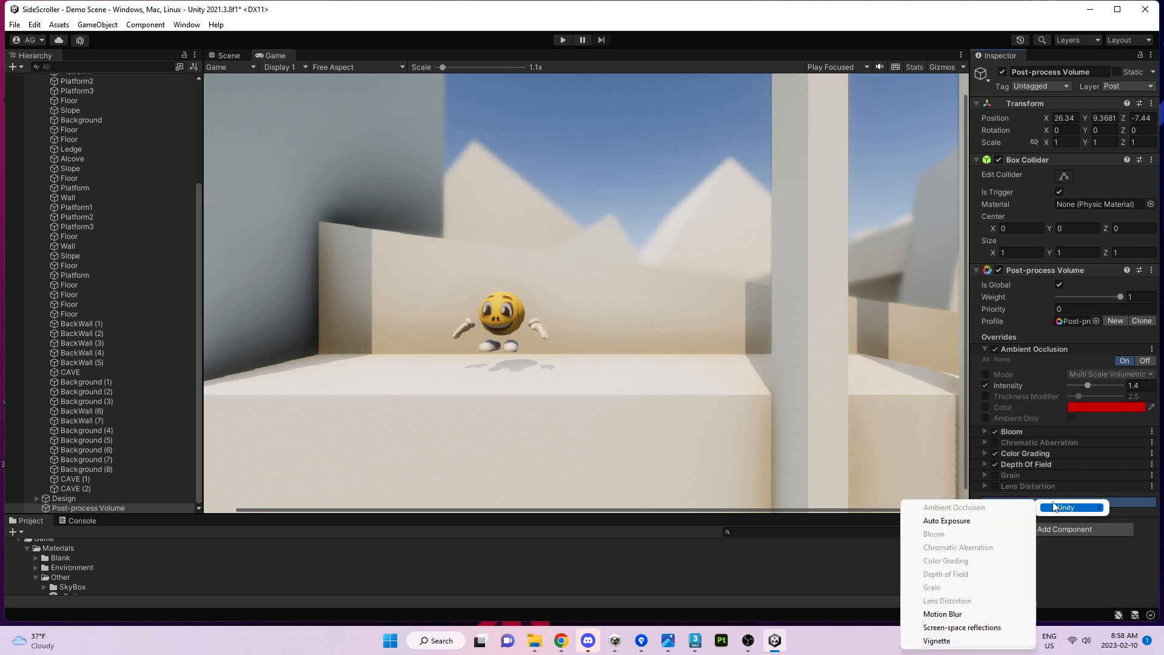
left_click(955, 629)
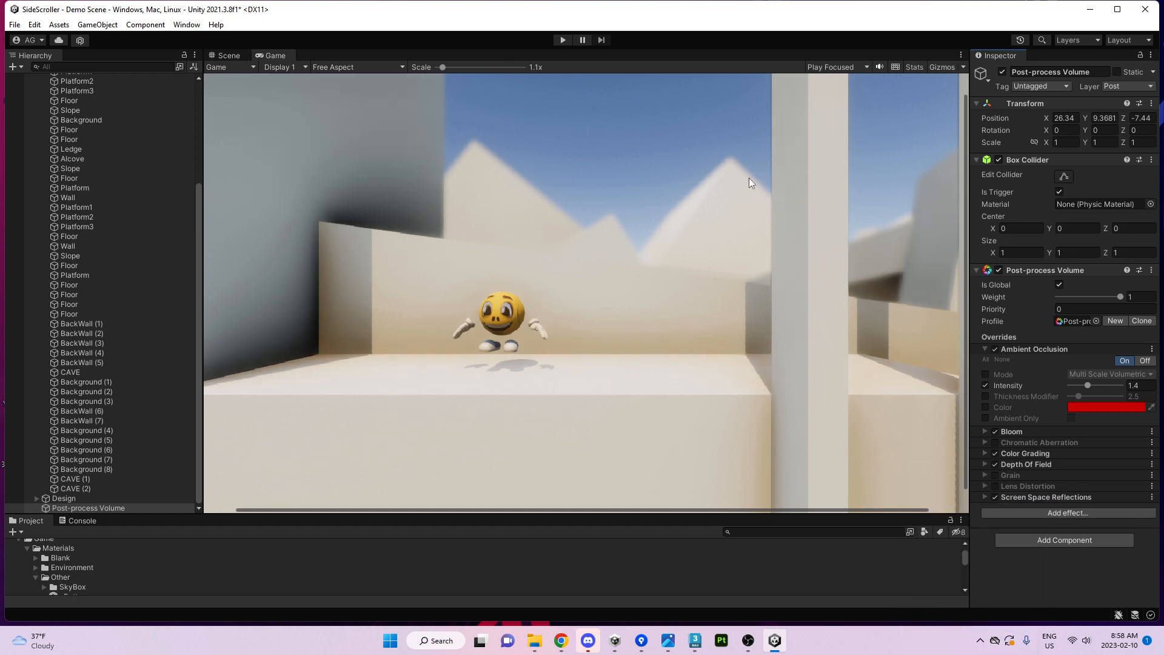
left_click(228, 57)
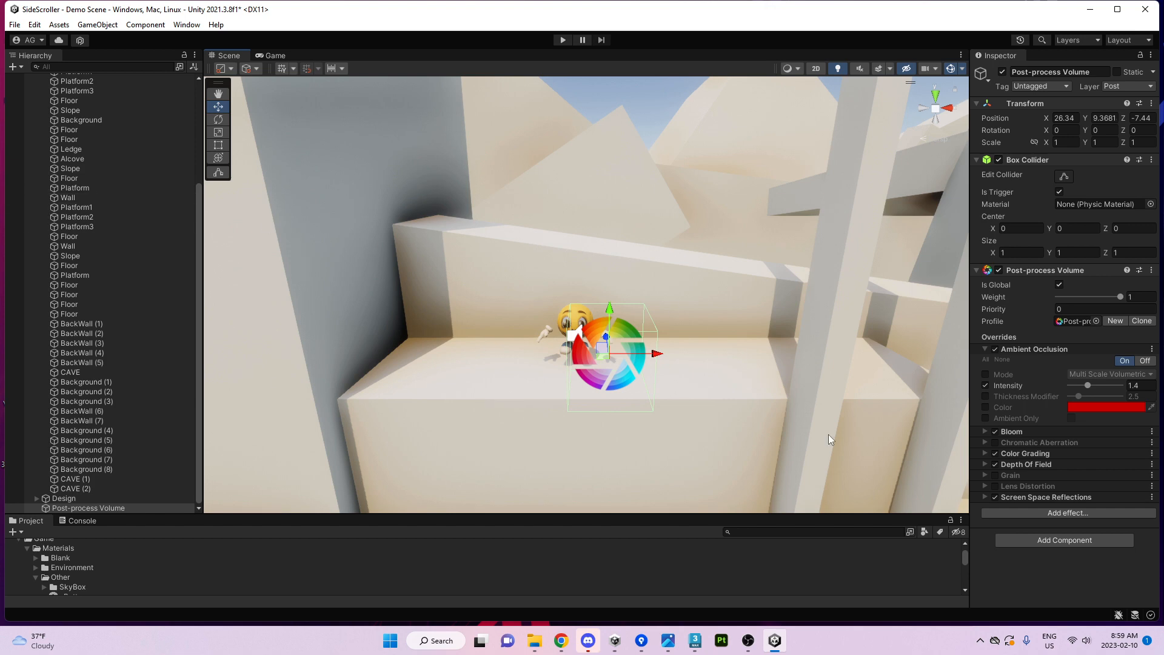
Set the Screen Space Reflections Preset override to Overkill, then toggle the effect off and on to compare.
left_click(1025, 497)
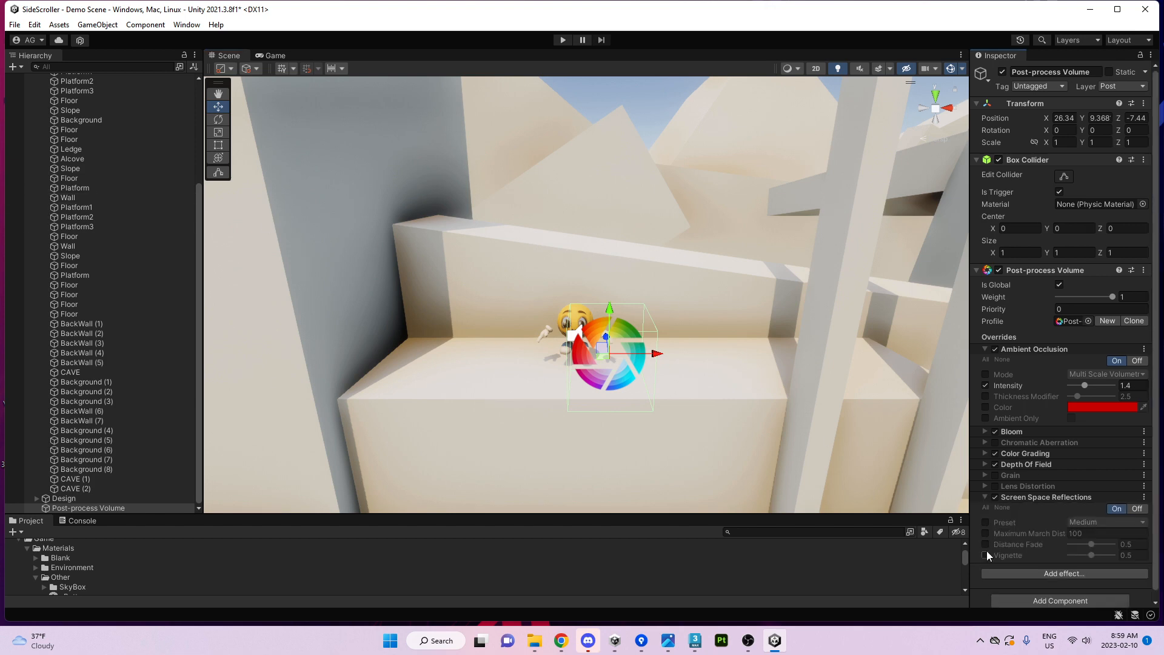
left_click(1109, 521)
left_click(1099, 523)
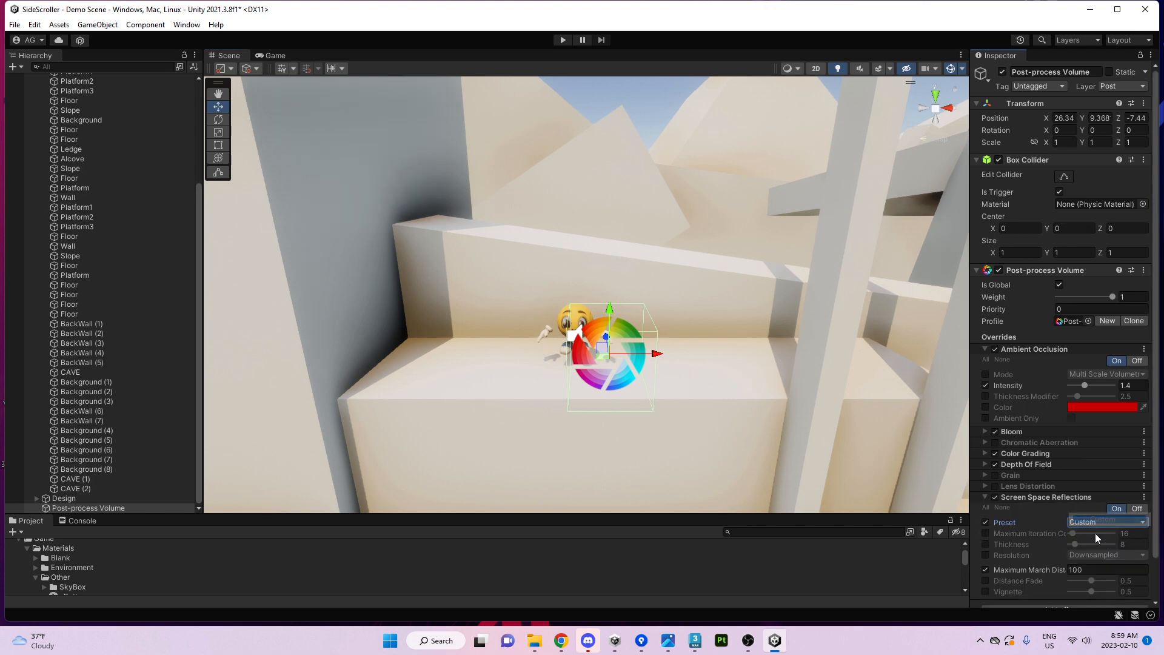
left_click(1082, 523)
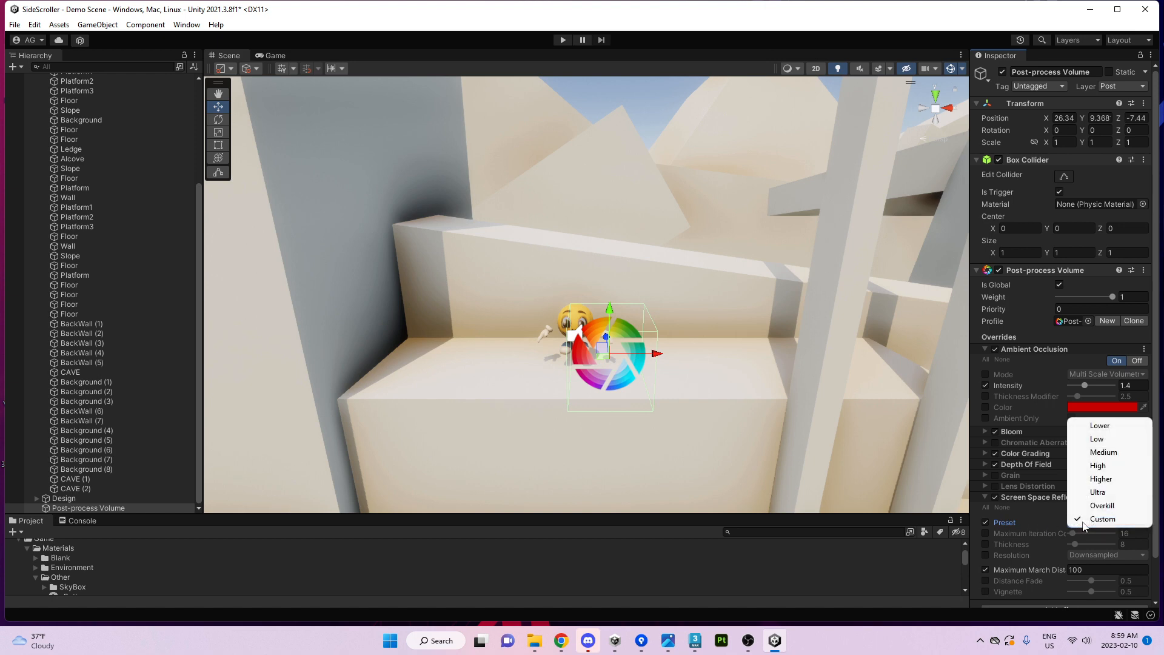
left_click(1100, 505)
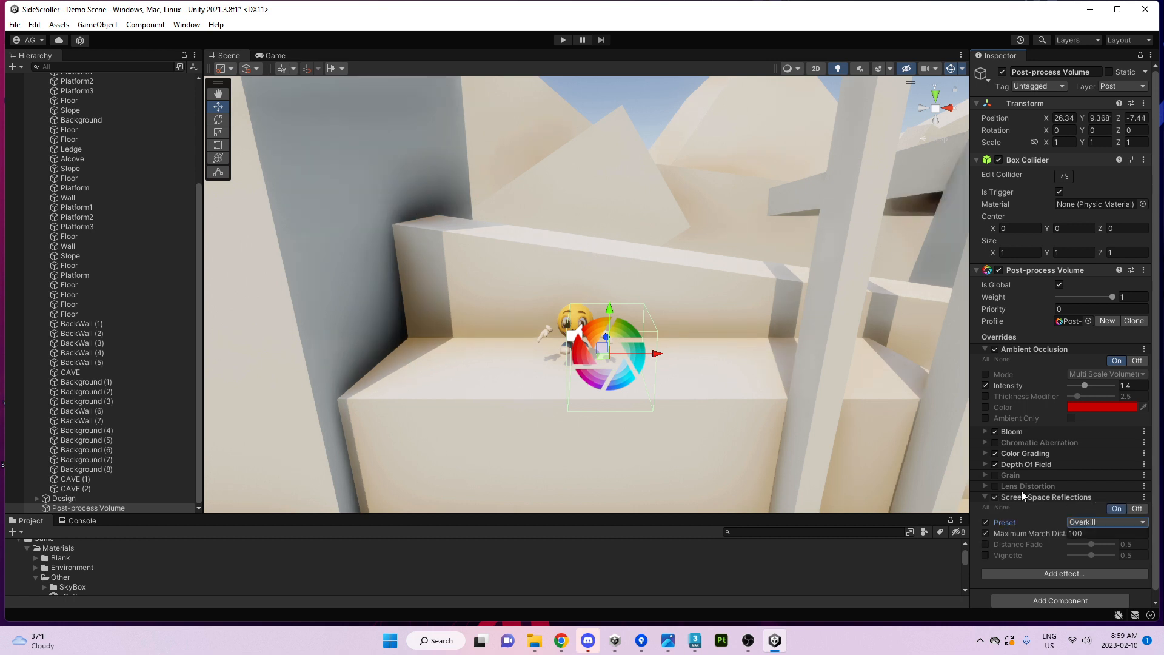
left_click(995, 497)
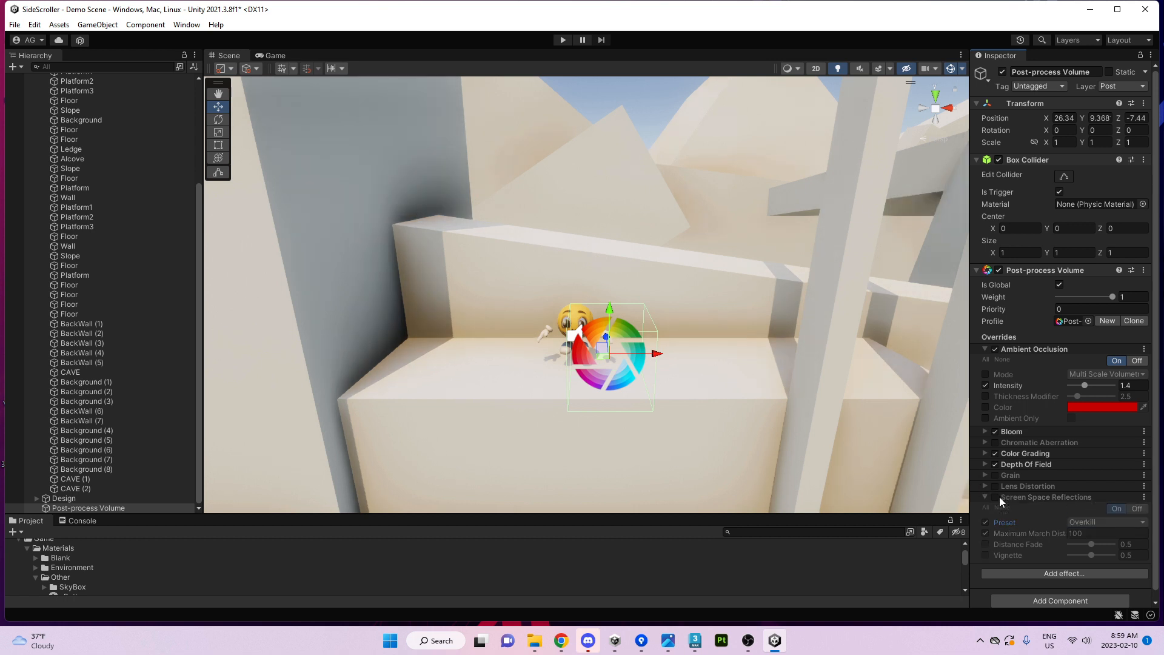
left_click(995, 497)
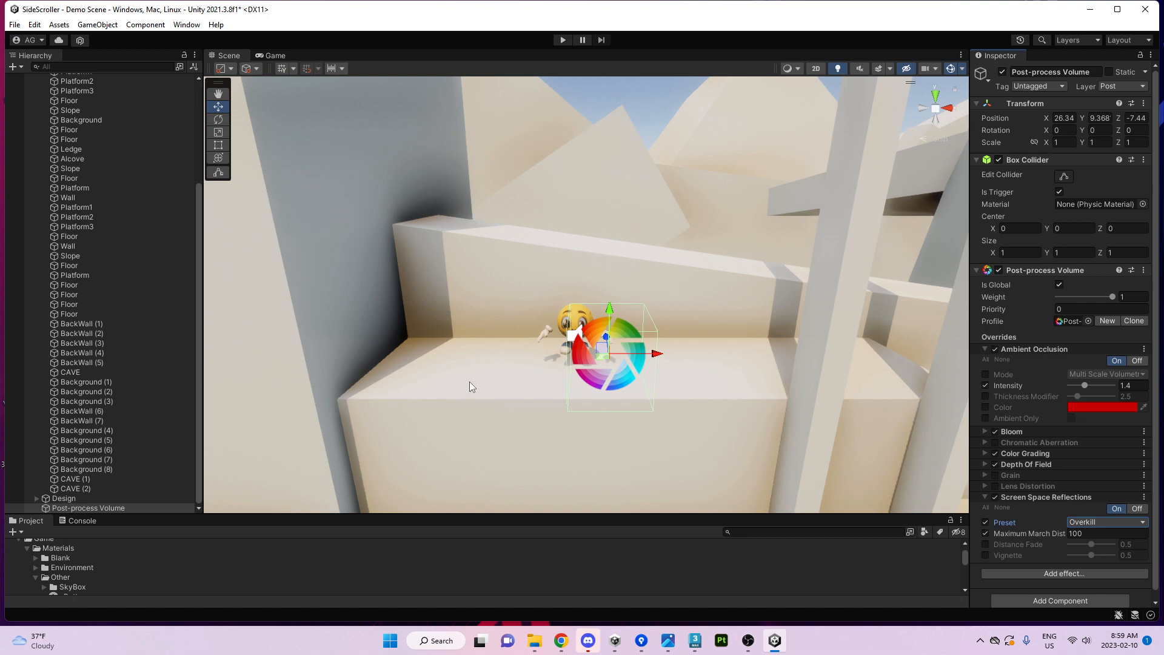
Fly the Scene camera to the character and select the foreground Floor box.
key("w")
right_click_drag(549, 315, 650, 359)
left_click(650, 359)
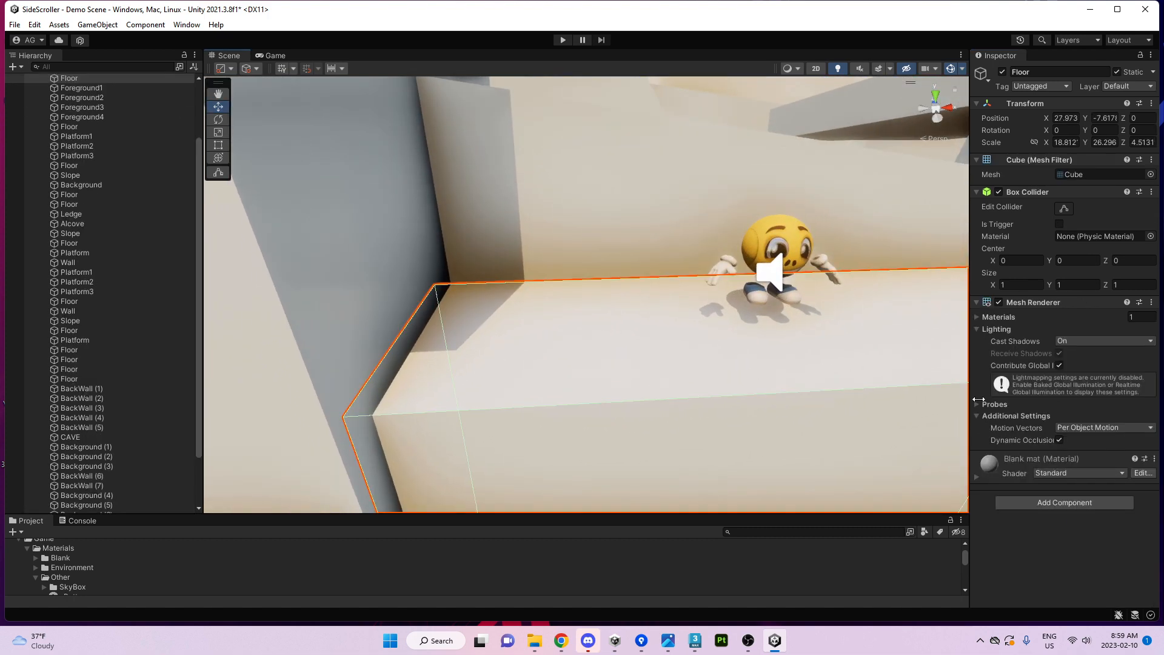
Set the Blank mat Smoothness to 1 and darken its Albedo to grey 3F3F3F.
left_click(1054, 458)
scroll(1000, 419, "down", 3)
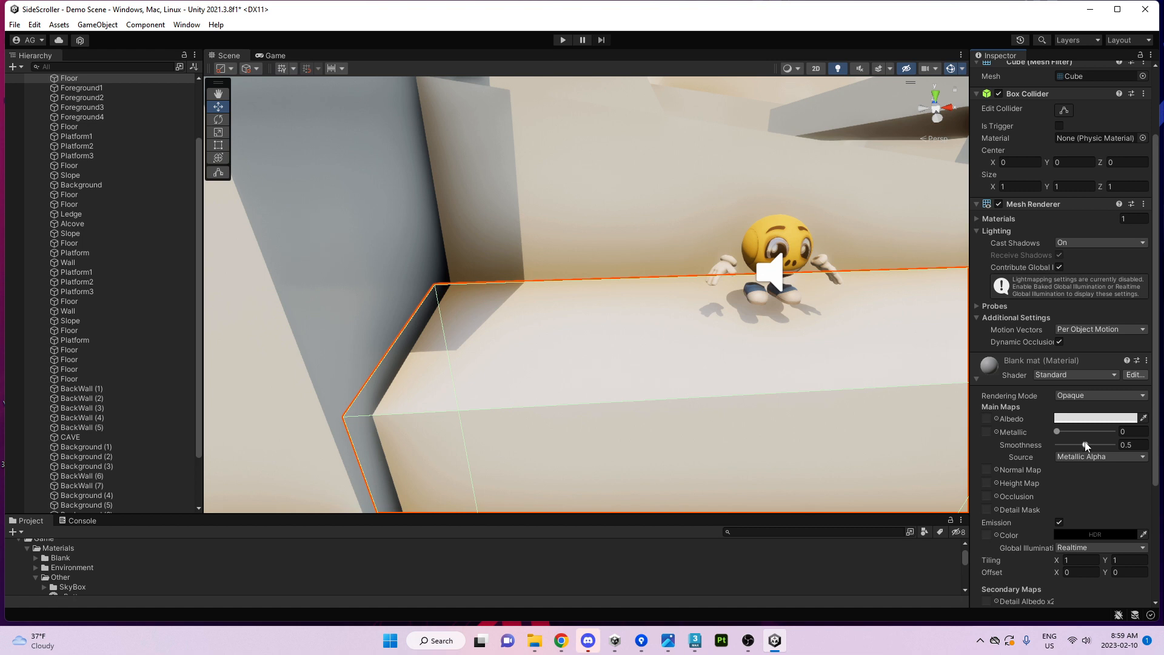
left_click_drag(1086, 446, 1133, 441)
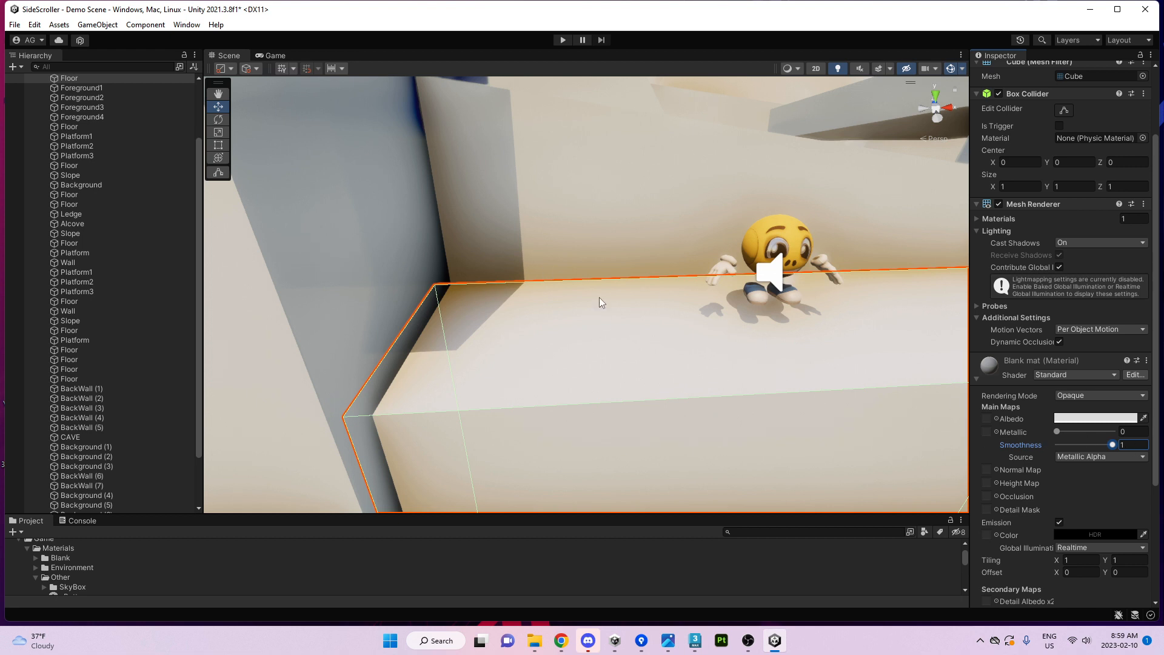
left_click(1067, 422)
left_click_drag(1066, 417, 1027, 445)
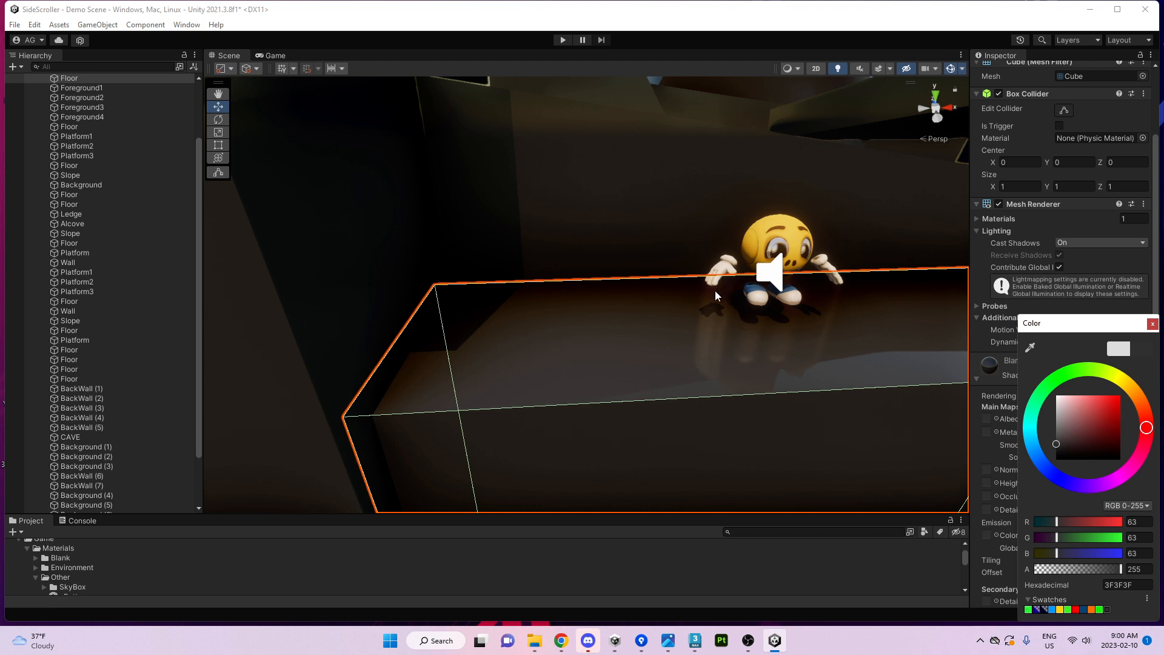
Enter Play mode in the Game view and run the character right over the crates.
left_click(273, 56)
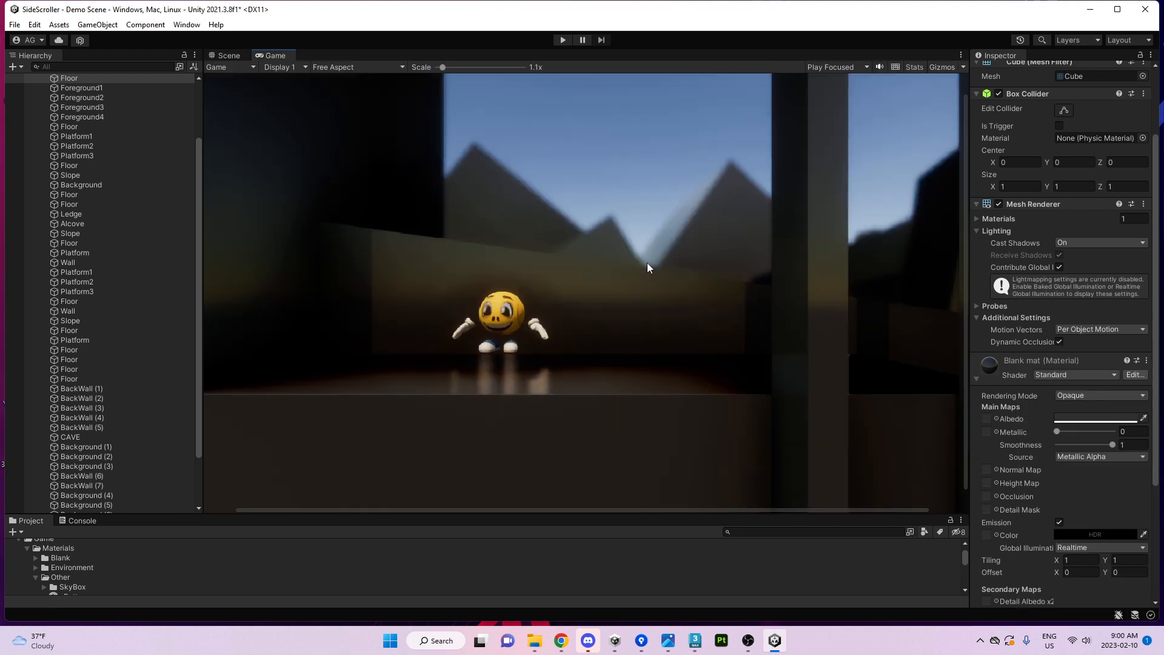
left_click(561, 40)
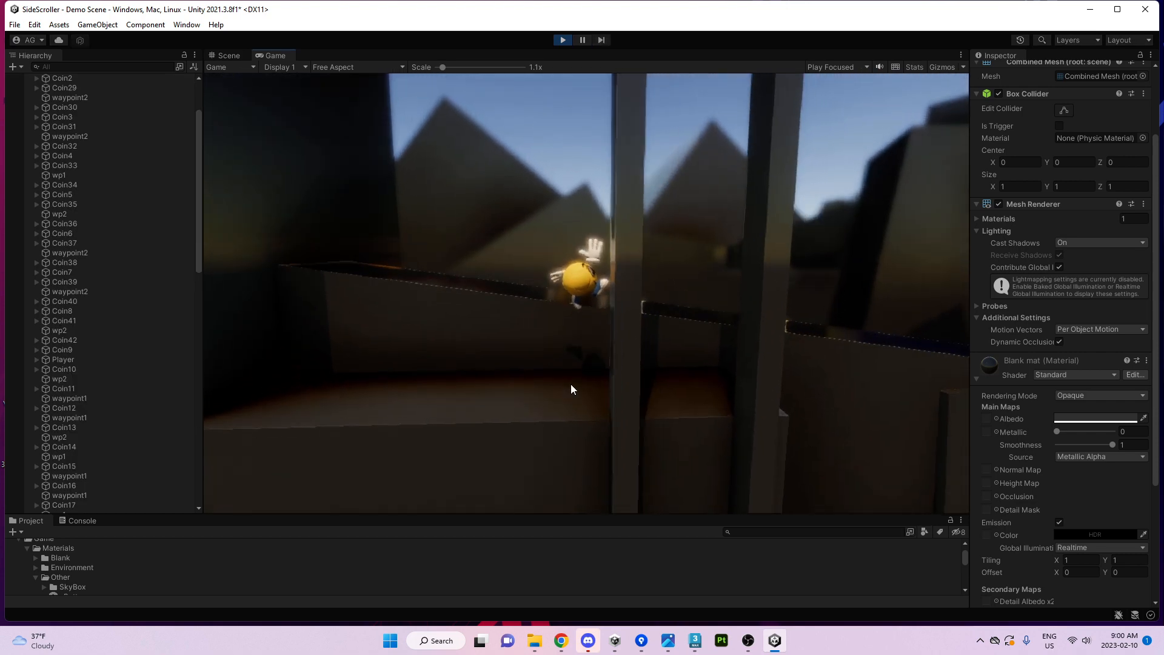
key("d")
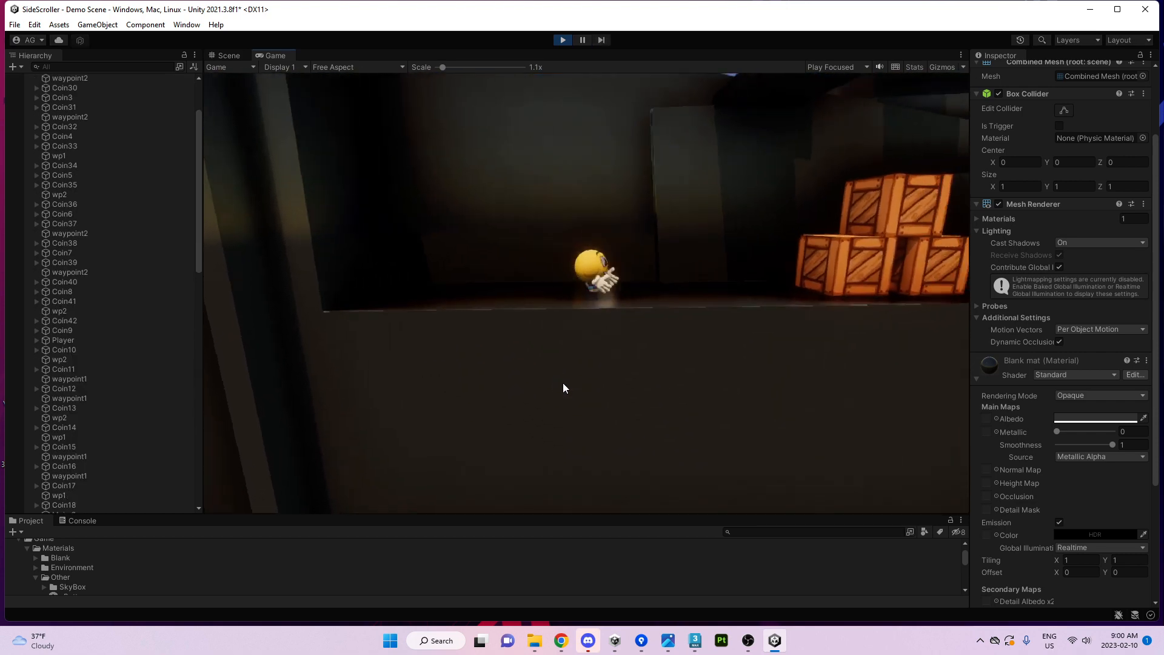
key("d")
key("space")
key("space")
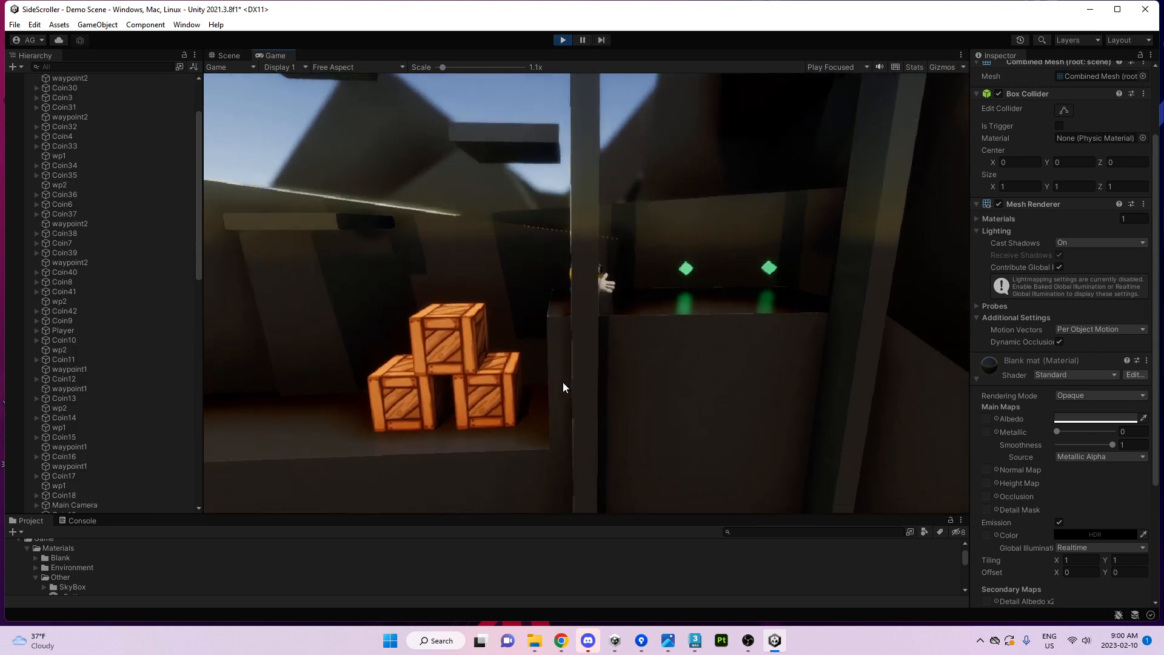
key("d")
key("space")
Lower the floor Smoothness to 0.84 and make it fully metallic, then run back over the crates.
left_click(1113, 444)
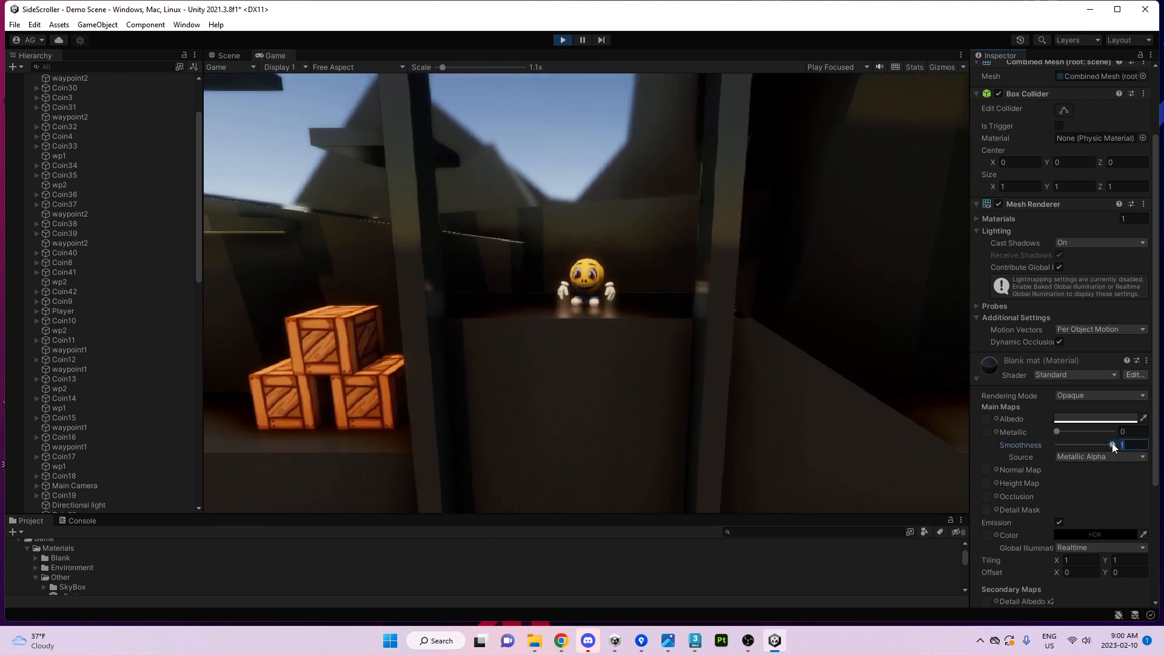
mouse_move(1113, 446)
left_mouse_down()
mouse_move(1074, 445)
mouse_move(1089, 445)
mouse_move(1082, 430)
mouse_move(1120, 429)
mouse_move(1053, 408)
mouse_move(1097, 423)
mouse_move(1039, 430)
left_mouse_up()
left_click(1104, 419)
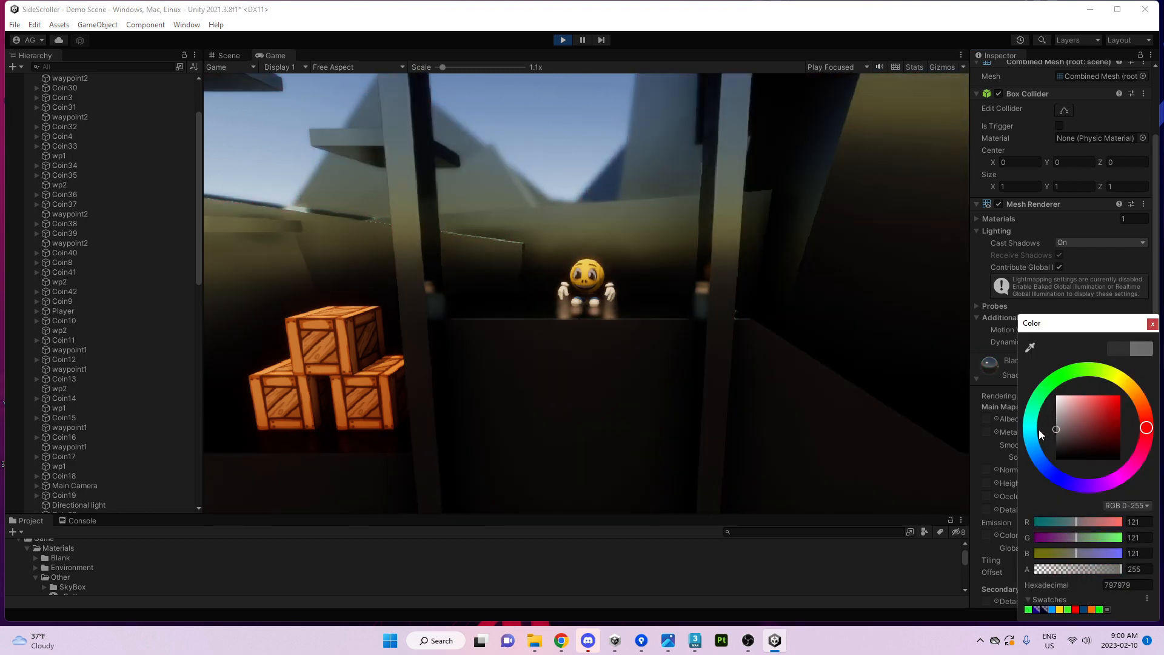
left_click(788, 394)
key("a")
key("space")
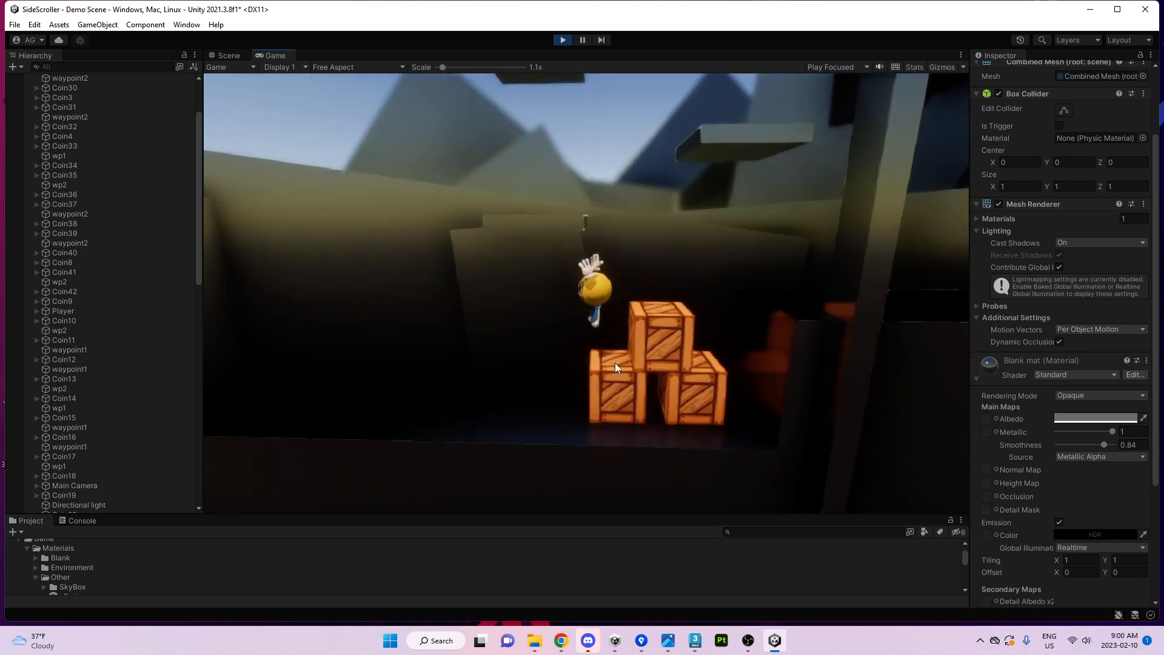
key("space")
key("d")
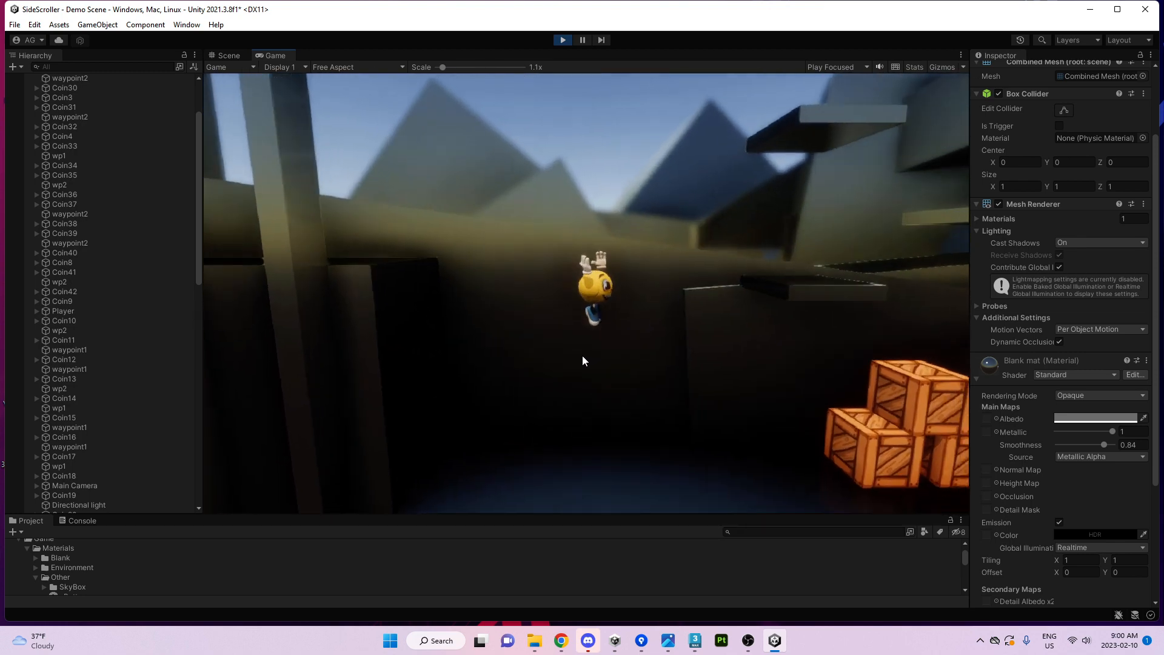
Set the floor Metallic to 0.12 and Smoothness to 0.76 while play-testing, then collapse the material.
left_click_drag(1112, 431, 1085, 445)
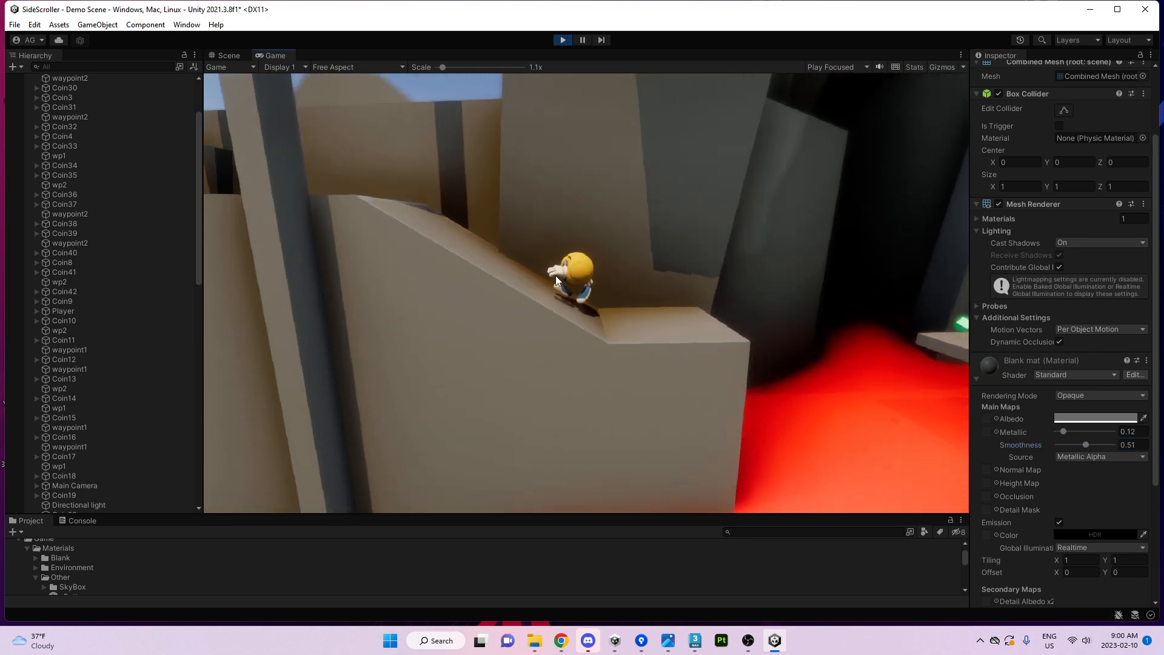
left_click(556, 276)
key("a")
key("space")
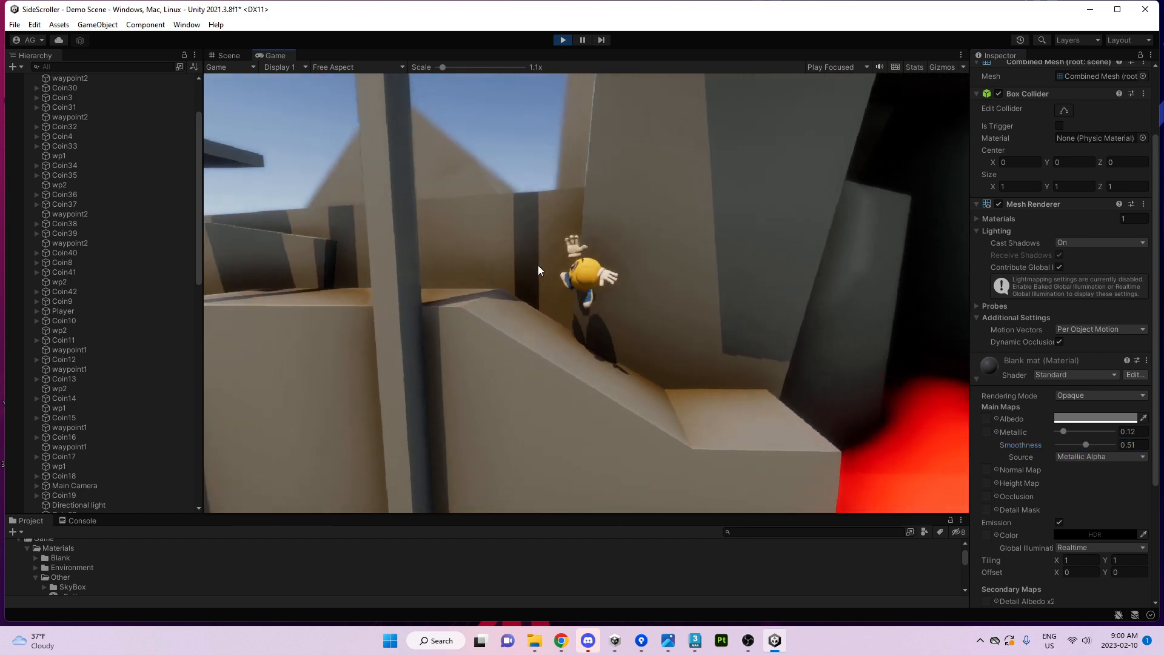
key("space")
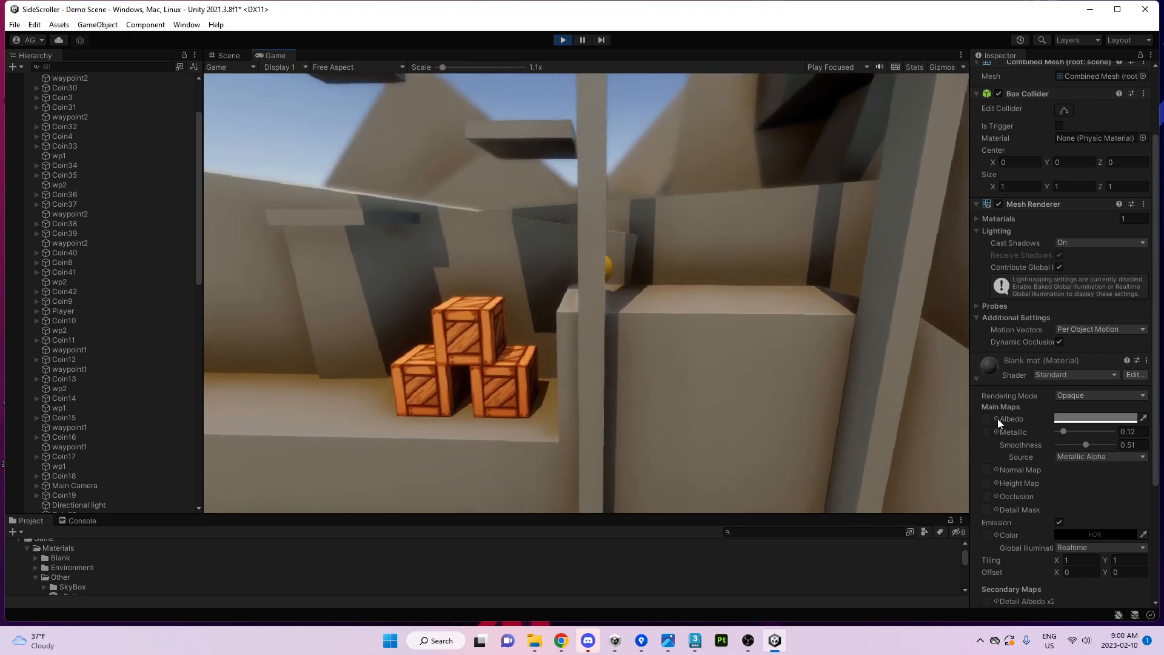
key("a")
key("space")
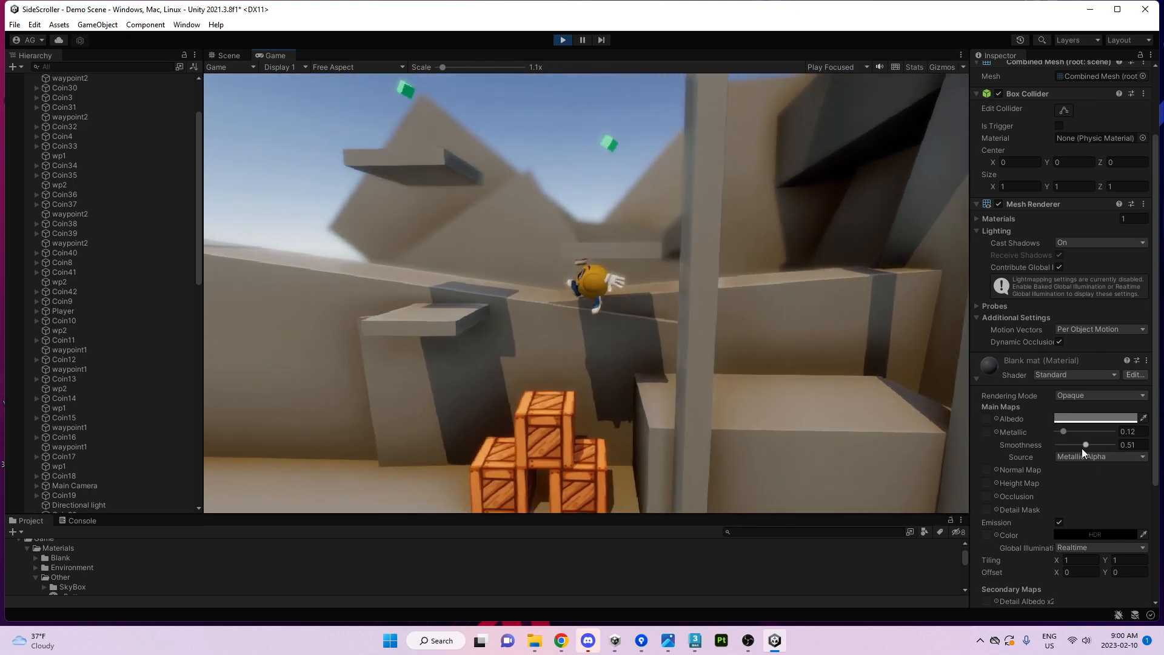
left_click_drag(1086, 446, 1100, 440)
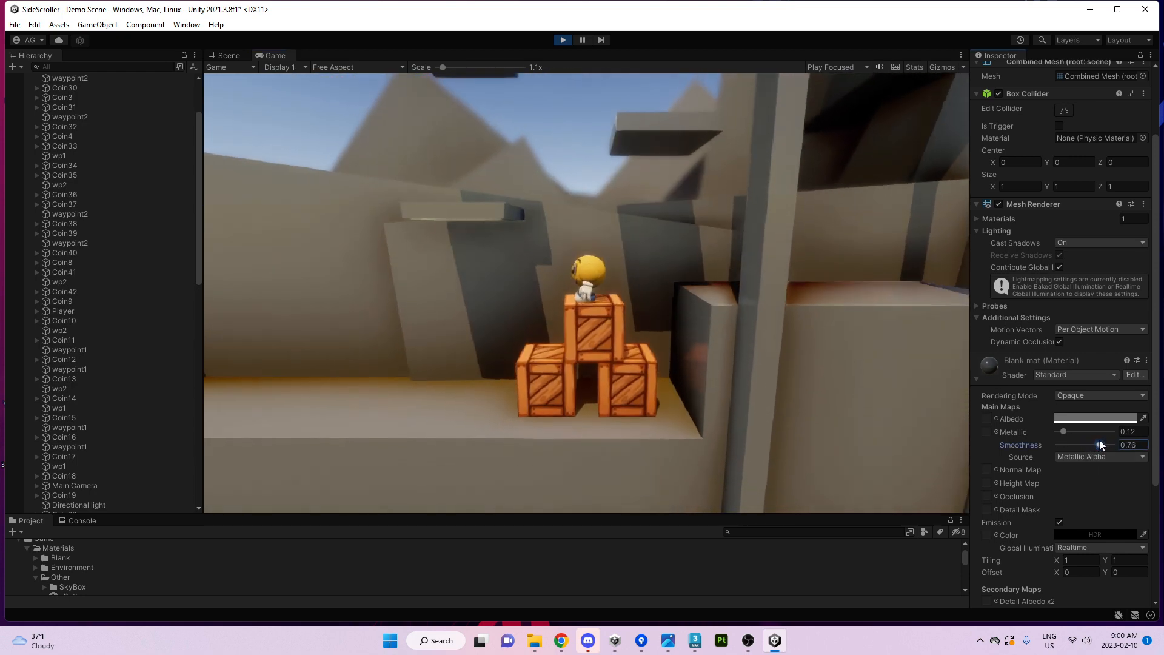
left_click(1012, 372)
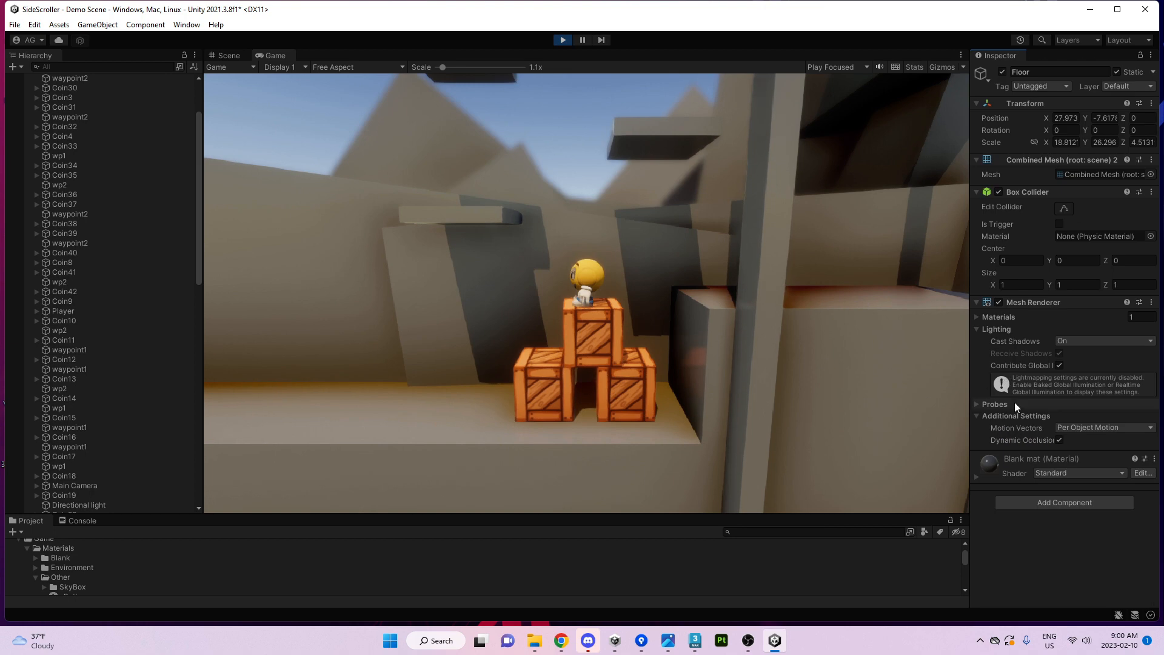
Stop Play mode and select the Post-process Volume in the Hierarchy.
left_click(565, 39)
scroll(114, 187, "up", 10)
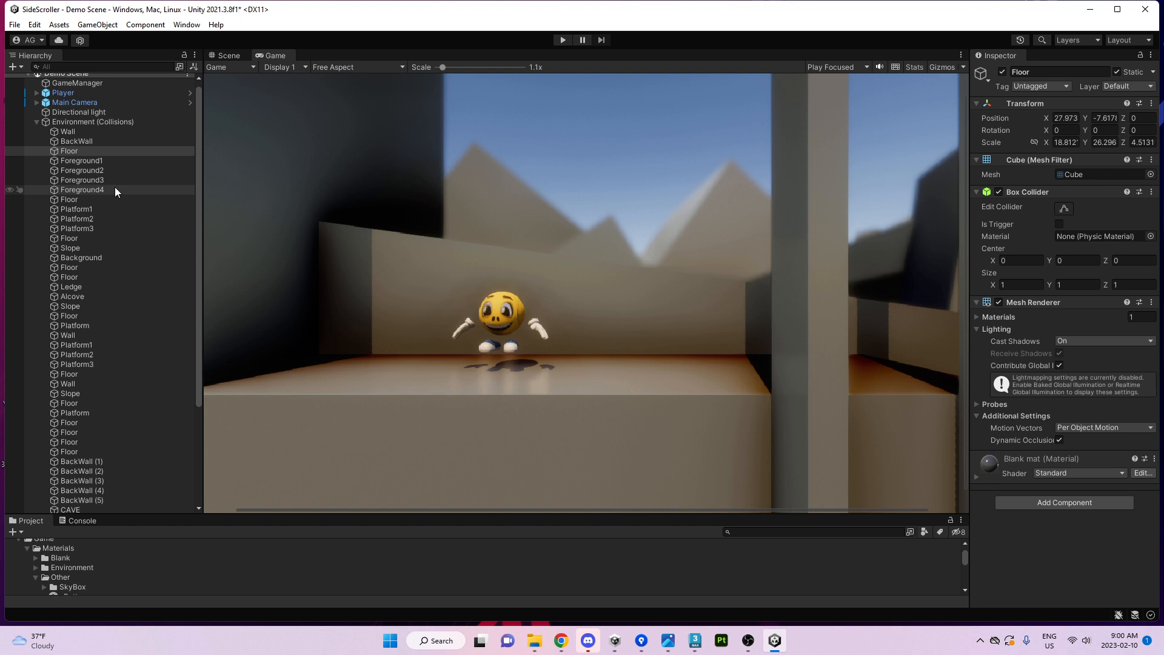
left_click(36, 126)
left_click(68, 146)
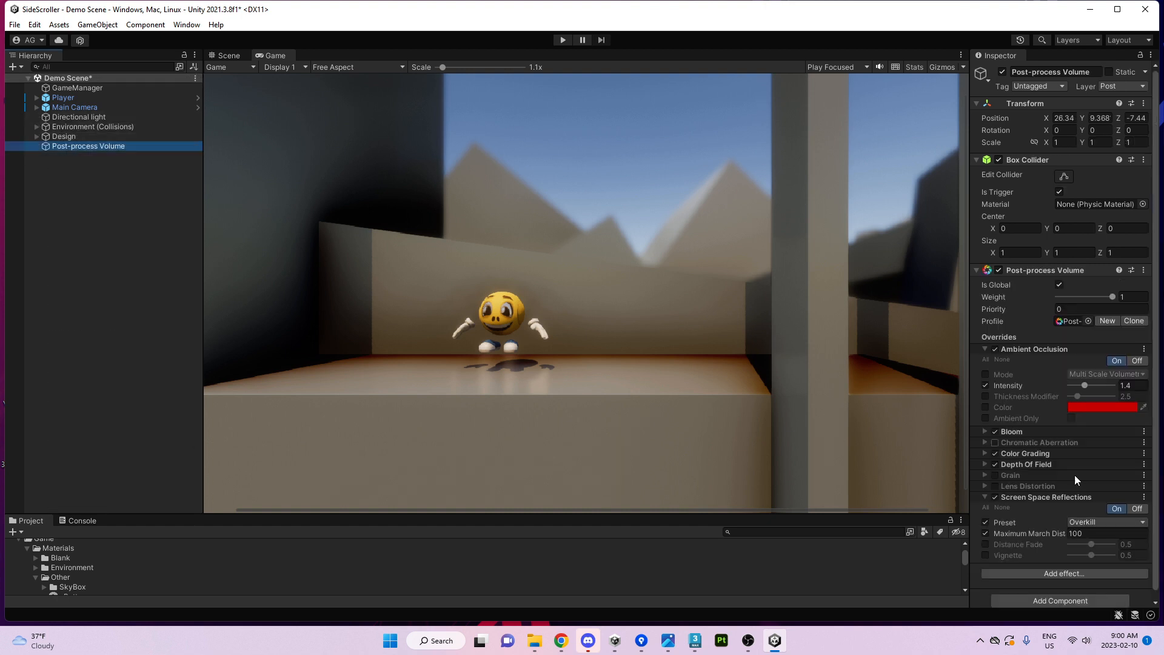
scroll(1060, 525, "down", 1)
Add a Vignette effect to the profile, enable its Mode override and raise Intensity to 0.5.
left_click(1027, 565)
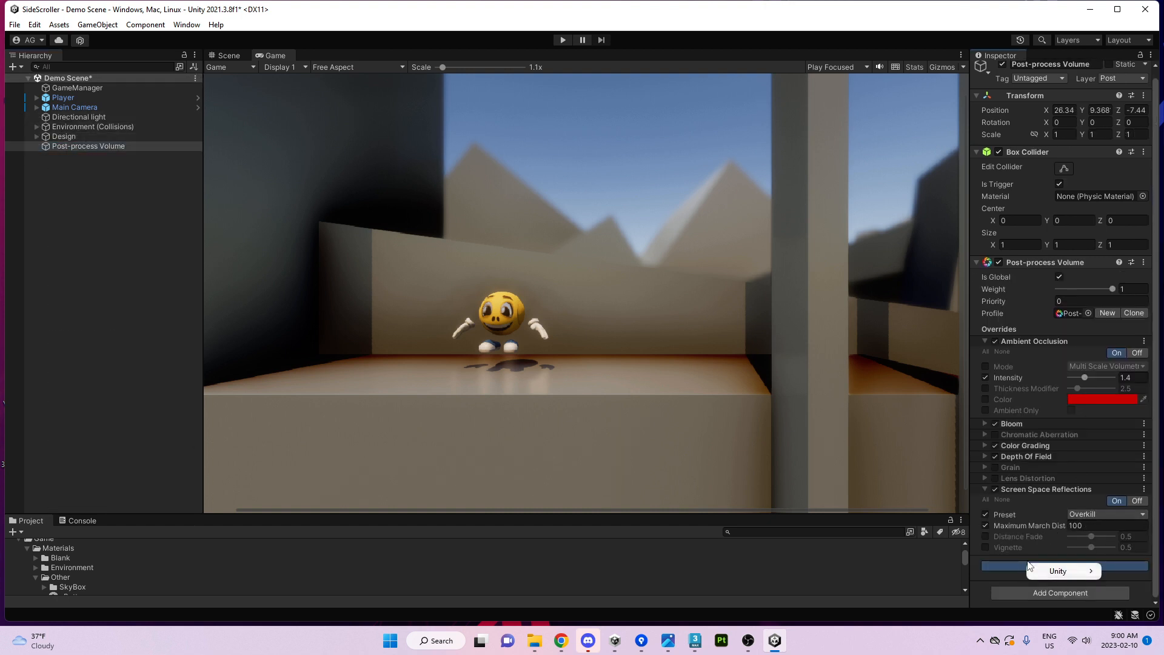
mouse_move(940, 571)
left_click(1058, 570)
scroll(1032, 527, "down", 1)
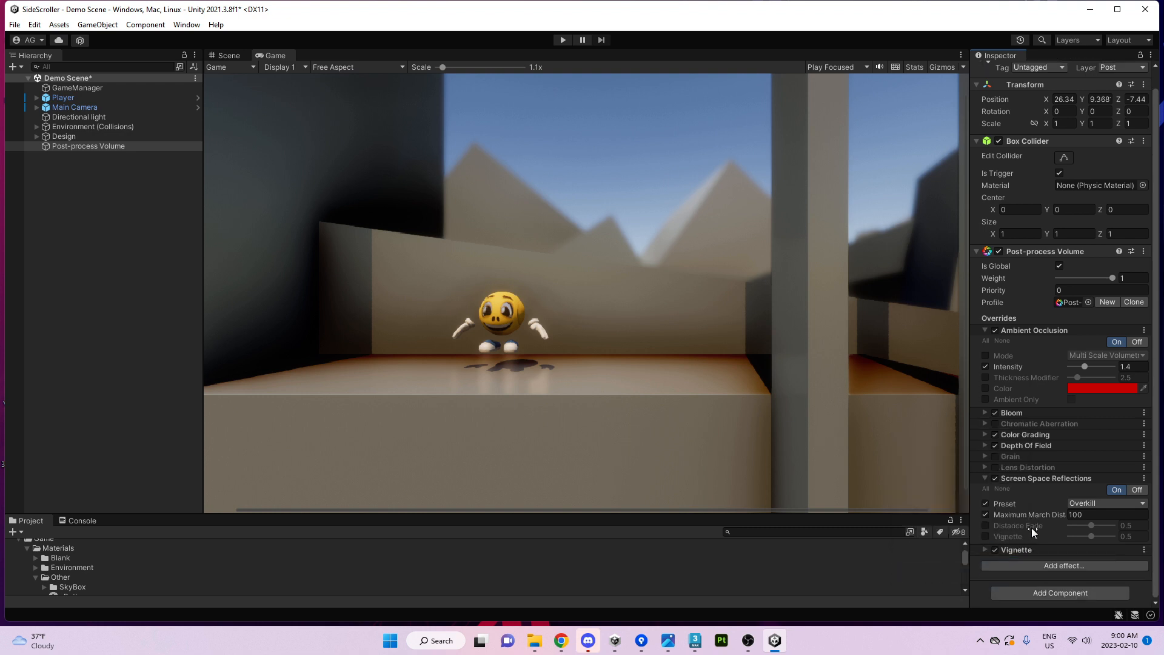
left_click(1013, 550)
scroll(1030, 503, "down", 3)
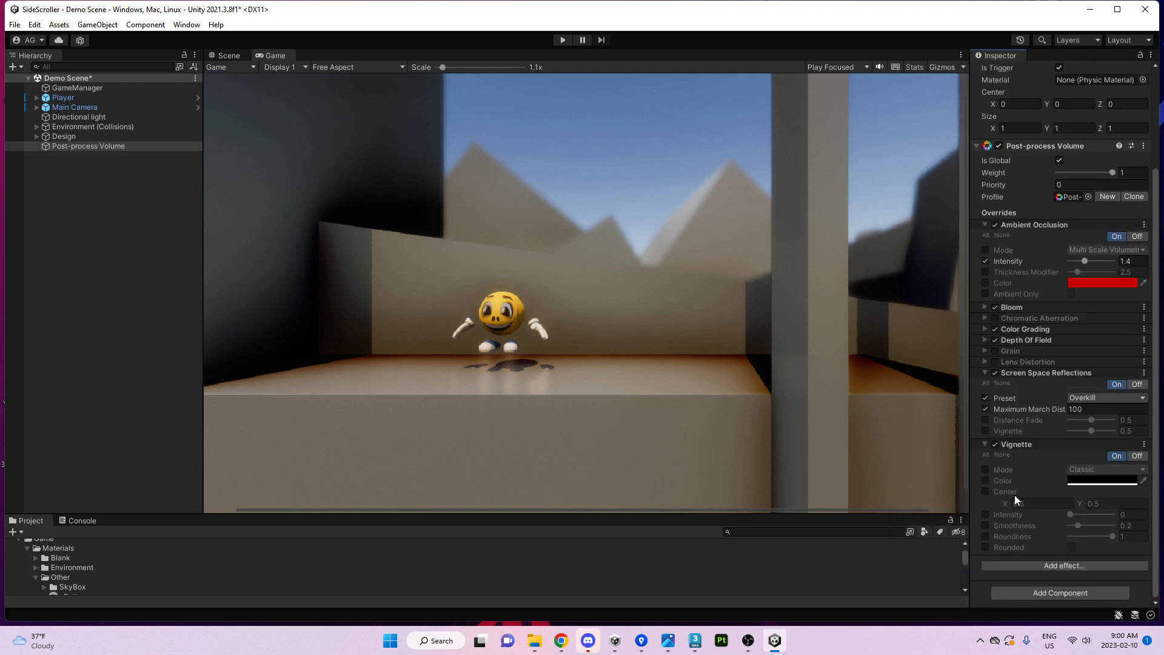
left_click(985, 470)
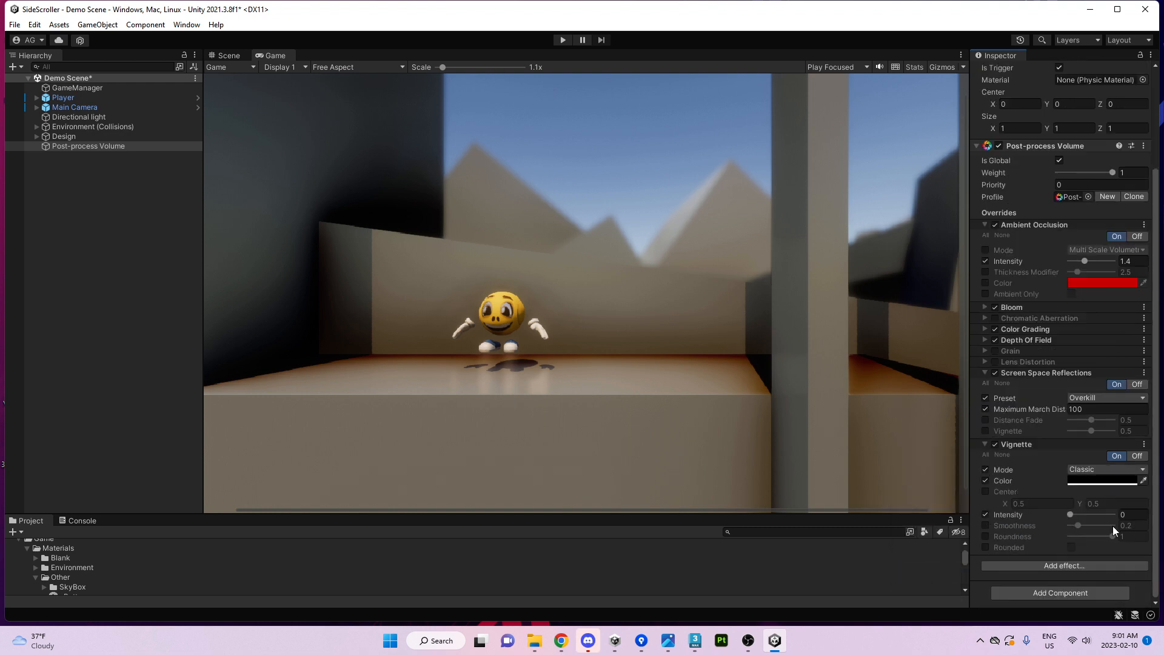
left_click_drag(1075, 513, 1095, 515)
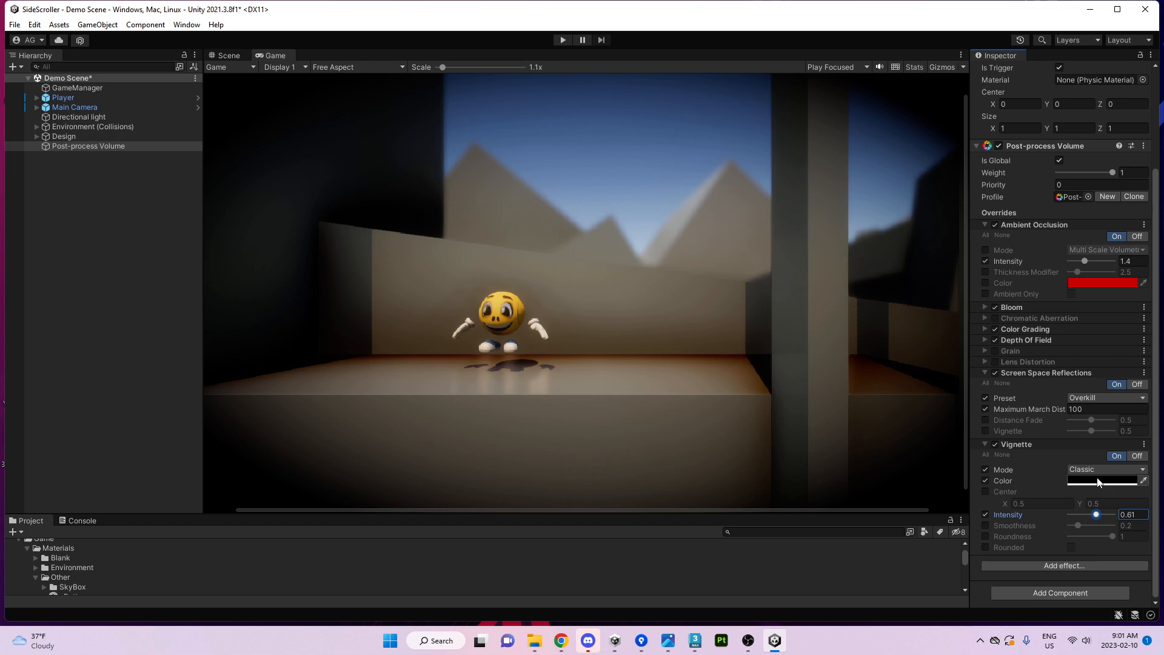
Make the vignette colour dark red, with Intensity 0.47 and Smoothness 0.27.
left_click(1101, 481)
left_click_drag(1112, 420, 1122, 413)
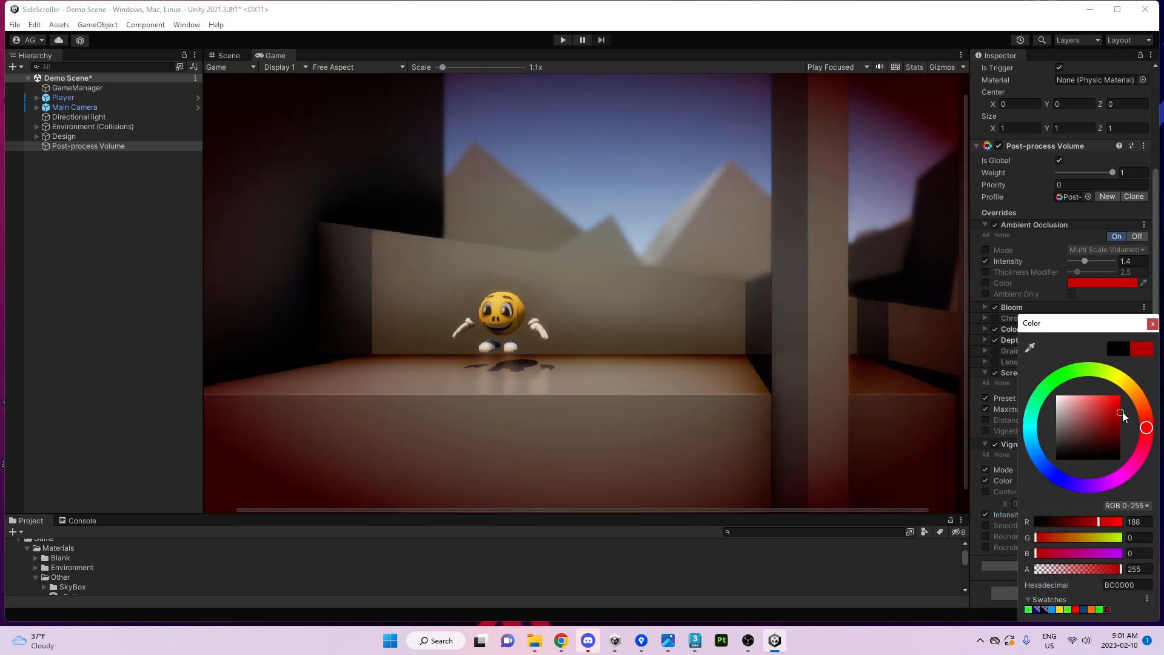
left_click(1153, 323)
mouse_move(1087, 518)
left_mouse_down()
mouse_move(1075, 522)
mouse_move(1093, 526)
mouse_move(1083, 526)
left_mouse_up()
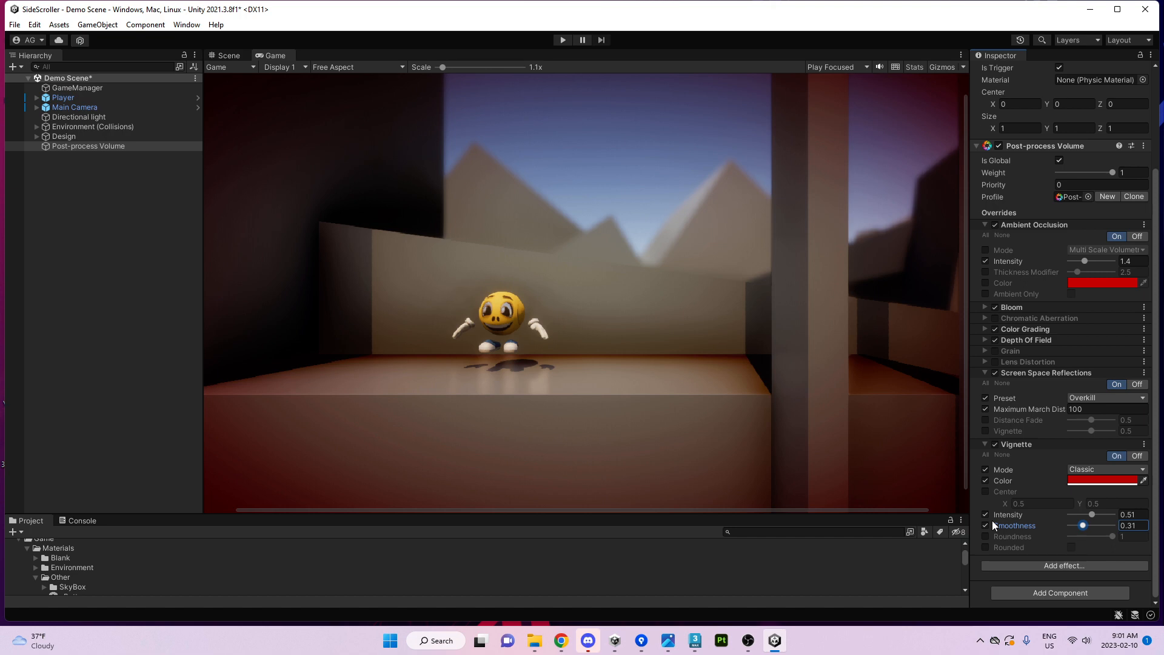
left_click_drag(1085, 531, 1091, 515)
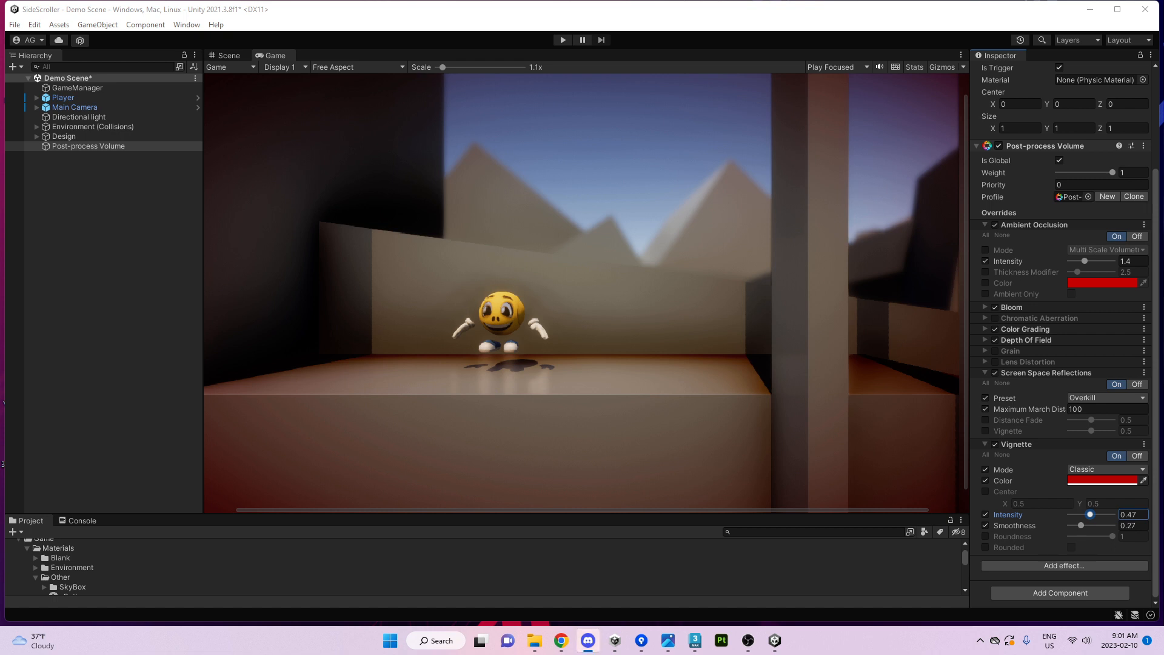
left_click(643, 344)
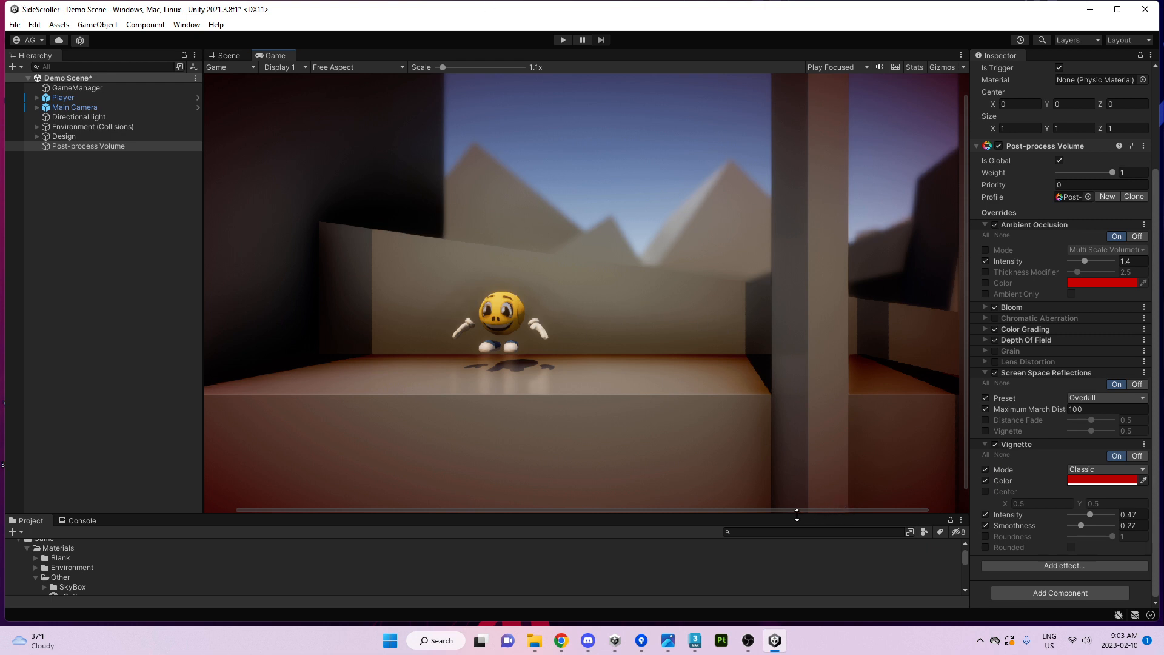
Enlarge the Game view and give the Project panel more room.
left_click_drag(796, 515, 791, 529)
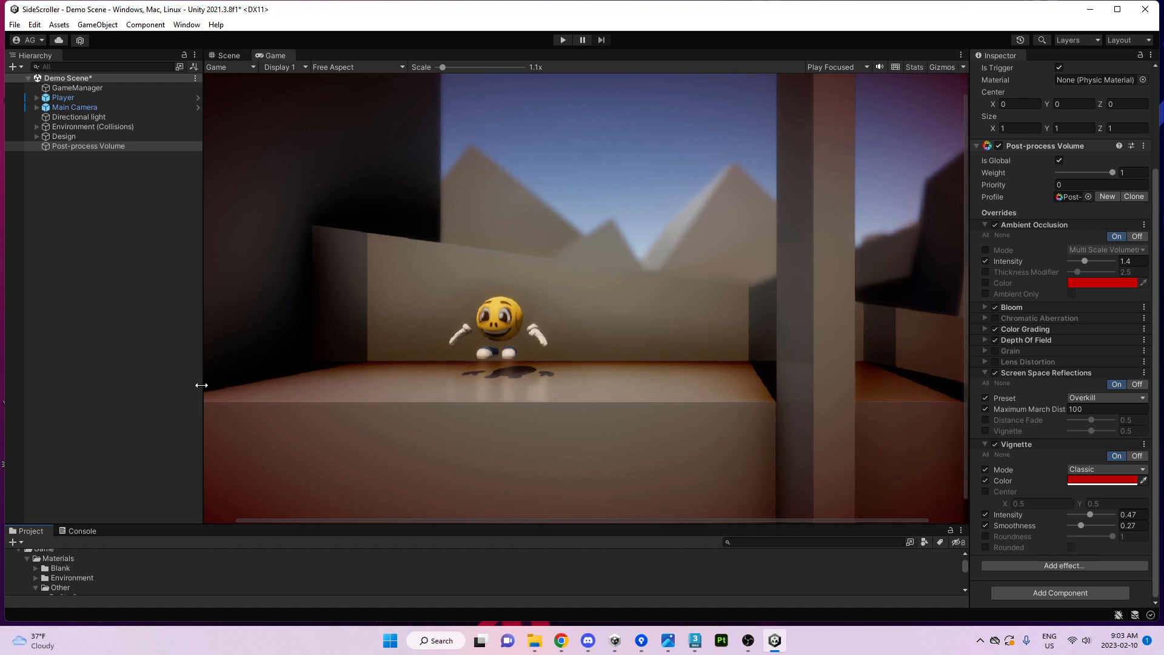
left_click_drag(201, 385, 188, 386)
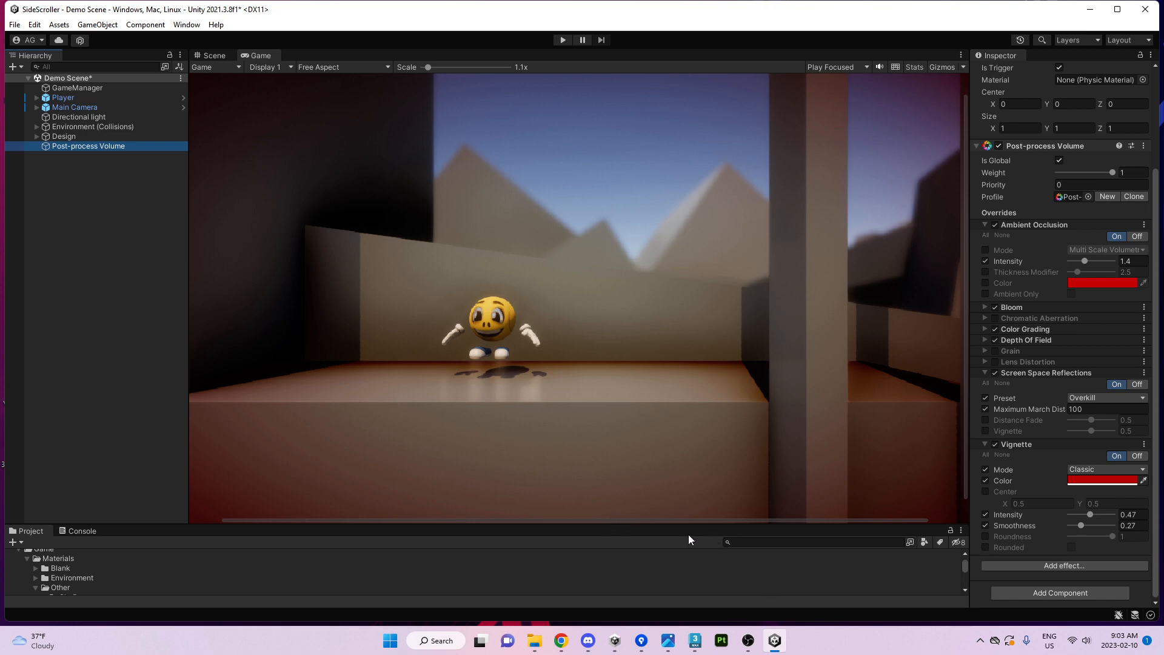
left_click_drag(662, 525, 661, 504)
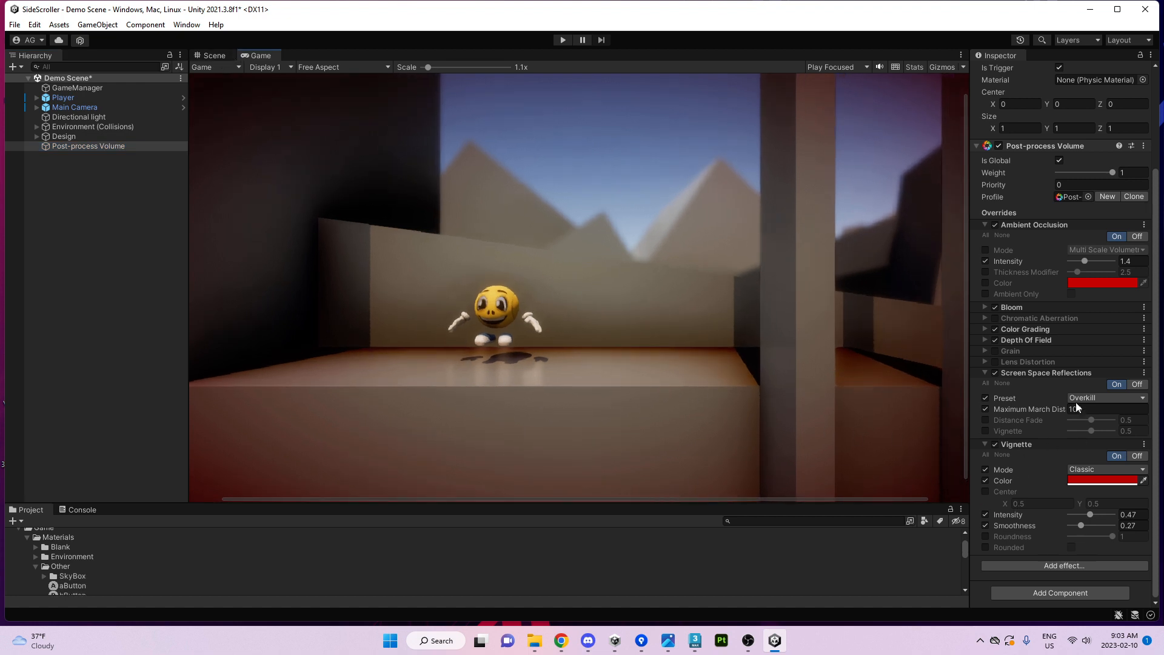
In the Scene view, pull the camera back to see the volume and the crates.
left_click(213, 56)
key("s")
right_click_drag(637, 284, 606, 291)
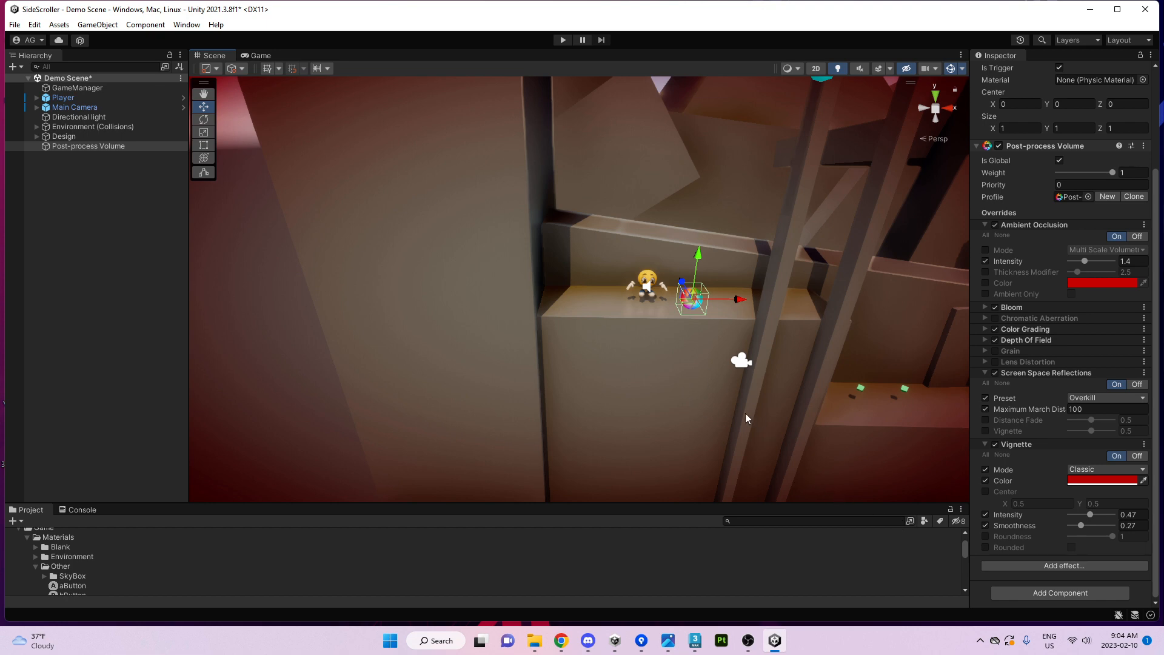
key("d")
right_click_drag(786, 169, 821, 164)
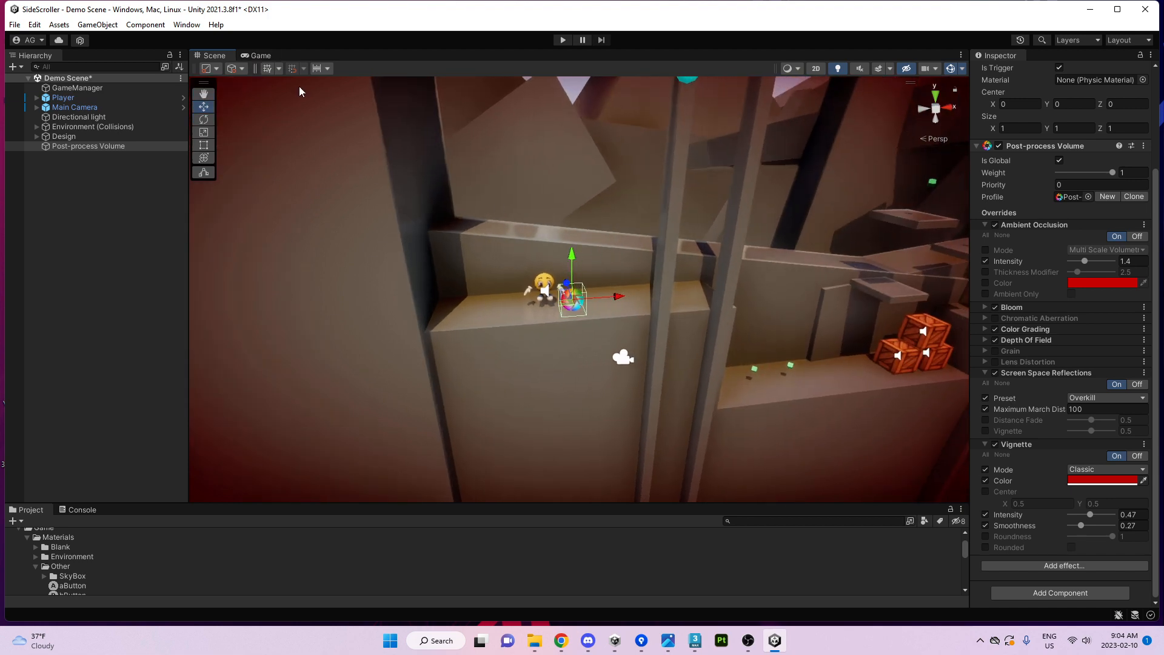
In the Game view, toggle Bloom, SSR, Vignette, Ambient Occlusion and Lens Distortion to compare.
left_click(259, 56)
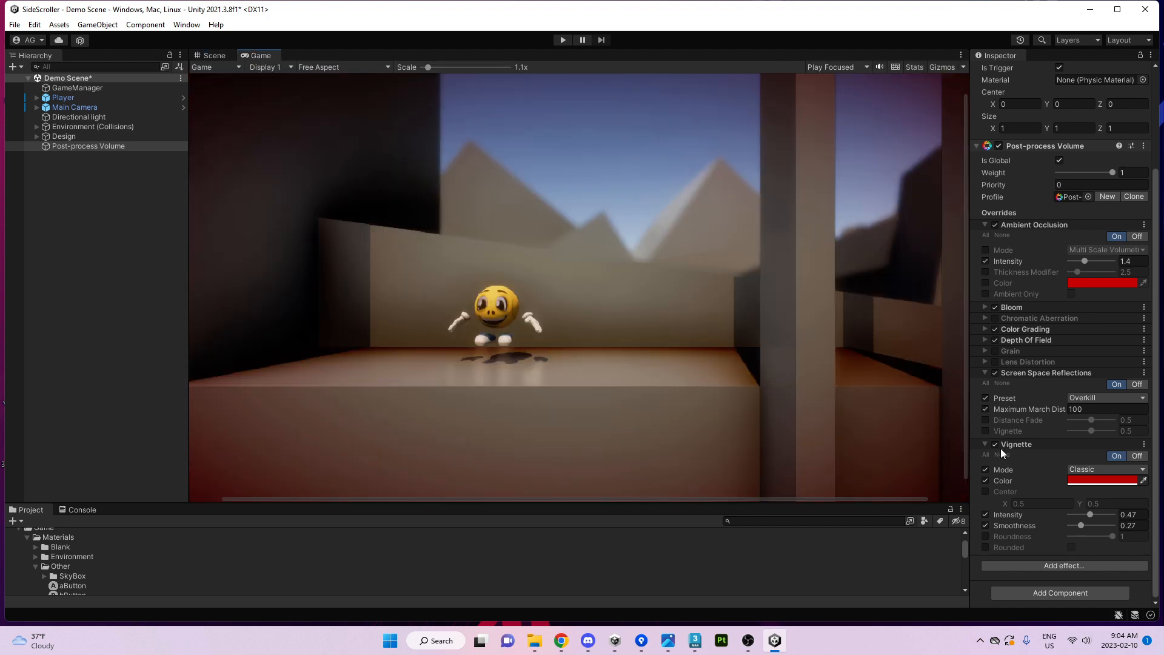
left_click(994, 308)
left_click(994, 309)
left_click(995, 372)
left_click(995, 373)
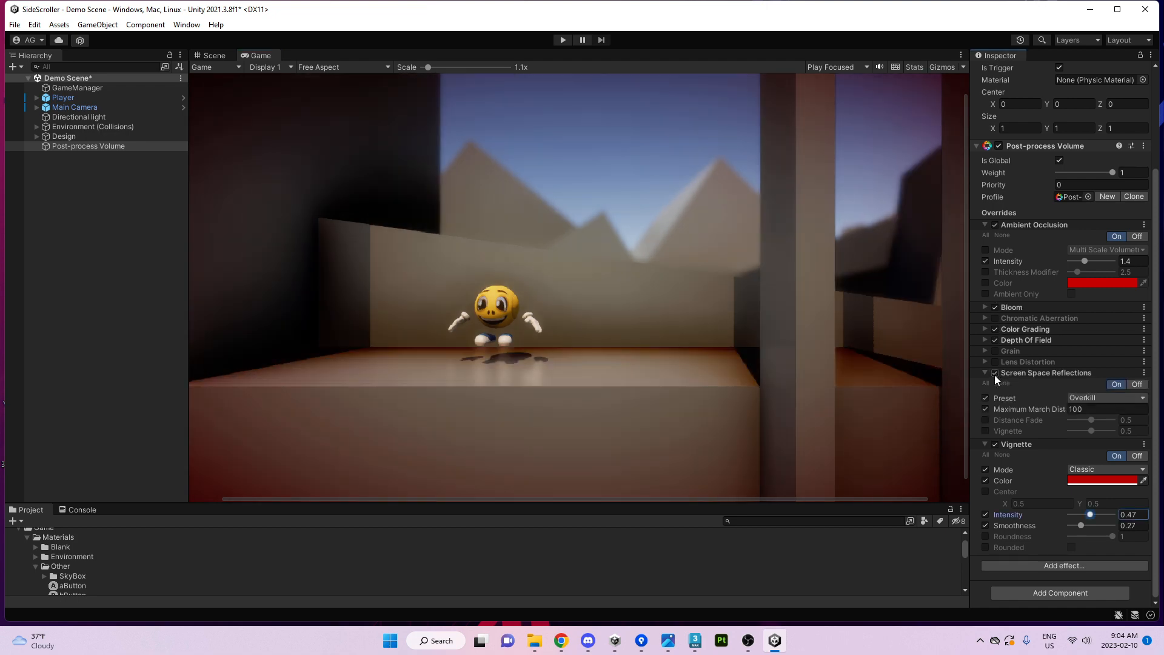
left_click(995, 445)
left_click(995, 445)
left_click(995, 225)
left_click(995, 225)
left_click(995, 362)
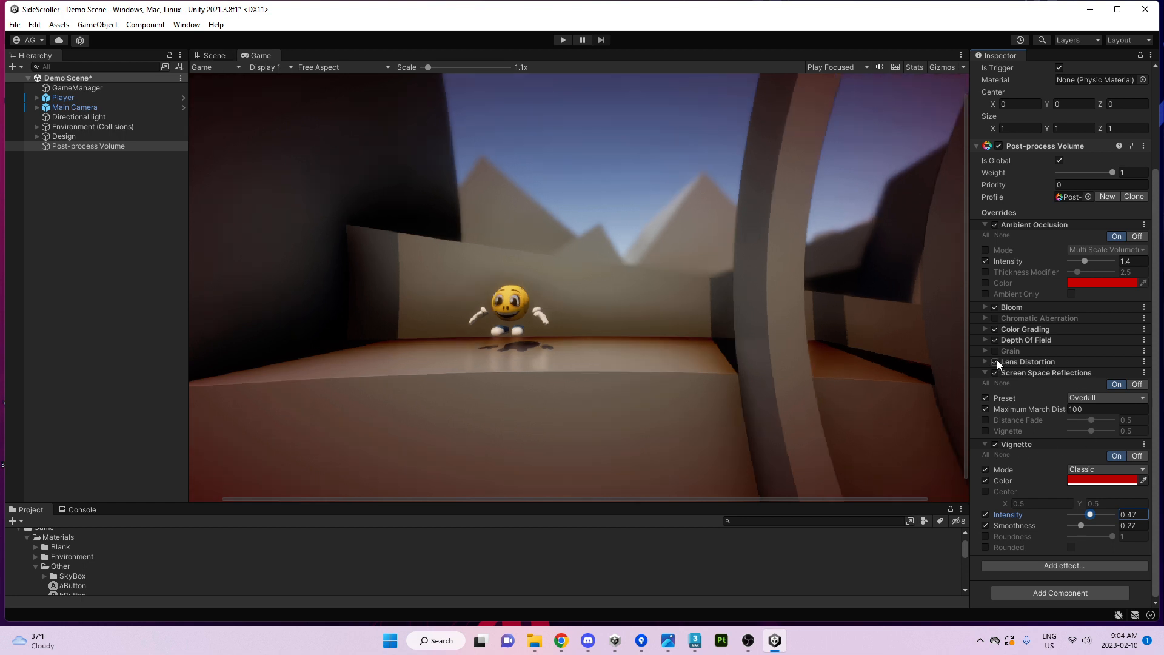
left_click(996, 362)
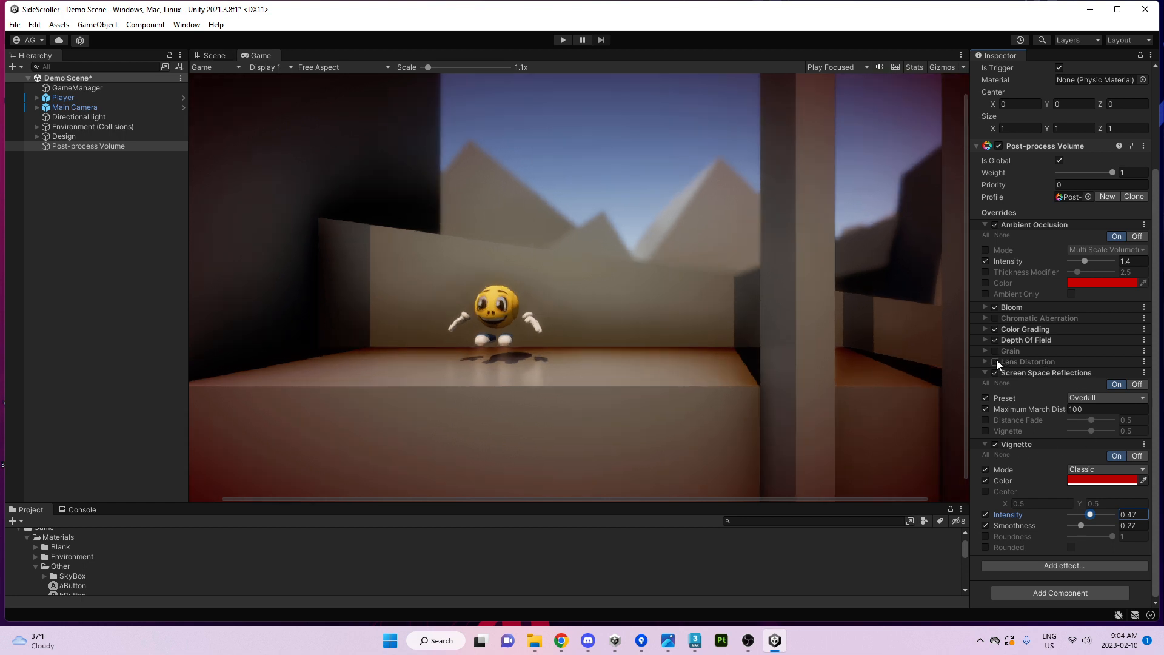
Back in the Scene view, move the Post-process Volume to the right of the player.
left_click(212, 55)
right_click_drag(602, 261, 673, 379)
key("w")
key("s")
key("a")
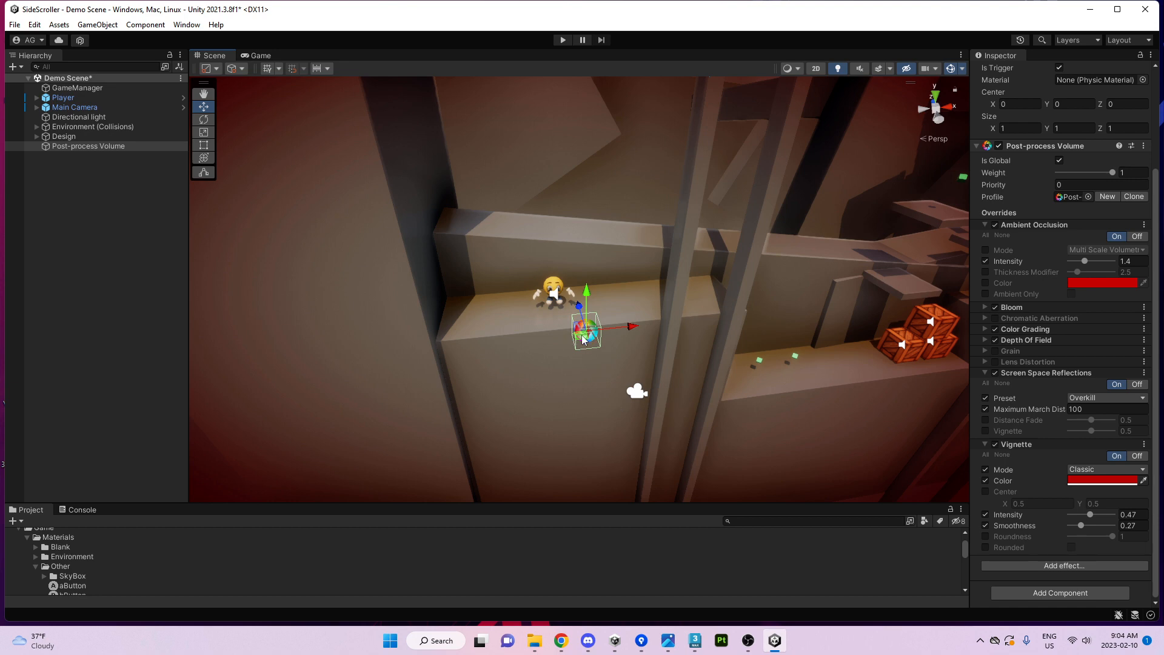
left_click_drag(585, 332, 695, 331)
scroll(1034, 193, "up", 1)
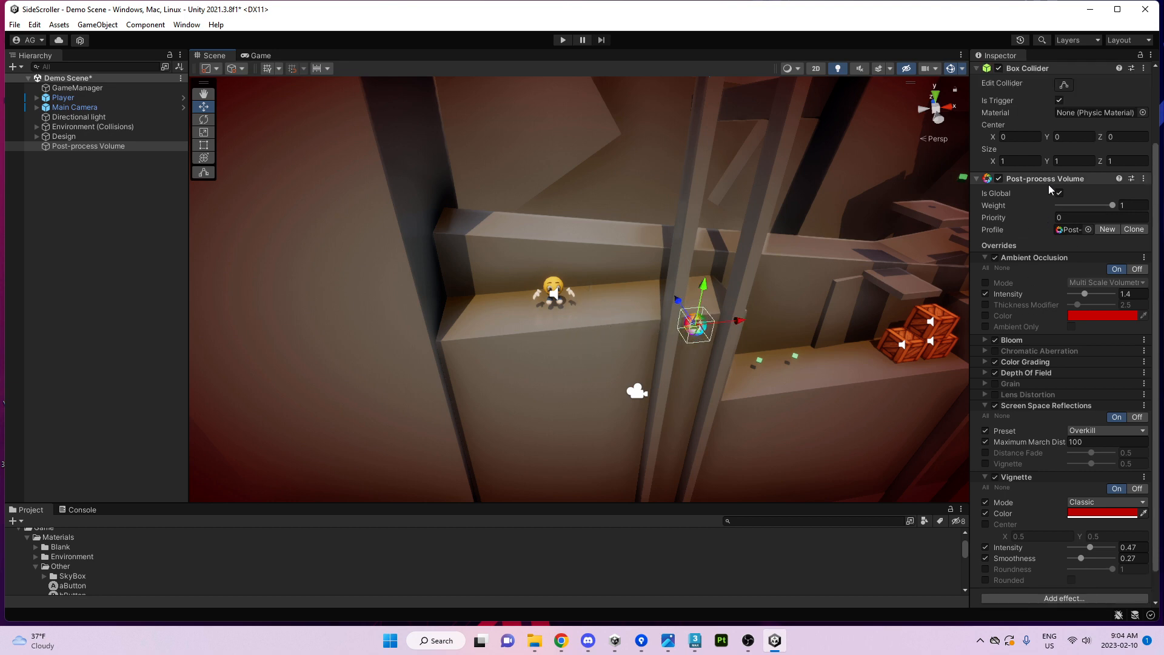
Uncheck Is Global, set the Box Collider size to 5, 5, 5, and reposition the volume.
left_click(1059, 194)
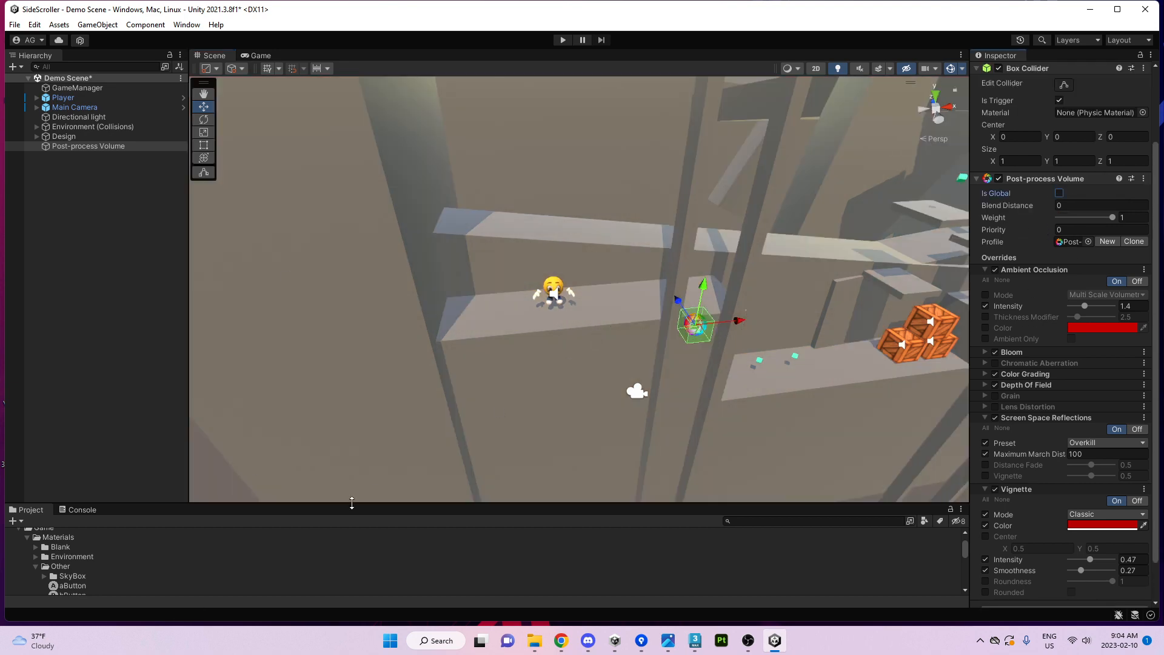
scroll(1037, 252, "up", 2)
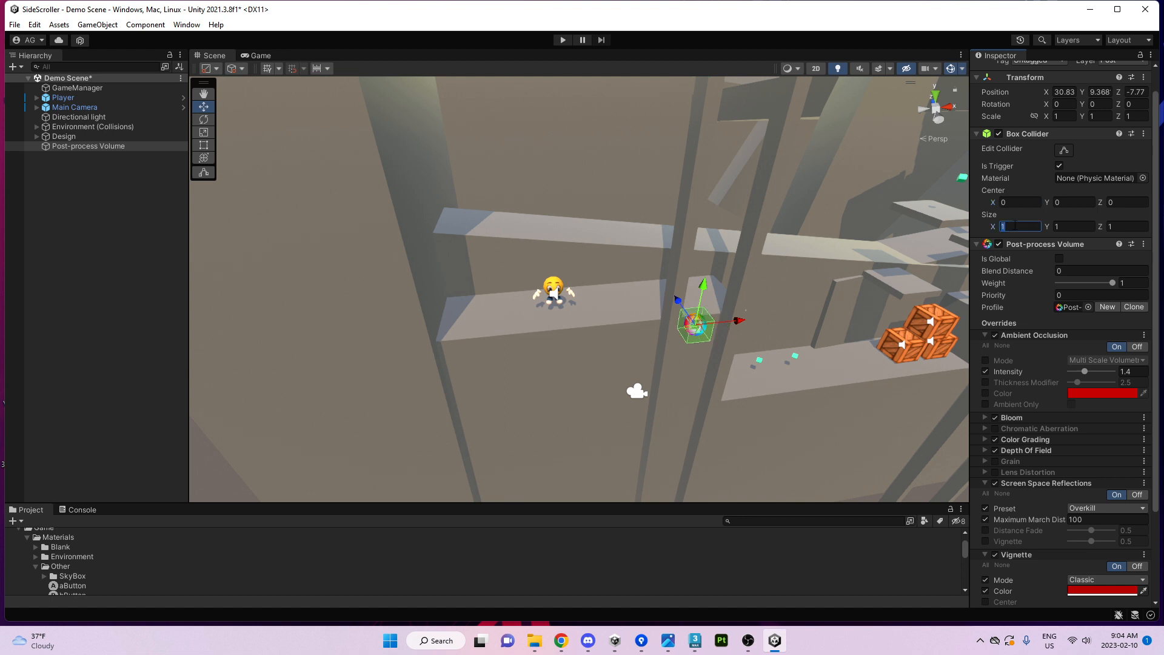
left_click_drag(995, 230, 1055, 229)
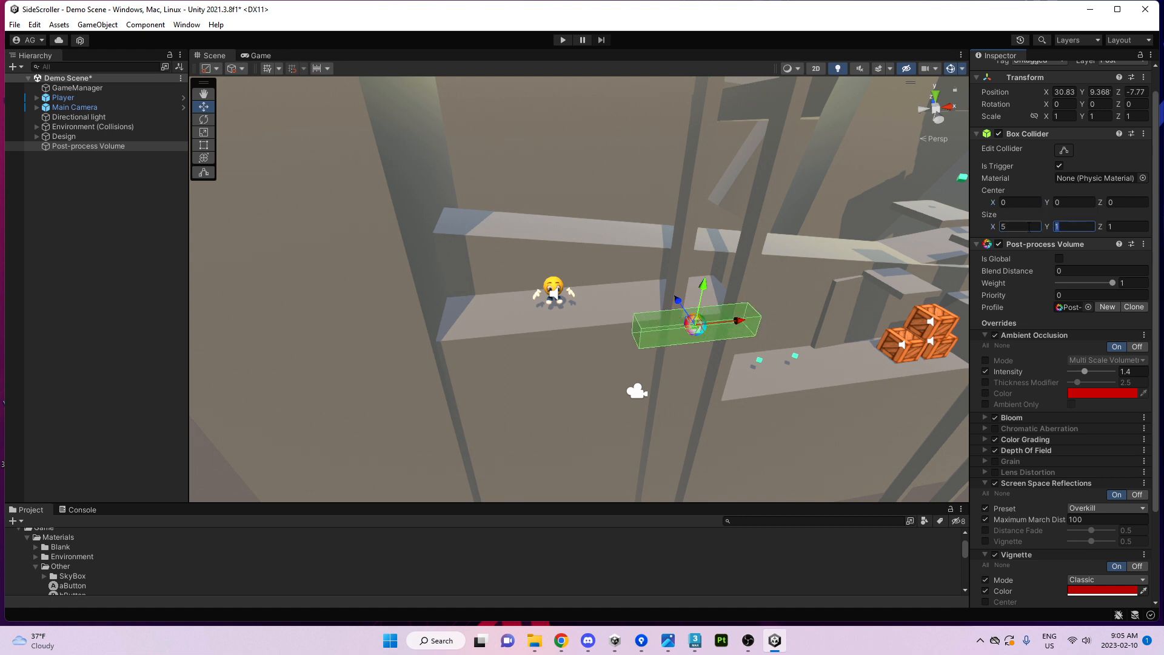
type("5")
key("Tab")
type("5")
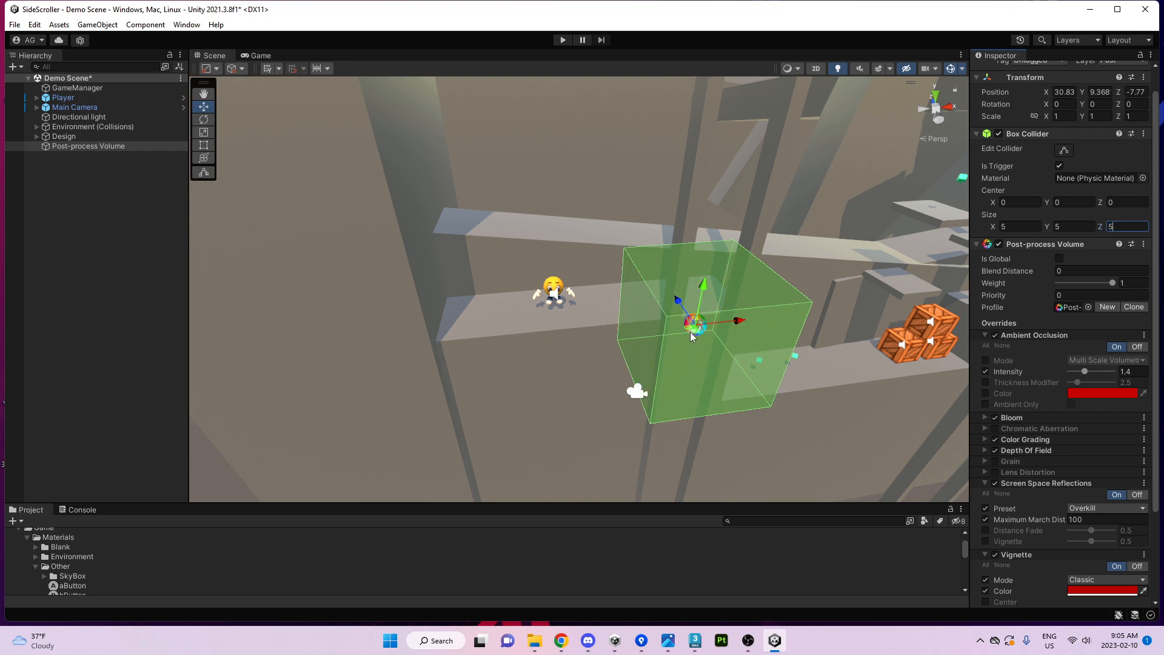
left_click_drag(690, 332, 464, 258)
Place the volume left of the player and scrub its box to 15.95 wide, 16.1 tall, 28.65 deep.
left_click_drag(580, 321, 487, 283, "alt")
key("r")
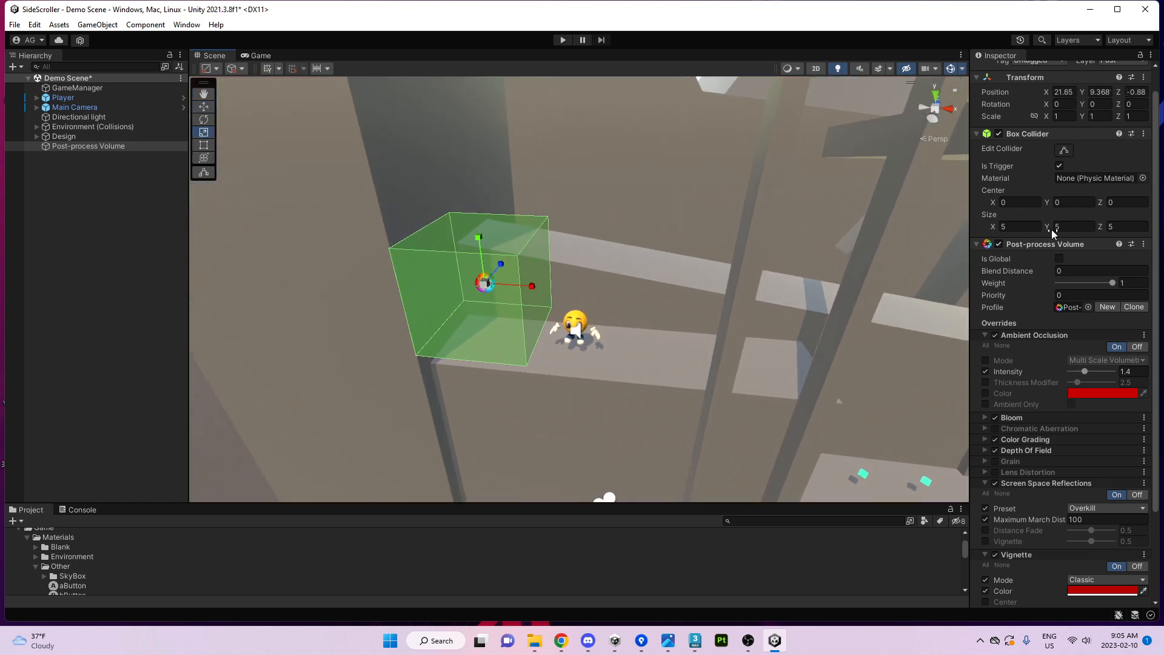
left_click_drag(1054, 233, 90, 243)
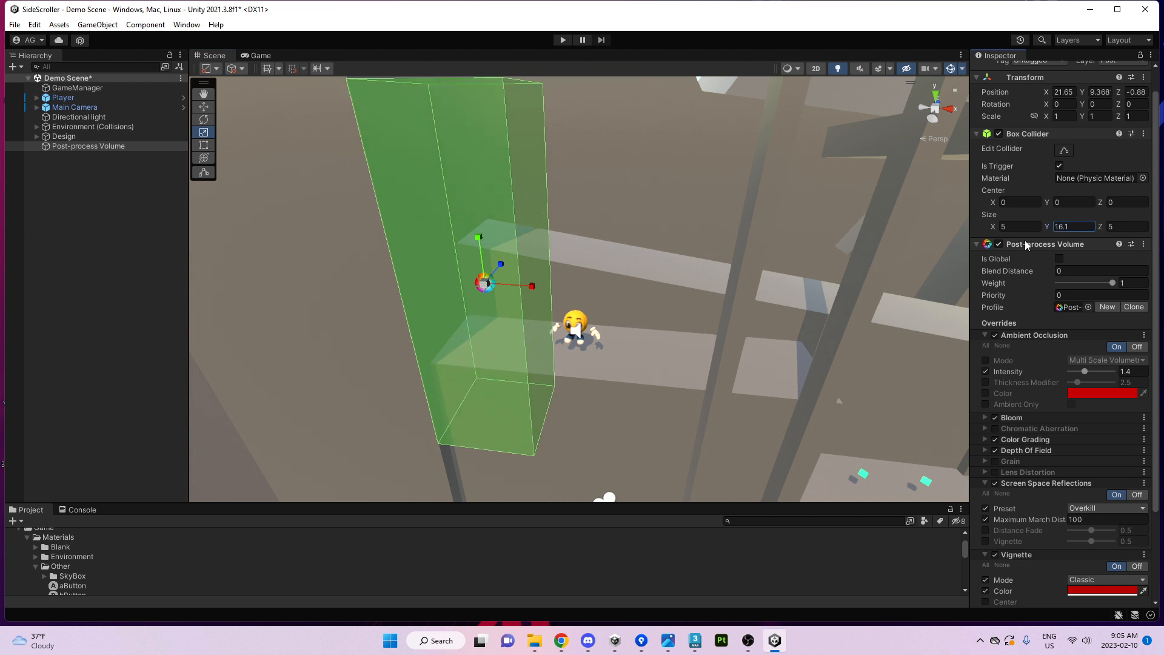
left_click_drag(994, 231, 364, 248)
right_click_drag(483, 290, 576, 274)
key("s")
right_click_drag(756, 287, 966, 233)
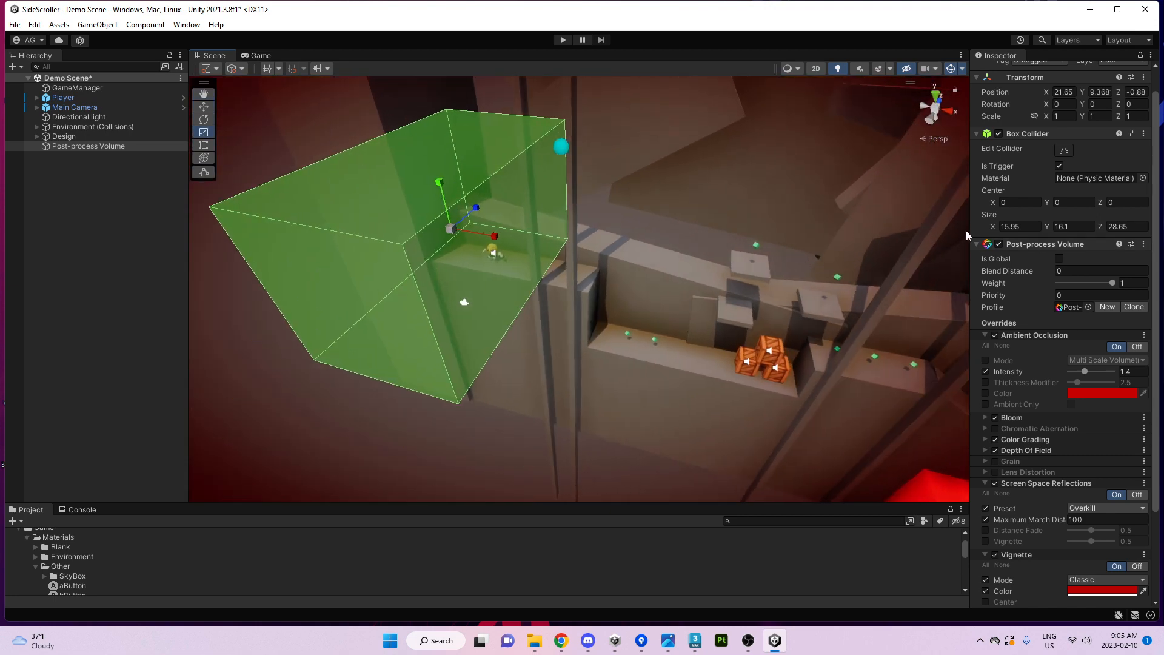
With Edit Collider, stretch the trigger box right to about 61 and pull its depth to 25.70.
left_click(1065, 150)
right_click_drag(667, 273, 513, 272)
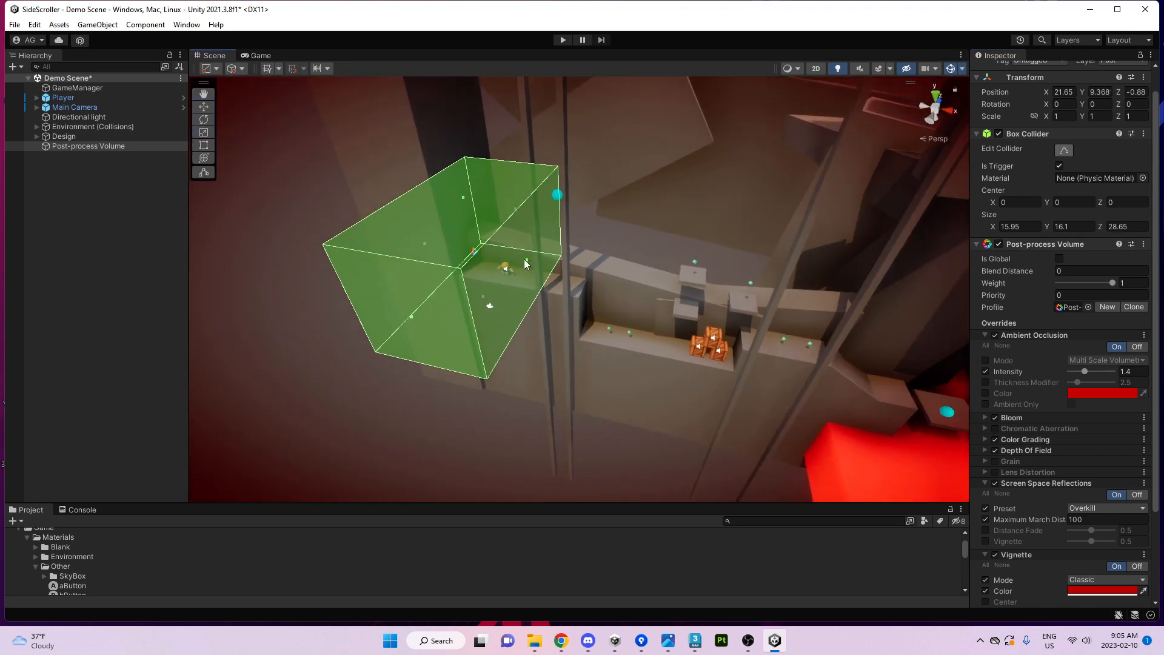
left_click_drag(524, 260, 871, 327)
right_click_drag(728, 348, 533, 273)
left_click_drag(570, 225, 599, 239)
right_click_drag(599, 243, 549, 348)
left_click_drag(629, 250, 594, 311)
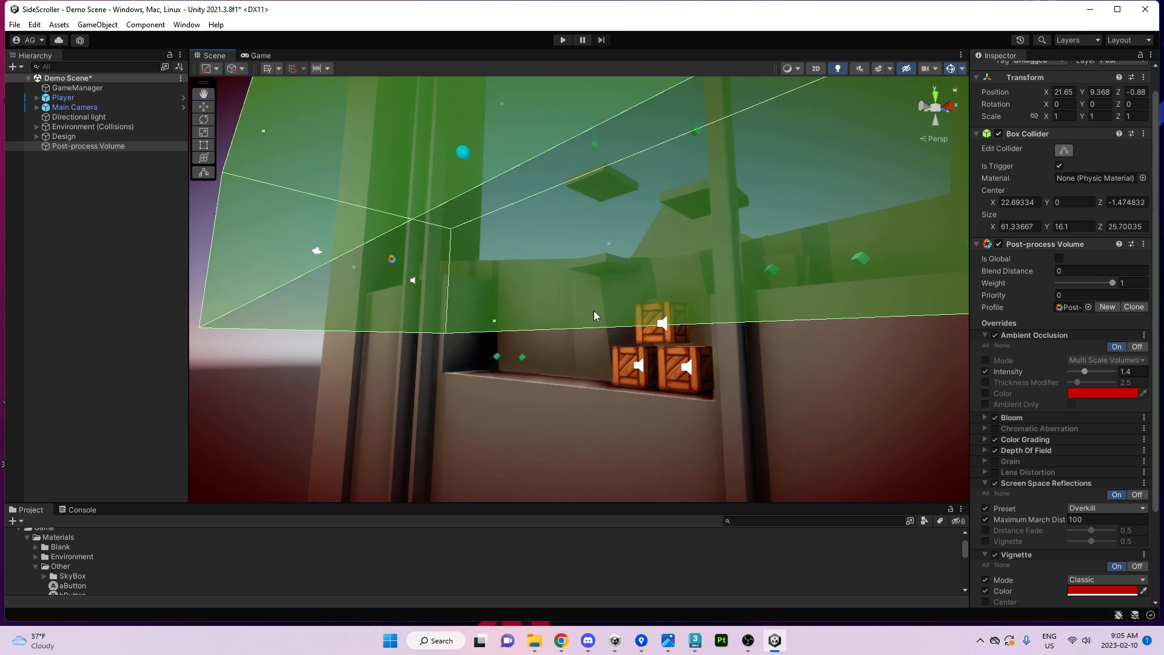
right_click_drag(594, 311, 609, 262)
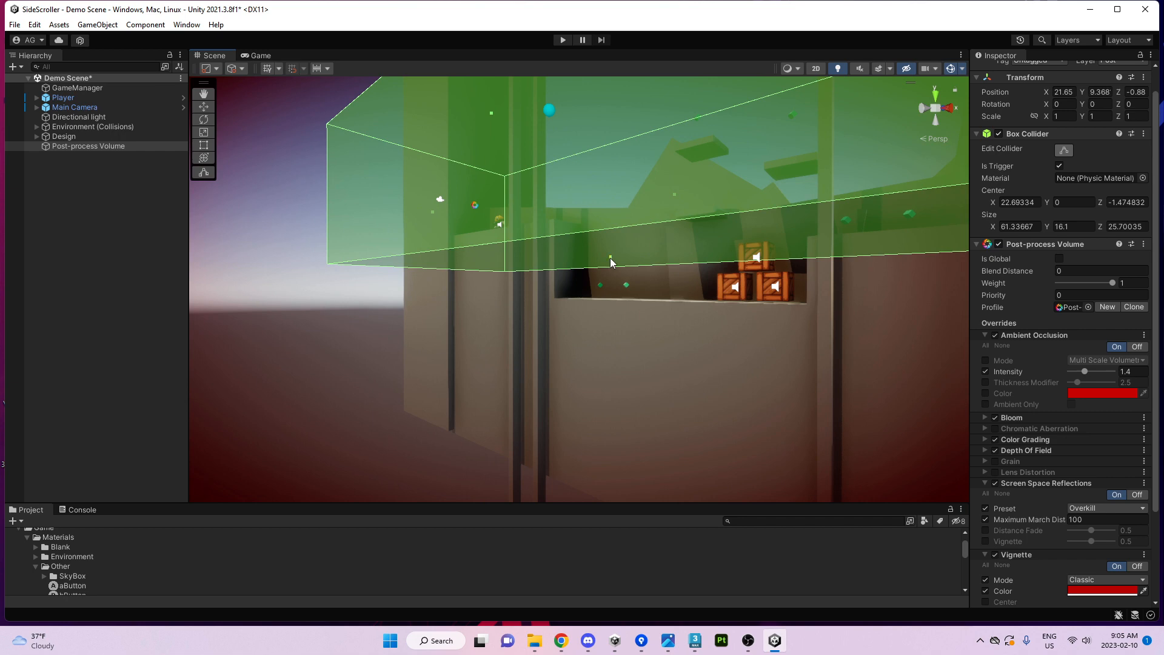
Extend the trigger box down below the ledge, nudge its right side out and raise its top.
left_click_drag(610, 257, 596, 431)
right_click_drag(596, 431, 698, 217)
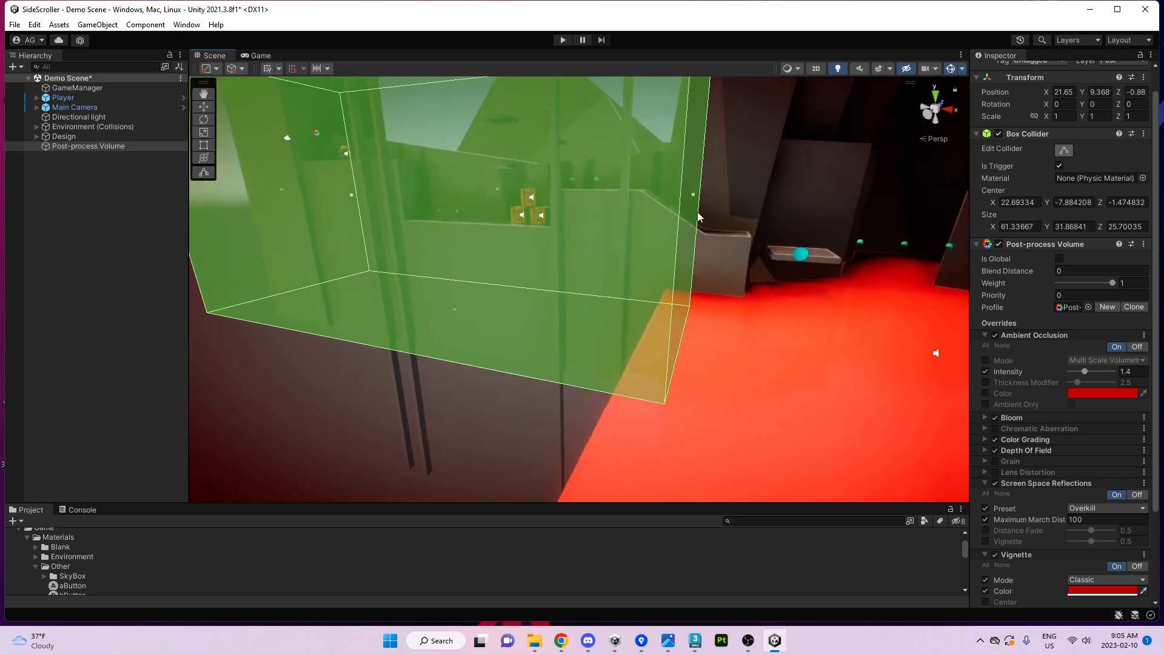
left_click_drag(696, 202, 699, 256)
right_click_drag(698, 255, 638, 217)
left_click_drag(637, 216, 629, 168)
right_click_drag(522, 275, 549, 364)
key("w")
Duplicate the volume with Ctrl+D and move the copy along the level to X 83.2.
key("ctrl+d")
left_click_drag(401, 192, 718, 249)
key("d")
right_click_drag(720, 250, 606, 284)
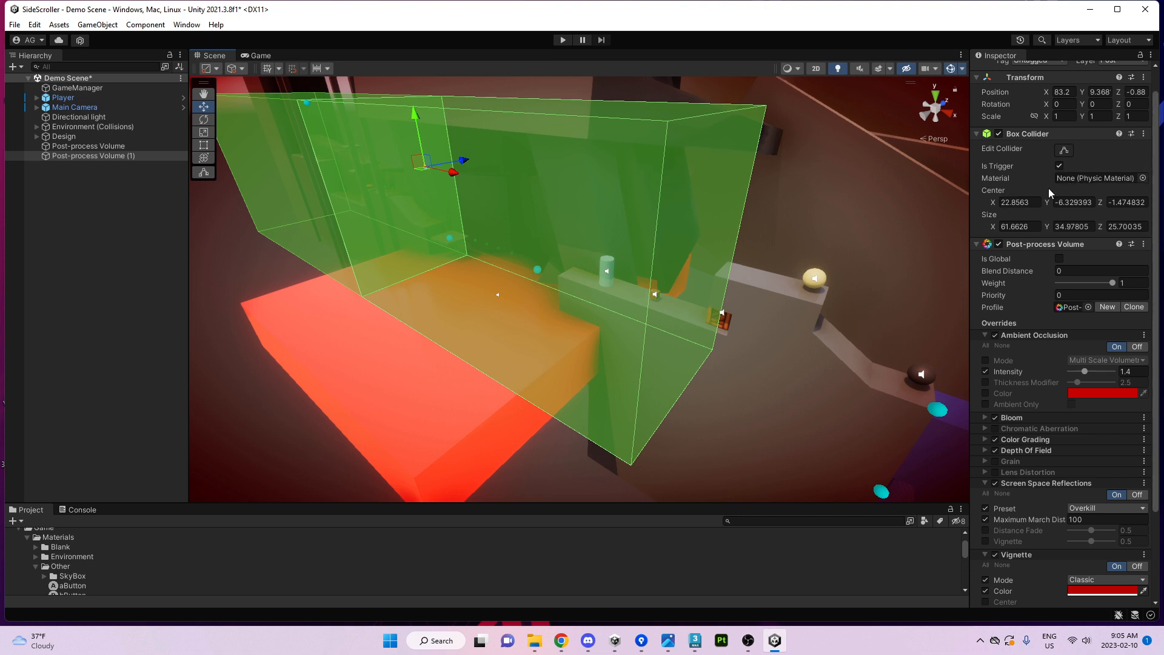
Edit the copy's collider faces to resize its trigger box to about 40.5 × 35 × 40.
left_click(1064, 150)
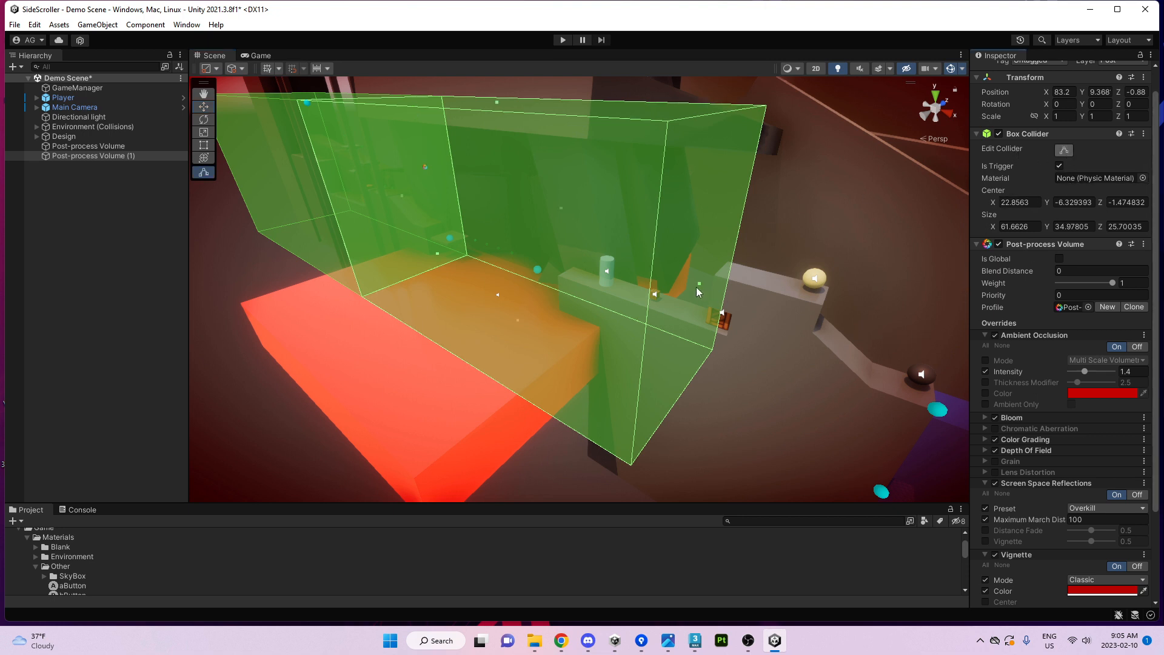
left_click_drag(700, 284, 565, 268)
right_click_drag(565, 268, 701, 269)
left_click_drag(686, 256, 645, 256)
right_click_drag(644, 256, 697, 267)
left_click_drag(578, 253, 584, 254)
right_click_drag(584, 253, 340, 267)
left_click_drag(648, 271, 489, 290)
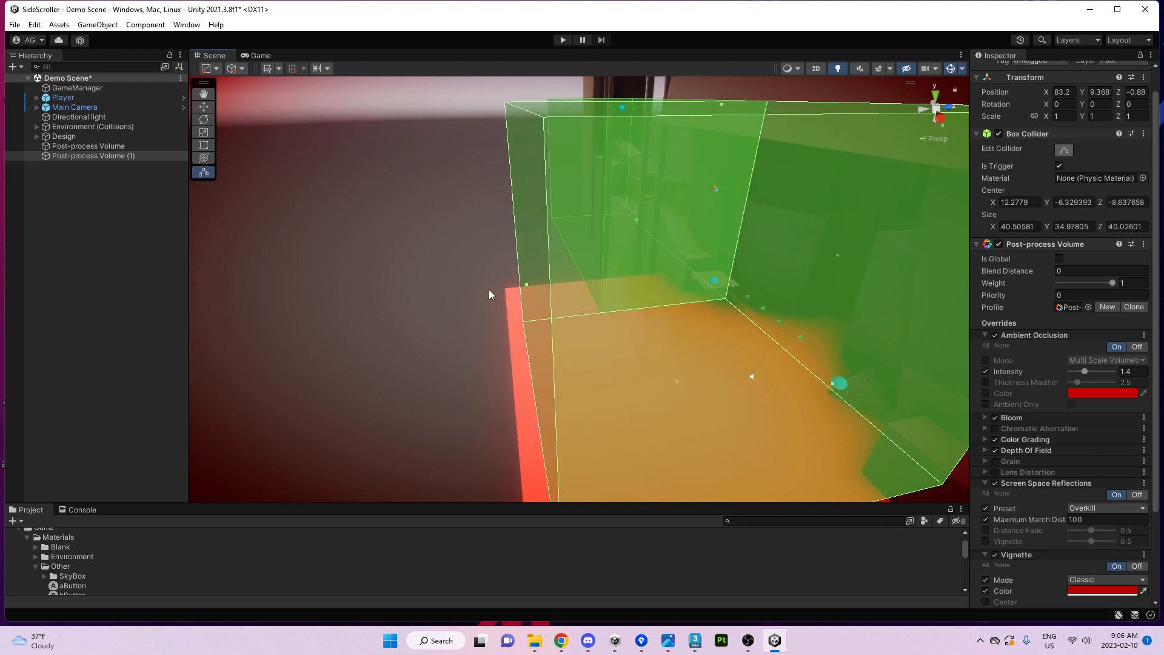
right_click_drag(488, 289, 551, 260)
Extend the original volume's trigger box depth to about 42.8.
left_click(523, 252)
left_click_drag(558, 252, 465, 274)
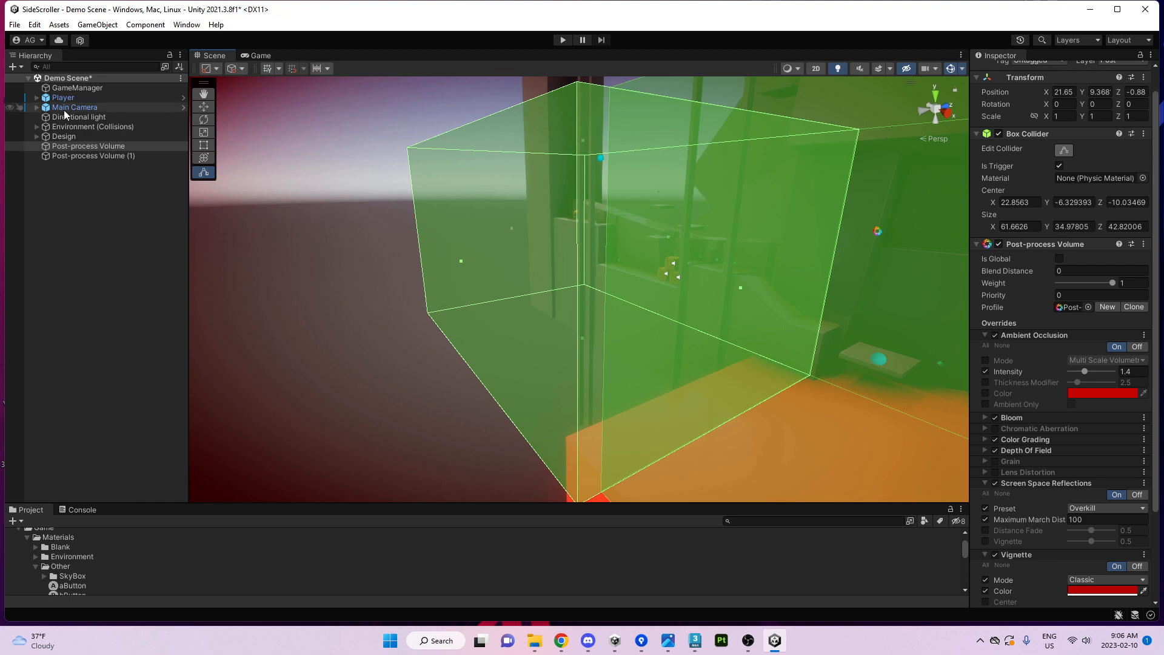
right_click_drag(464, 274, 599, 277)
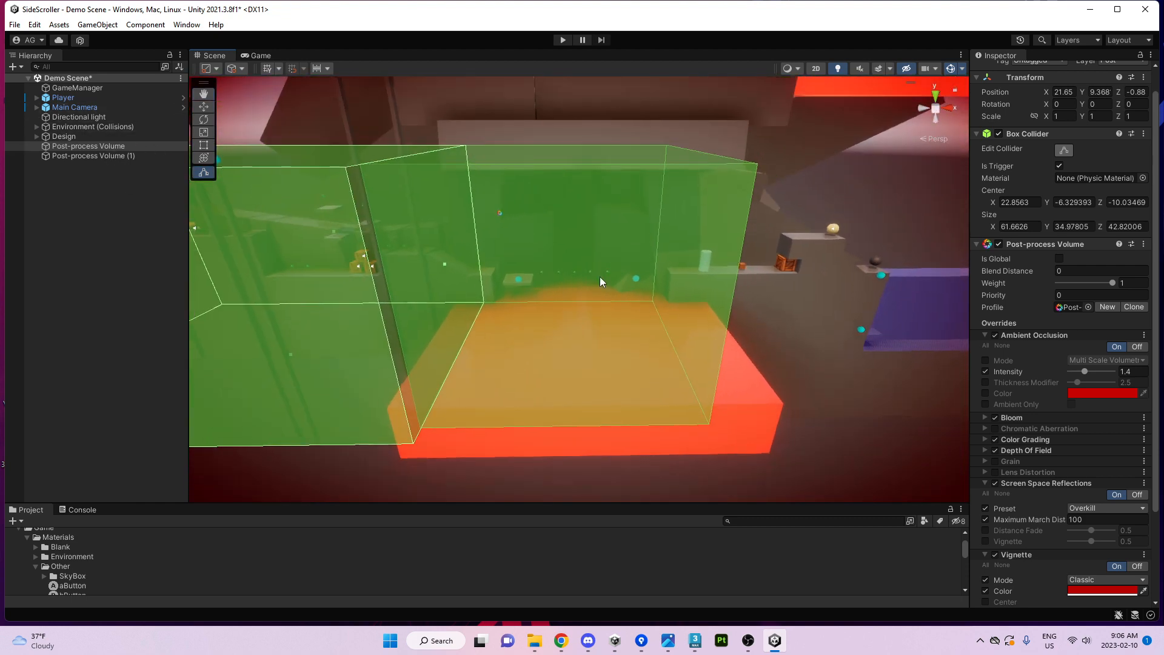
Select Post-process Volume (1), ping its profile asset and enlarge the Project panel.
left_click(434, 180)
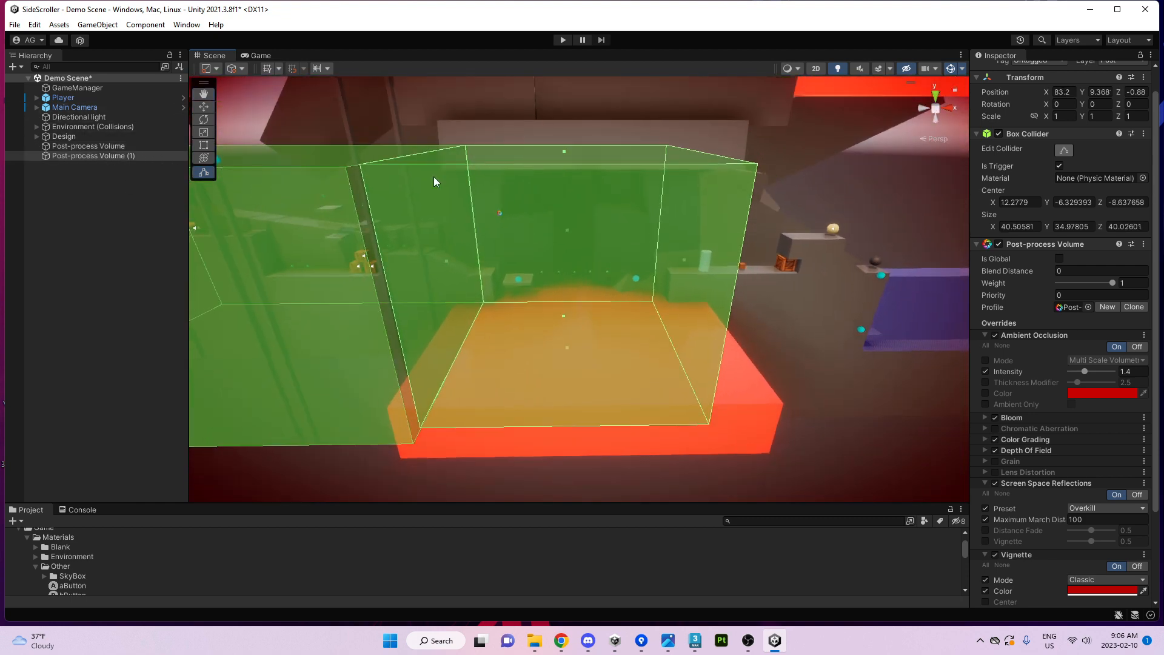
left_click(1070, 307)
left_click_drag(131, 503, 131, 422)
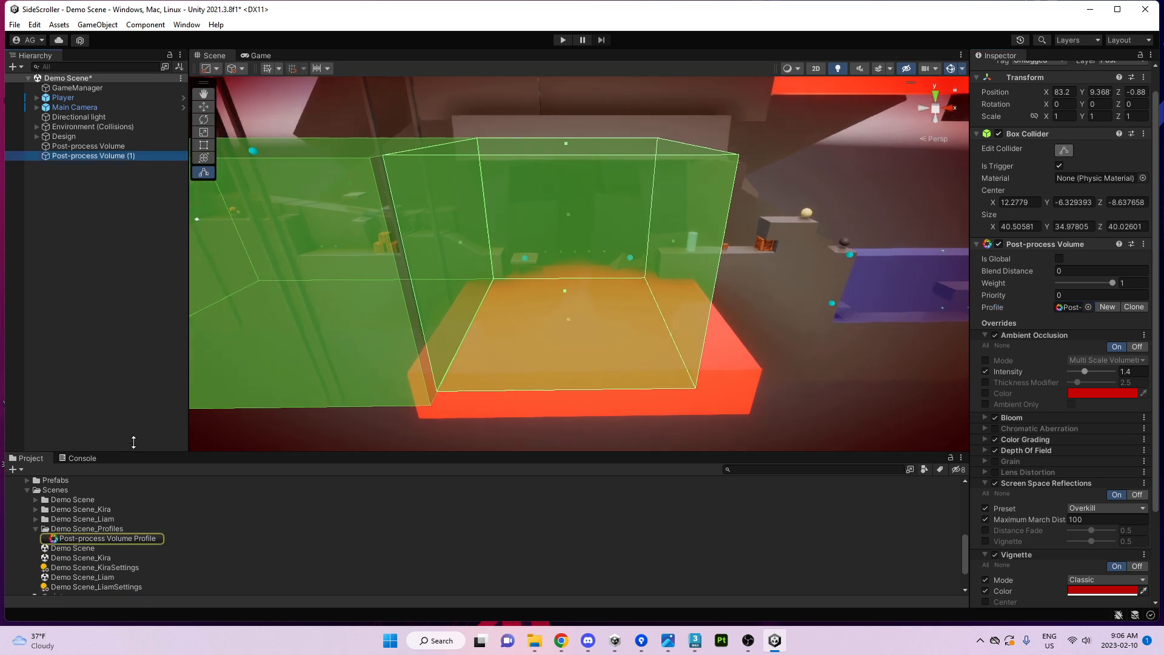
Duplicate the profile asset and assign Post-process Volume Profile 1 to the second volume.
left_click(88, 509)
key("ctrl+d")
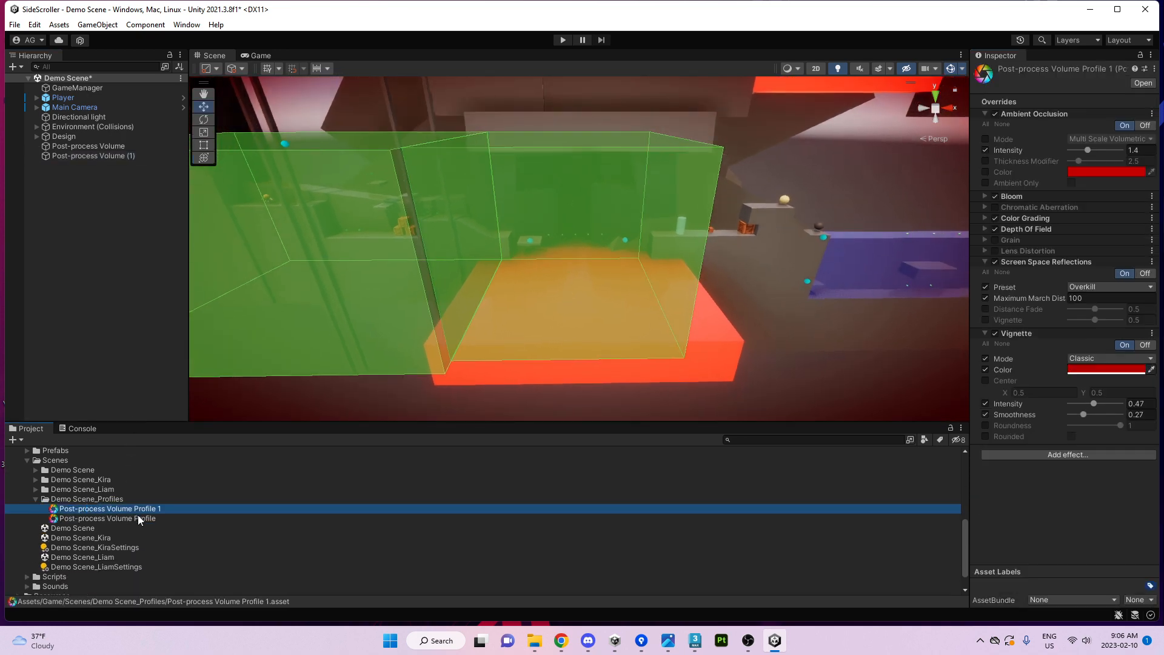
left_click(507, 218)
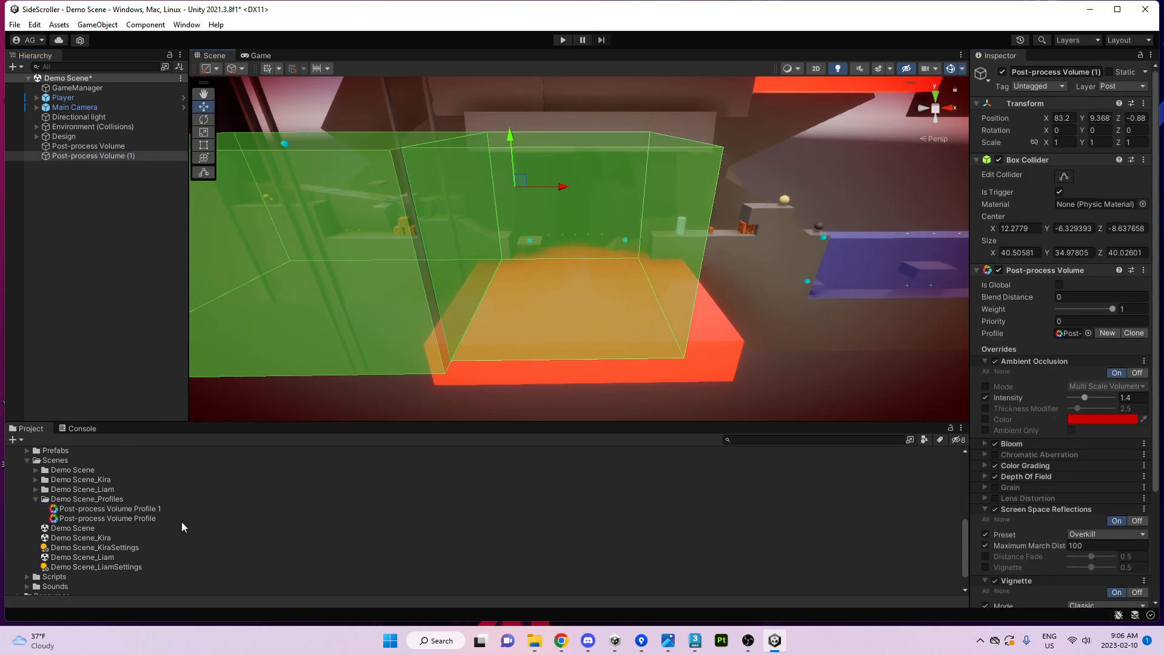
left_click_drag(140, 510, 951, 416)
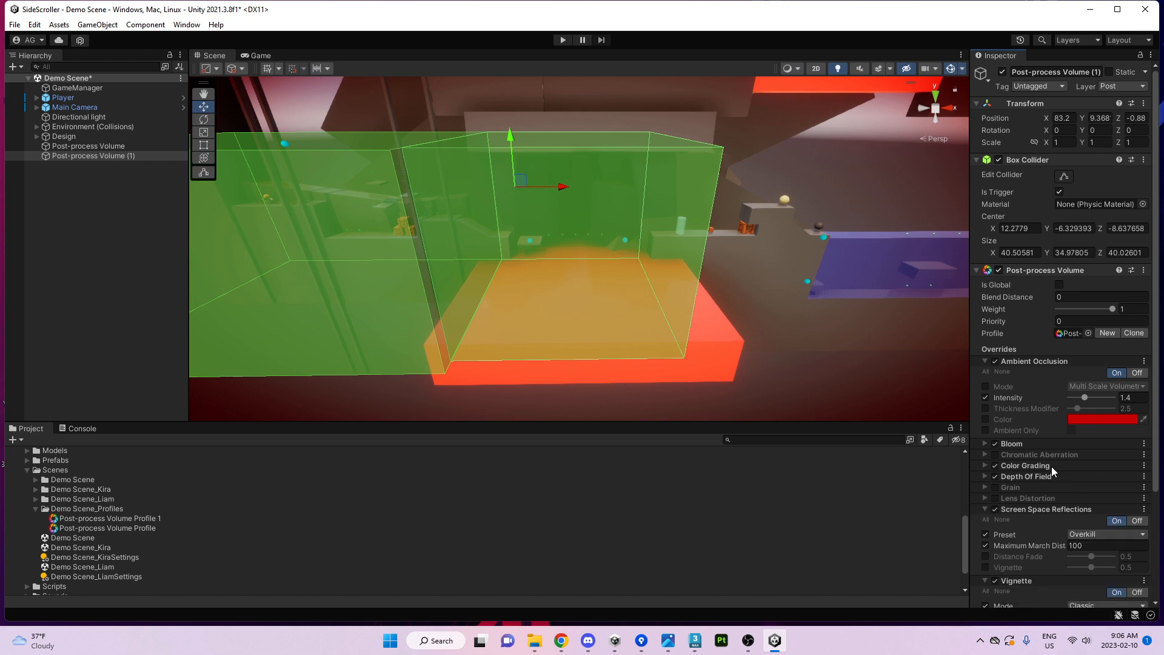
Fly the scene camera through the green volumes, then split the Game view from the Scene view.
scroll(1043, 413, "down", 5)
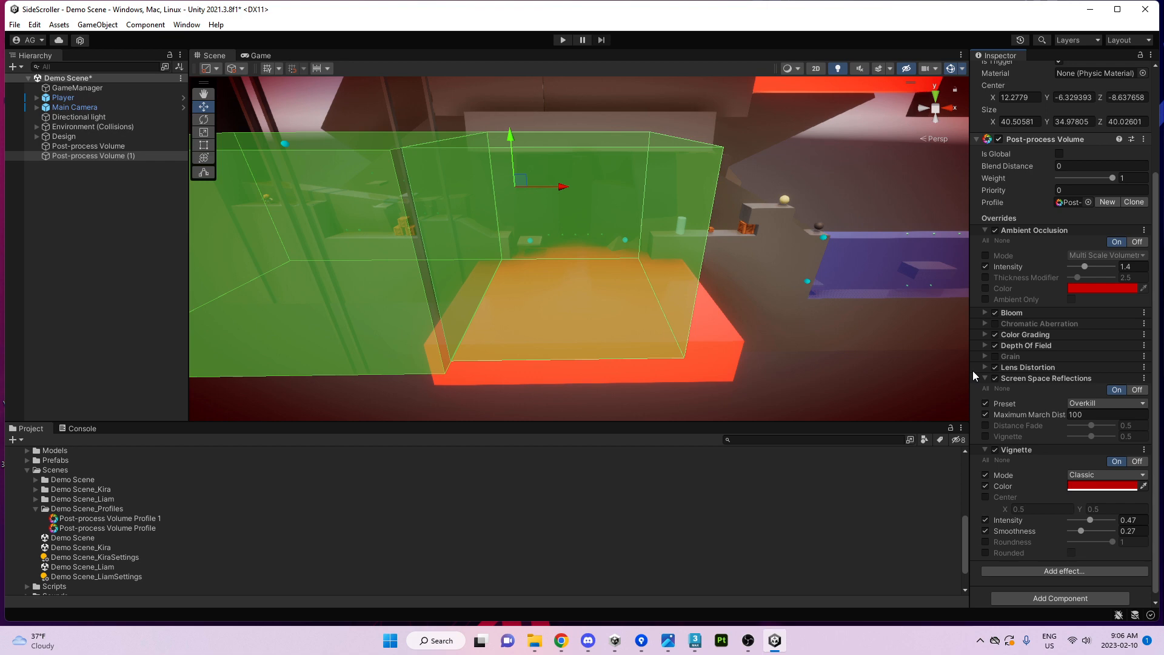
key("w")
right_click_drag(746, 309, 491, 225)
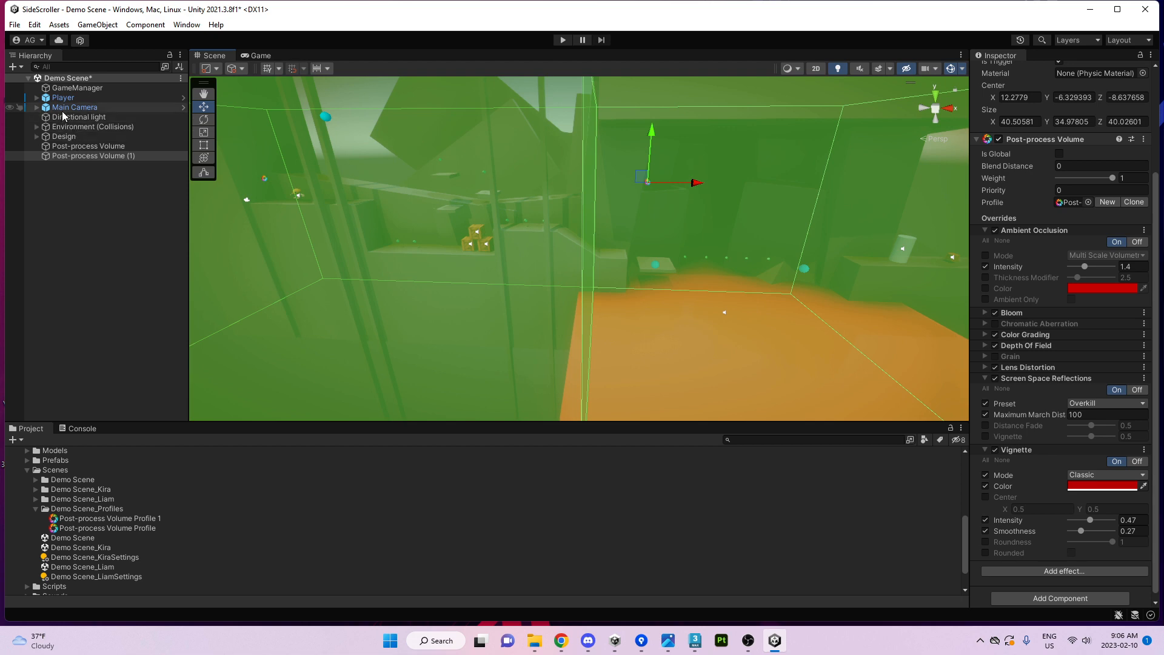
left_click(63, 108)
left_click(63, 98, "ctrl")
right_click_drag(267, 159, 307, 89)
key("w")
key("s")
left_click_drag(268, 55, 267, 89)
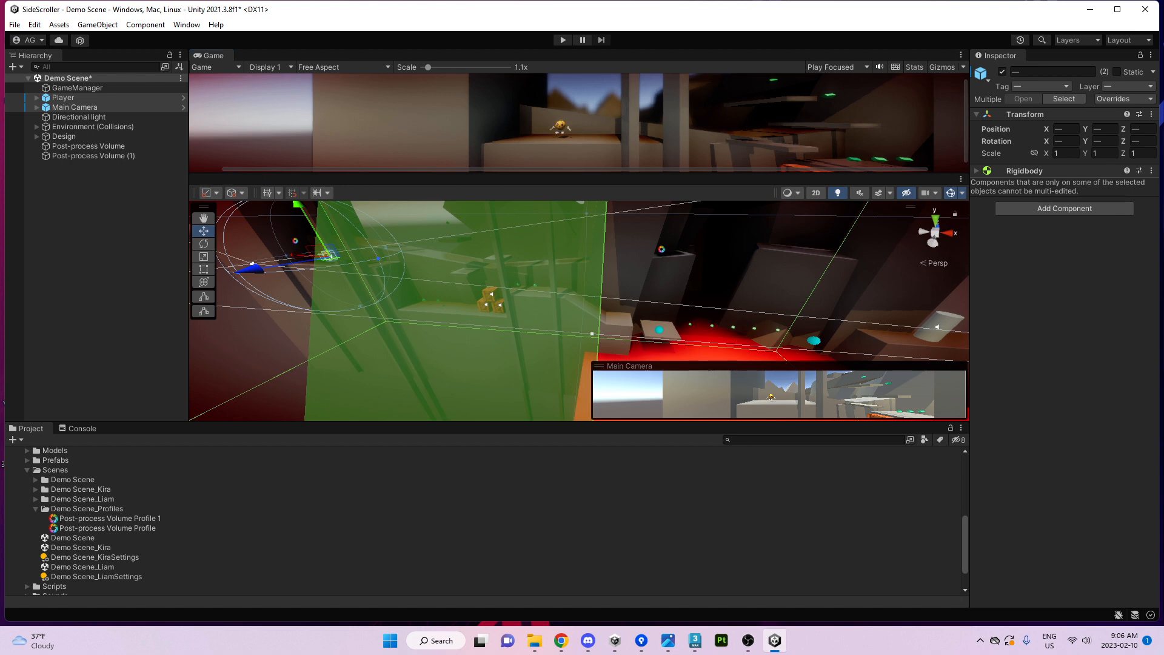
Dock the Scene view above the Inspector and widen that column to frame the collider box.
left_click_drag(1163, 285, 1054, 195)
left_click_drag(968, 228, 900, 226)
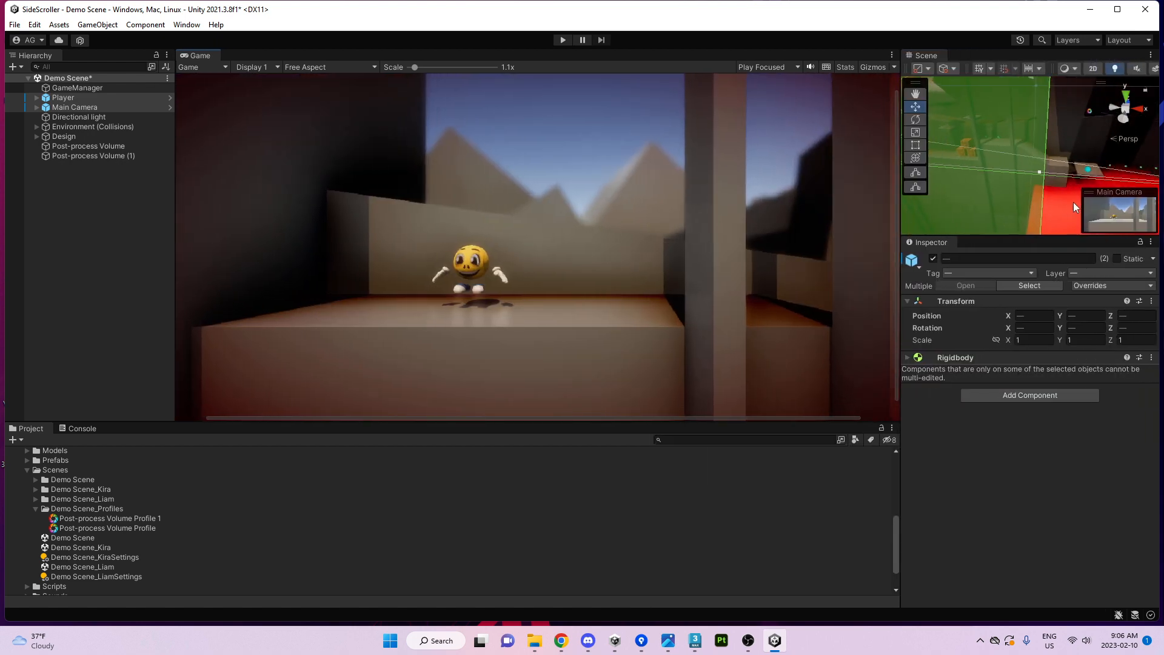
mouse_move(1014, 200)
middle_mouse_down()
mouse_move(1050, 161)
mouse_move(1025, 196)
middle_mouse_up()
scroll(1001, 182, "down", 5)
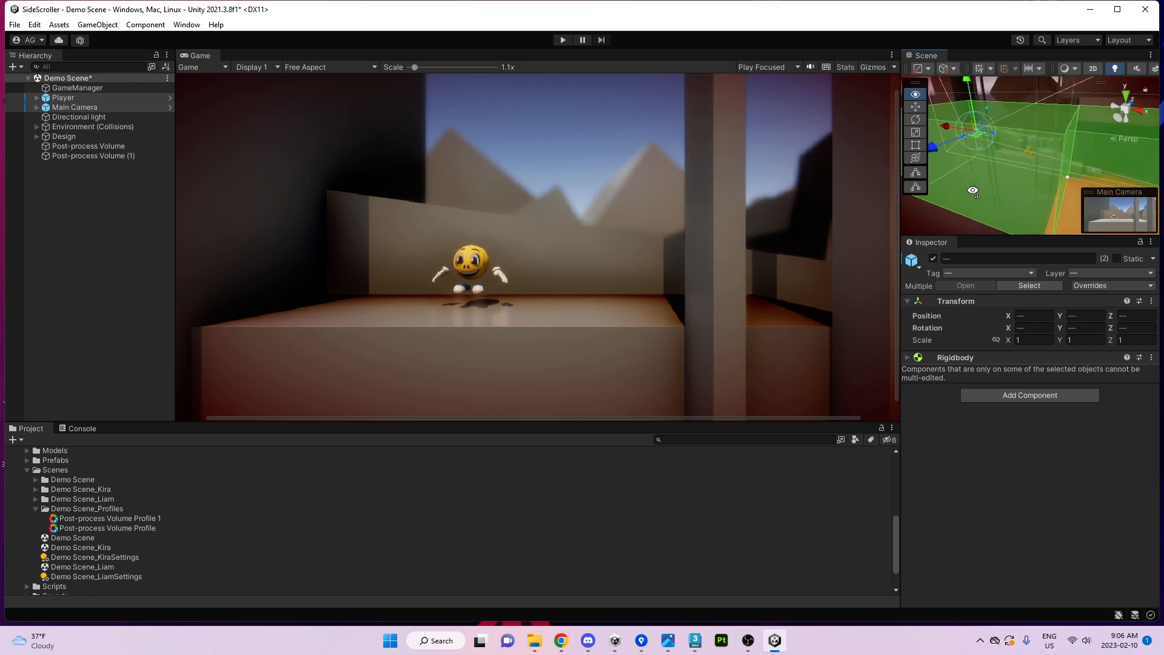
right_click_drag(987, 171, 956, 158)
Move the Player and Main Camera along the level, then select the first post-process volume.
left_click_drag(941, 143, 1003, 168)
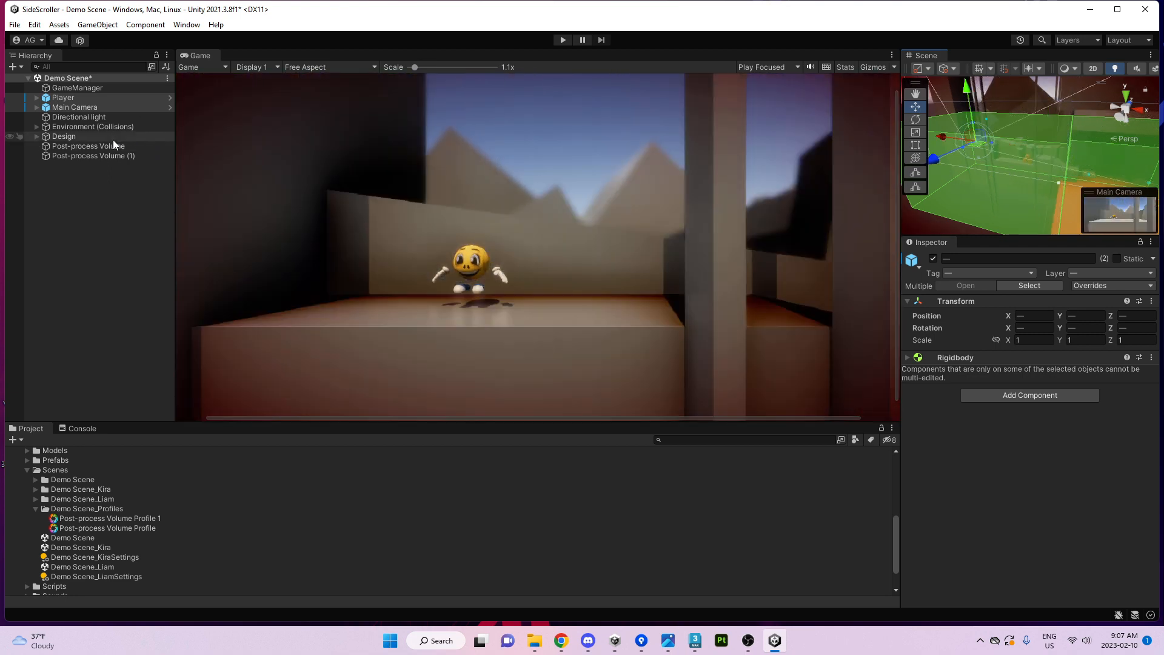
left_click(122, 155)
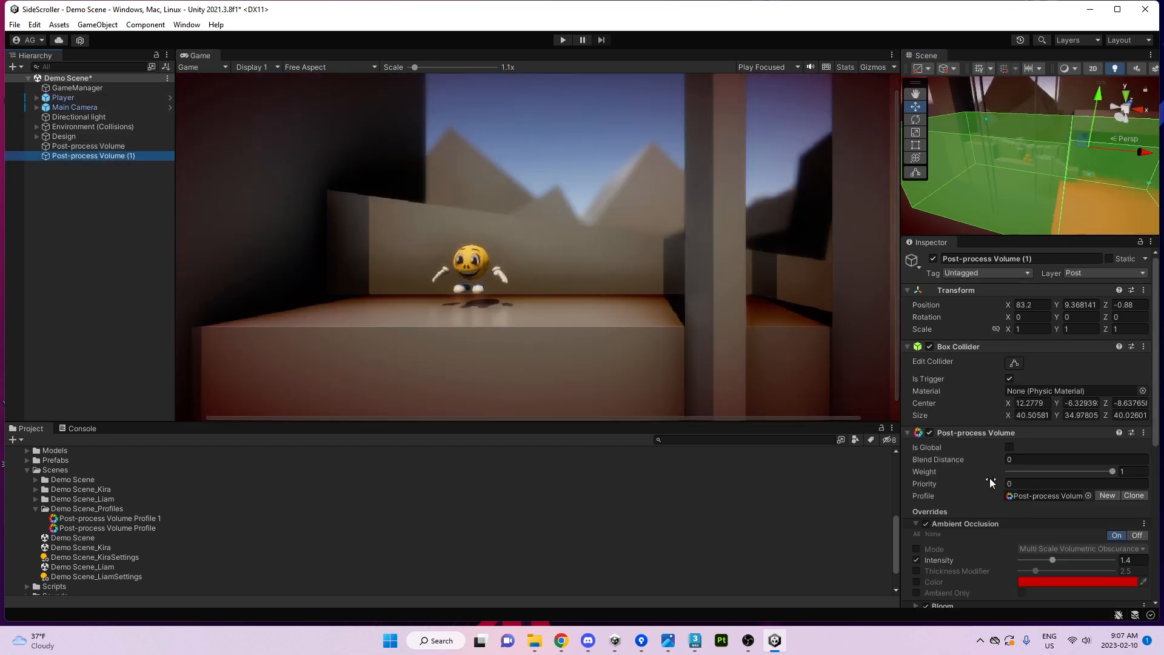
scroll(992, 478, "down", 8)
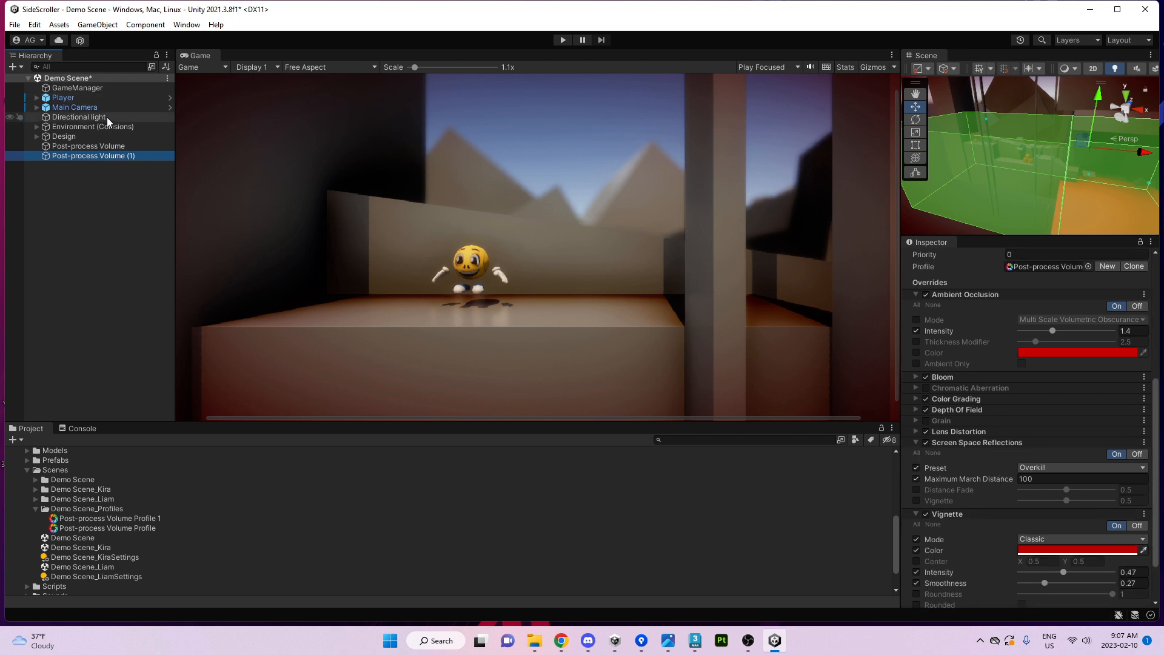
left_click(88, 147)
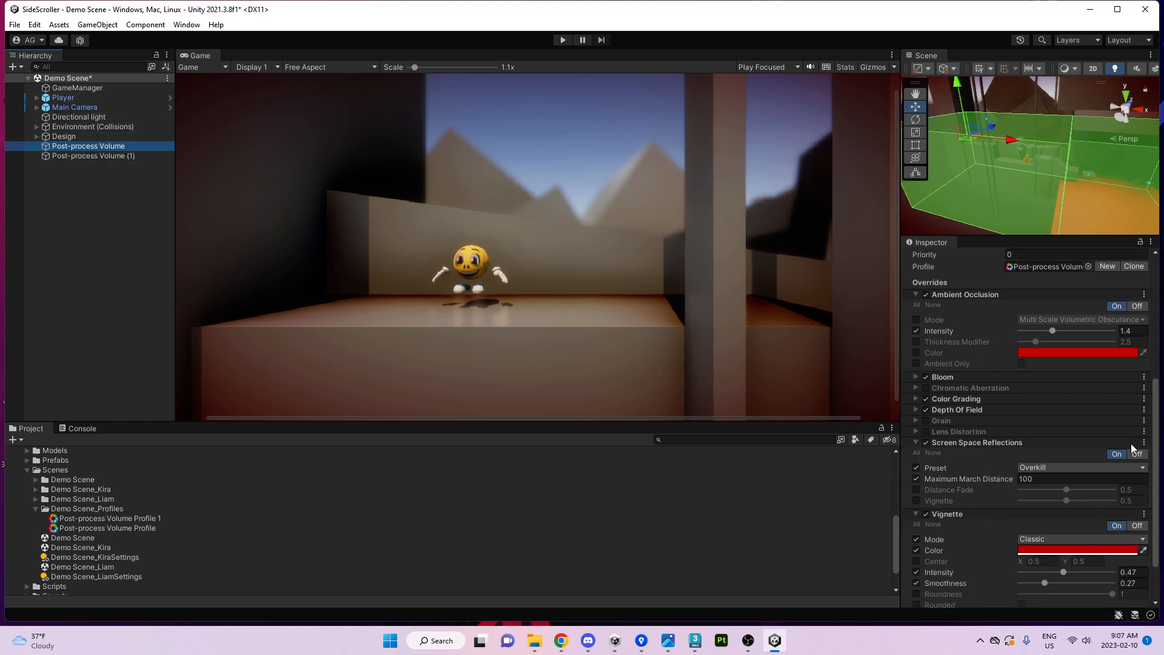
Enable Lens Distortion with intensity 0 on the first volume and -68 on the second.
left_click(926, 433)
left_click(948, 431)
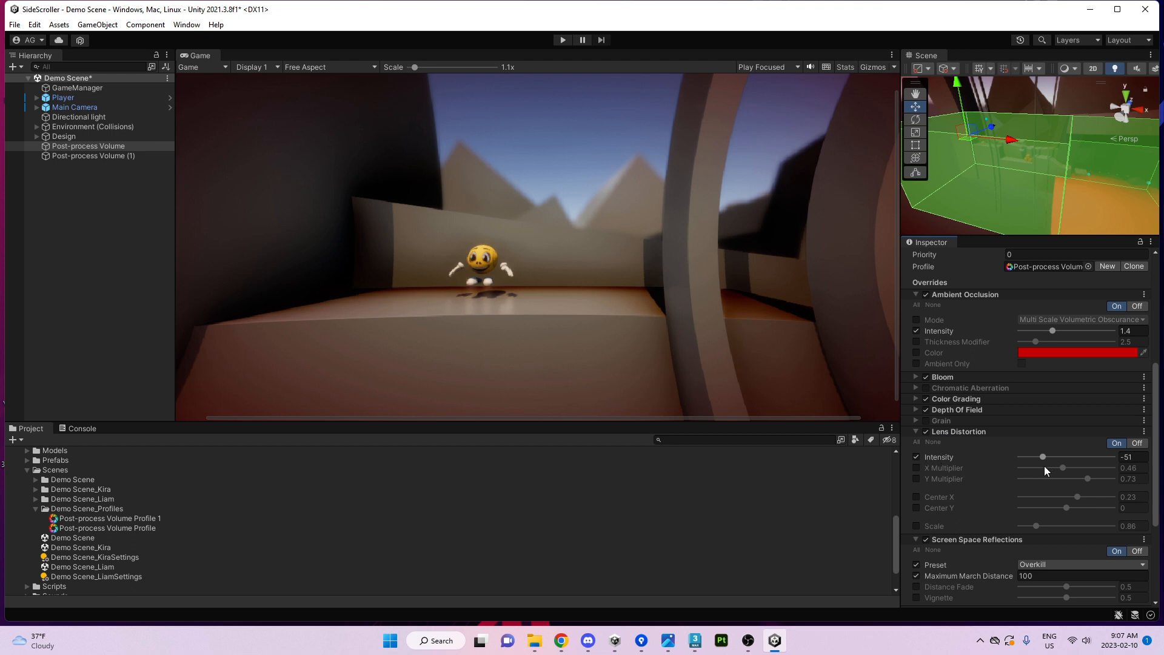
type("0")
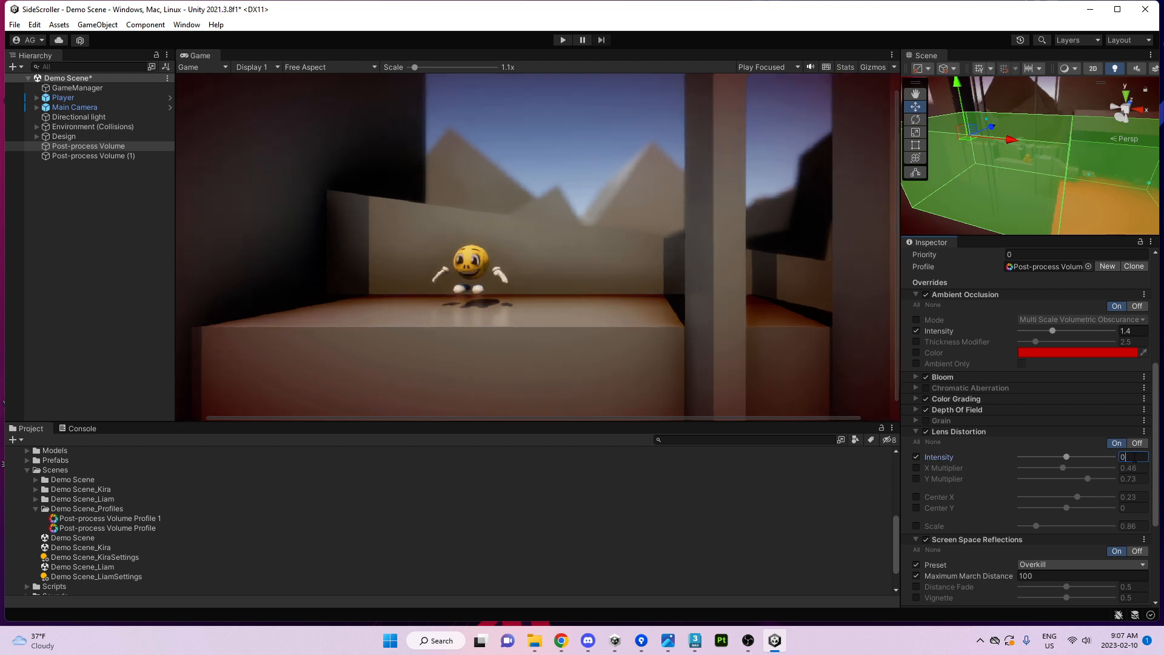
left_click(129, 156)
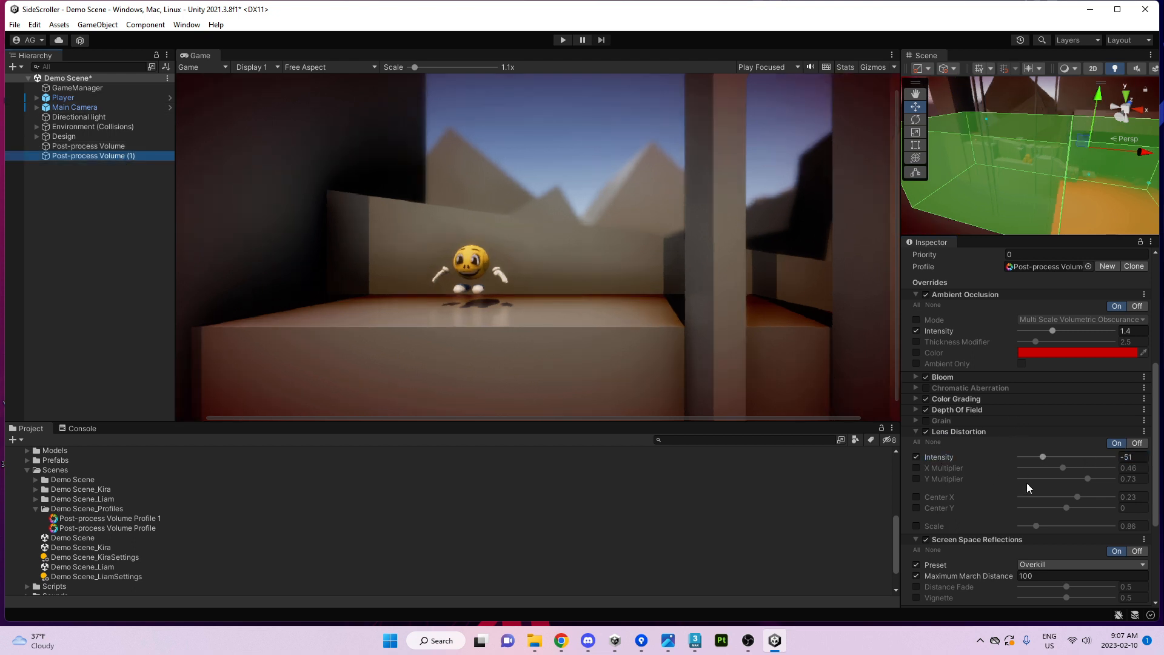
left_click_drag(1044, 458, 1035, 458)
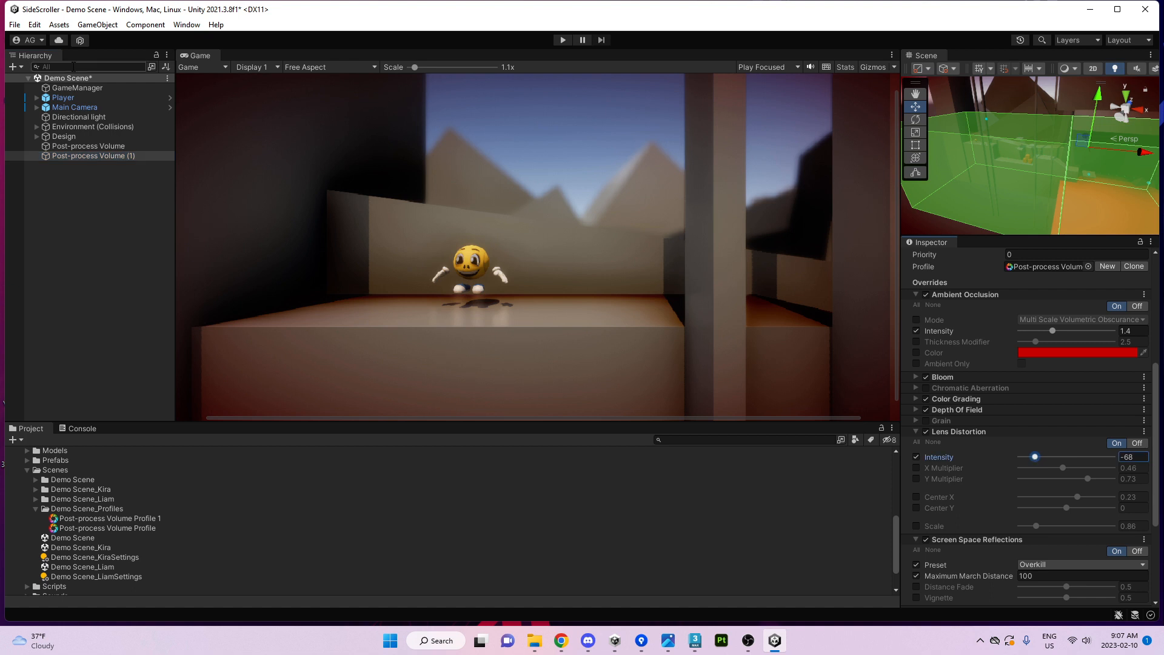
left_click(90, 147)
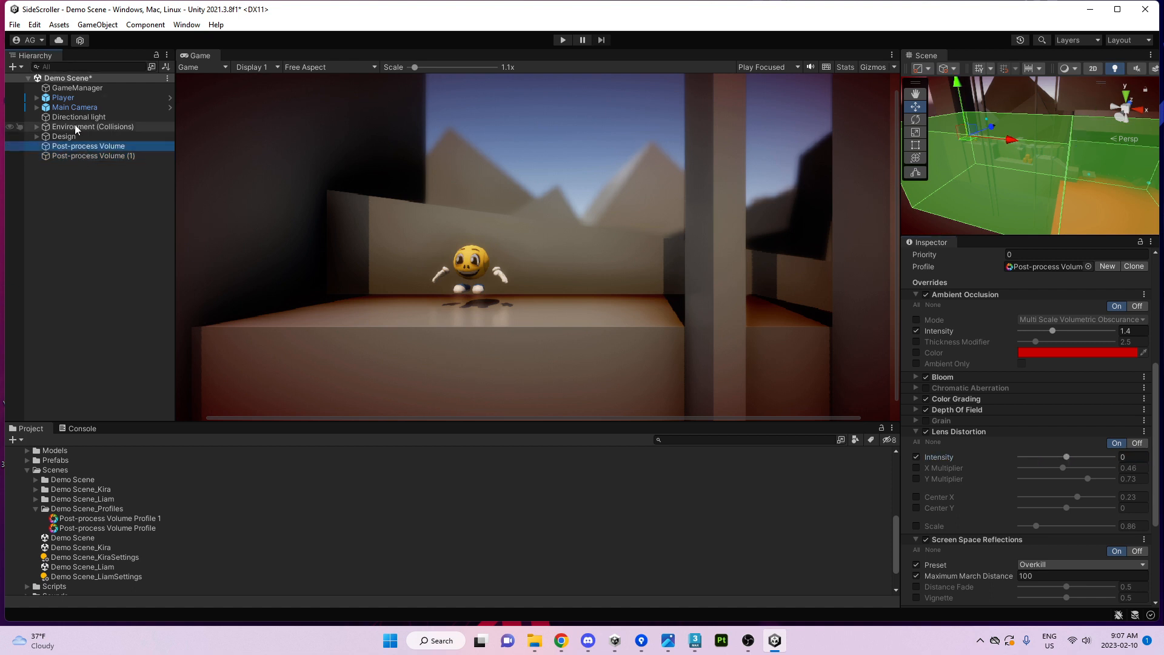
Select Player and Main Camera, widen the Inspector, and select both post-process volumes.
left_click(75, 108)
left_click(63, 98, "ctrl")
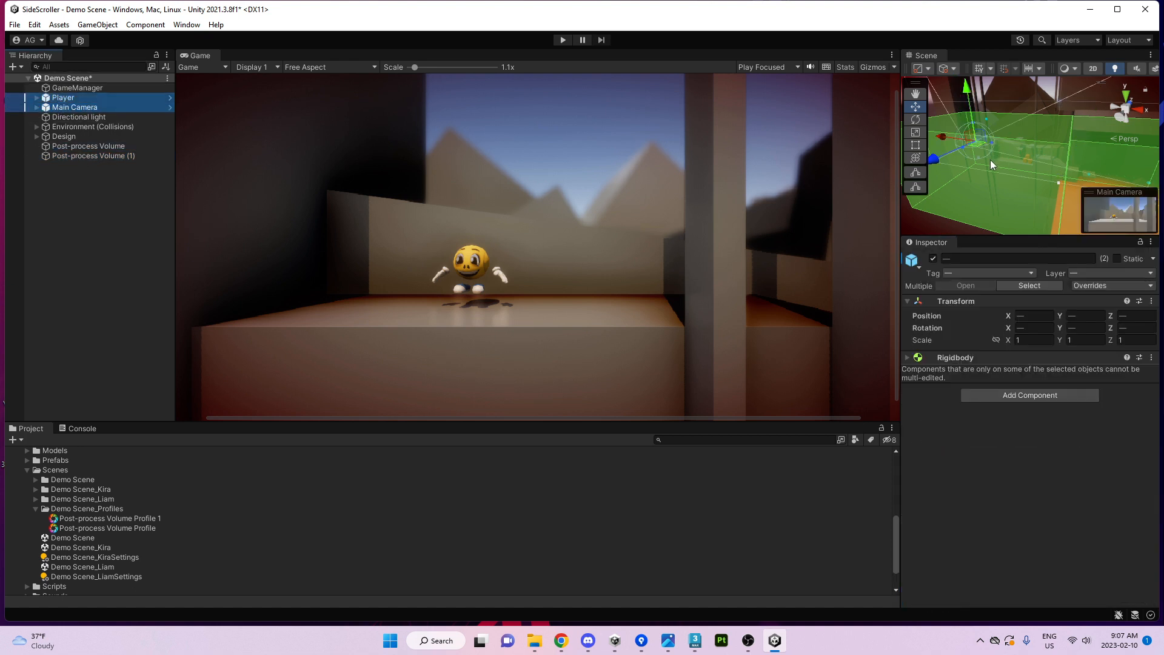
mouse_move(991, 160)
left_mouse_down("alt")
mouse_move(970, 167)
mouse_move(994, 156)
mouse_move(947, 142)
mouse_move(1017, 151)
mouse_move(985, 152)
left_mouse_up("alt")
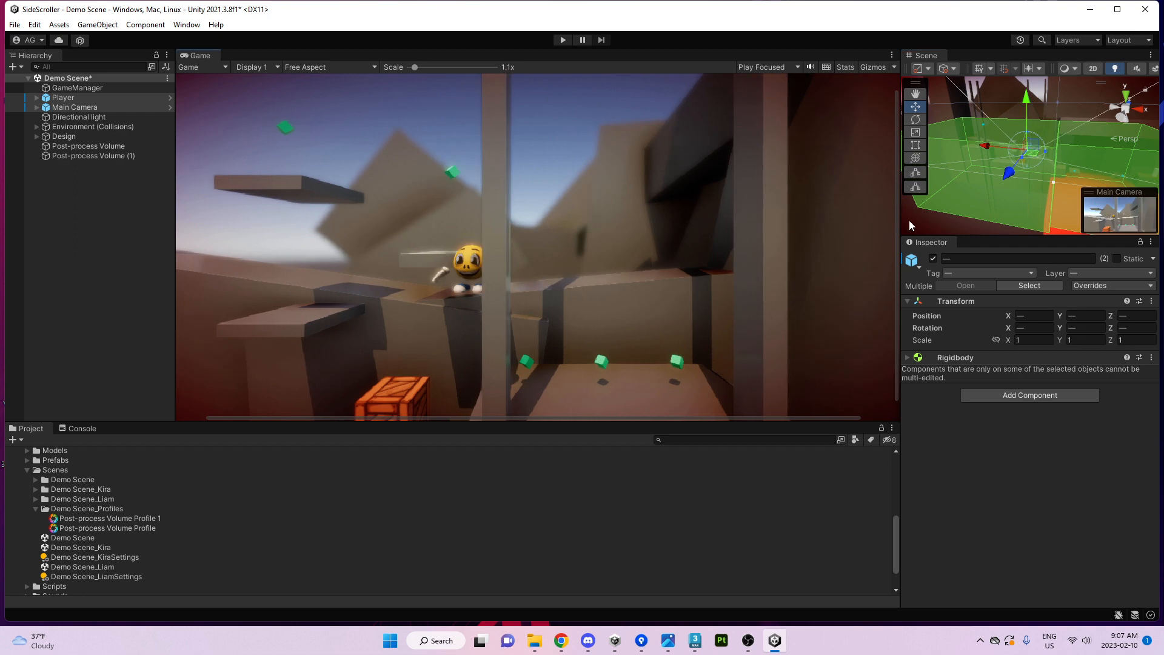
left_click_drag(898, 221, 623, 222)
left_click(967, 164)
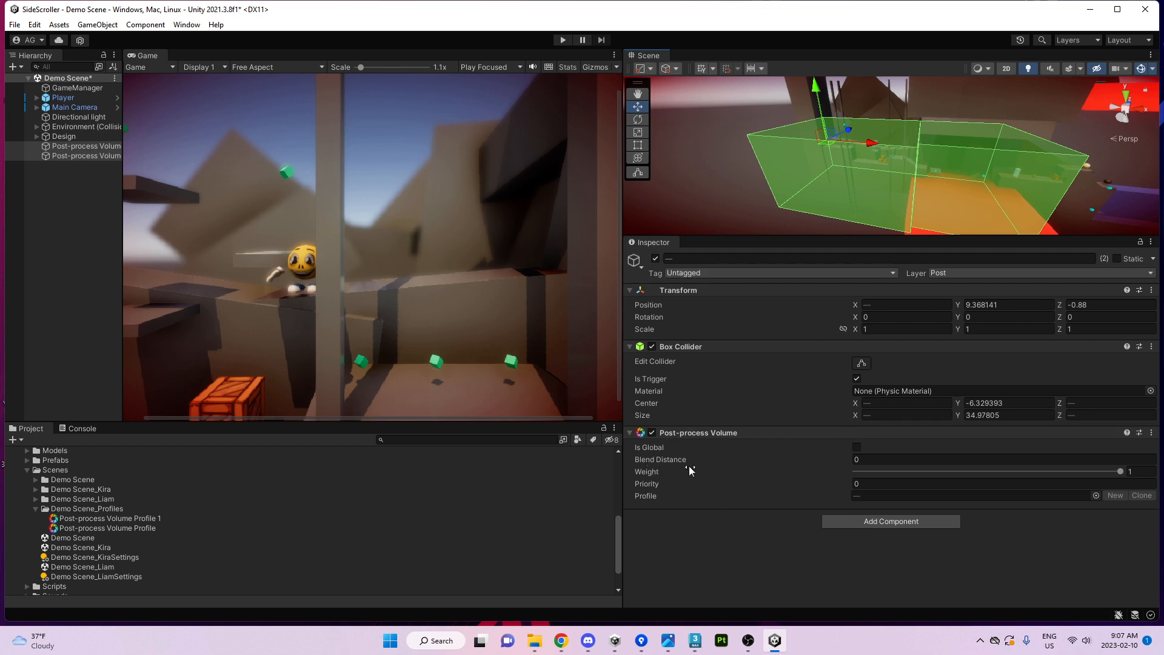
Set both volumes' Blend Distance to 3.21, widen the Game view, and move Player and Camera inward.
left_click_drag(687, 461, 713, 453)
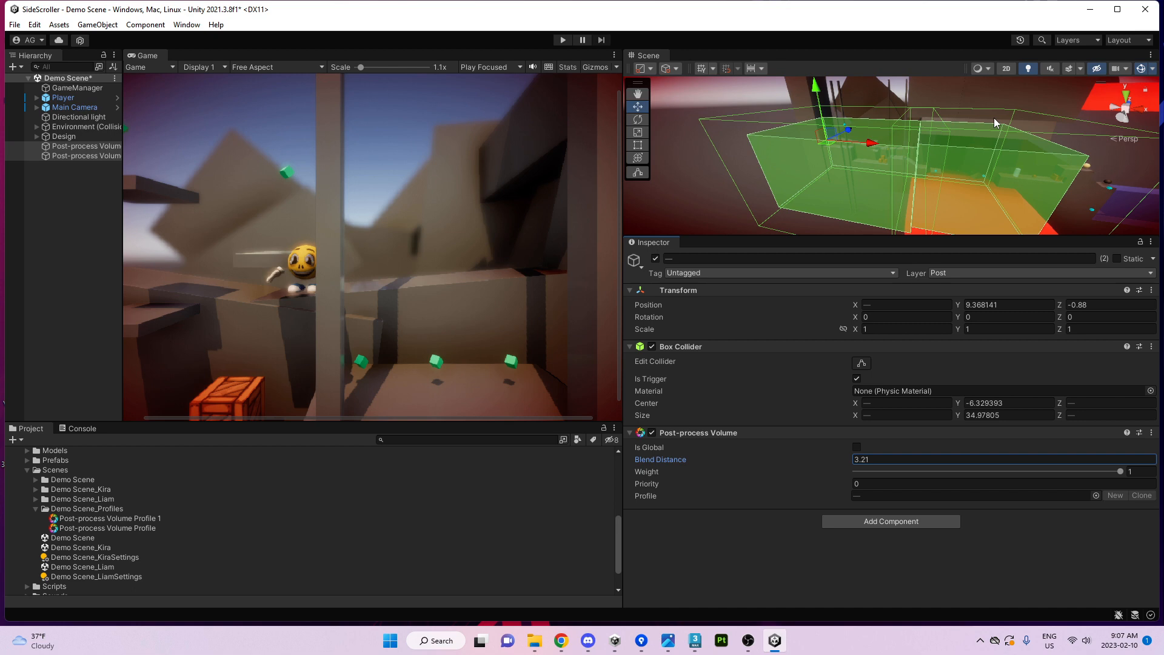
left_click_drag(621, 241, 855, 241)
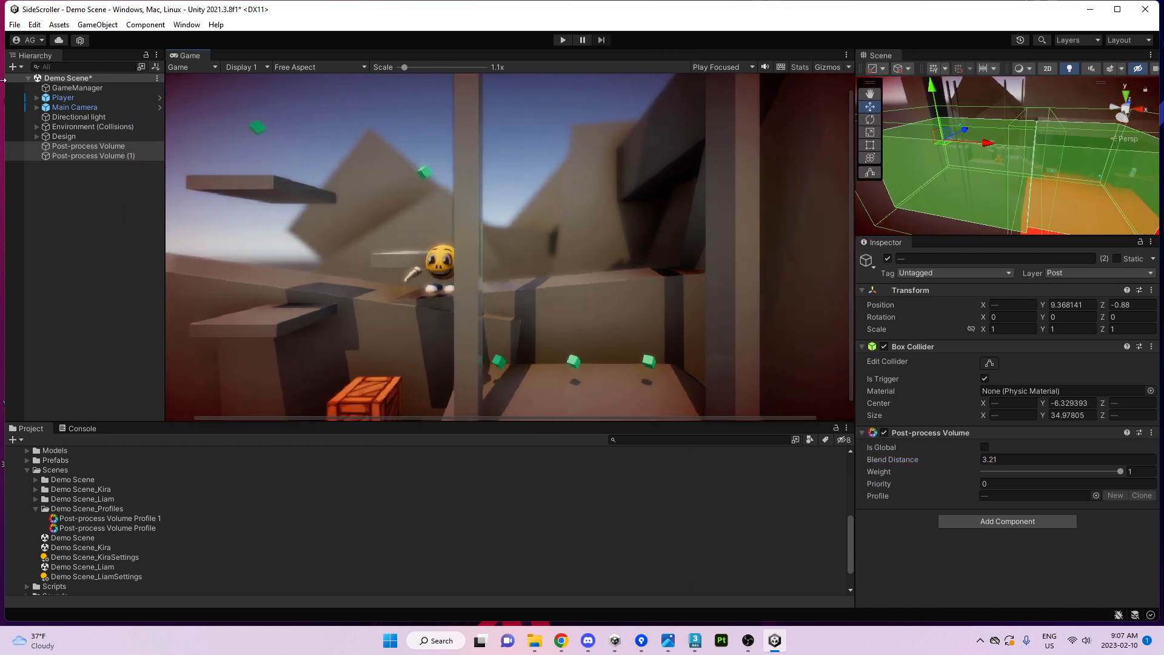
left_click(74, 107)
left_click(63, 98, "ctrl")
mouse_move(958, 147)
left_mouse_down()
mouse_move(1006, 152)
mouse_move(975, 159)
left_mouse_up()
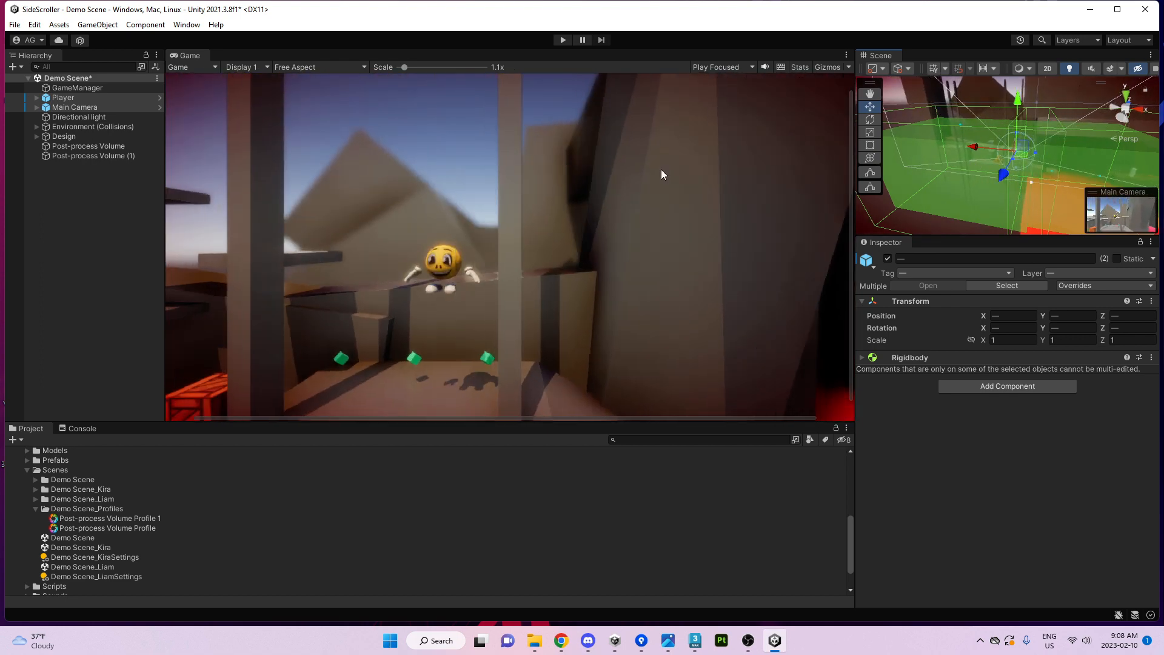
Override the second volume's Color Grading Saturation and drain it to -100.
left_click(100, 157)
scroll(939, 439, "down", 3)
scroll(980, 490, "down", 3)
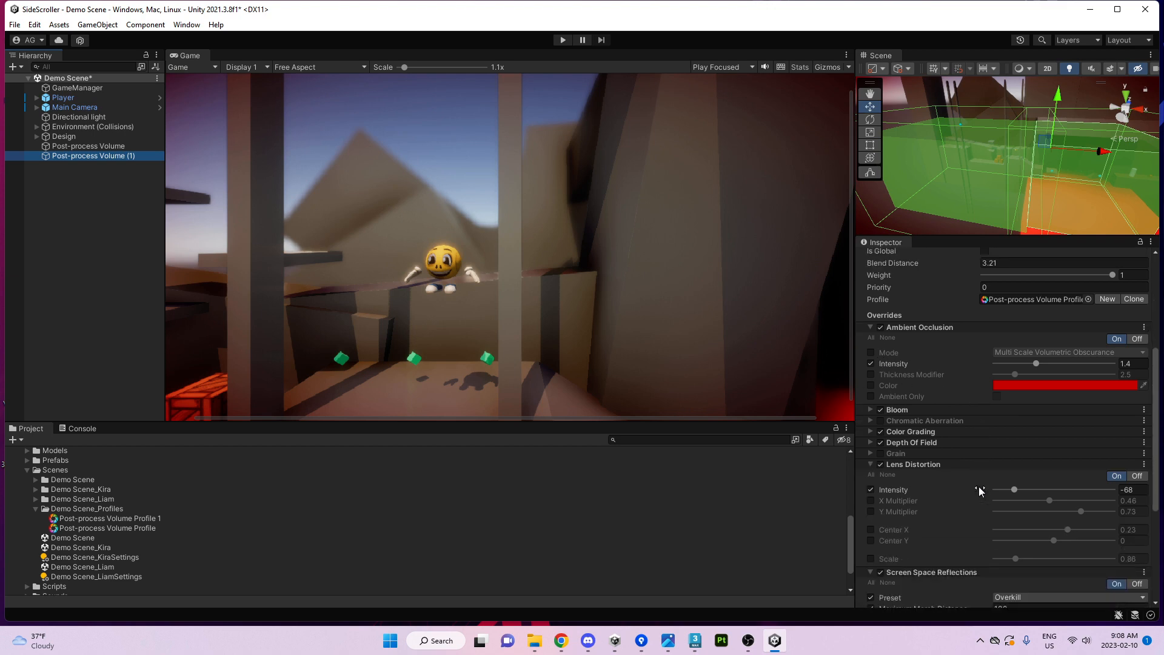
scroll(926, 453, "down", 4)
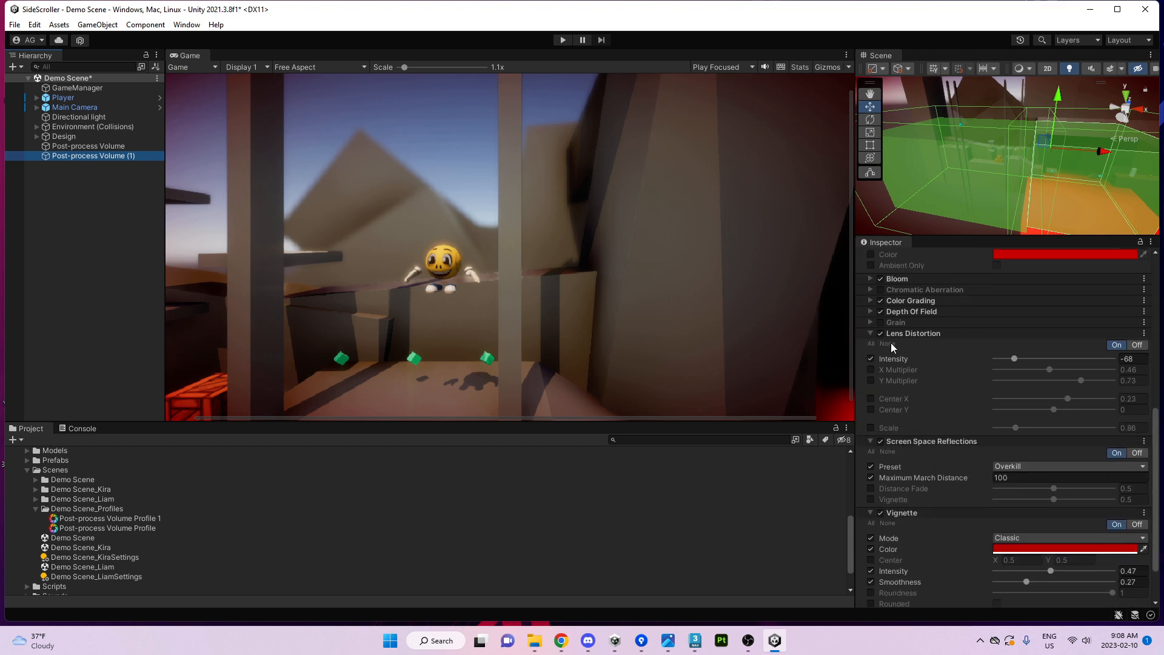
left_click(891, 302)
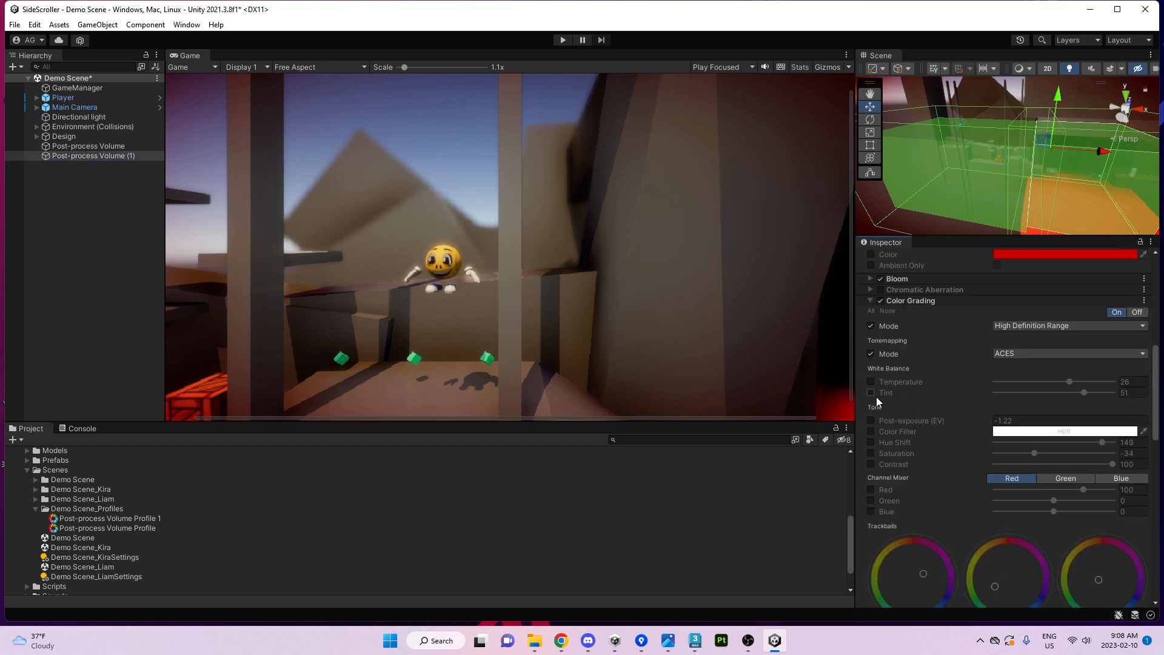
left_click(870, 453)
left_click(1031, 454)
left_click_drag(1030, 459, 766, 429)
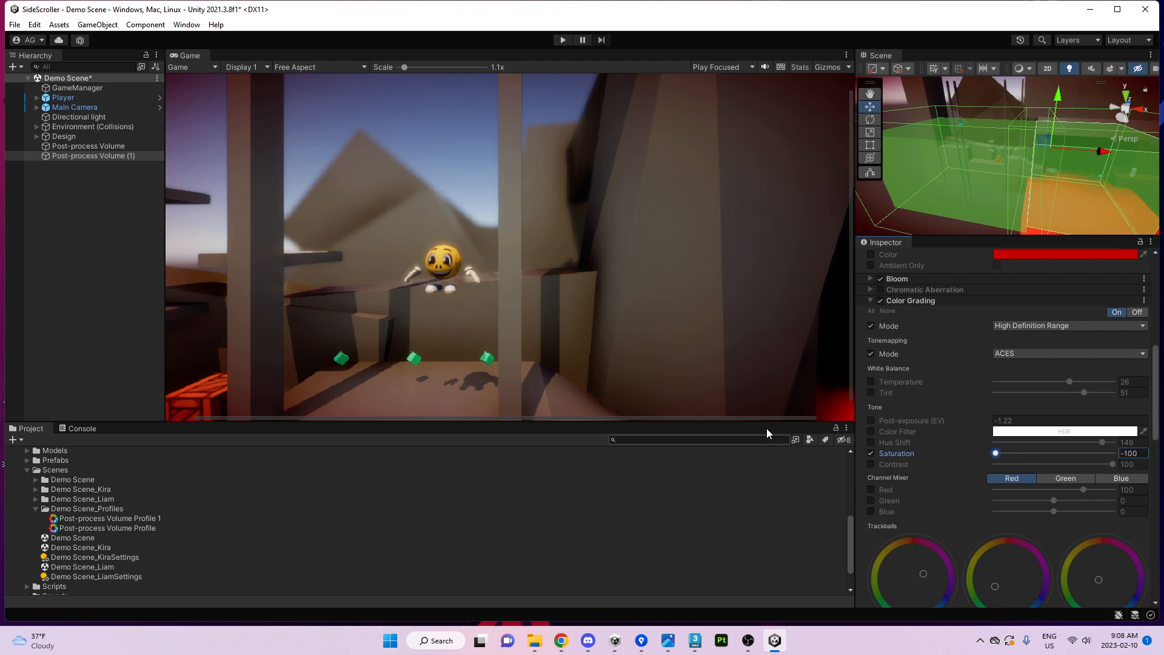
Override the first volume's Color Grading Saturation at 0.
left_click(66, 107)
left_click(88, 147)
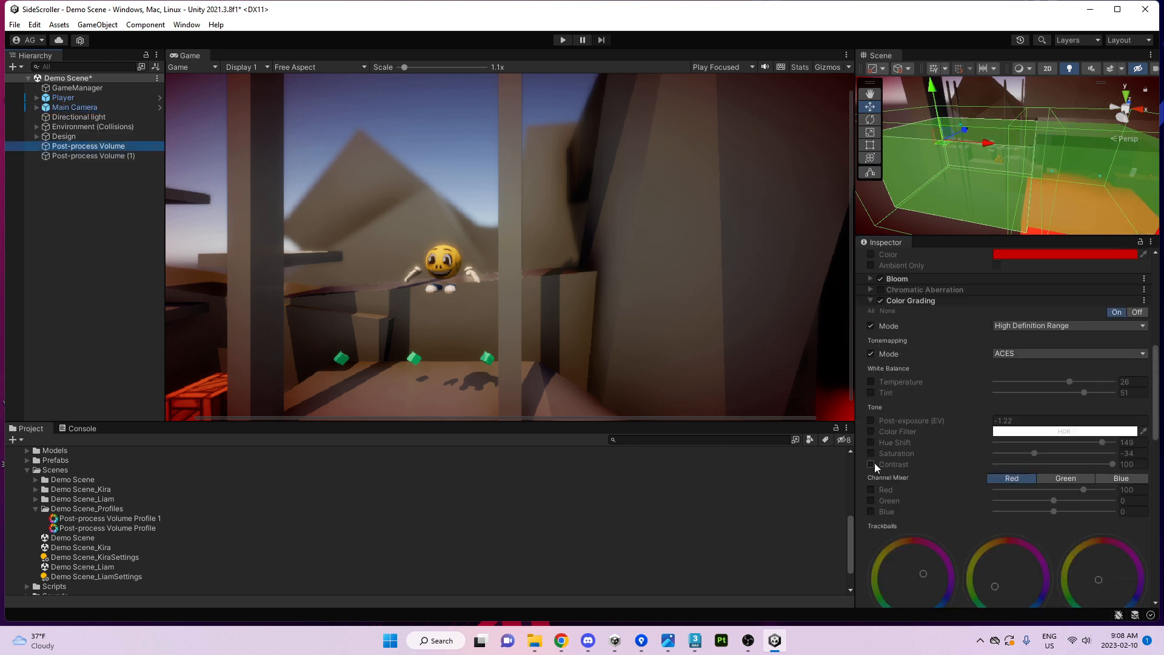
left_click(871, 454)
left_click(1146, 453)
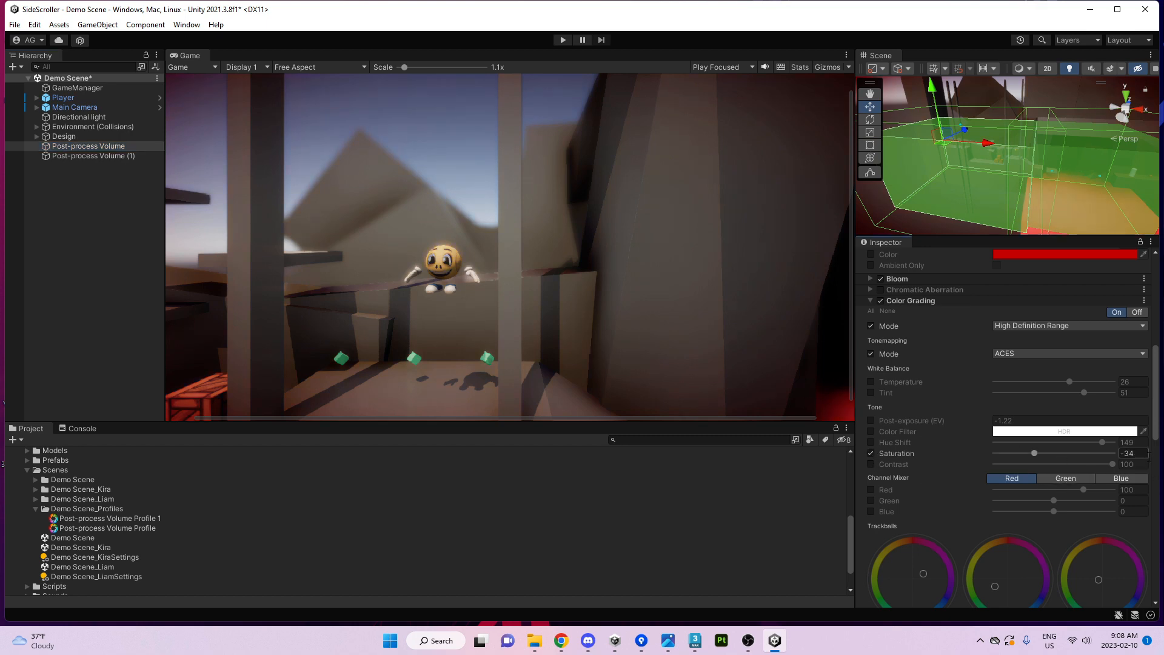
type("0")
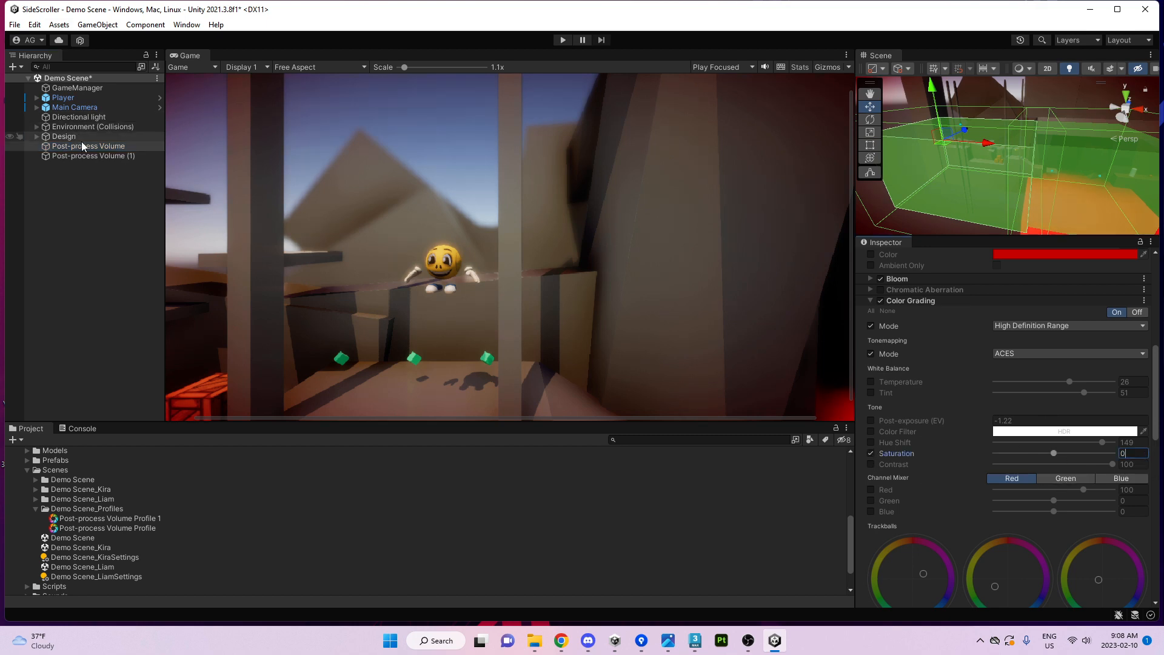
Move the Player and Main Camera further along the level and reselect the first volume.
left_click(74, 107)
left_click(63, 98, "ctrl")
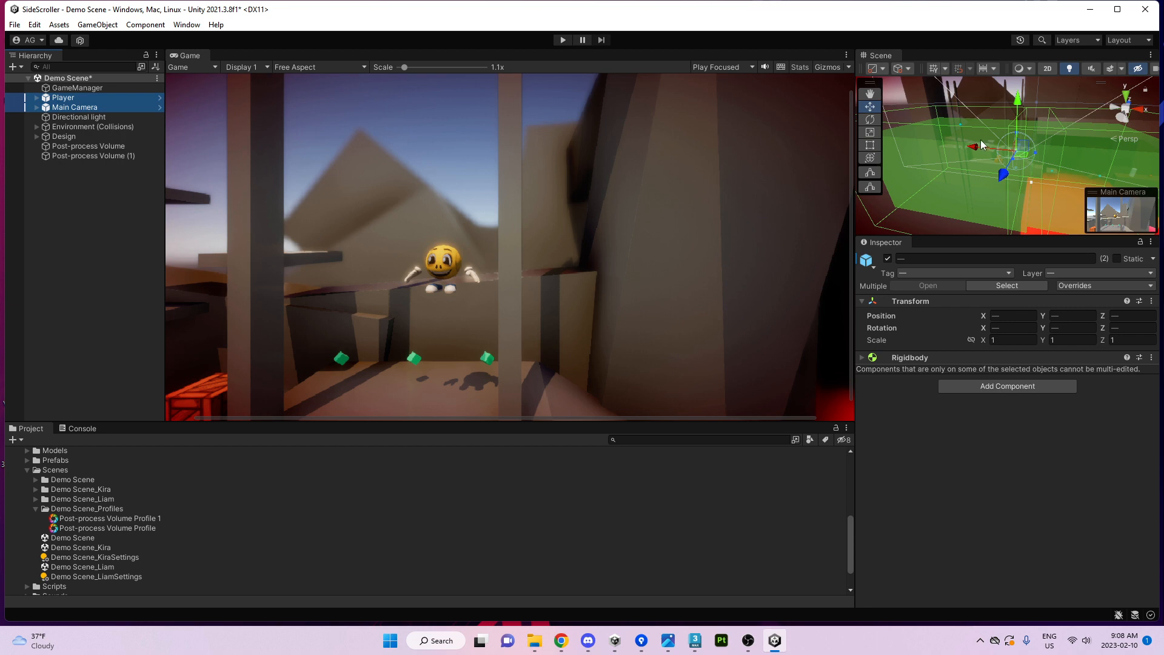
mouse_move(982, 144)
left_mouse_down()
mouse_move(952, 146)
mouse_move(1001, 149)
mouse_move(966, 146)
left_mouse_up()
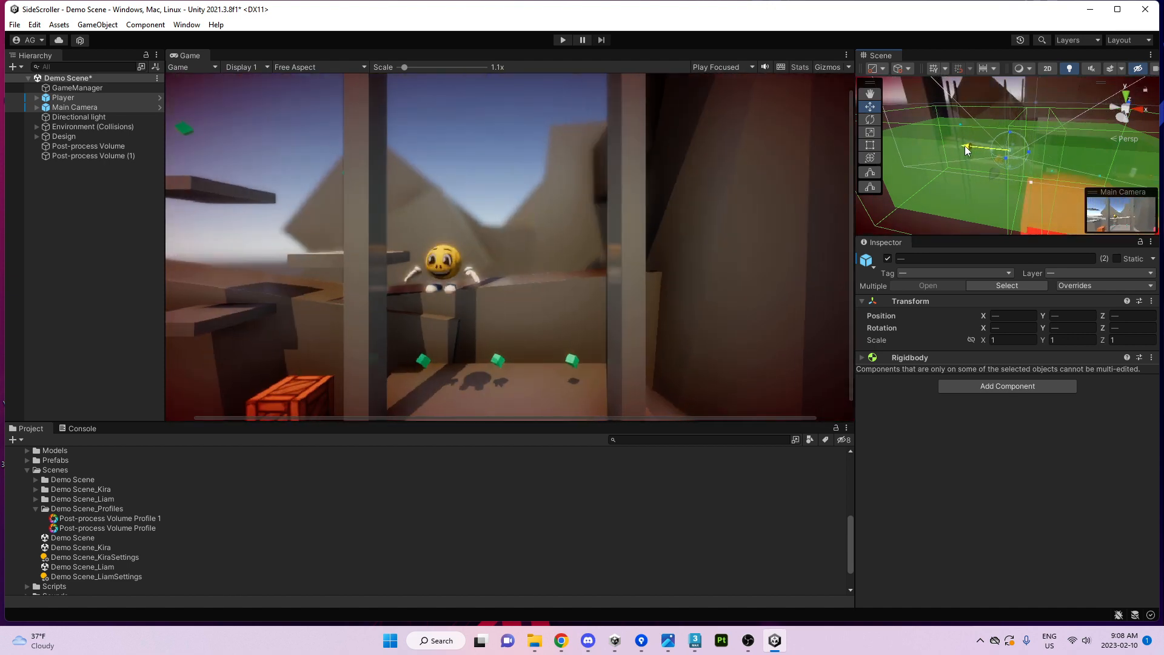
left_click(1039, 149)
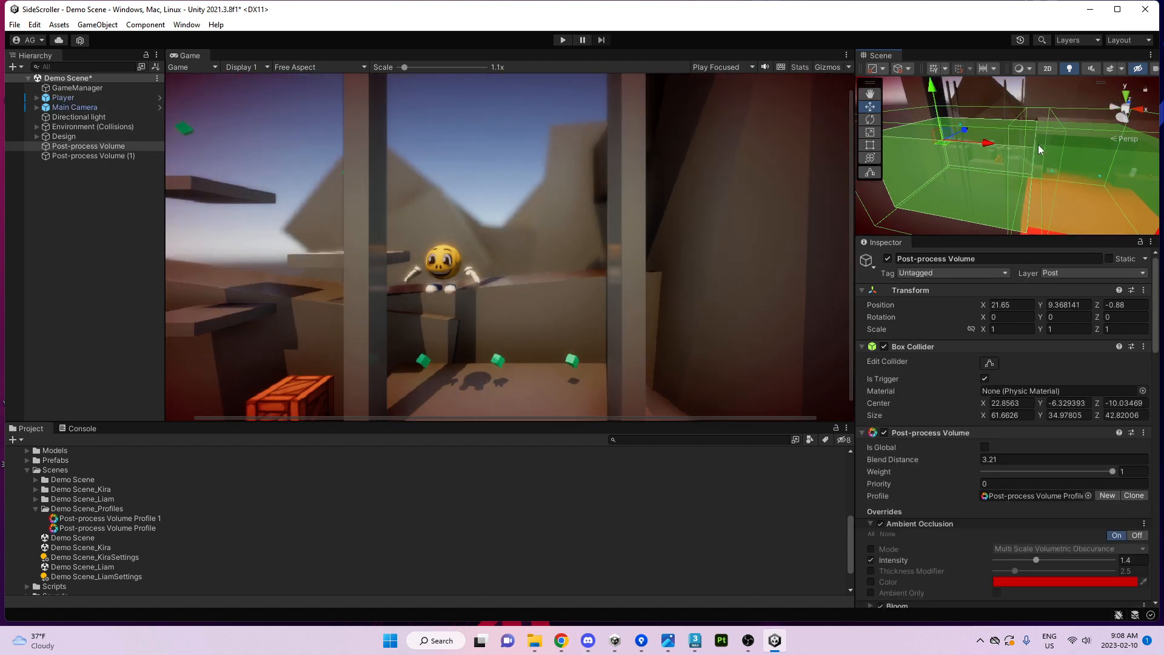
Raise both volumes' Blend Distance, then try moving Player and Main Camera further right (undone).
left_click(1092, 155, "shift")
left_click_drag(972, 454, 1047, 449)
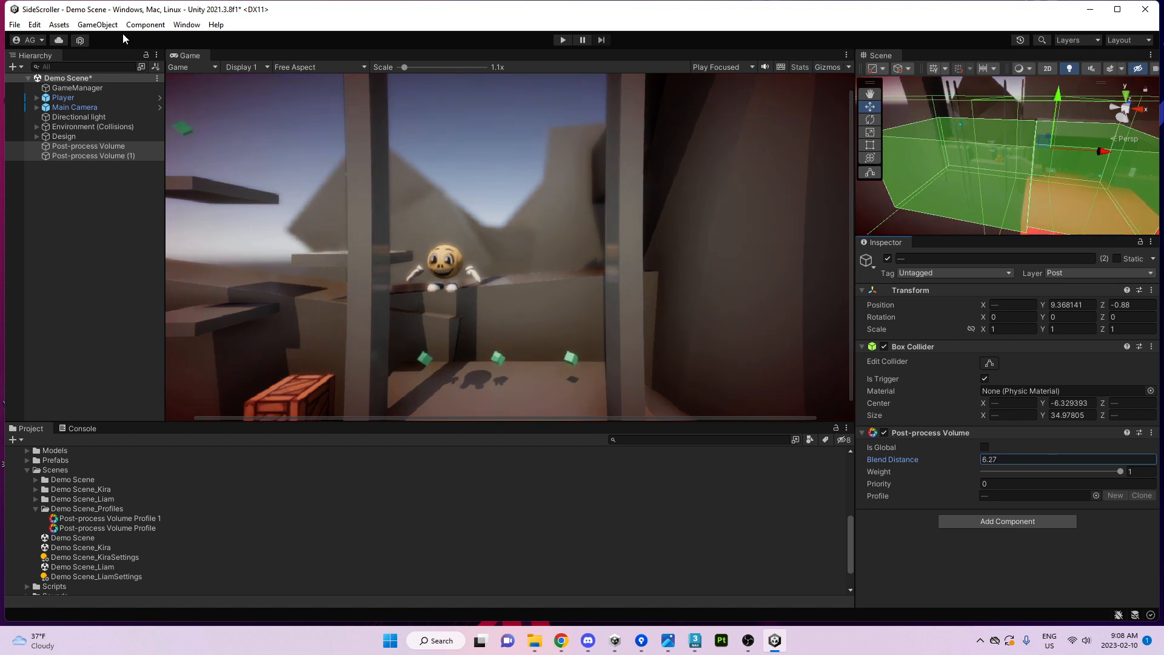
left_click(75, 107)
left_click(63, 97, "shift")
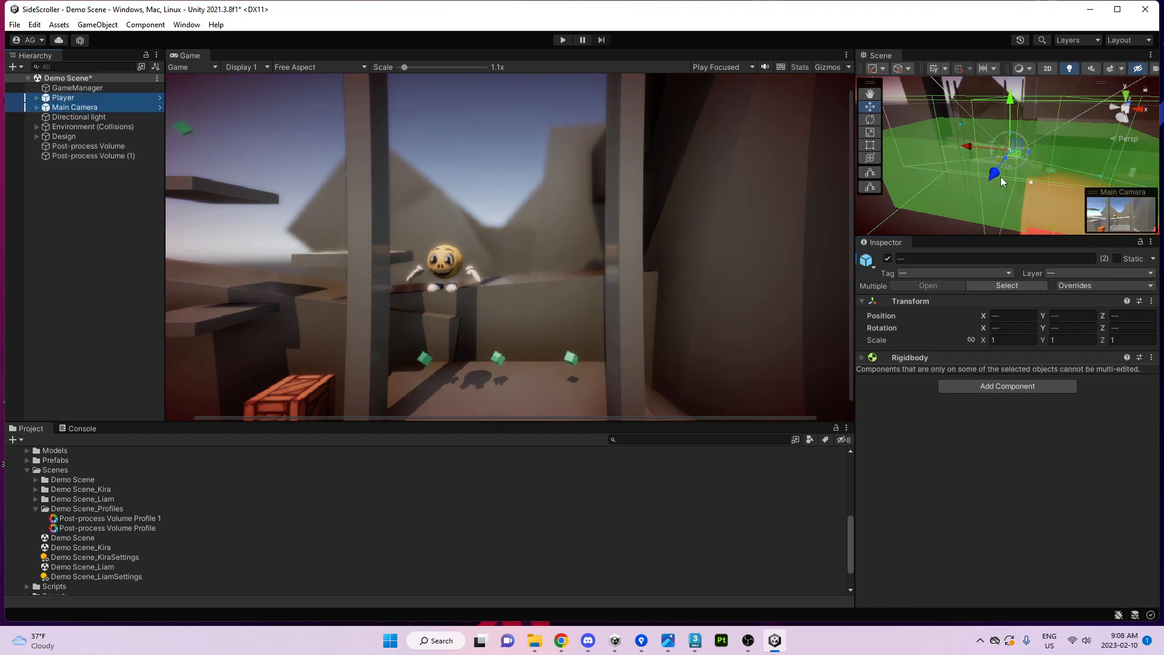
left_click_drag(973, 145, 942, 162)
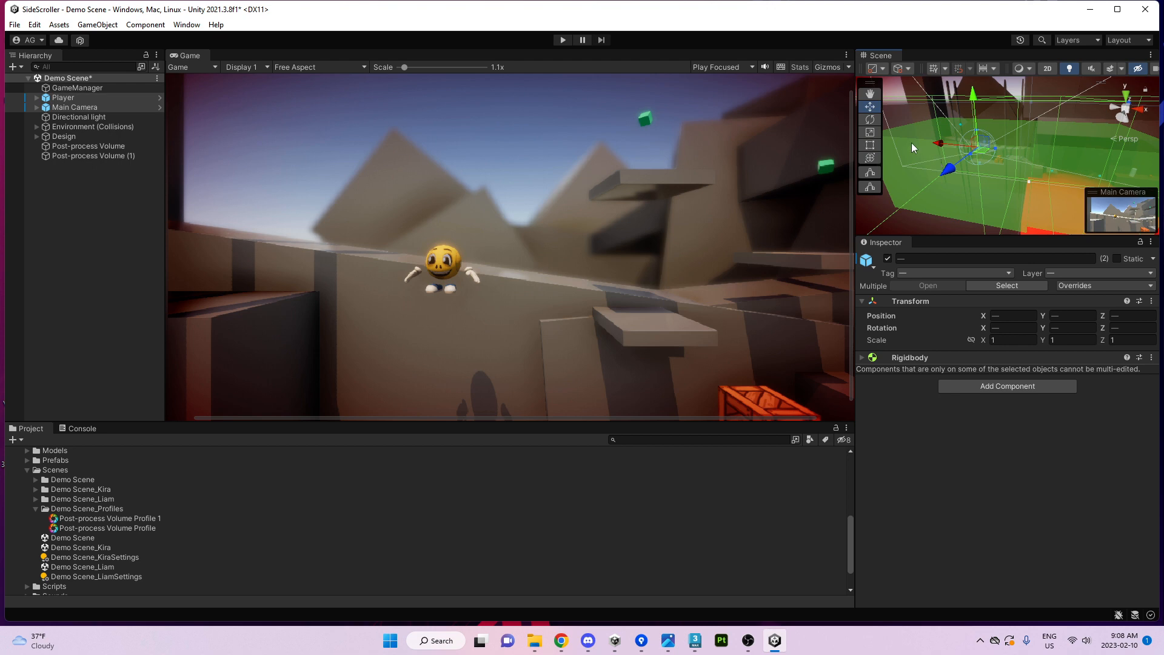
left_click_drag(939, 143, 980, 150)
key("ctrl+z")
Set both volumes' Blend Distance to 1.73 and shrink Post-process Volume (1)'s box to X 35.96.
left_click(82, 156)
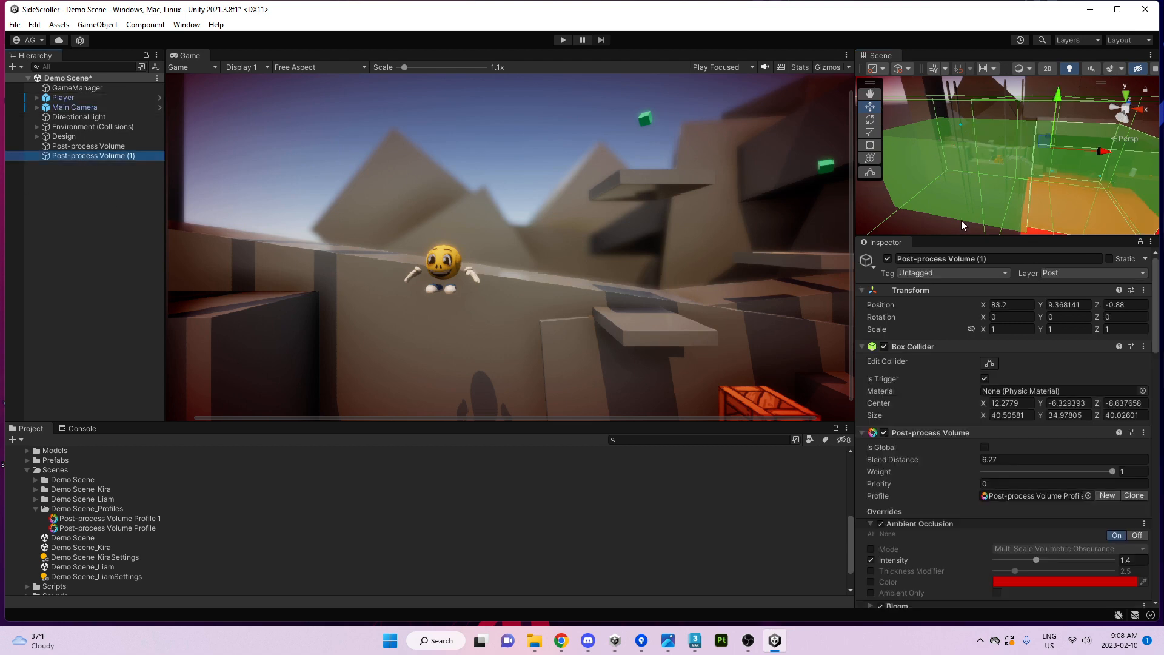
right_click_drag(964, 225, 981, 222)
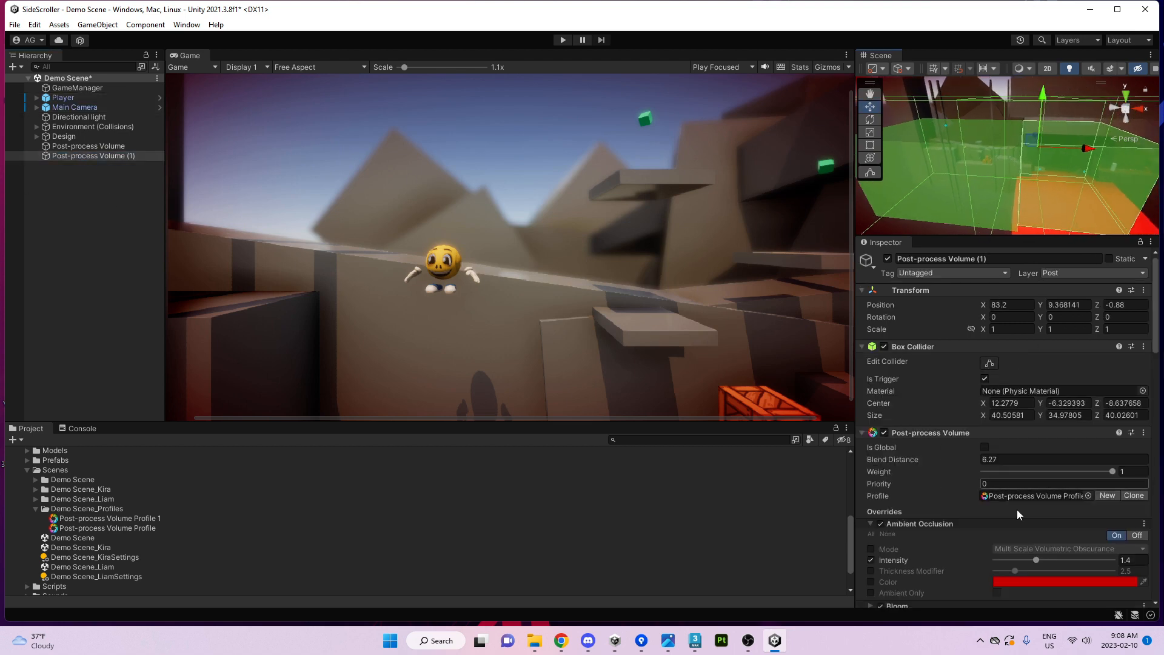
left_click(921, 180)
left_click(1073, 185, "shift")
left_click_drag(962, 463, 912, 472)
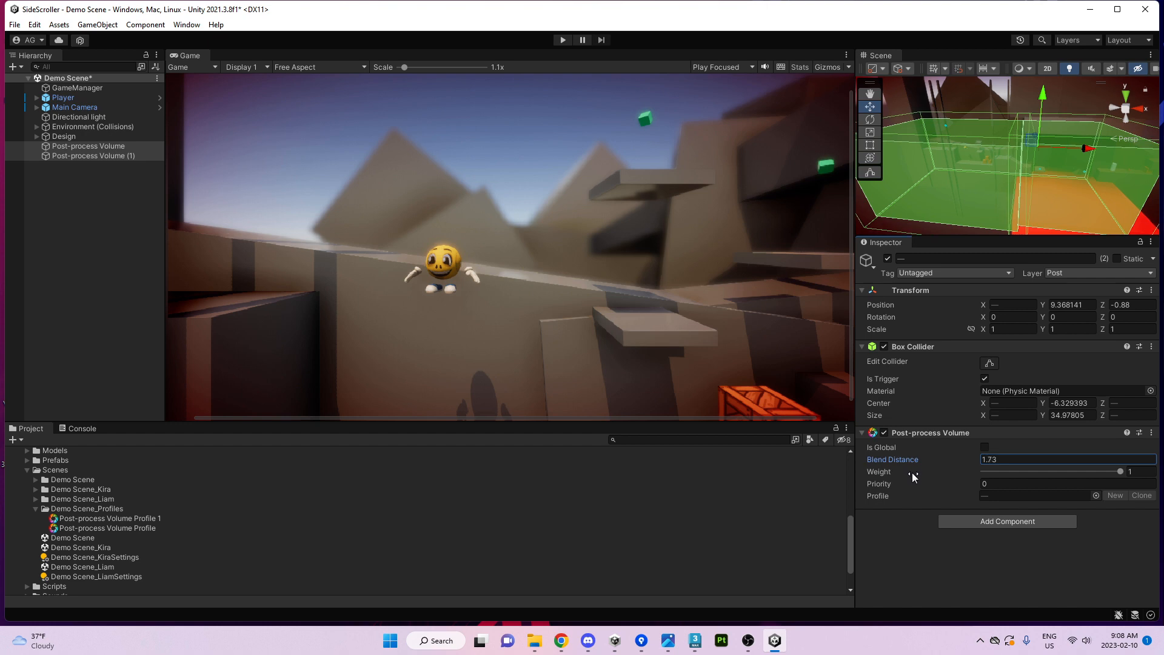
left_click(1066, 180)
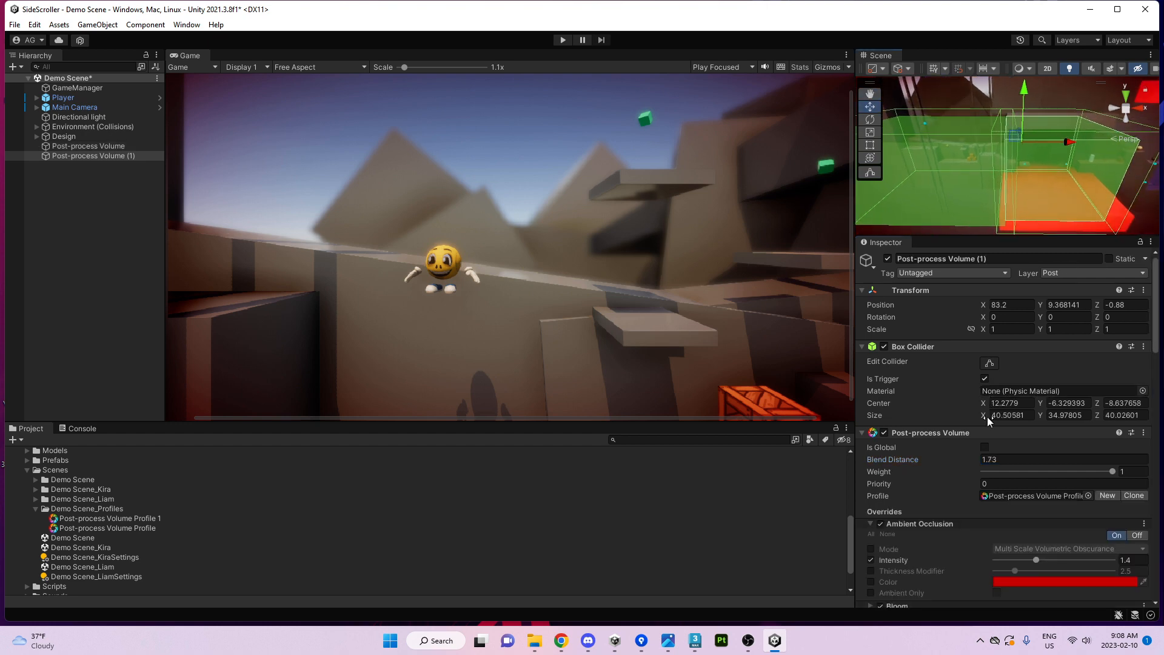
left_click_drag(985, 416, 946, 412)
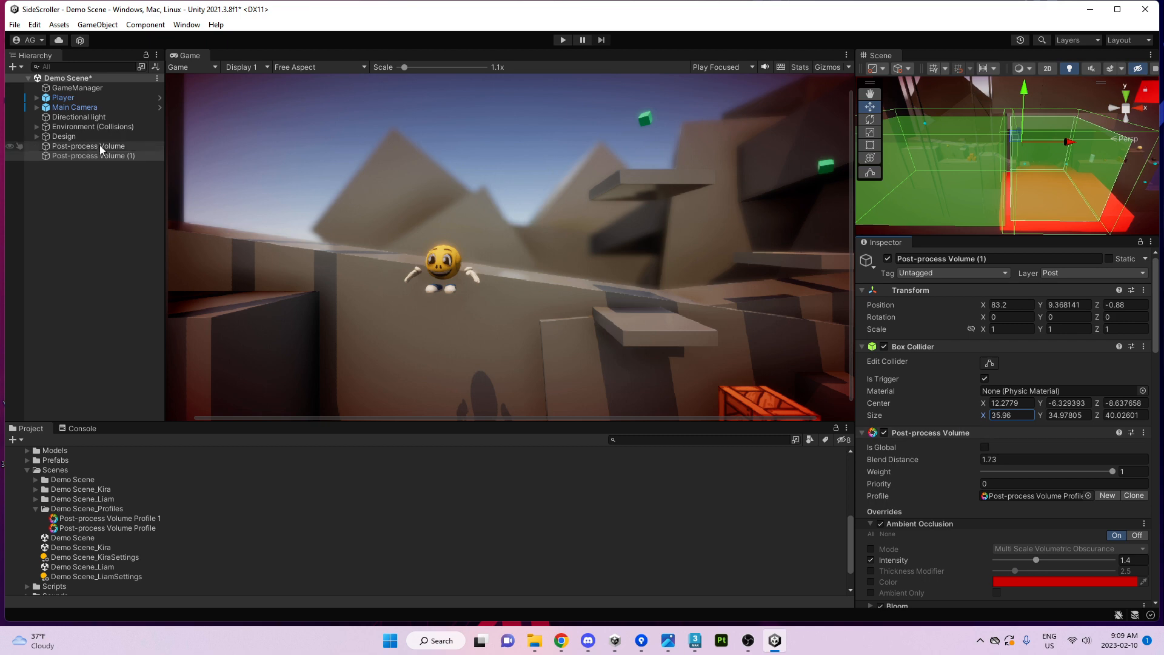
Re-enable the Saturation override and raise it from -100 to about -29.
scroll(906, 399, "down", 8)
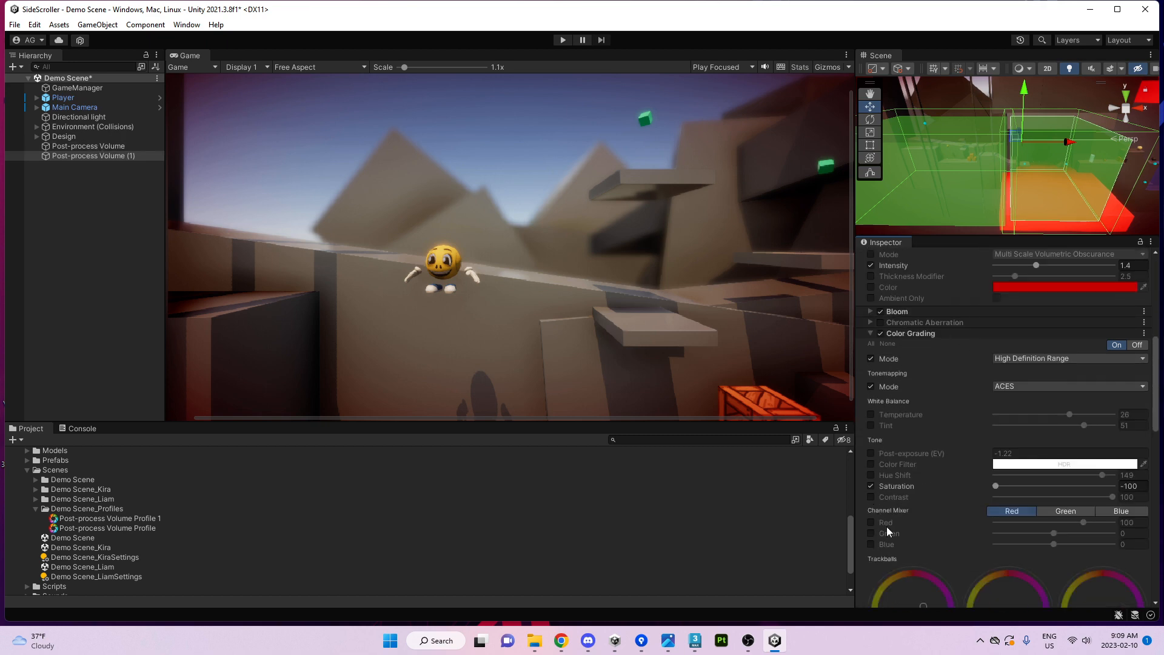
left_click(871, 486)
scroll(981, 472, "down", 4)
left_click(870, 355)
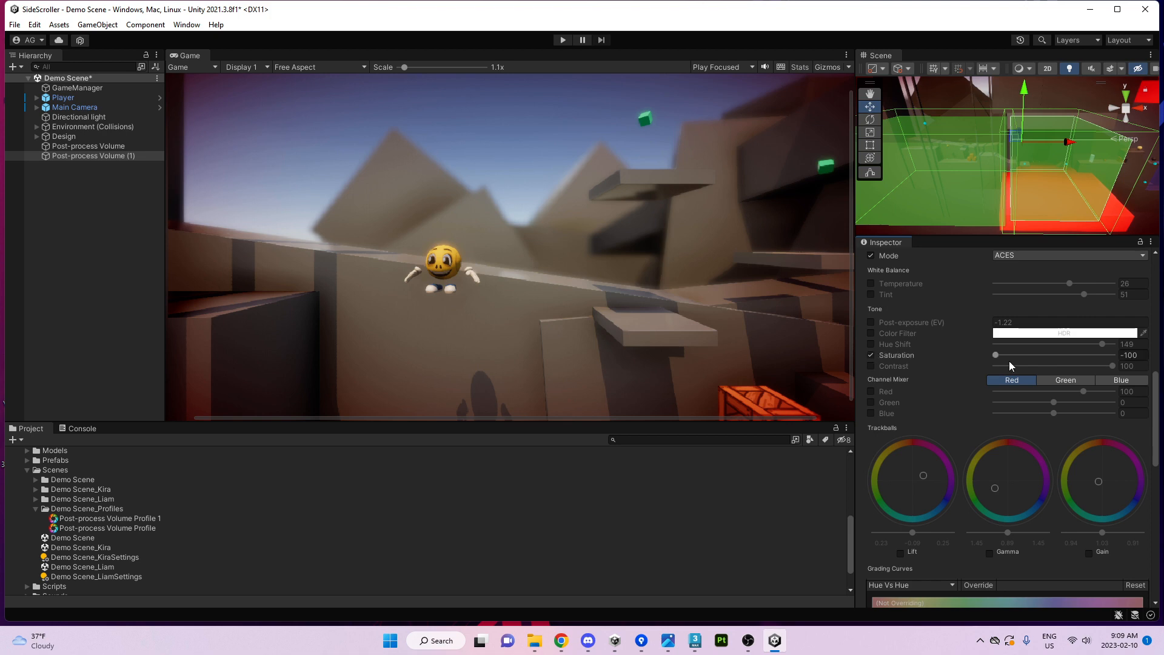
left_click_drag(996, 355, 1041, 360)
left_click_drag(1041, 360, 1040, 359)
Re-toggle the Lens Distortion override and set its Intensity to 0.
scroll(972, 419, "down", 8)
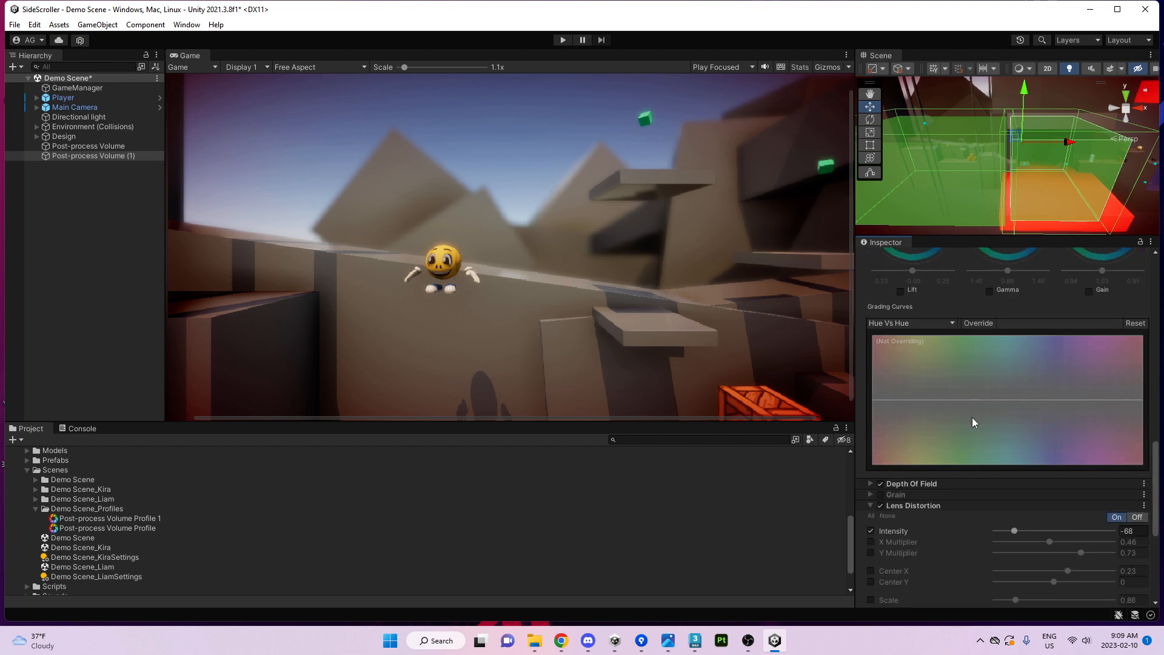
scroll(972, 417, "up", 12)
scroll(922, 382, "down", 8)
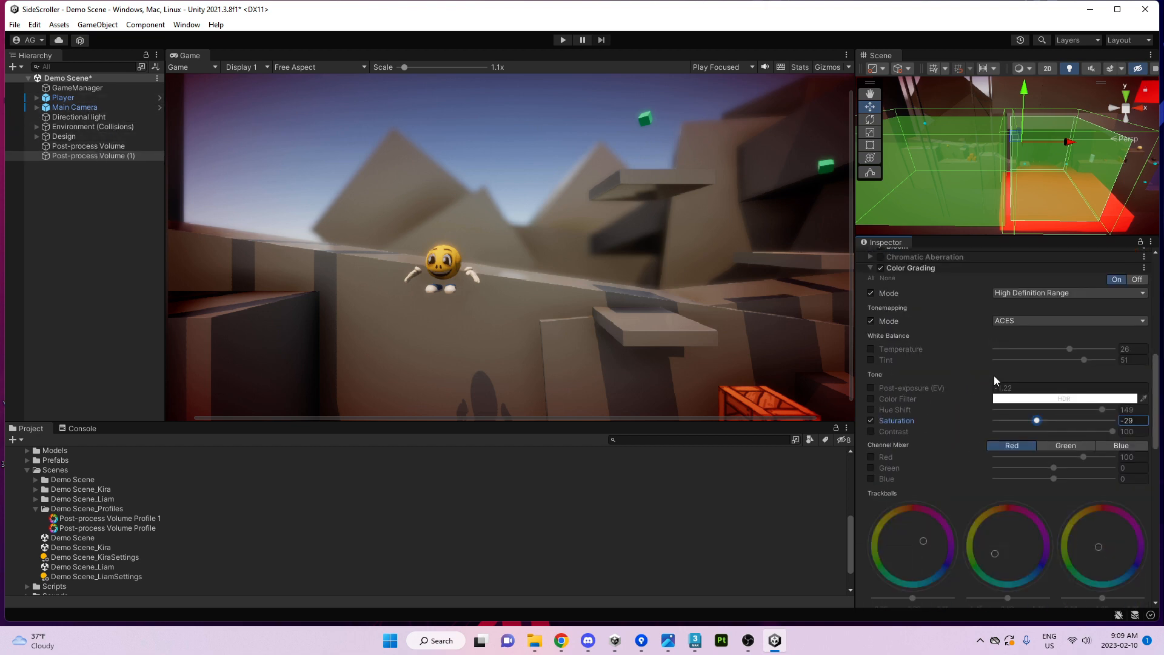
scroll(963, 423, "up", 9)
scroll(963, 423, "up", 2)
scroll(915, 406, "down", 10)
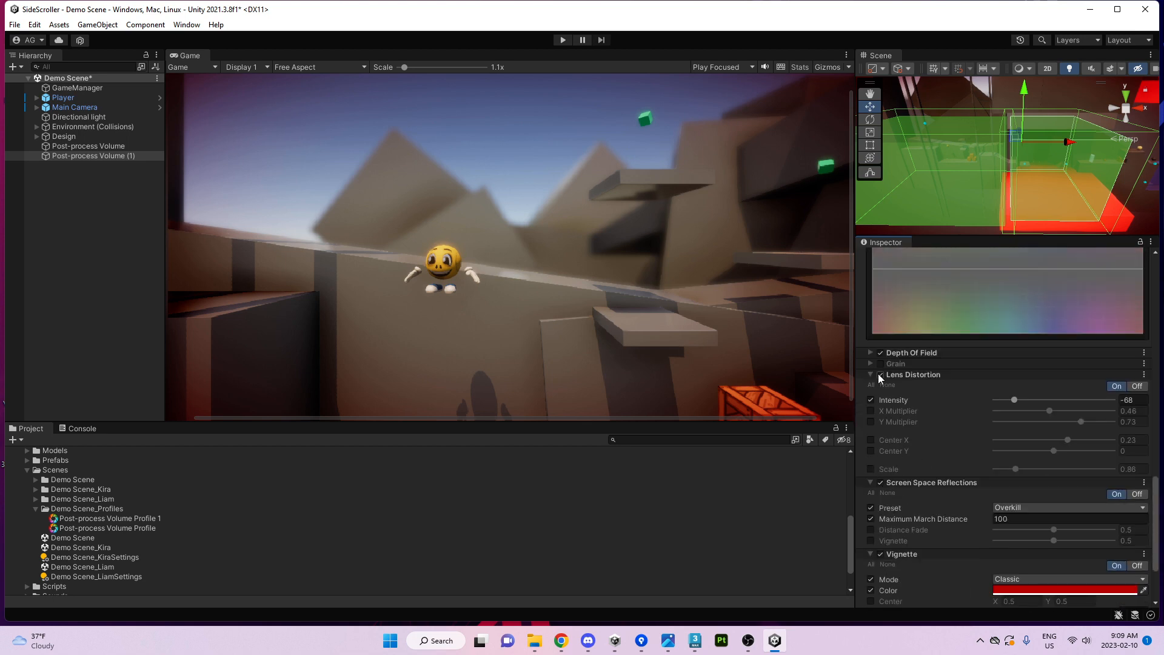
left_click(880, 375)
left_click(879, 376)
left_click(1127, 401)
type("0")
Move the Player and Main Camera toward the lava.
scroll(915, 434, "up", 3)
scroll(915, 434, "up", 5)
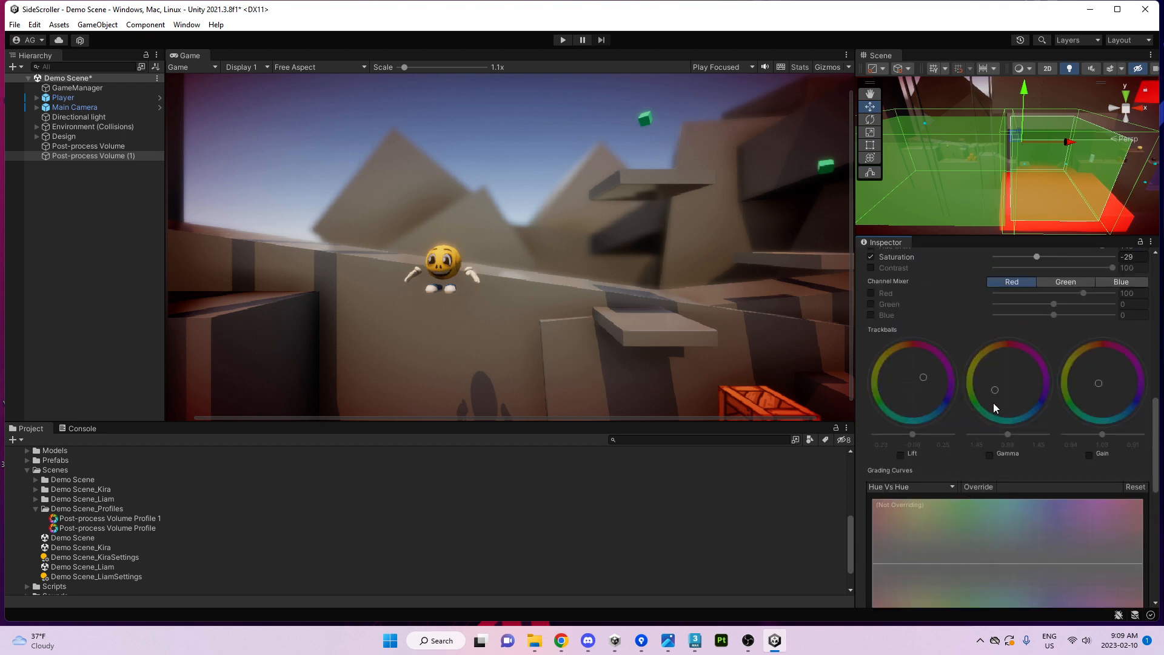
left_click(64, 106)
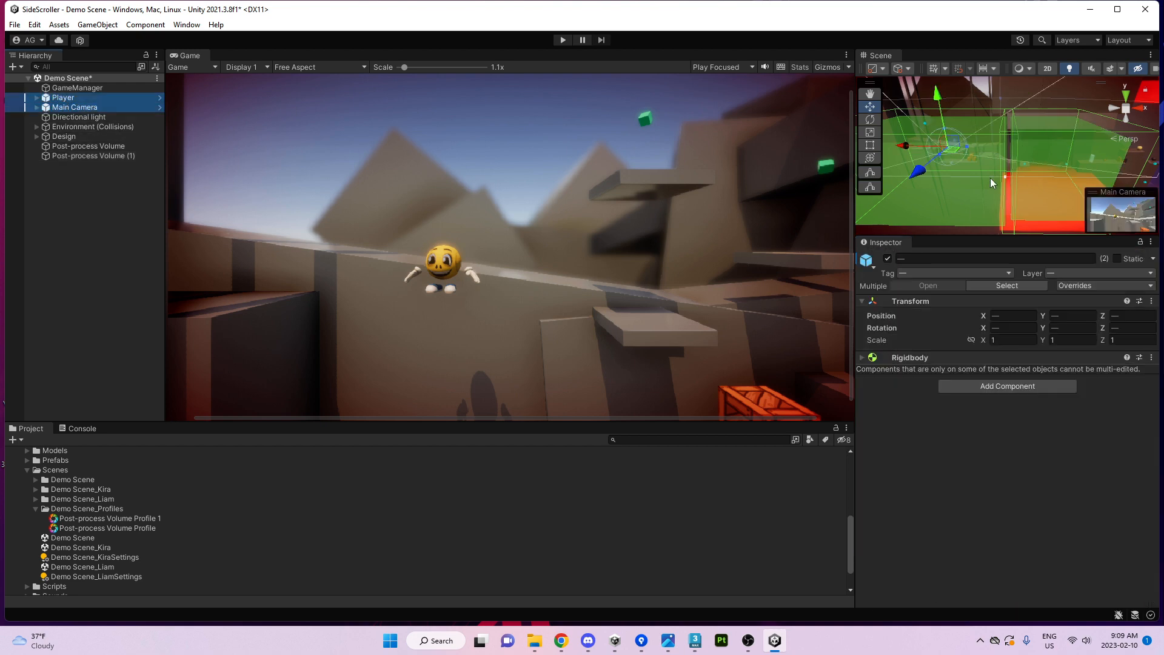
left_click_drag(913, 151, 1020, 162)
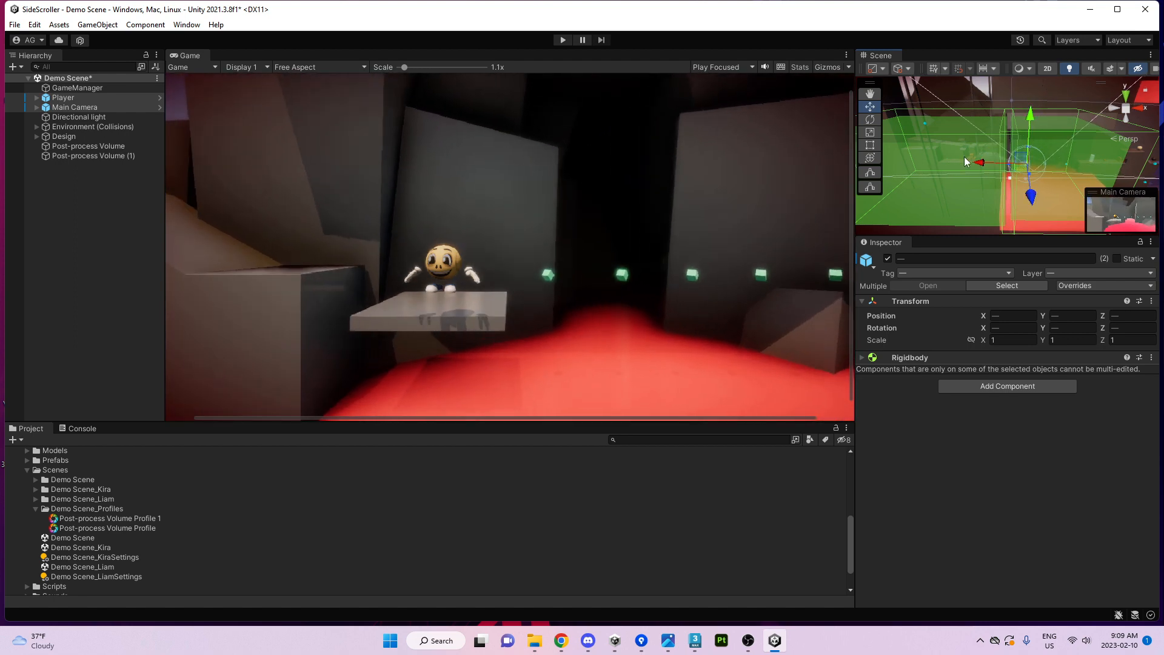
Set Post-process Volume (1)'s Saturation to -3 and override Contrast at -8.
left_click(94, 156)
scroll(1057, 540, "down", 10)
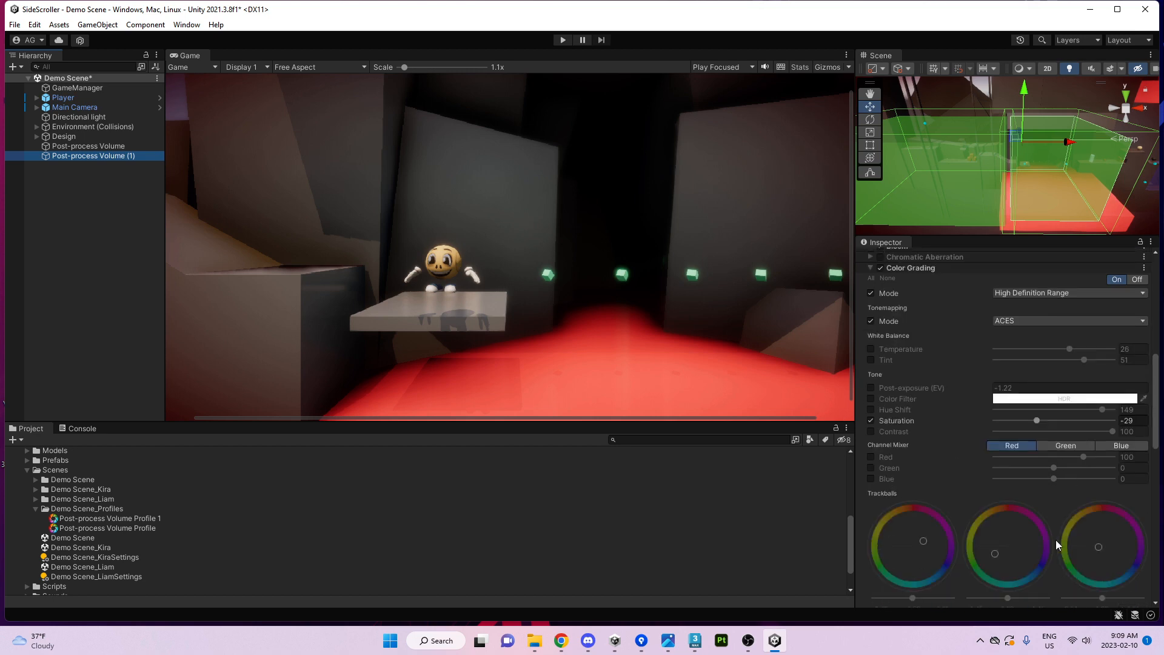
left_click_drag(1043, 422, 1052, 429)
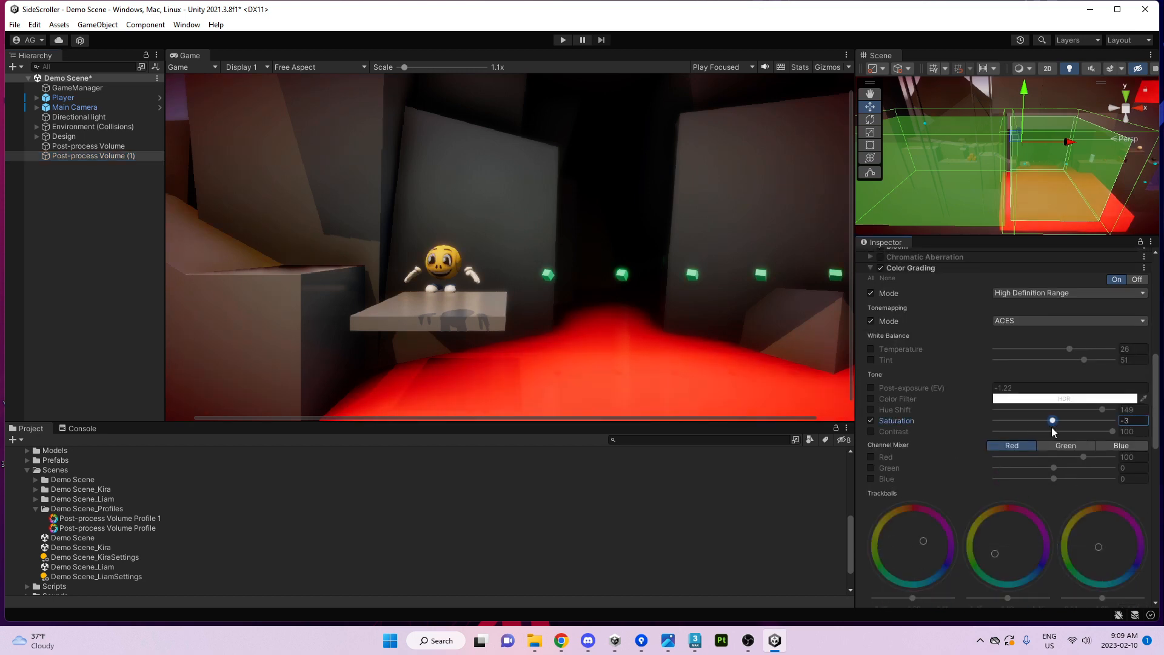
left_click(872, 432)
left_click_drag(1107, 432, 1049, 433)
Enable the Lift and Gamma trackballs and shift their tints toward green.
scroll(917, 540, "down", 5)
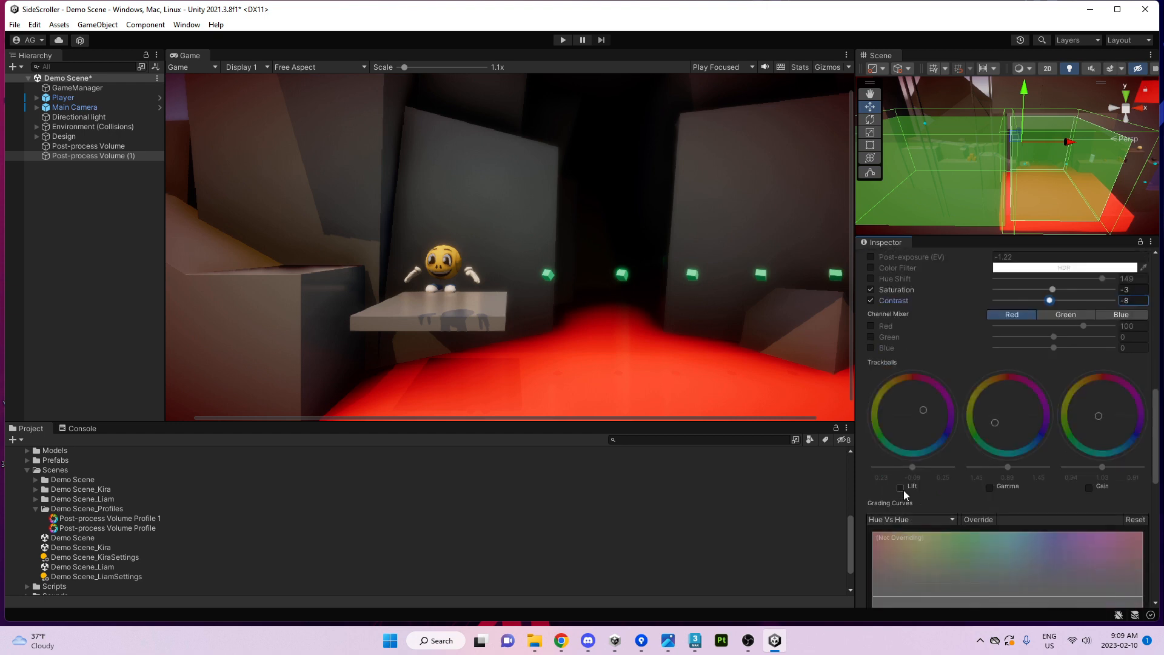
left_click(901, 488)
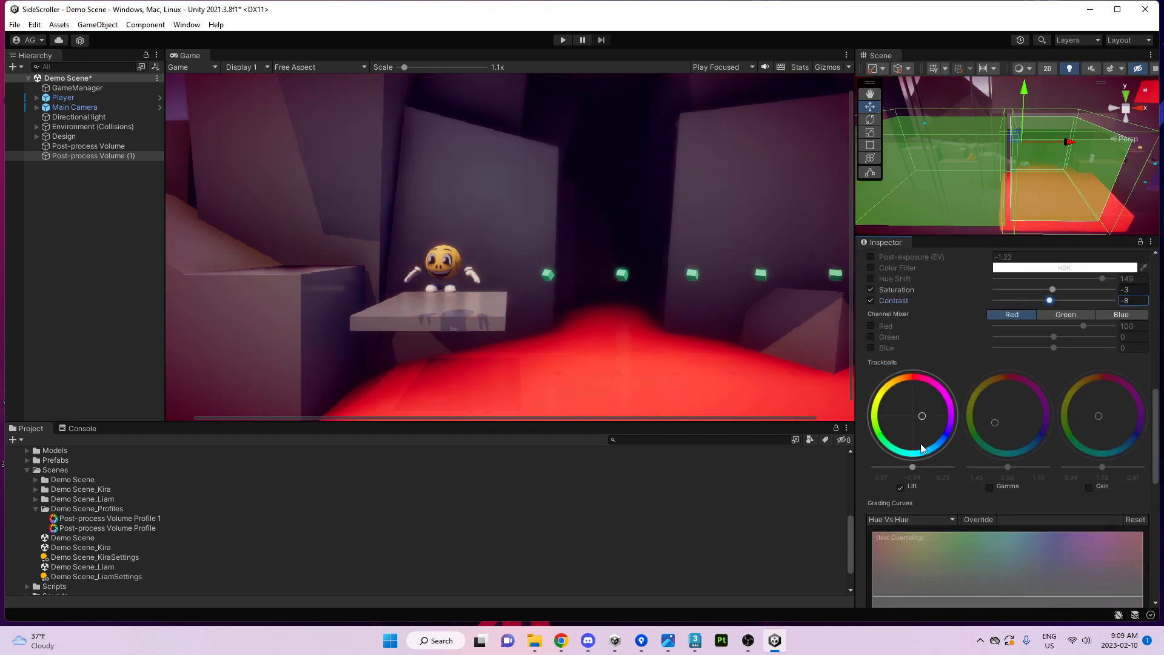
left_click_drag(922, 449, 916, 448)
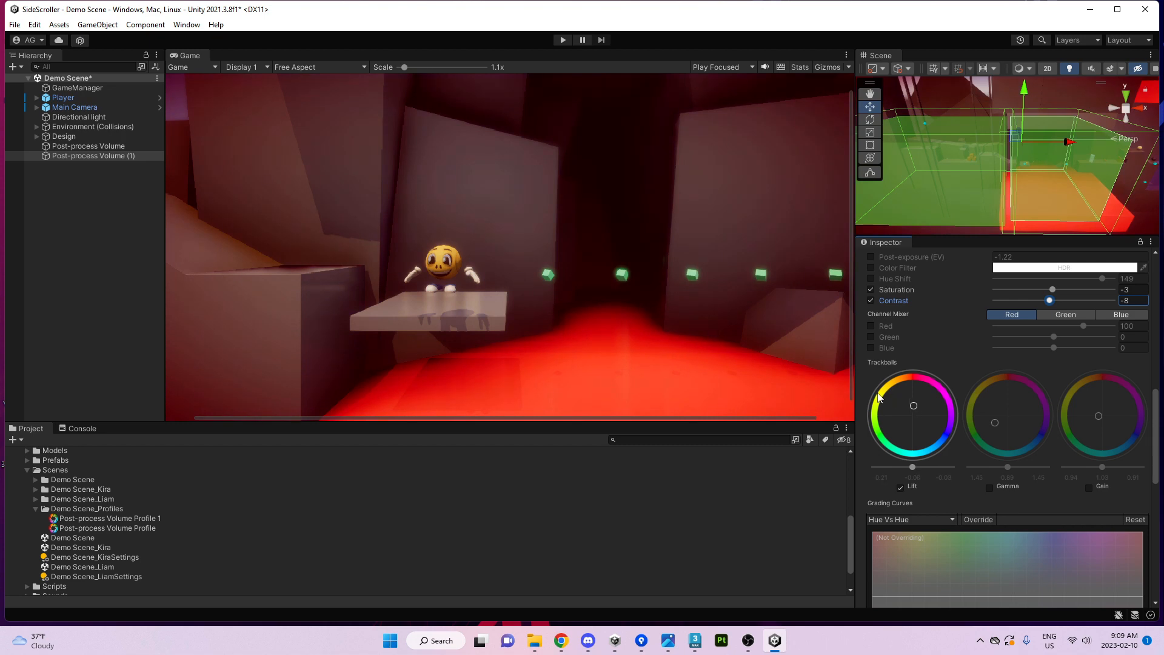
left_click_drag(878, 397, 874, 389)
left_click(990, 489)
mouse_move(1028, 423)
left_mouse_down()
mouse_move(1040, 417)
mouse_move(1024, 445)
left_mouse_up()
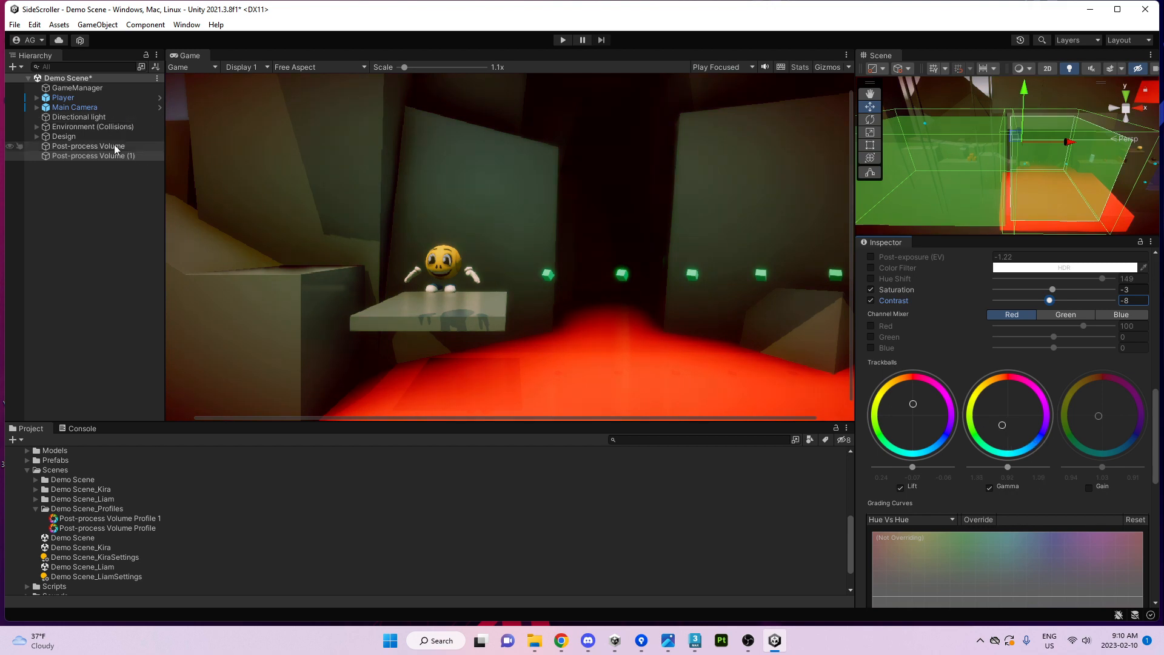
Try moving the Player and Main Camera along the level, then undo it.
left_click(68, 108)
left_click(64, 99, "ctrl")
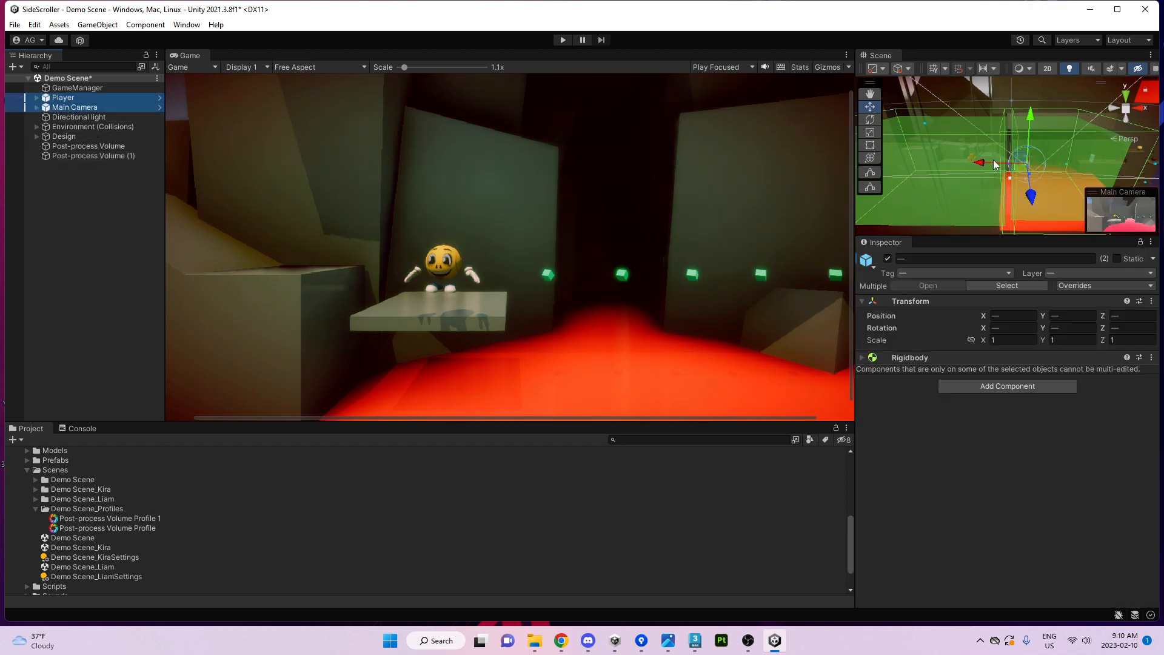
left_click_drag(995, 164, 1038, 159)
key("ctrl+z")
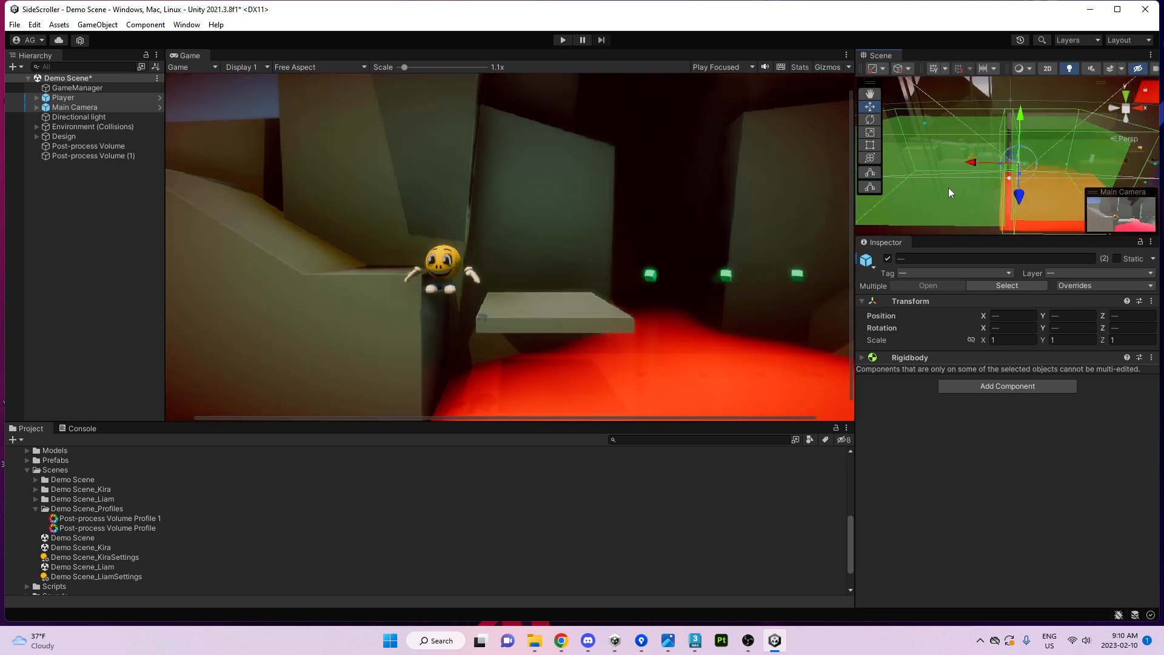
Duplicate the first volume as Post-process Volume (2) and move it further right on X.
left_click(946, 192)
key("s")
right_click_drag(946, 192, 914, 218)
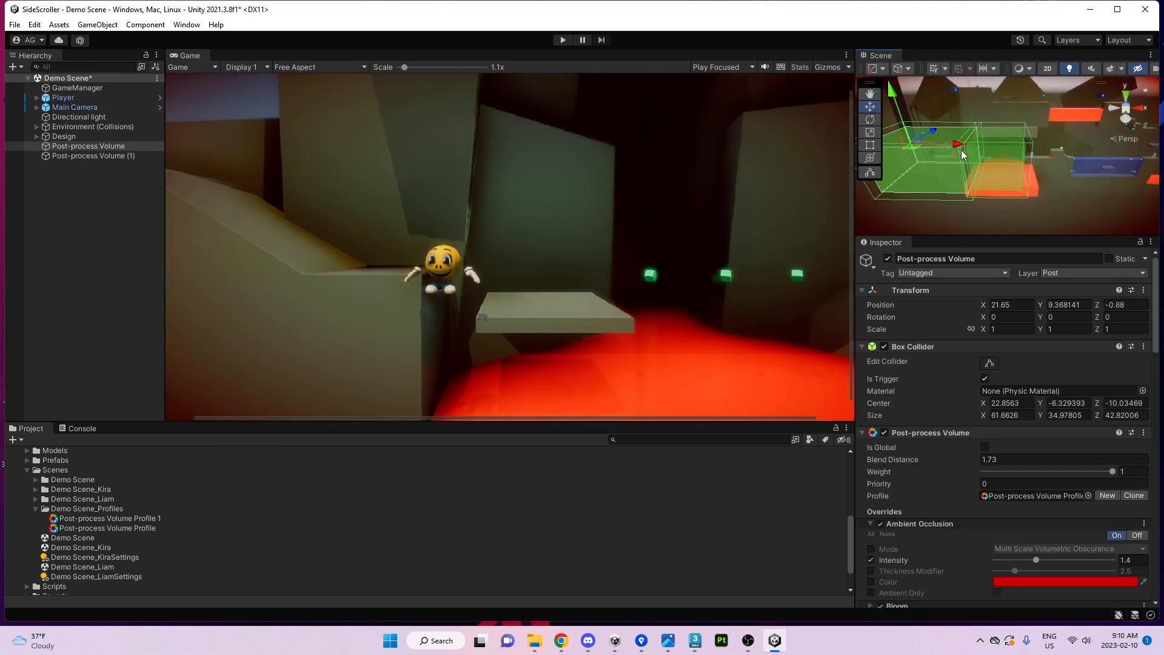
key("ctrl+d")
left_click_drag(961, 150, 1091, 162)
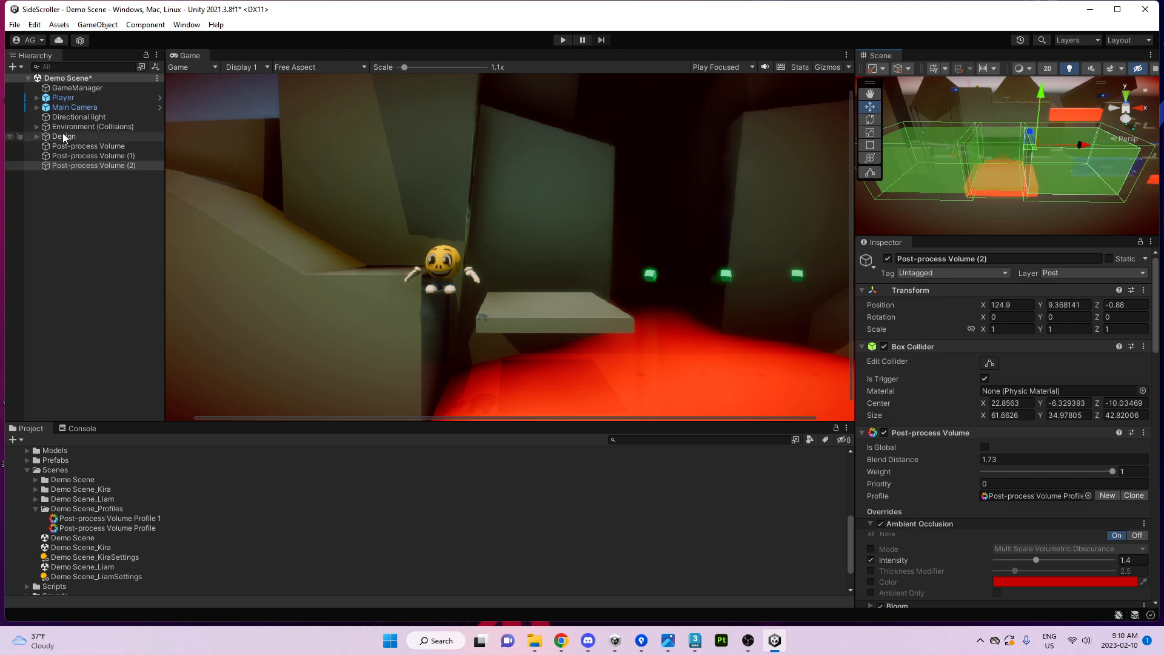
Move the Player and Main Camera onto the ledge above the lava.
left_click(75, 107)
left_click(64, 97, "ctrl")
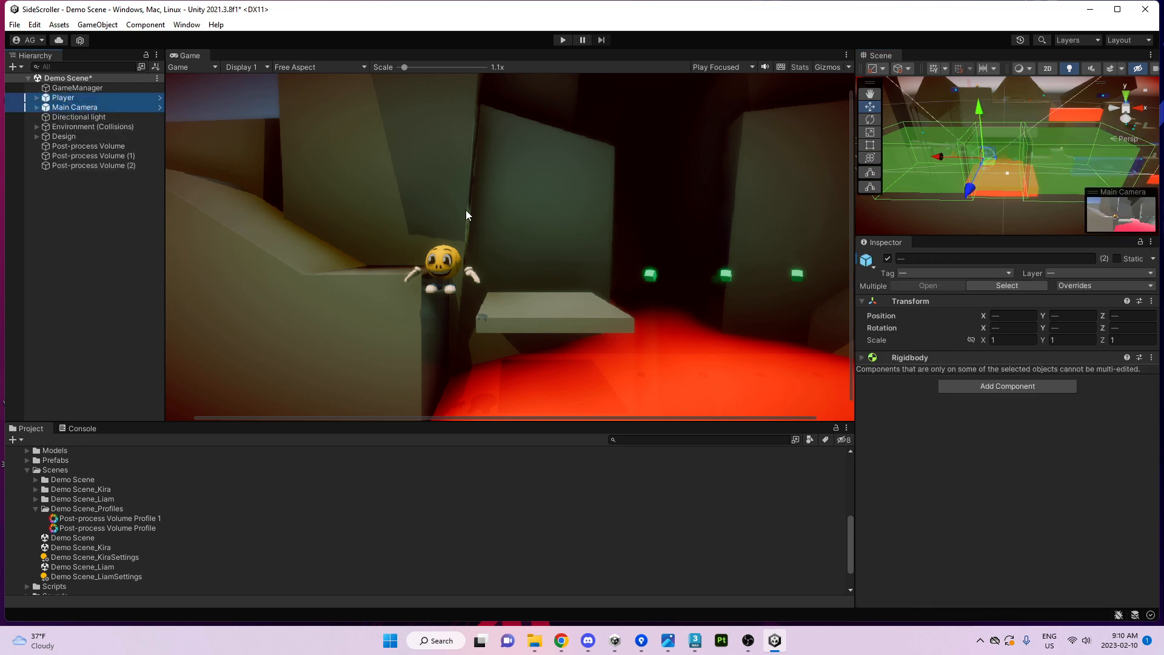
left_click_drag(942, 158, 984, 155)
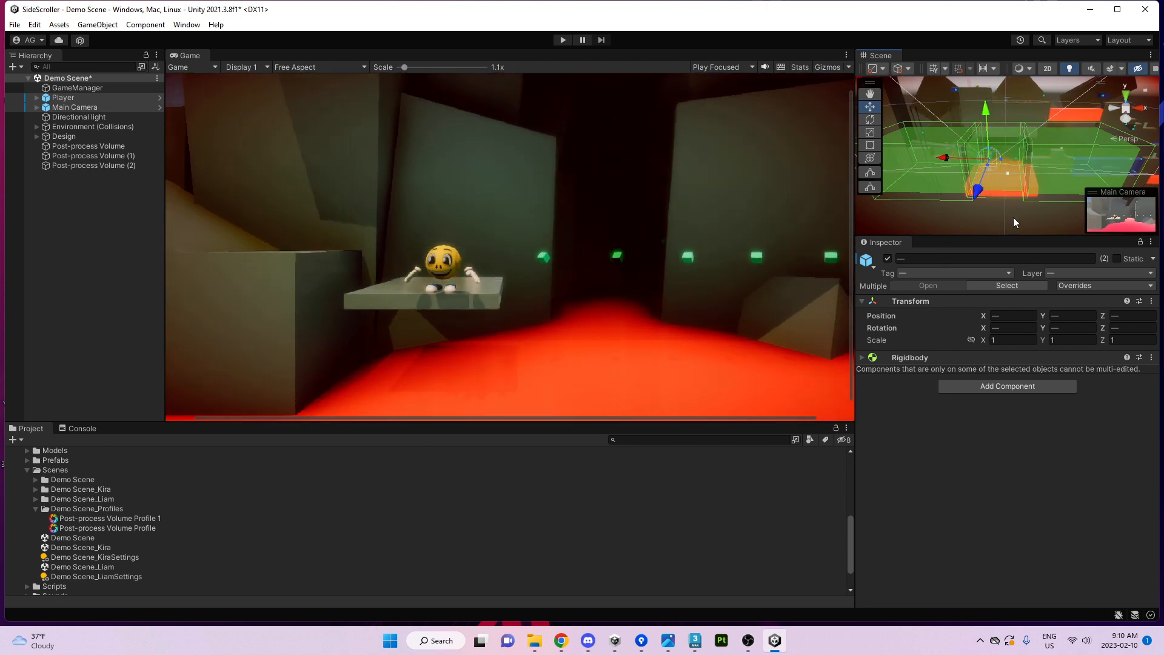
left_click_drag(1027, 202, 922, 185, "alt")
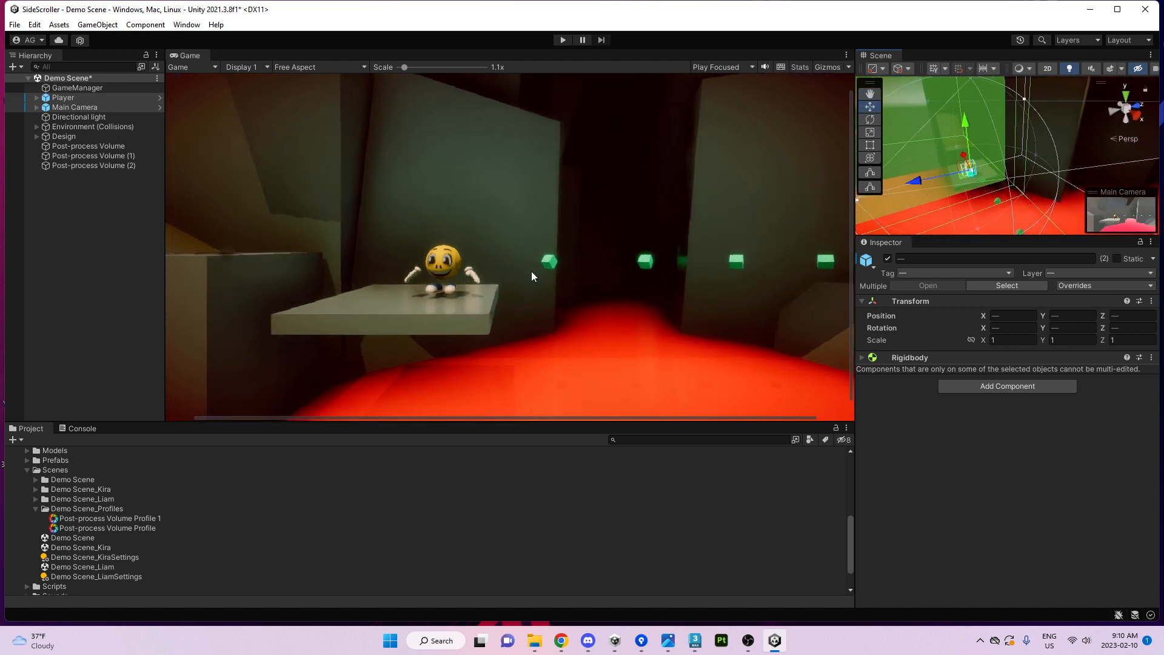
Enlarge the Scene view and the properties column.
left_click(730, 239)
left_click_drag(928, 234, 928, 248)
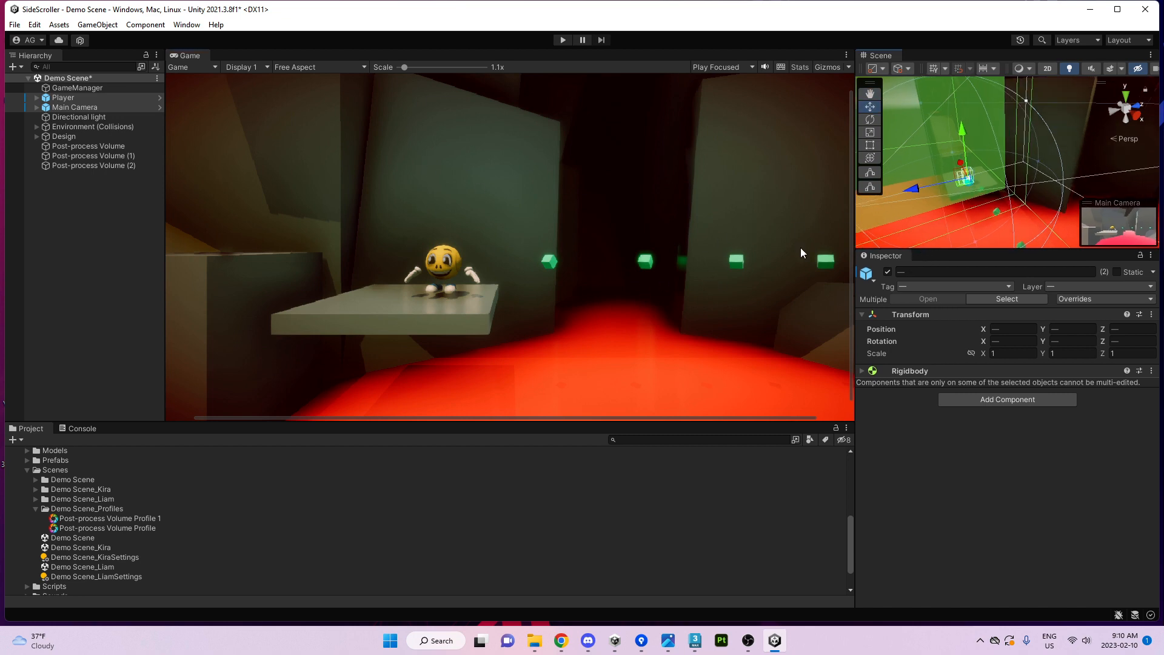
left_click_drag(854, 235, 711, 246)
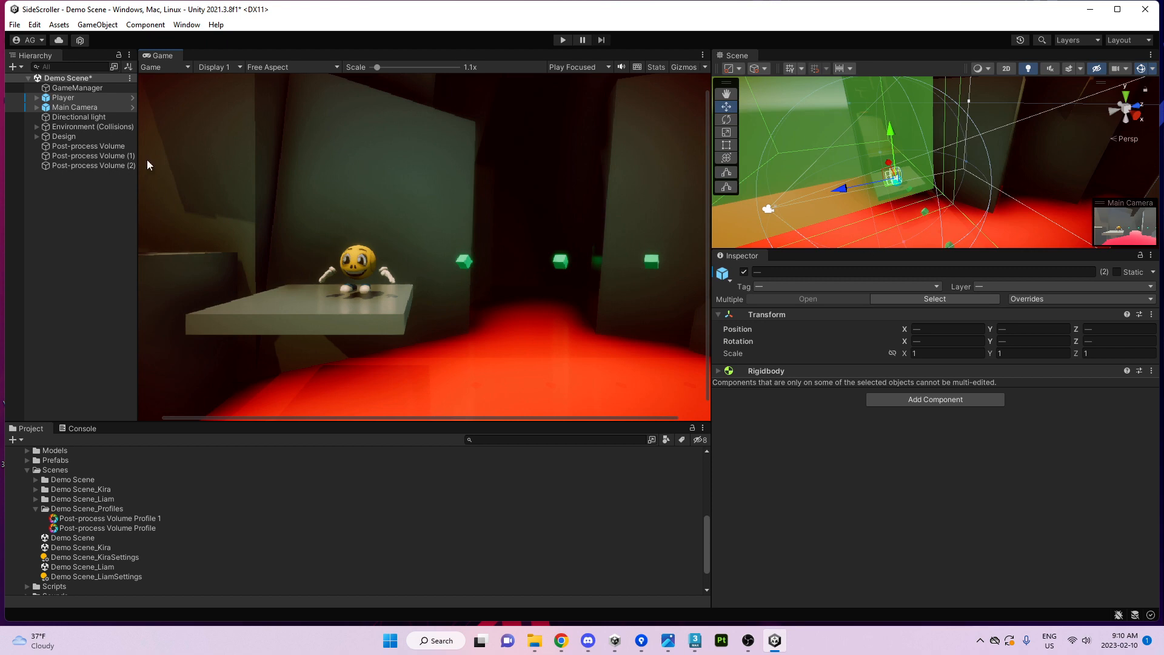
On Post-process Volume (2), set Bloom Threshold to 1 and raise its Intensity.
left_click(105, 165)
scroll(855, 478, "down", 5)
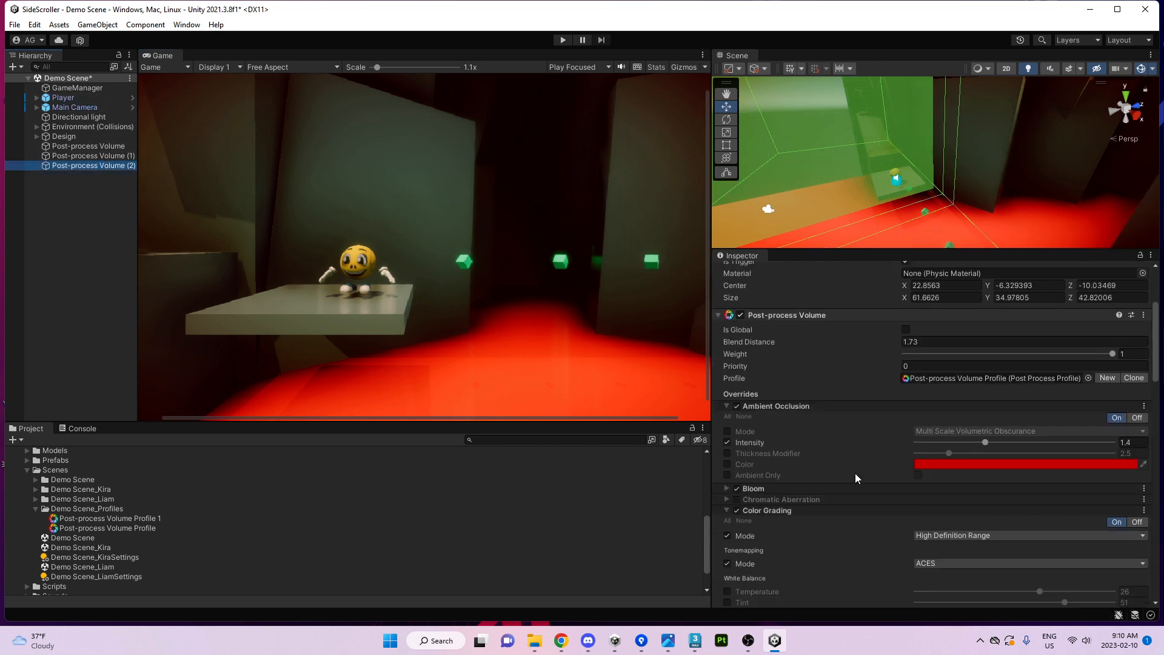
scroll(856, 473, "down", 3)
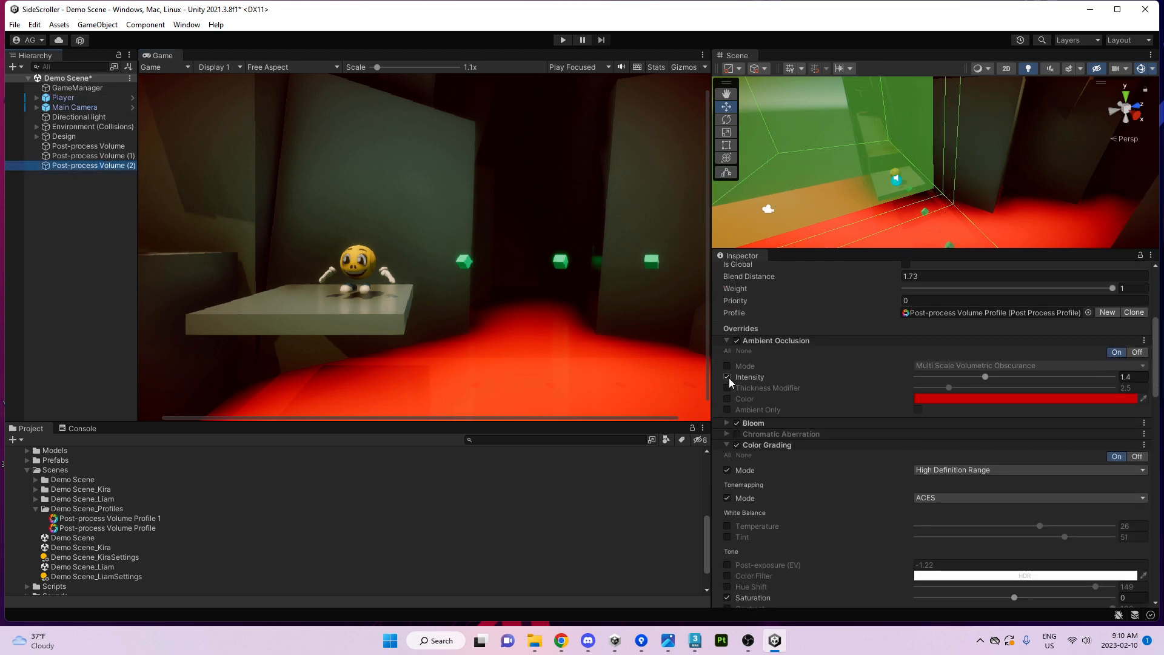
left_click(751, 425)
scroll(898, 395, "down", 5)
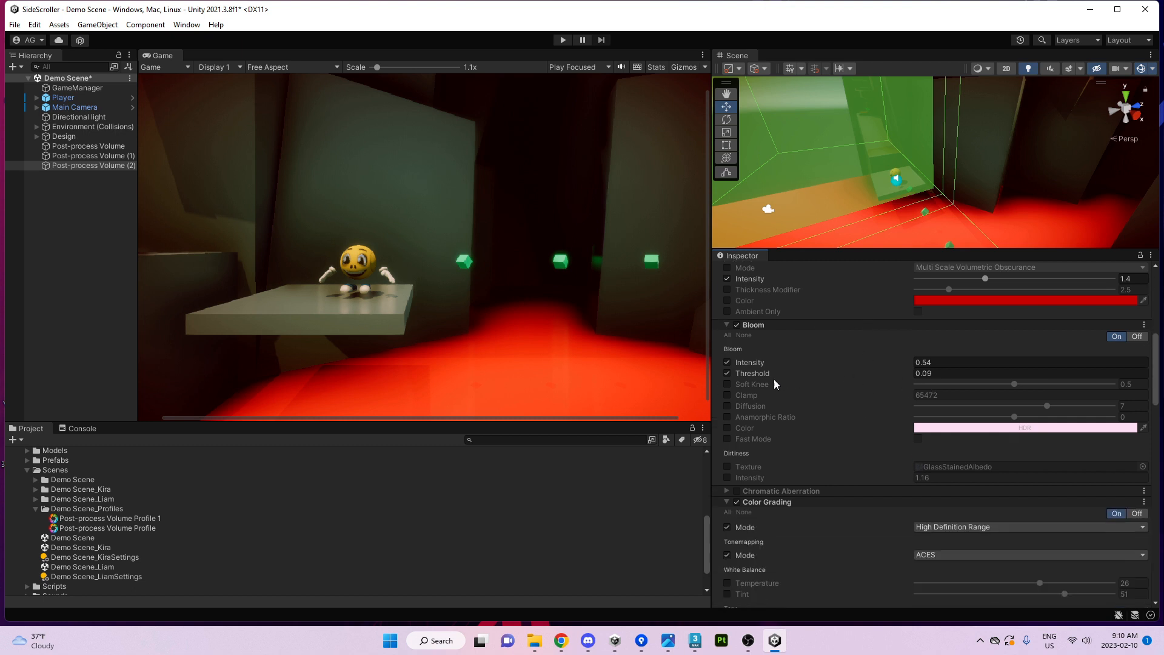
left_click(940, 374)
type("1")
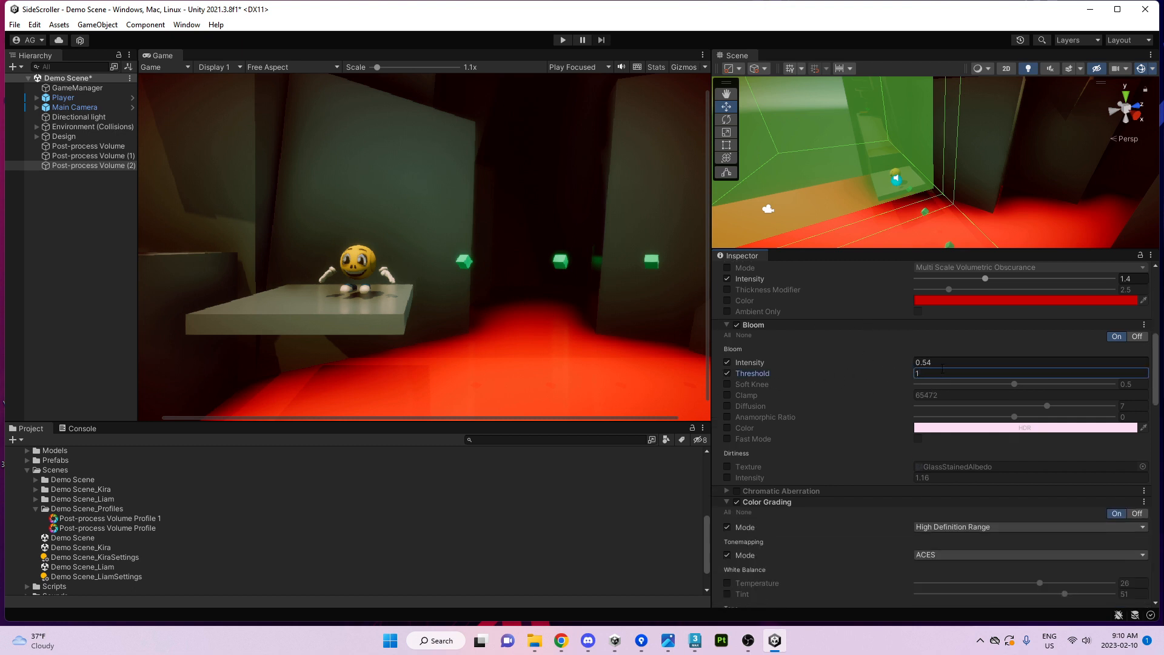
left_click_drag(836, 363, 903, 363)
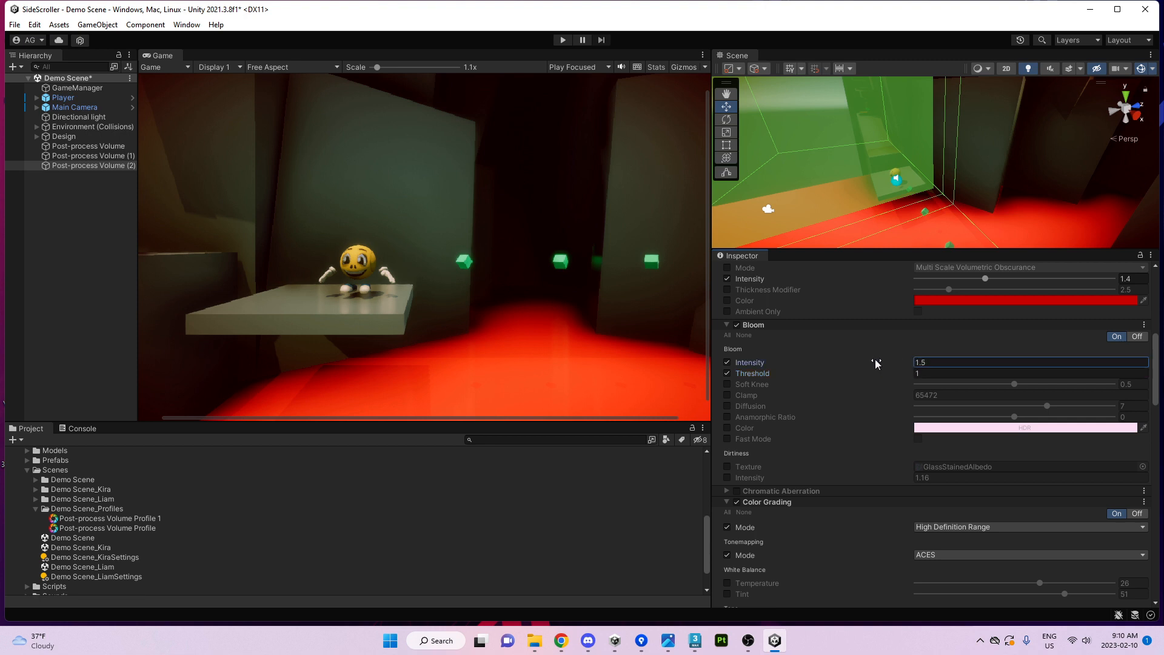
Set Post-process Volume (1)'s Bloom Intensity to 2.
left_click(90, 157)
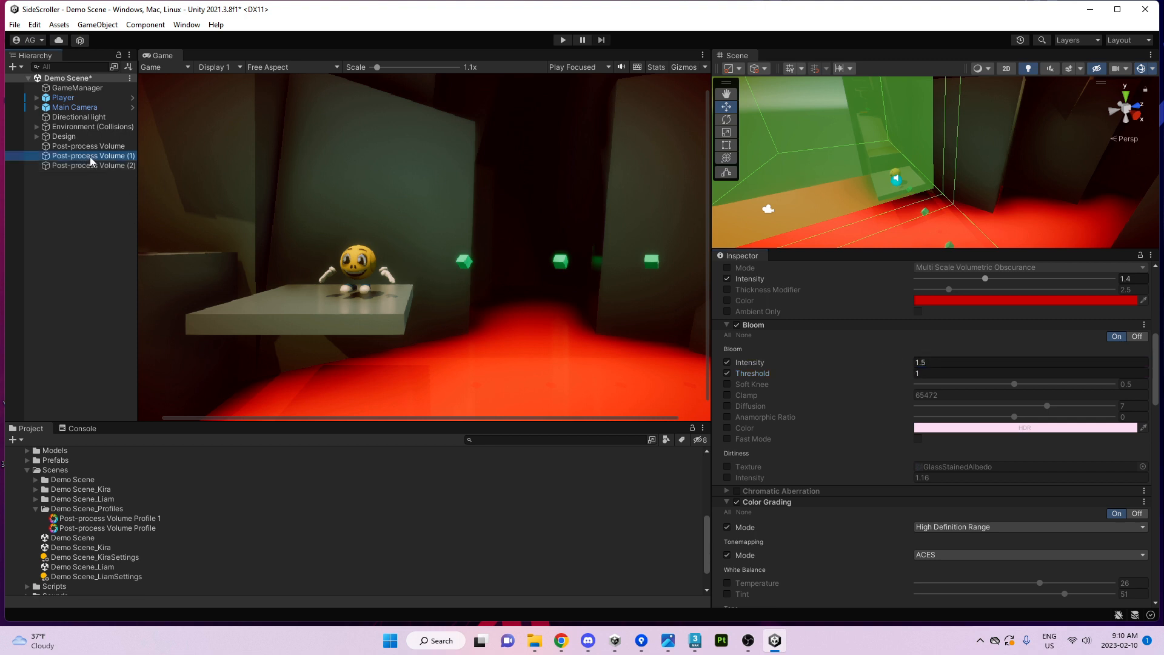
left_click(942, 361)
type("2")
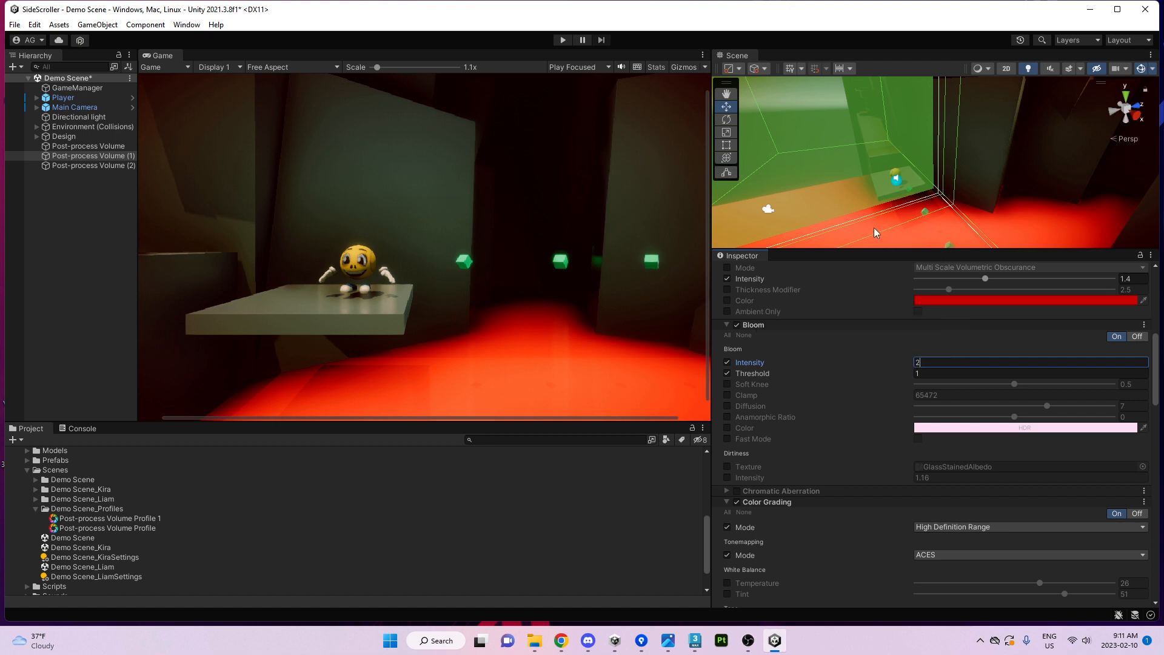
left_click_drag(875, 227, 905, 194, "alt")
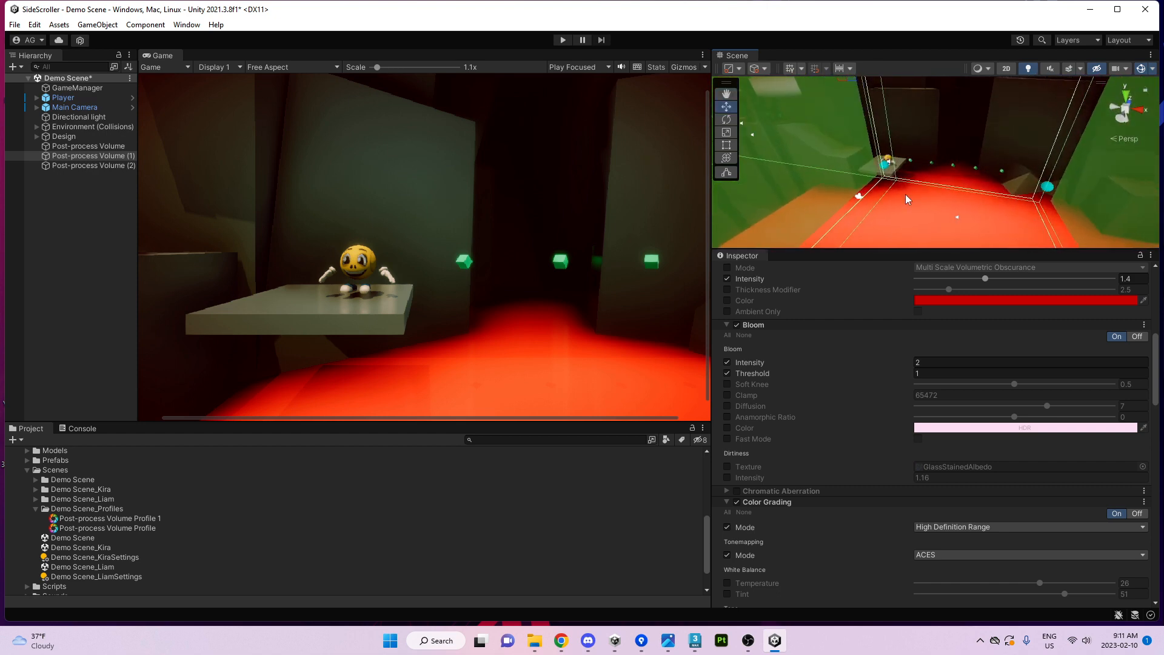
Raise Hazard1's Hazard Mat red HDR emission colour to intensity 2.
left_click(904, 194)
scroll(853, 486, "down", 10)
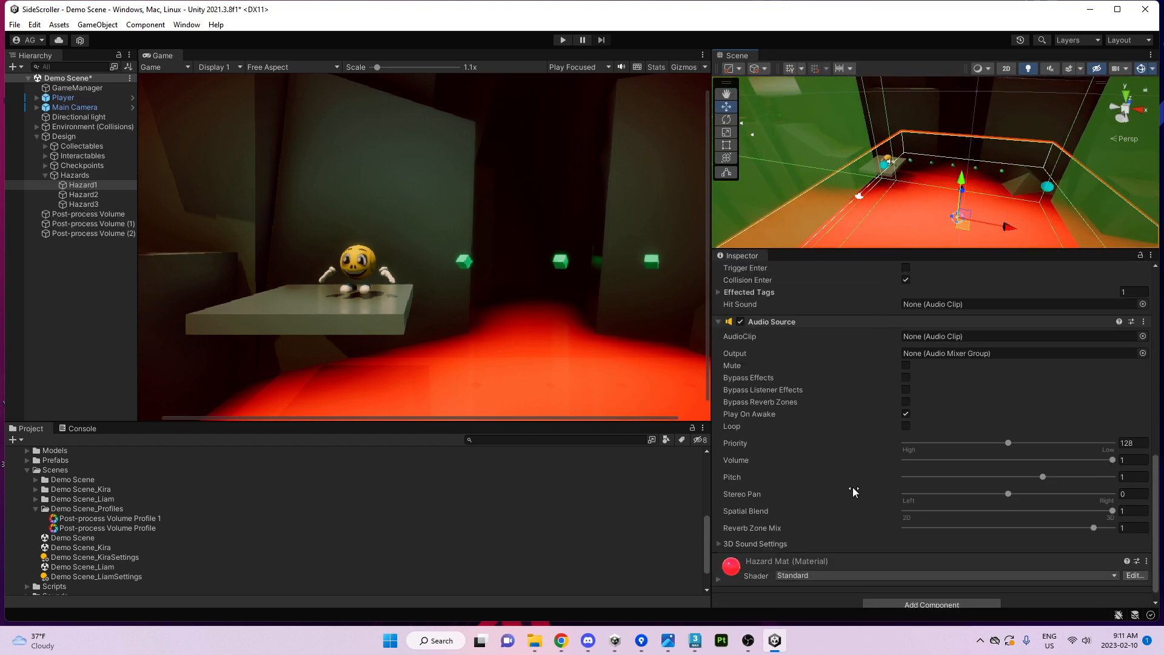
scroll(838, 514, "down", 5)
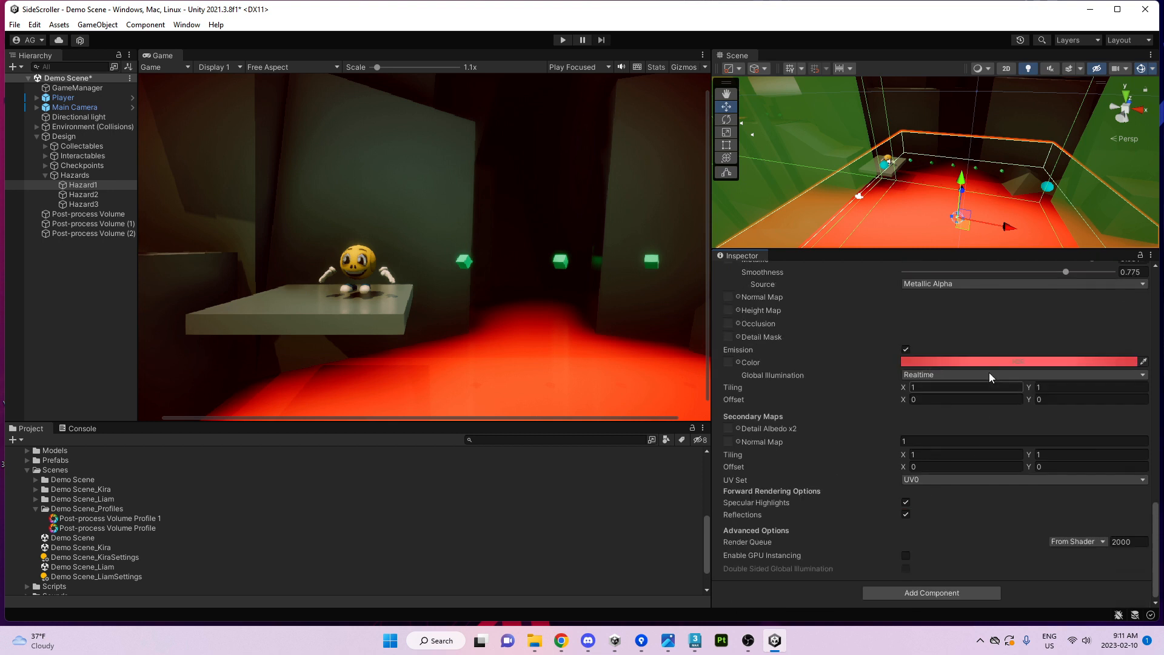
left_click(930, 363)
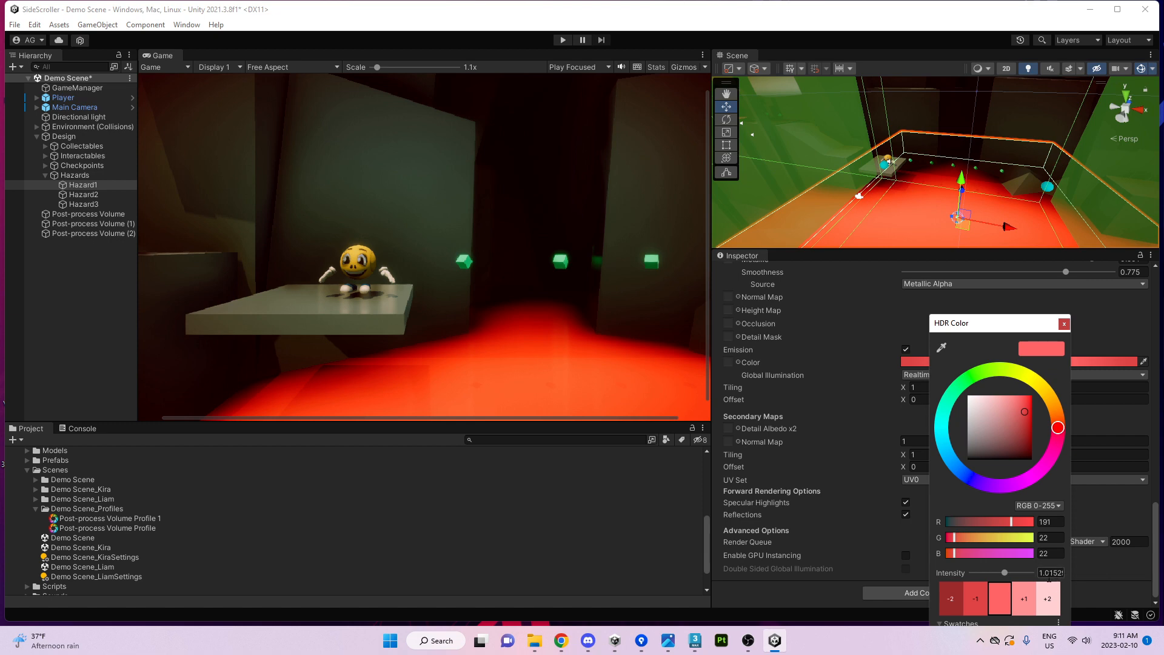
mouse_move(1005, 572)
left_mouse_down()
mouse_move(1027, 573)
mouse_move(1007, 566)
left_mouse_up()
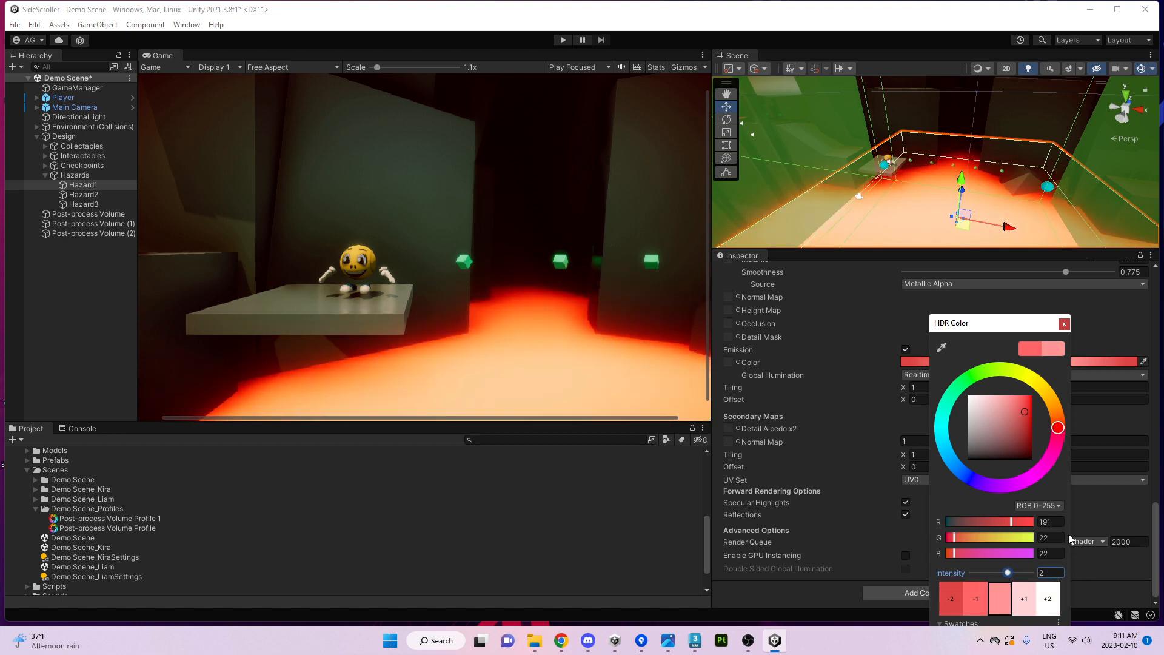
left_click(1064, 324)
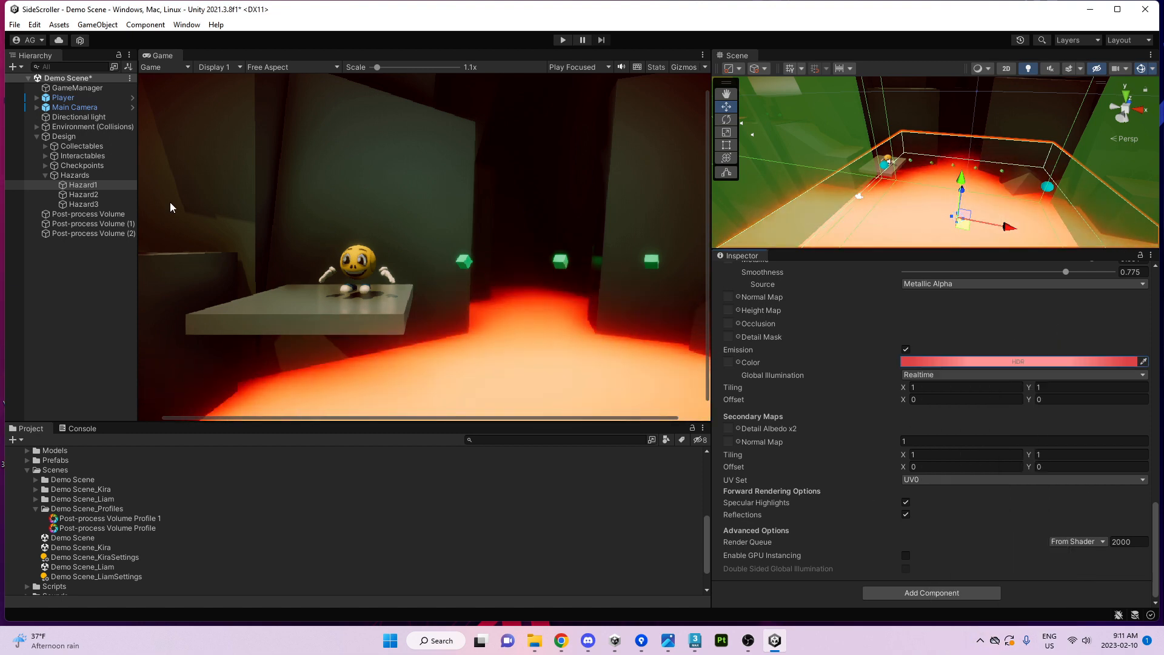
Lower Post-process Volume (1)'s Bloom Threshold to 0.74 for a stronger glow.
left_click(91, 223)
scroll(883, 373, "up", 8)
scroll(883, 376, "up", 6)
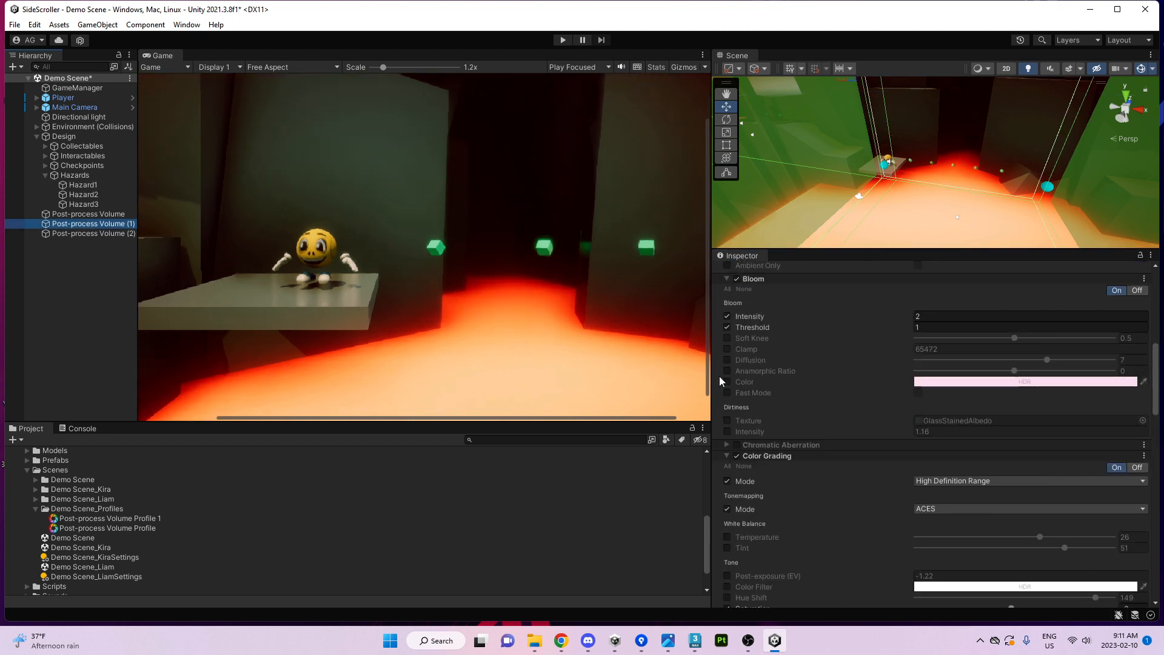
scroll(488, 278, "down", 1)
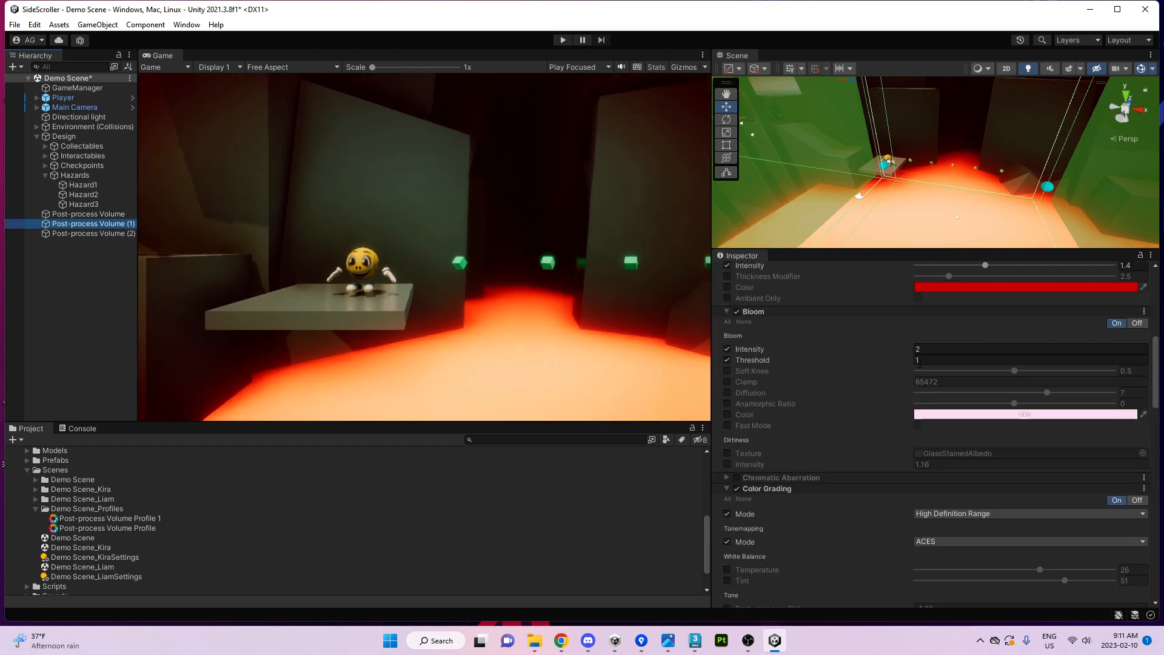
left_click_drag(889, 362, 852, 362)
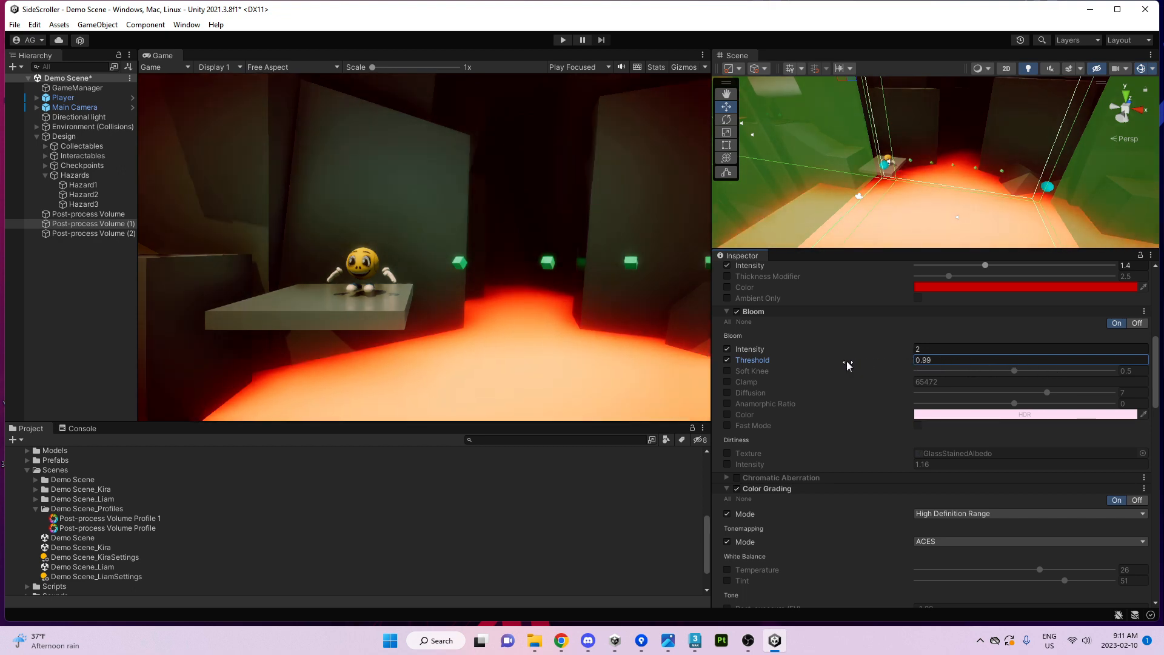
key("ctrl+z")
mouse_move(902, 361)
left_mouse_down()
mouse_move(879, 359)
mouse_move(890, 359)
left_mouse_up()
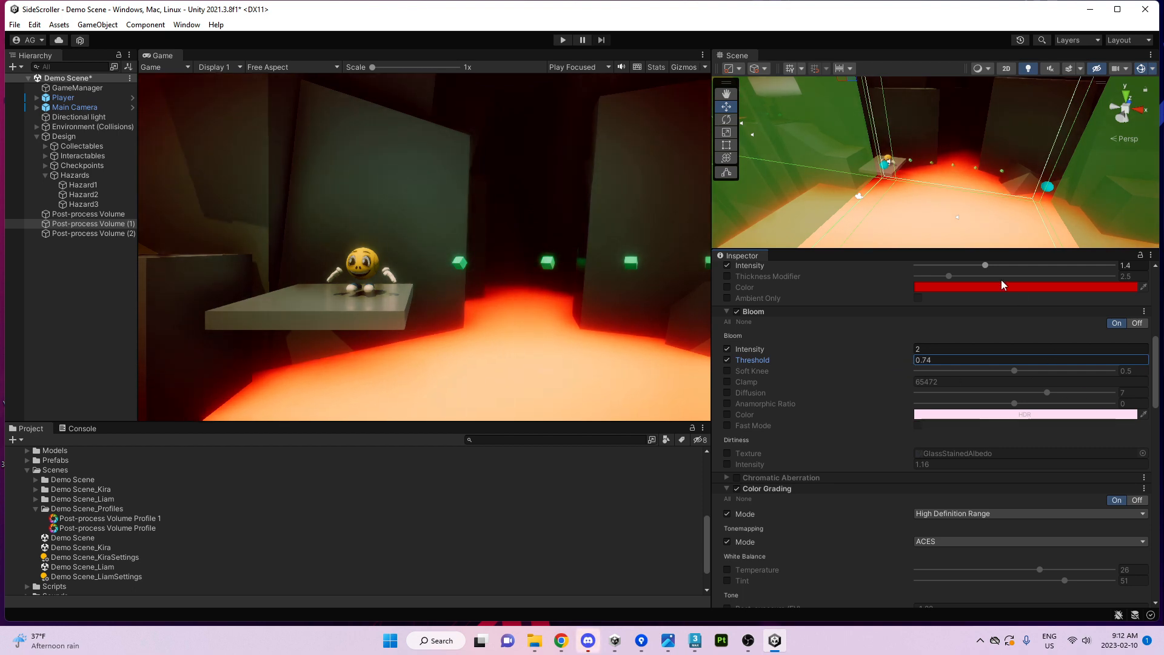
Resize the Scene and Game panels and dock the Scene view as a tab beside the Game view.
left_click_drag(791, 250, 788, 327)
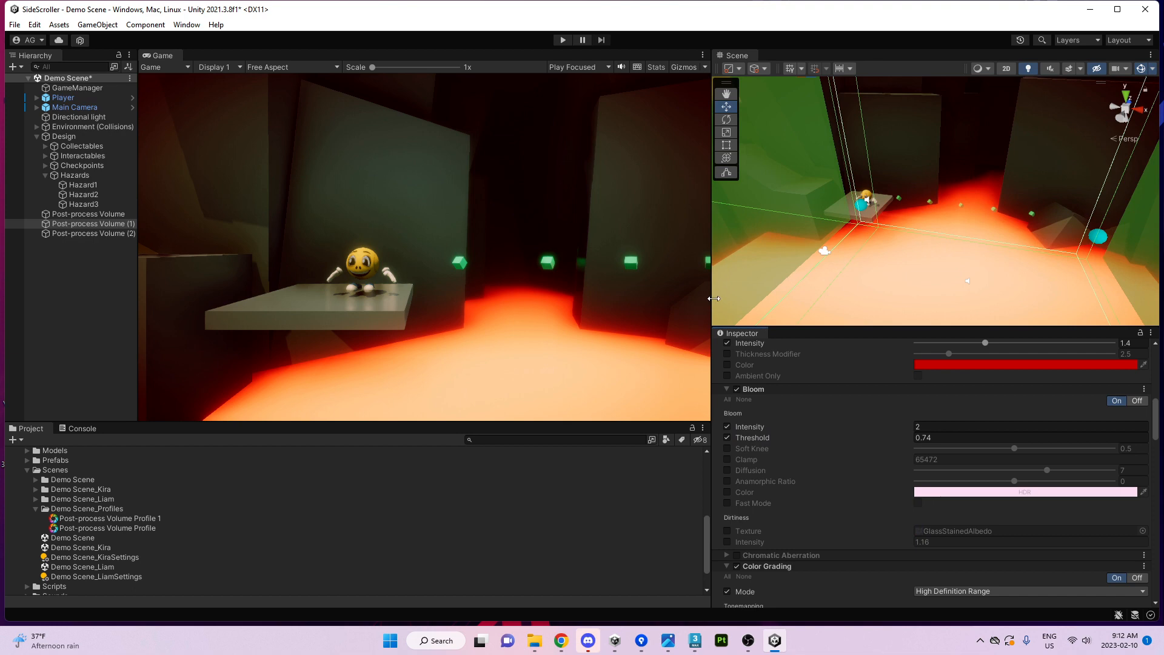
left_click_drag(714, 298, 864, 298)
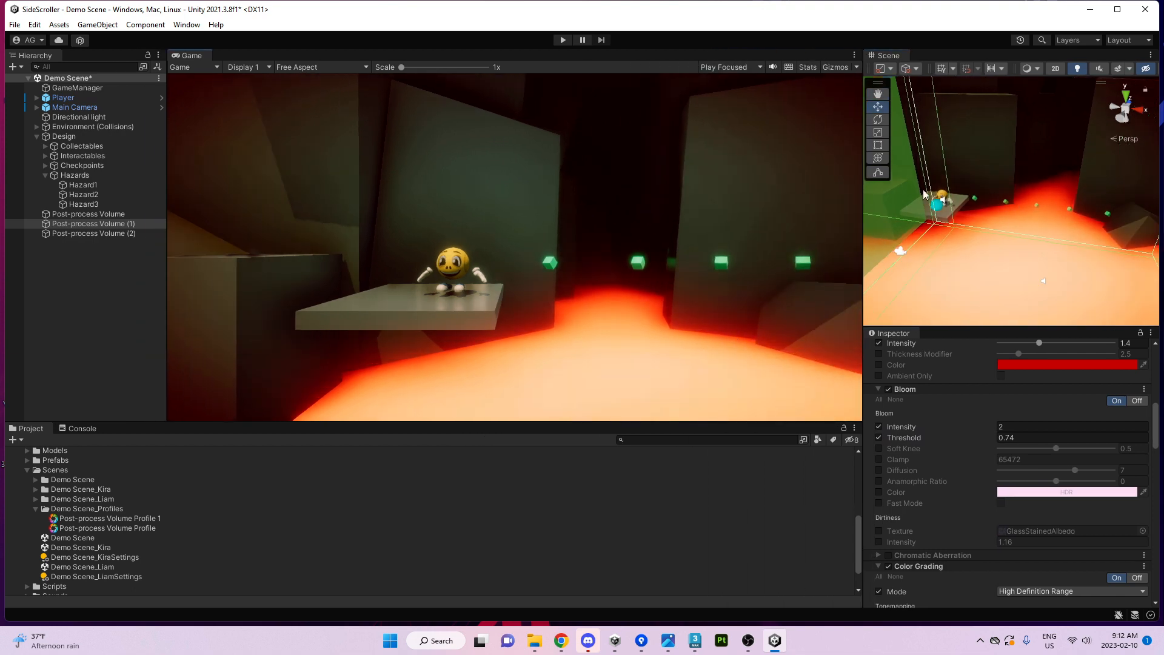
left_click_drag(890, 56, 448, 61)
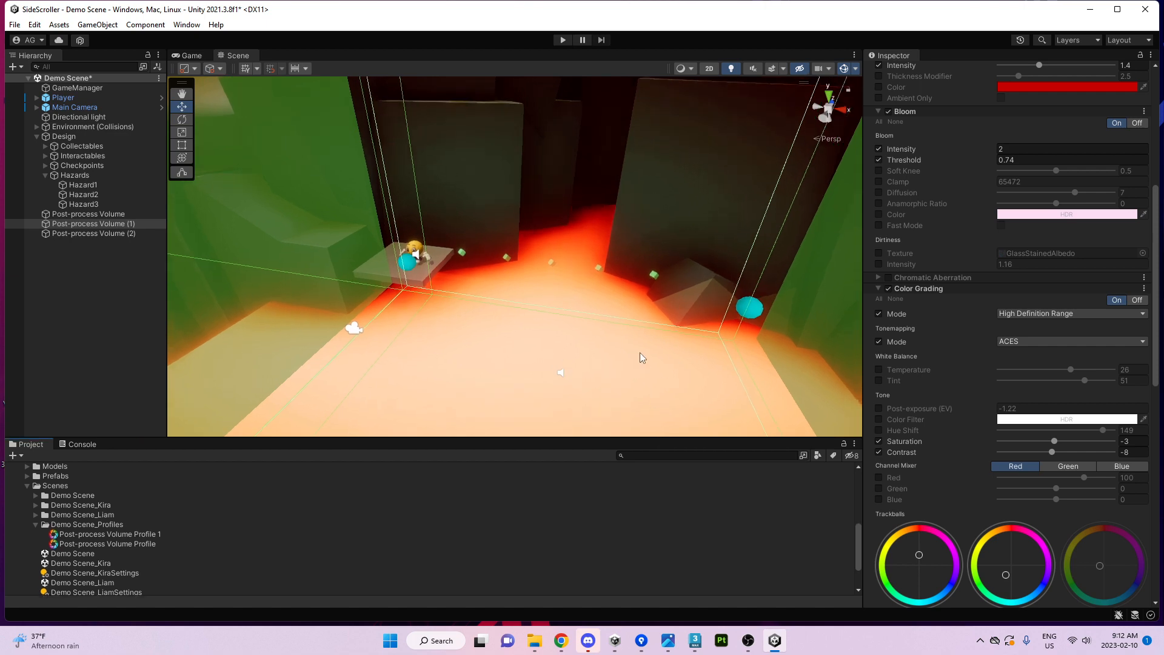
key("s")
right_click_drag(643, 357, 719, 345)
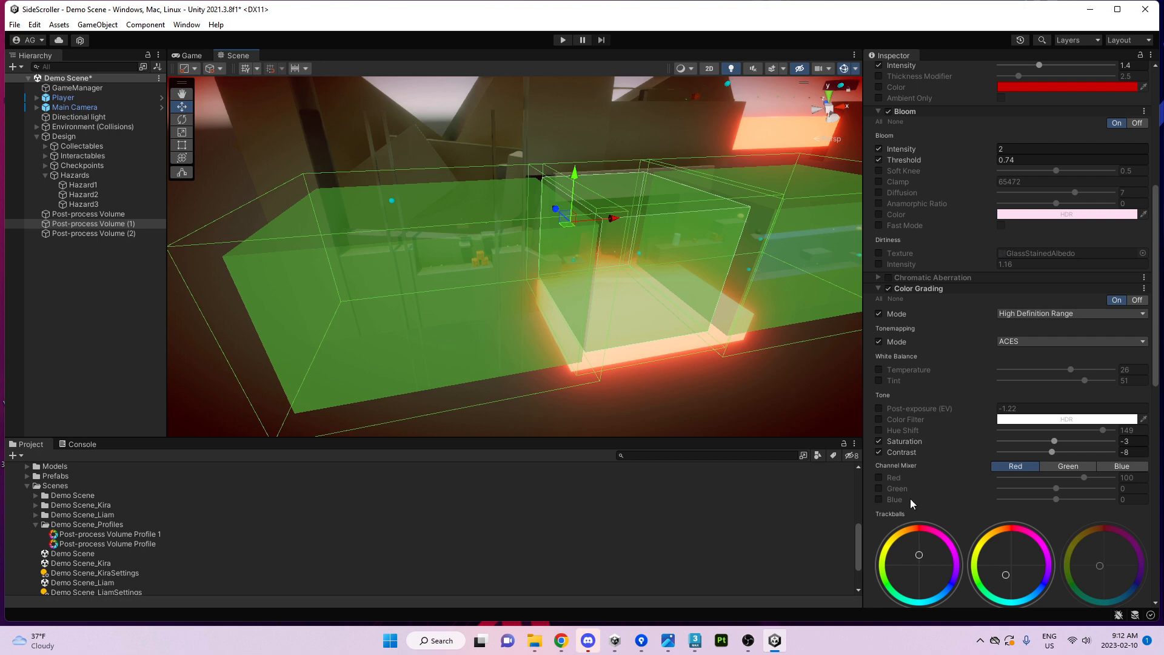
left_click(749, 641)
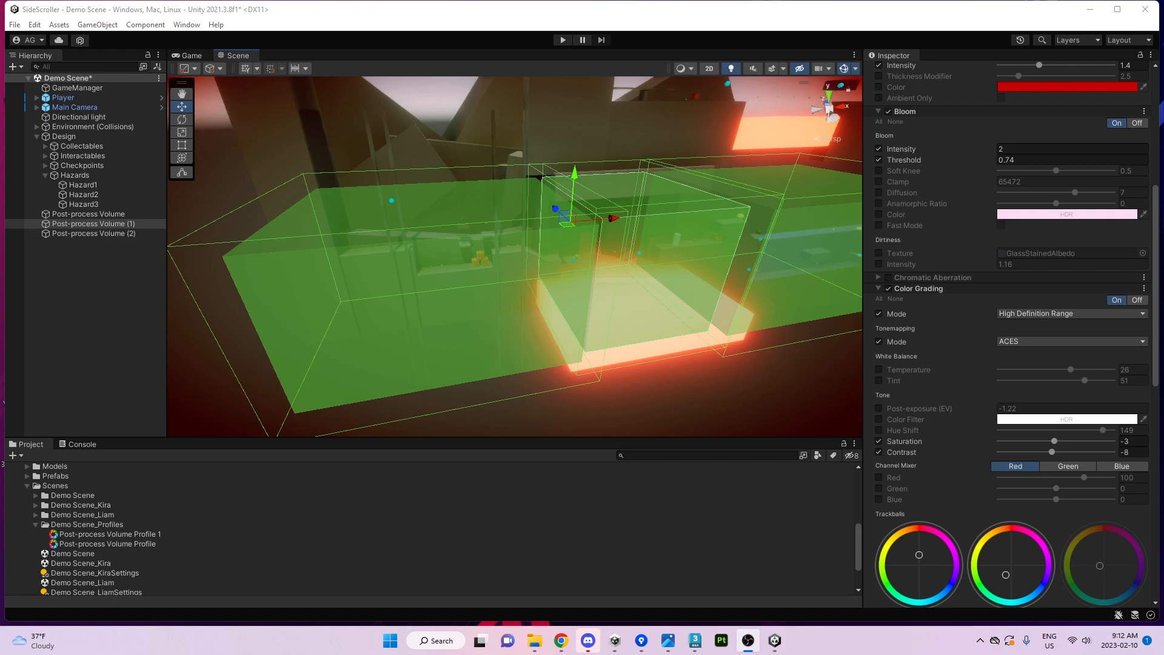